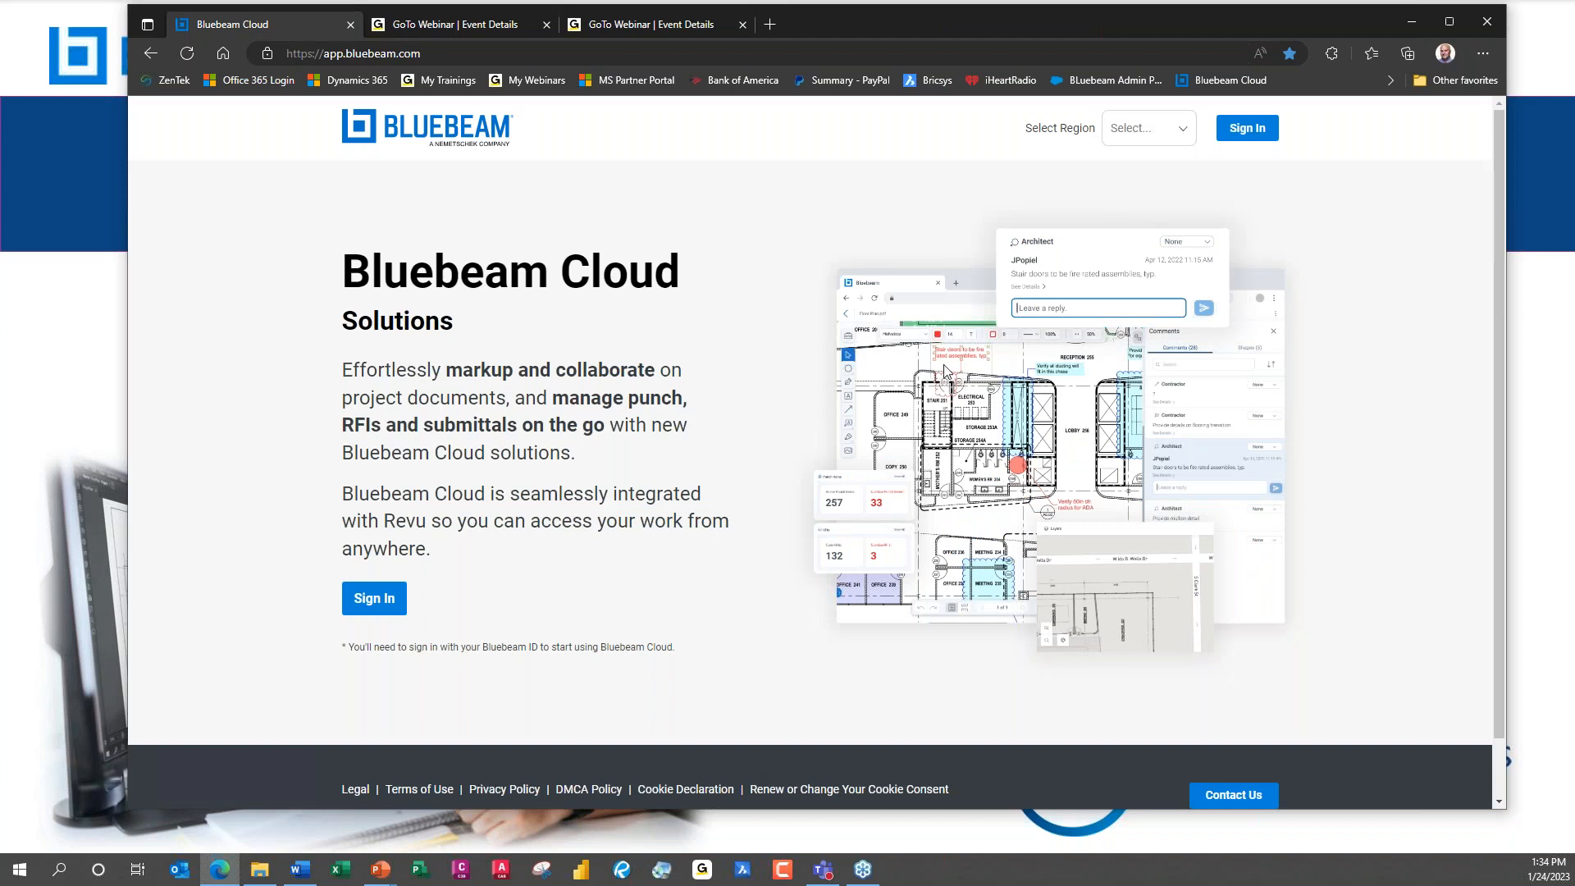
Maximize the browser window and sign in to Bluebeam Cloud from the app.bluebeam.com start page.
left_click(1449, 22)
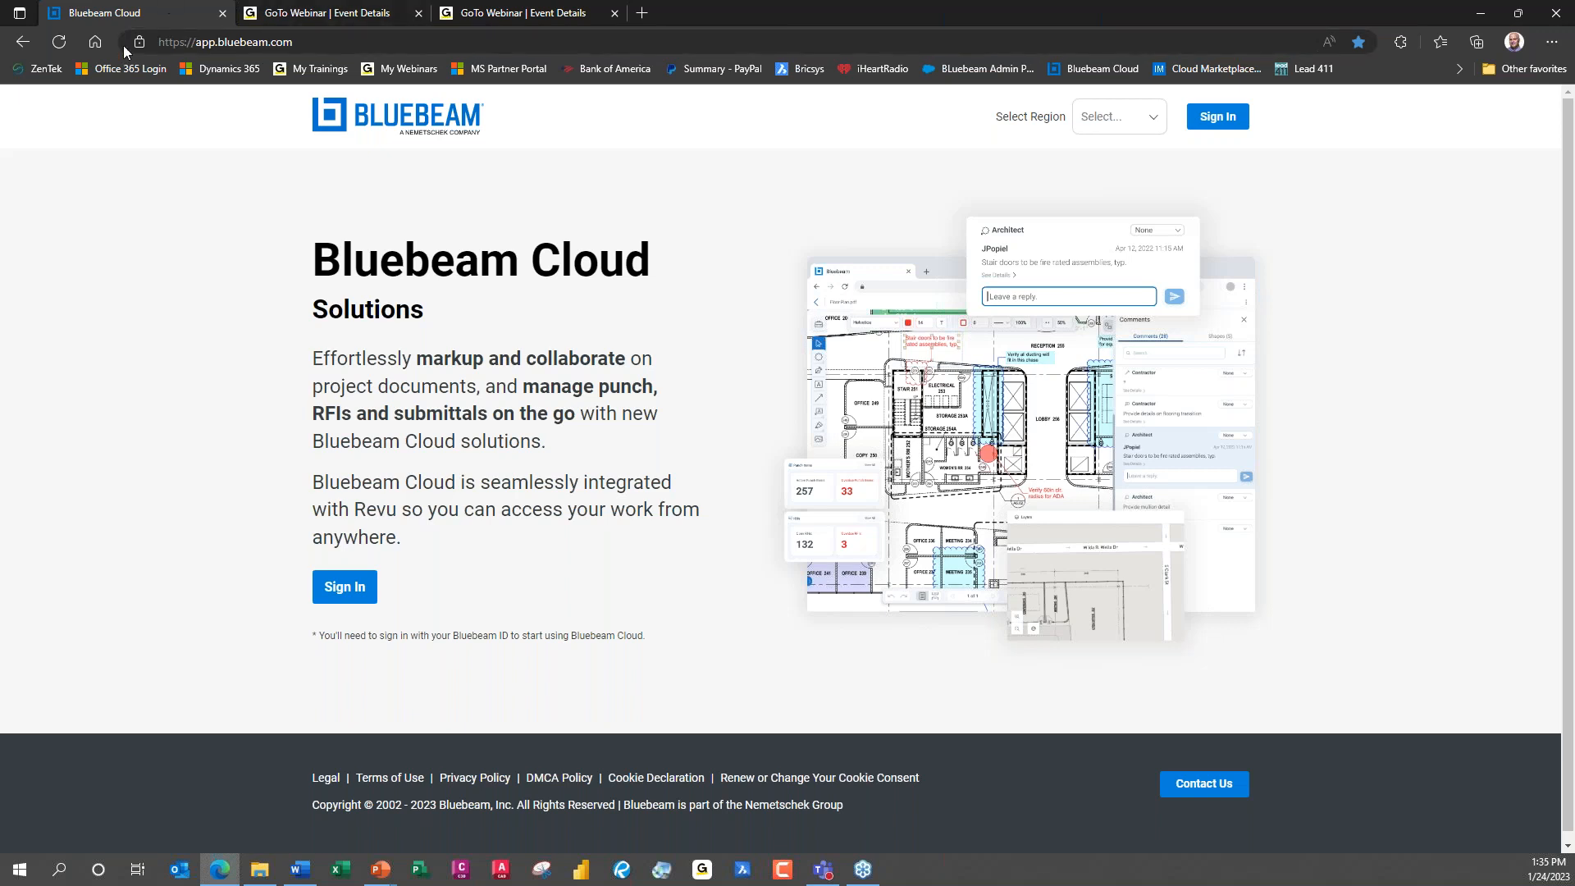
left_click(307, 43)
left_click_drag(307, 43, 197, 51)
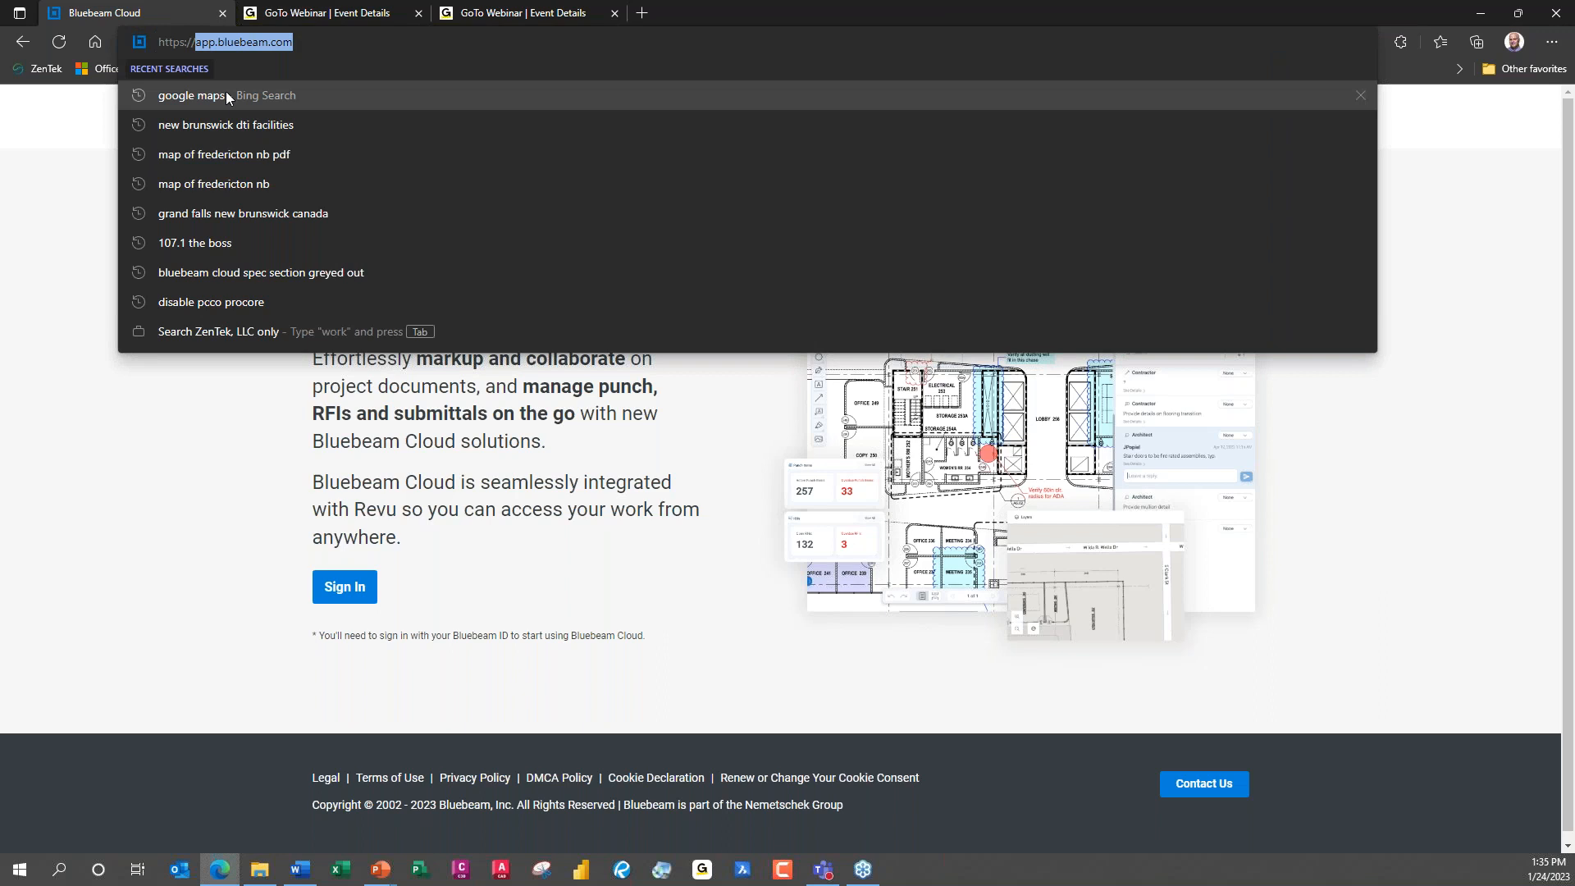
left_click(704, 628)
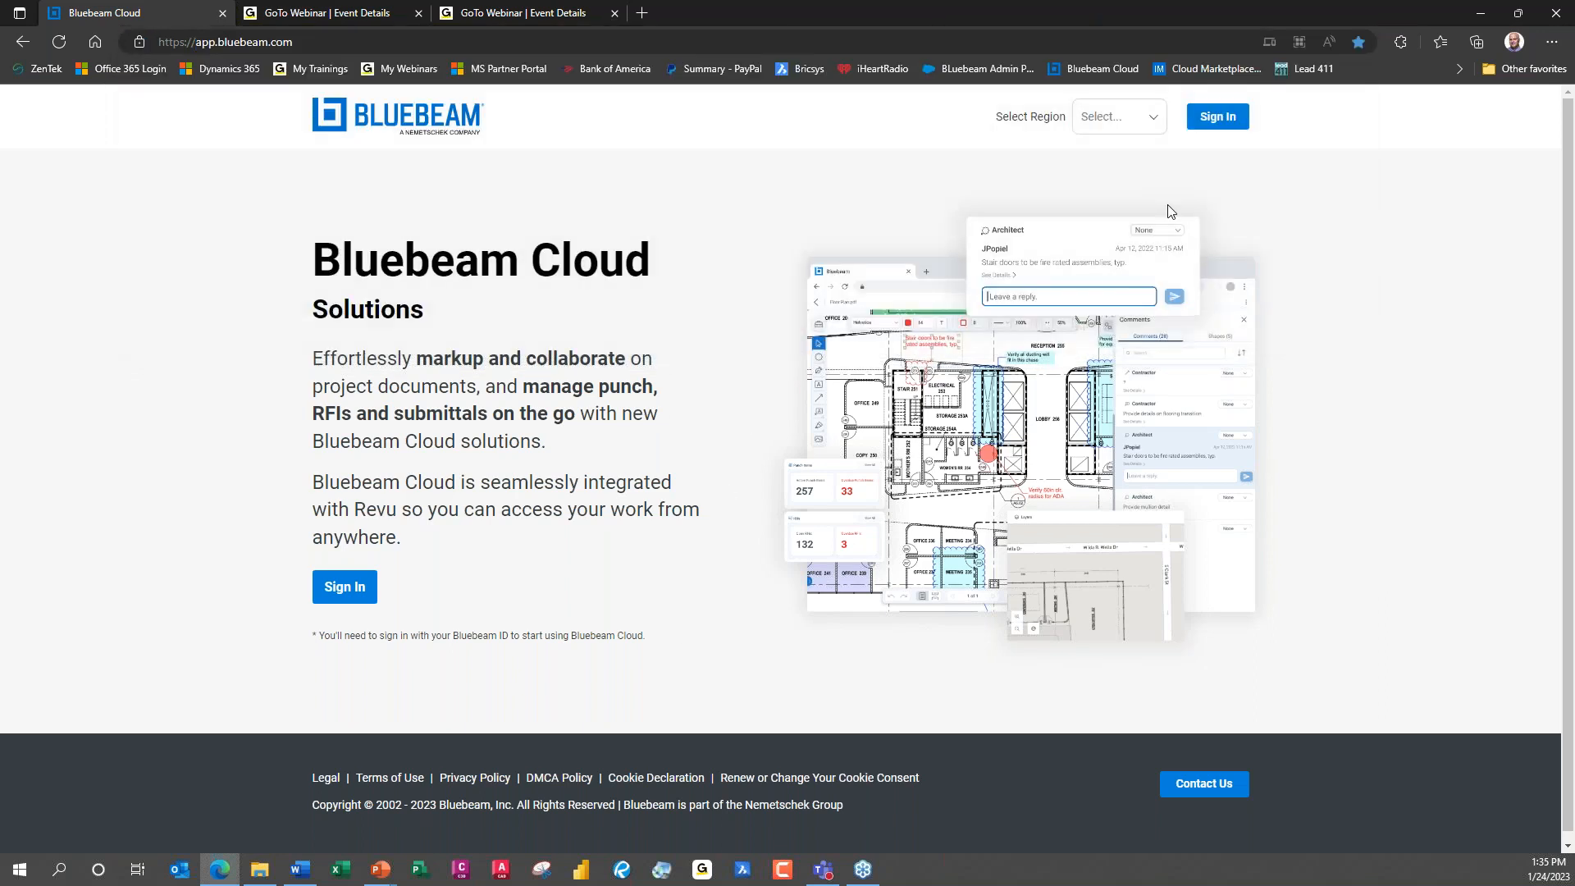
left_click(1215, 120)
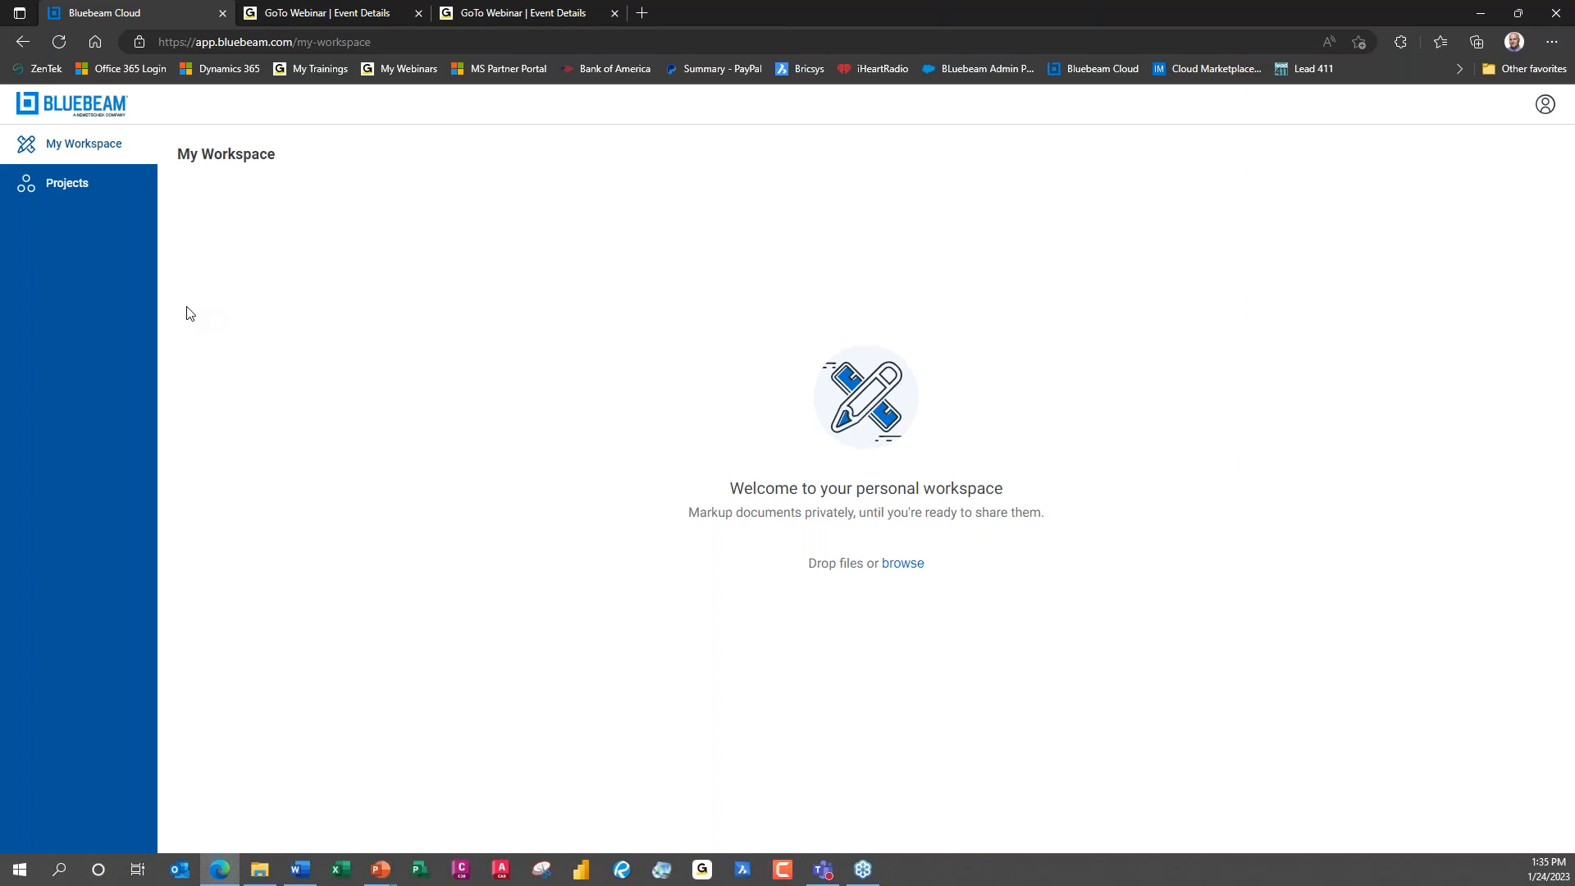
View the list of existing projects and return to My Workspace.
key("alt+Tab")
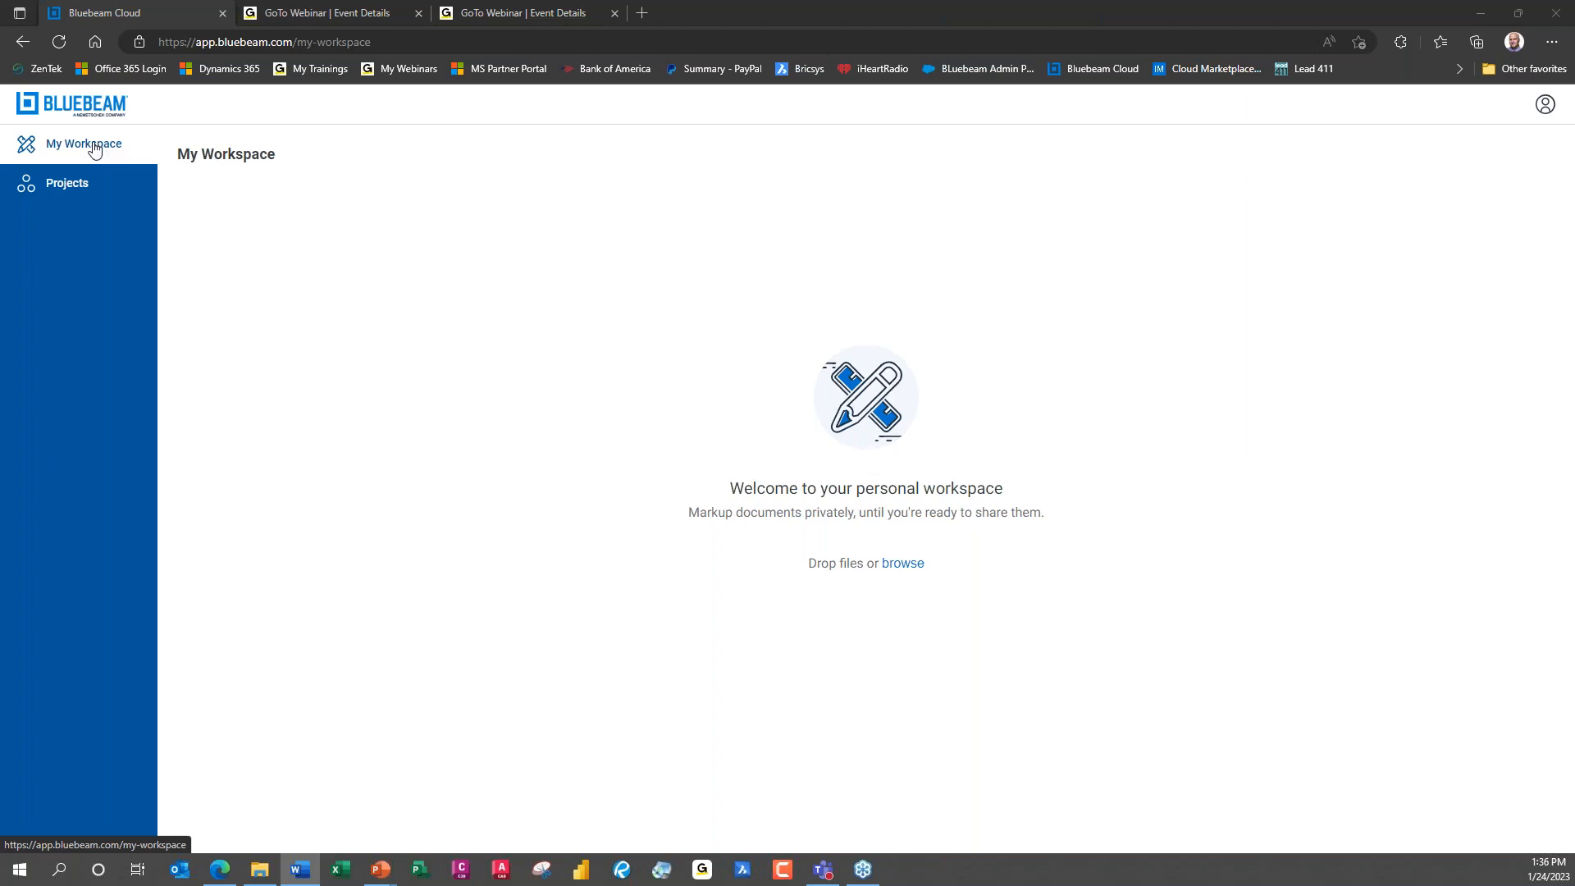
left_click(86, 186)
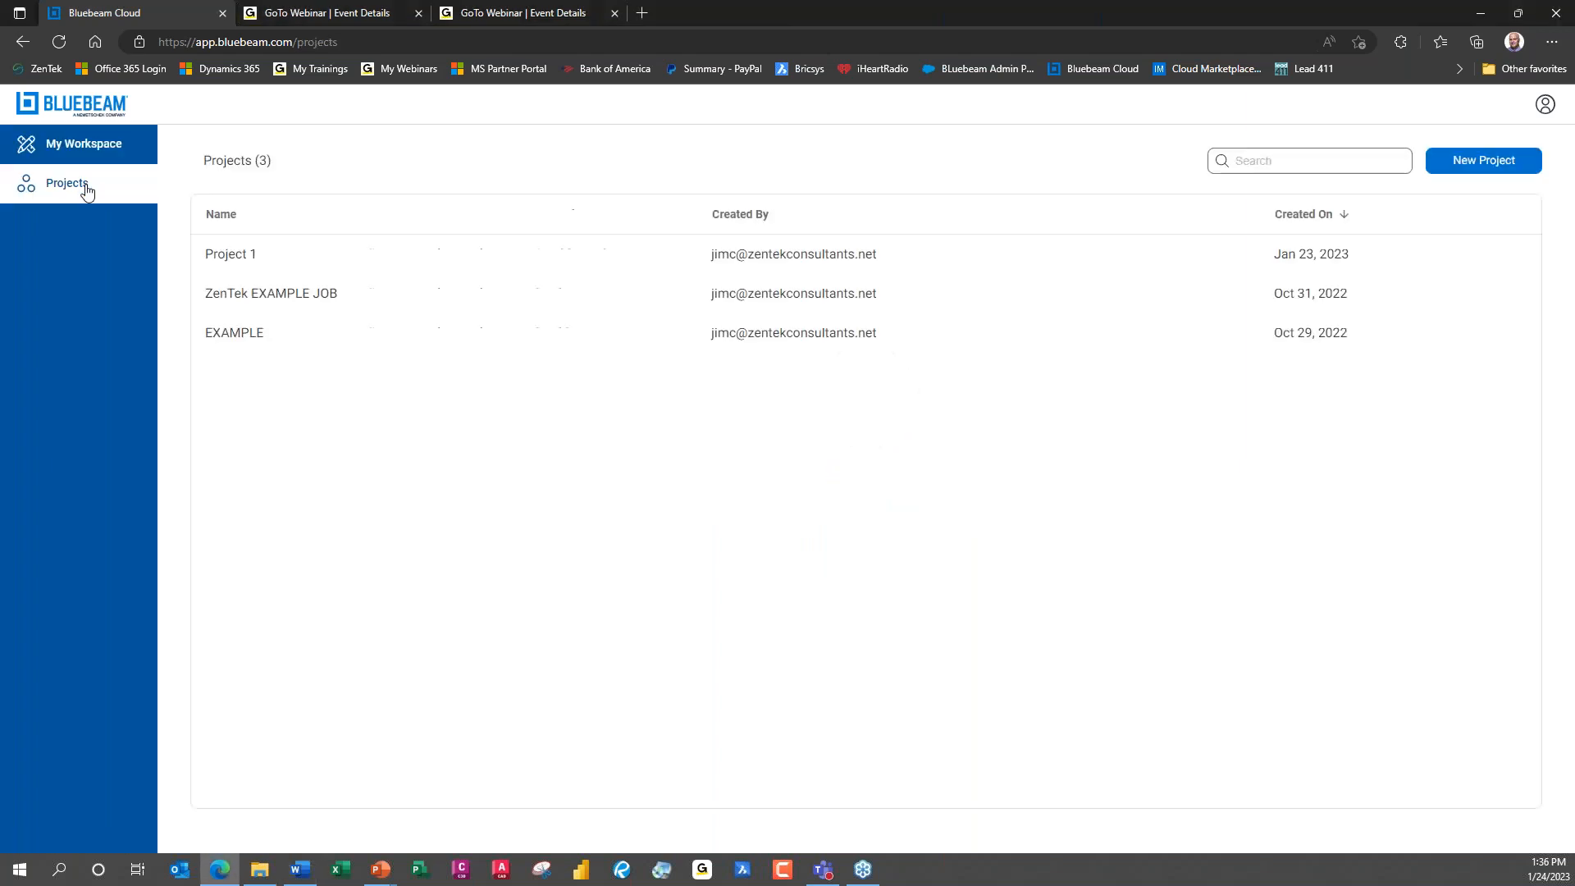
left_click(95, 149)
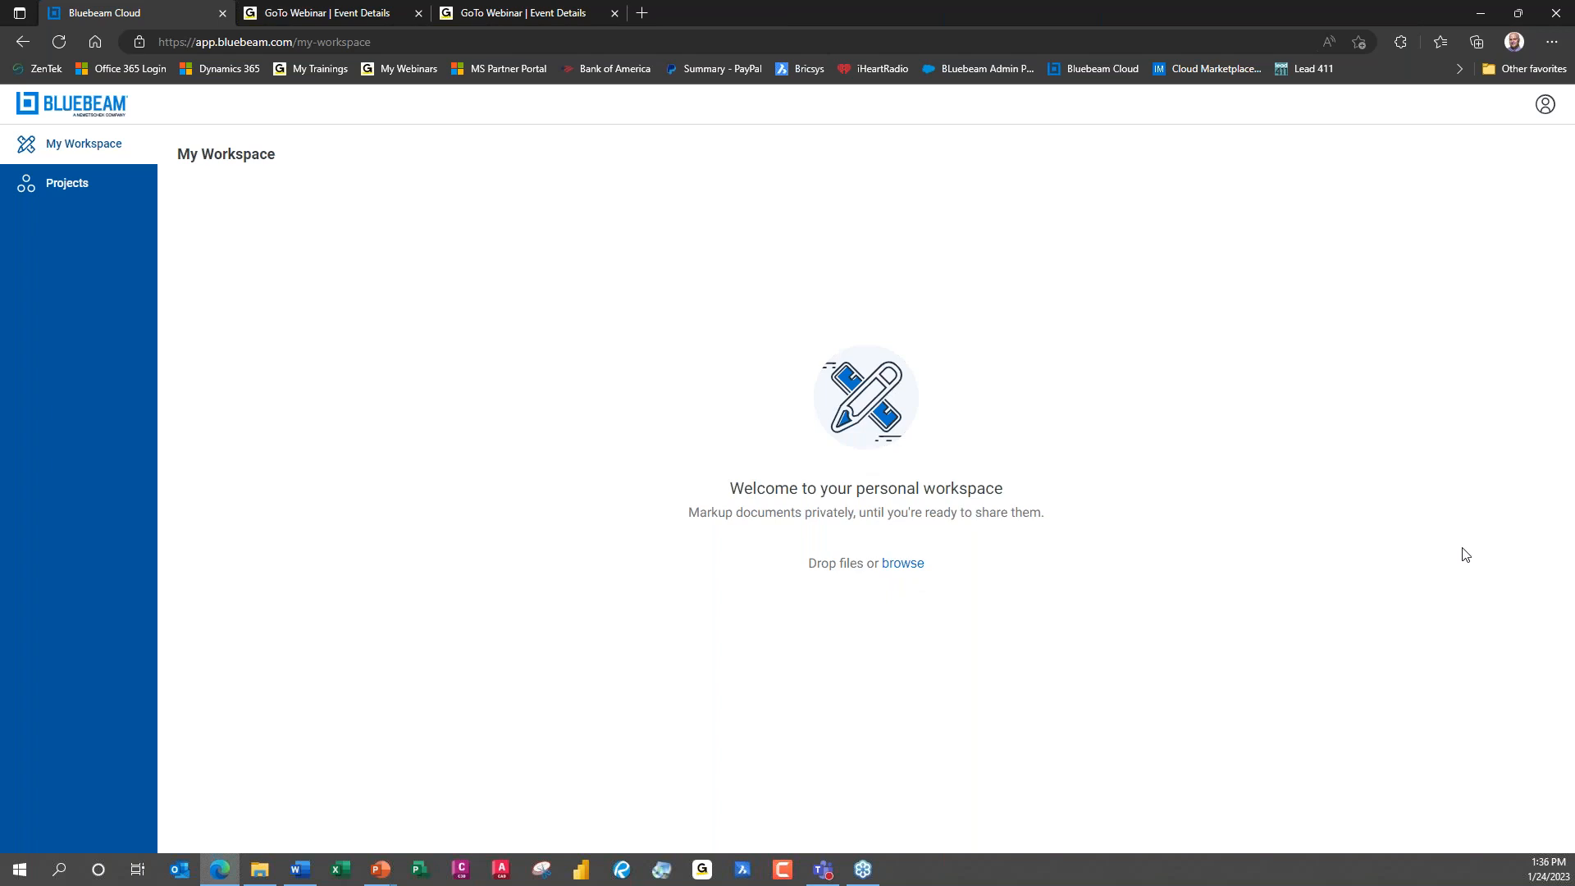
Upload Floor Plan.pdf to My Workspace and open it in the editor.
left_click_drag(1574, 493, 552, 401)
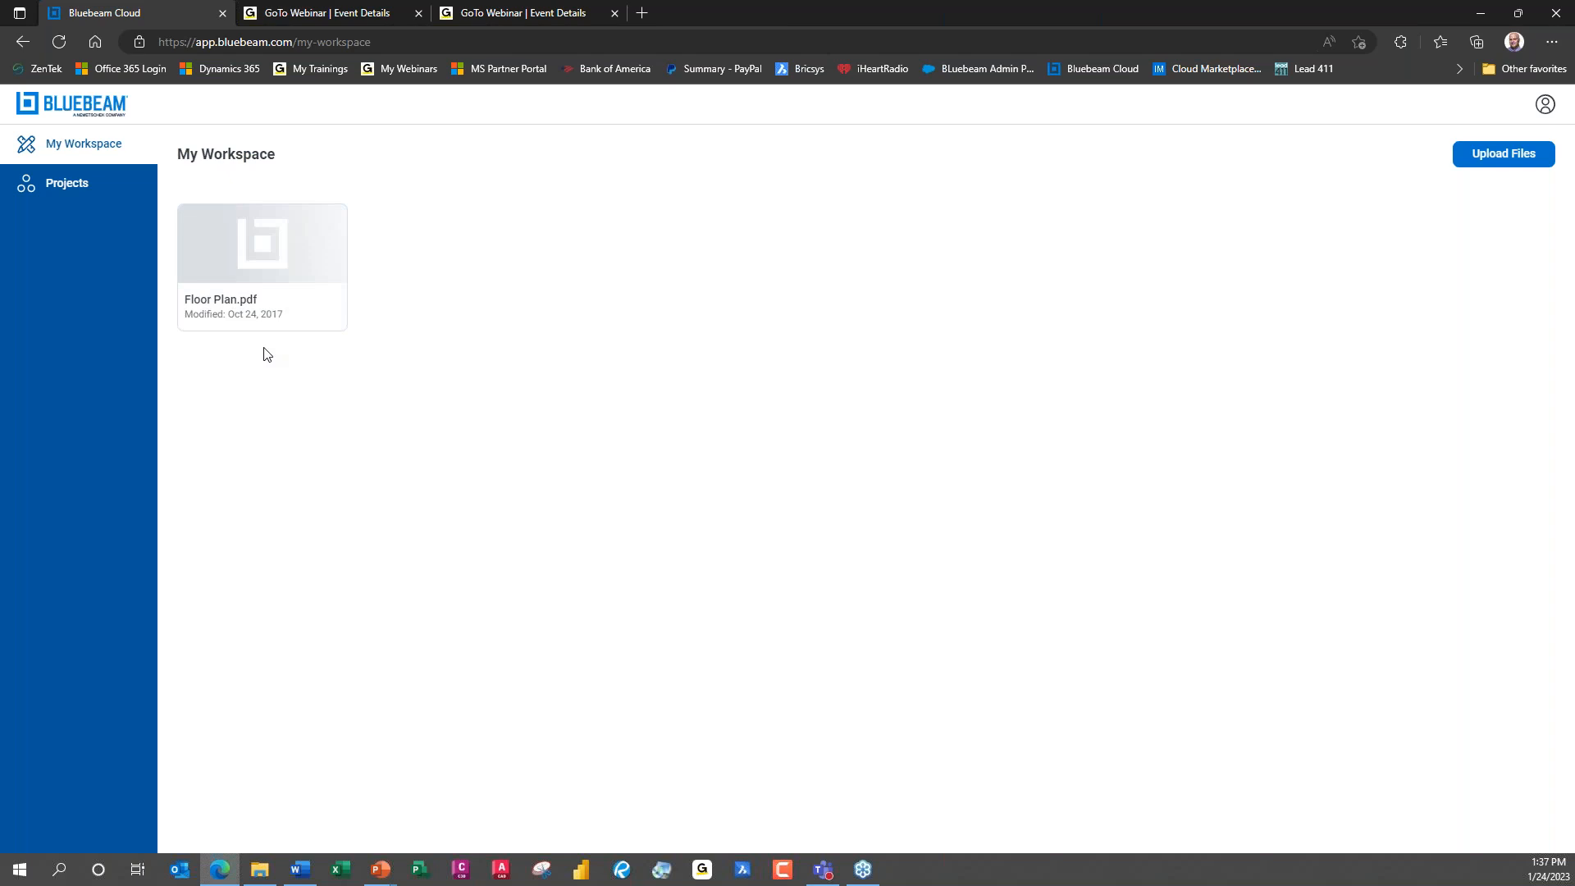
right_click(252, 261)
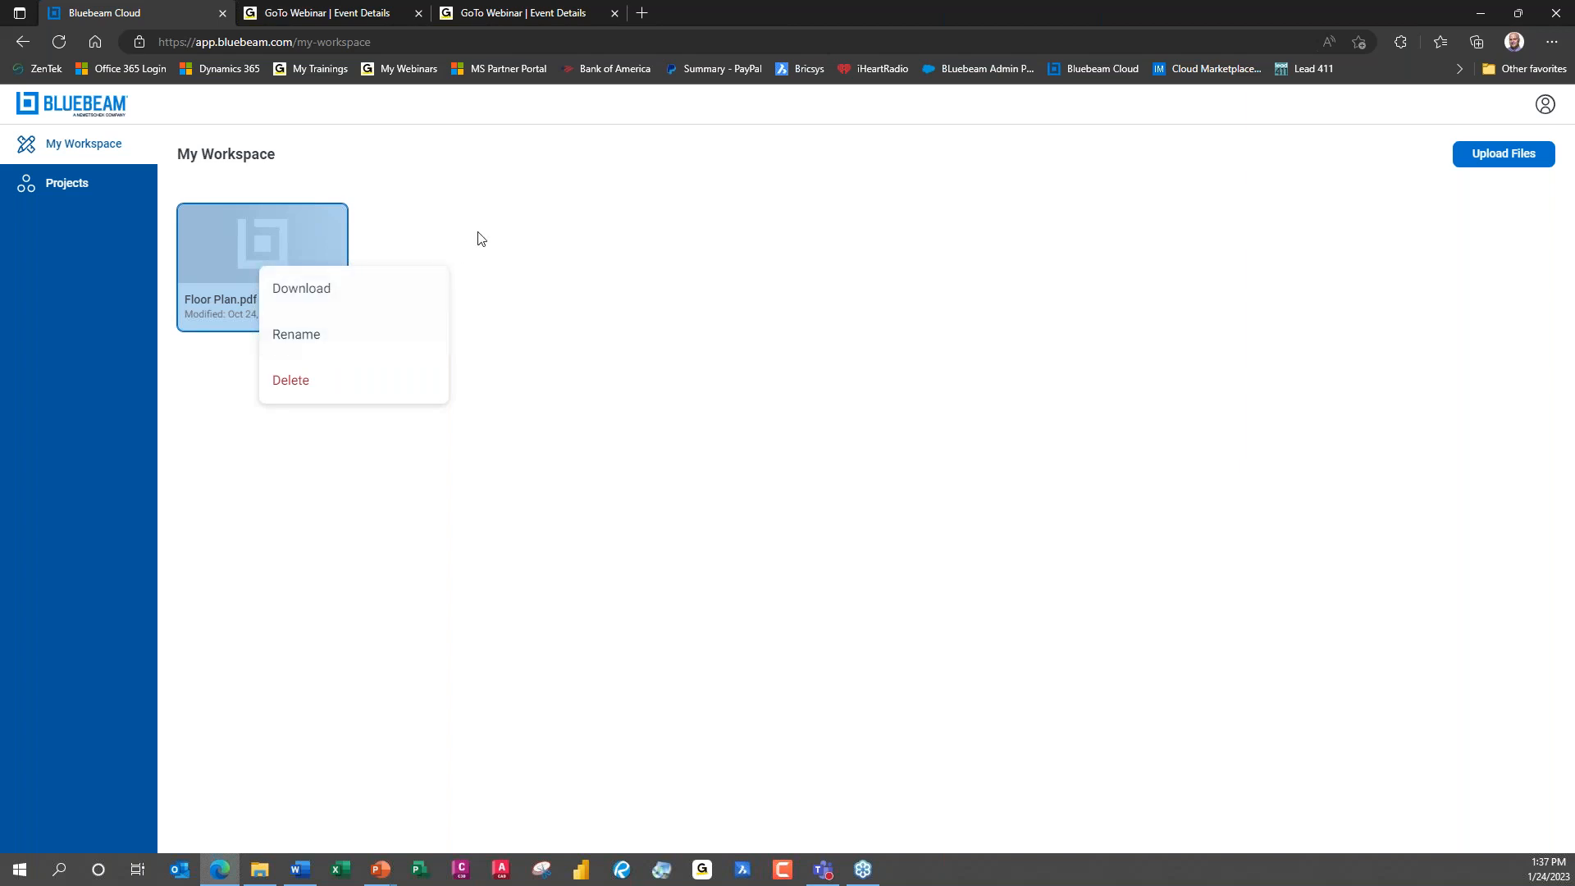
left_click(629, 230)
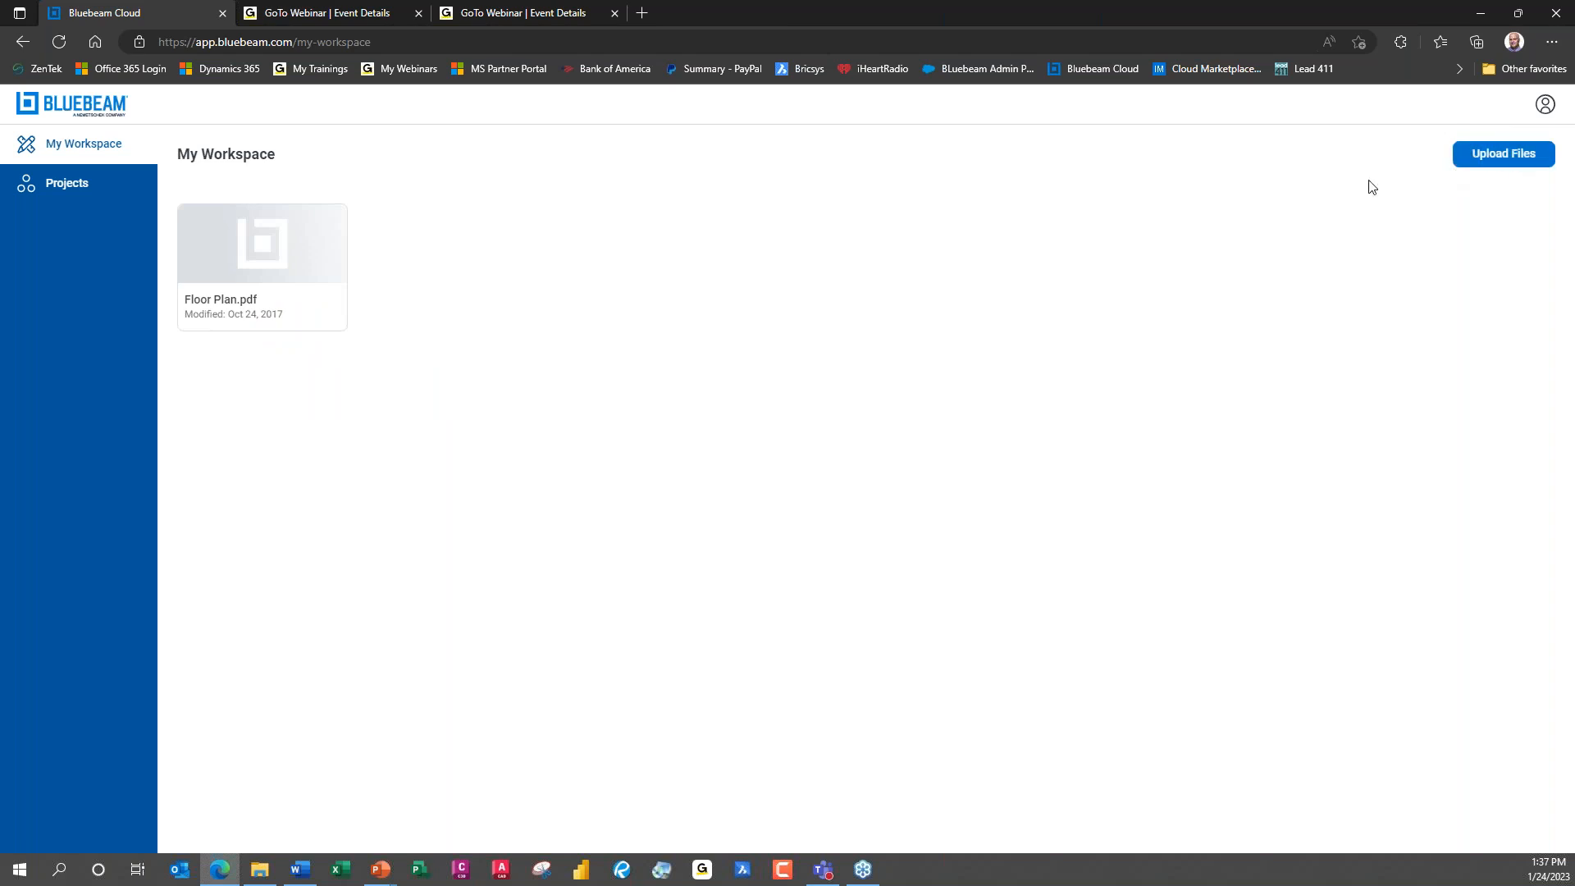
double_click(289, 240)
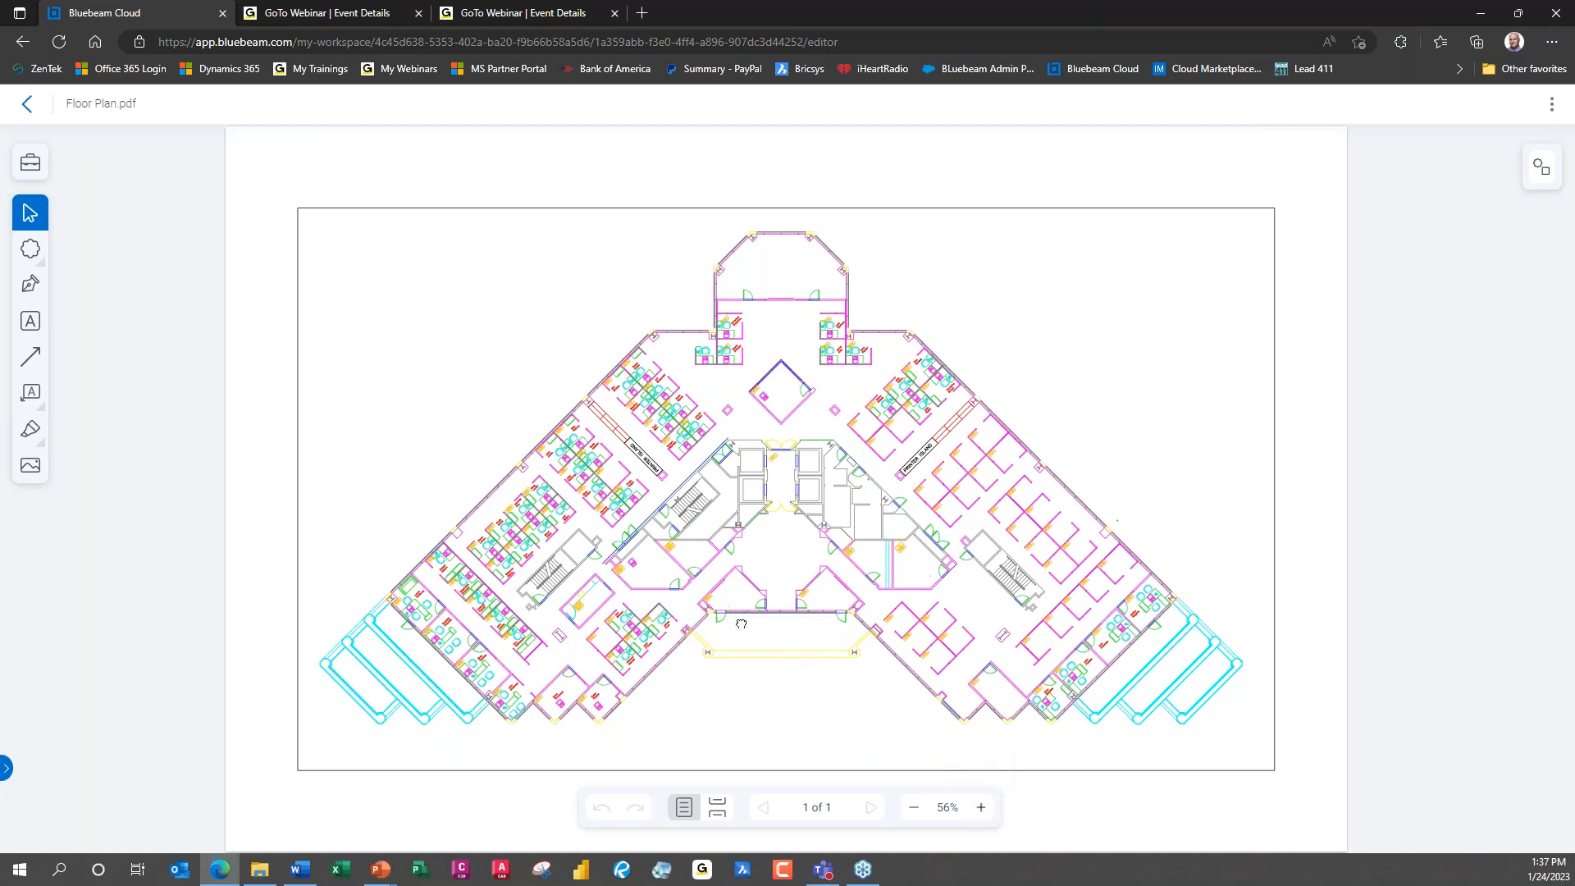
Examine the floor plan at several zoom levels and look at its page thumbnails.
left_click(981, 807)
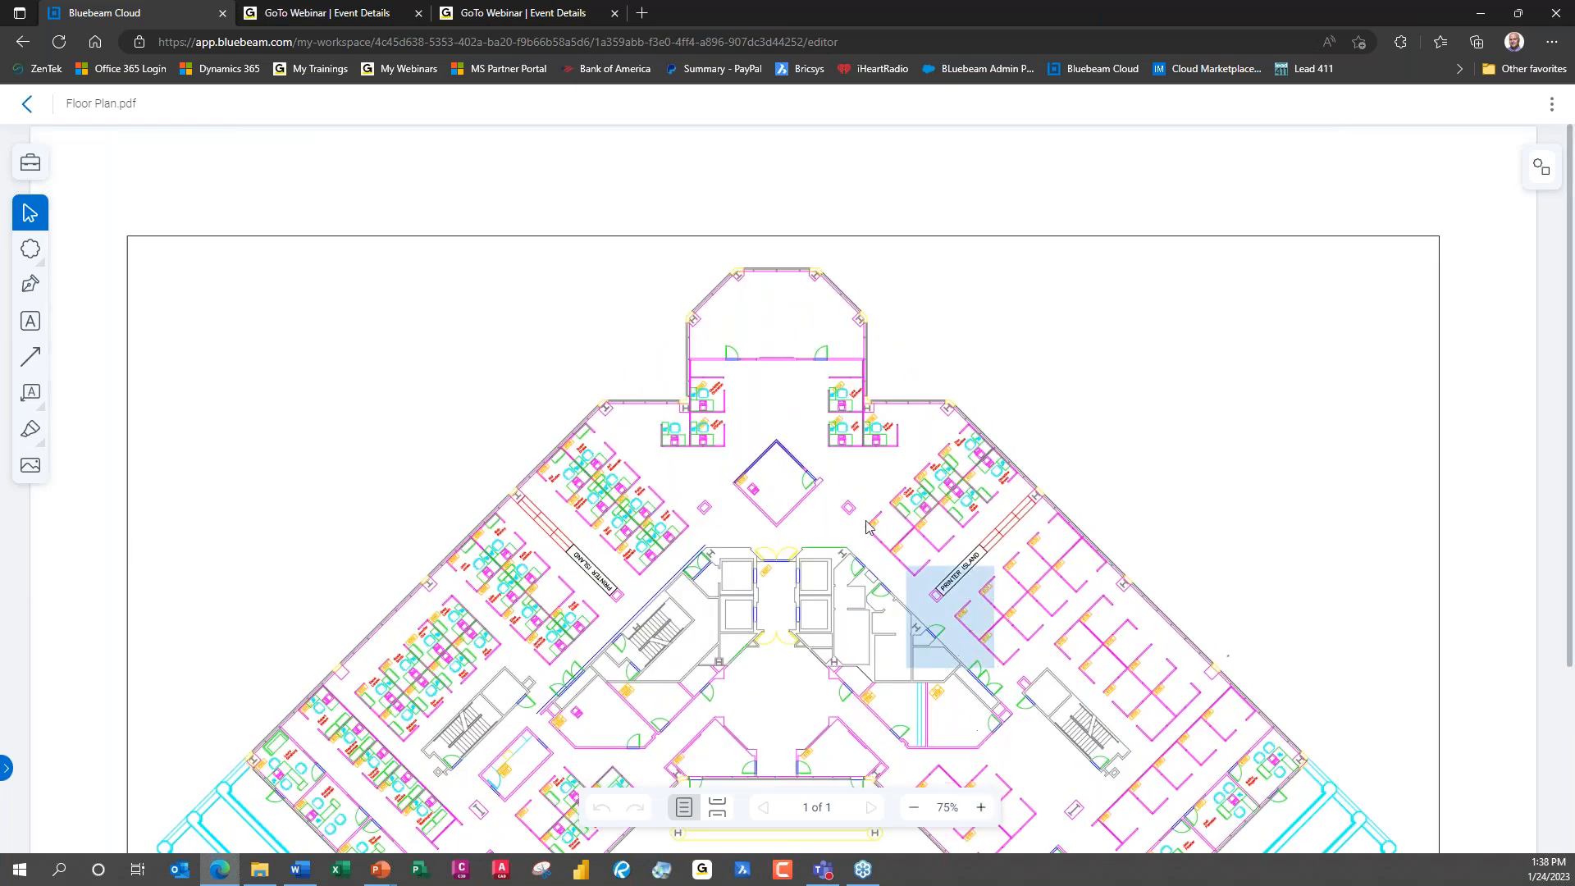
scroll(997, 663, "down", 4)
scroll(797, 417, "up", 2)
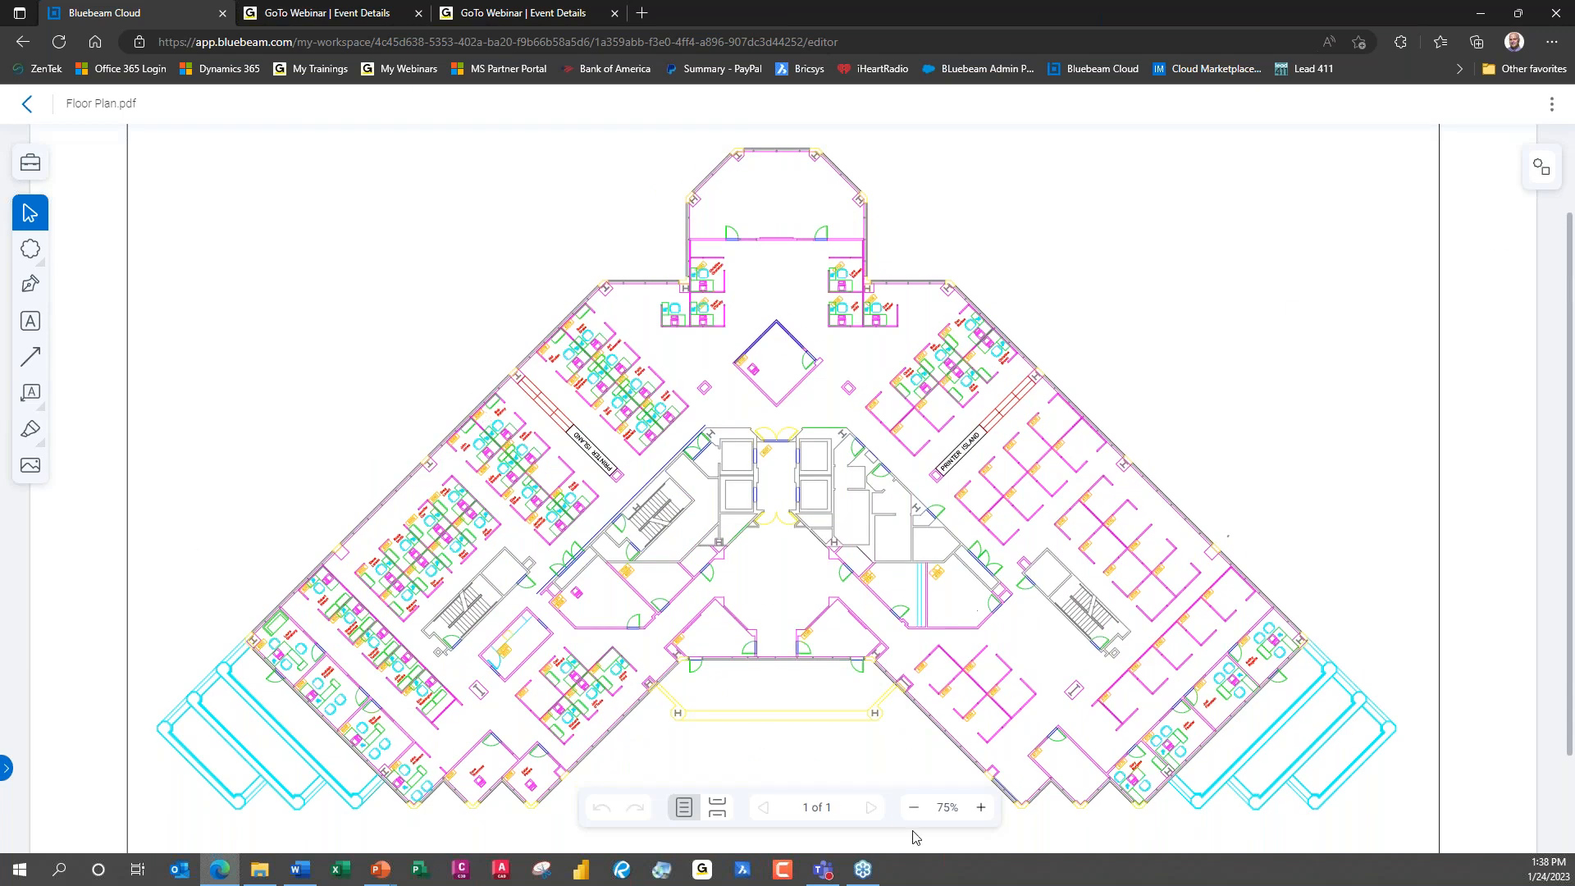
left_click(913, 807)
left_click(913, 808)
left_click(913, 807)
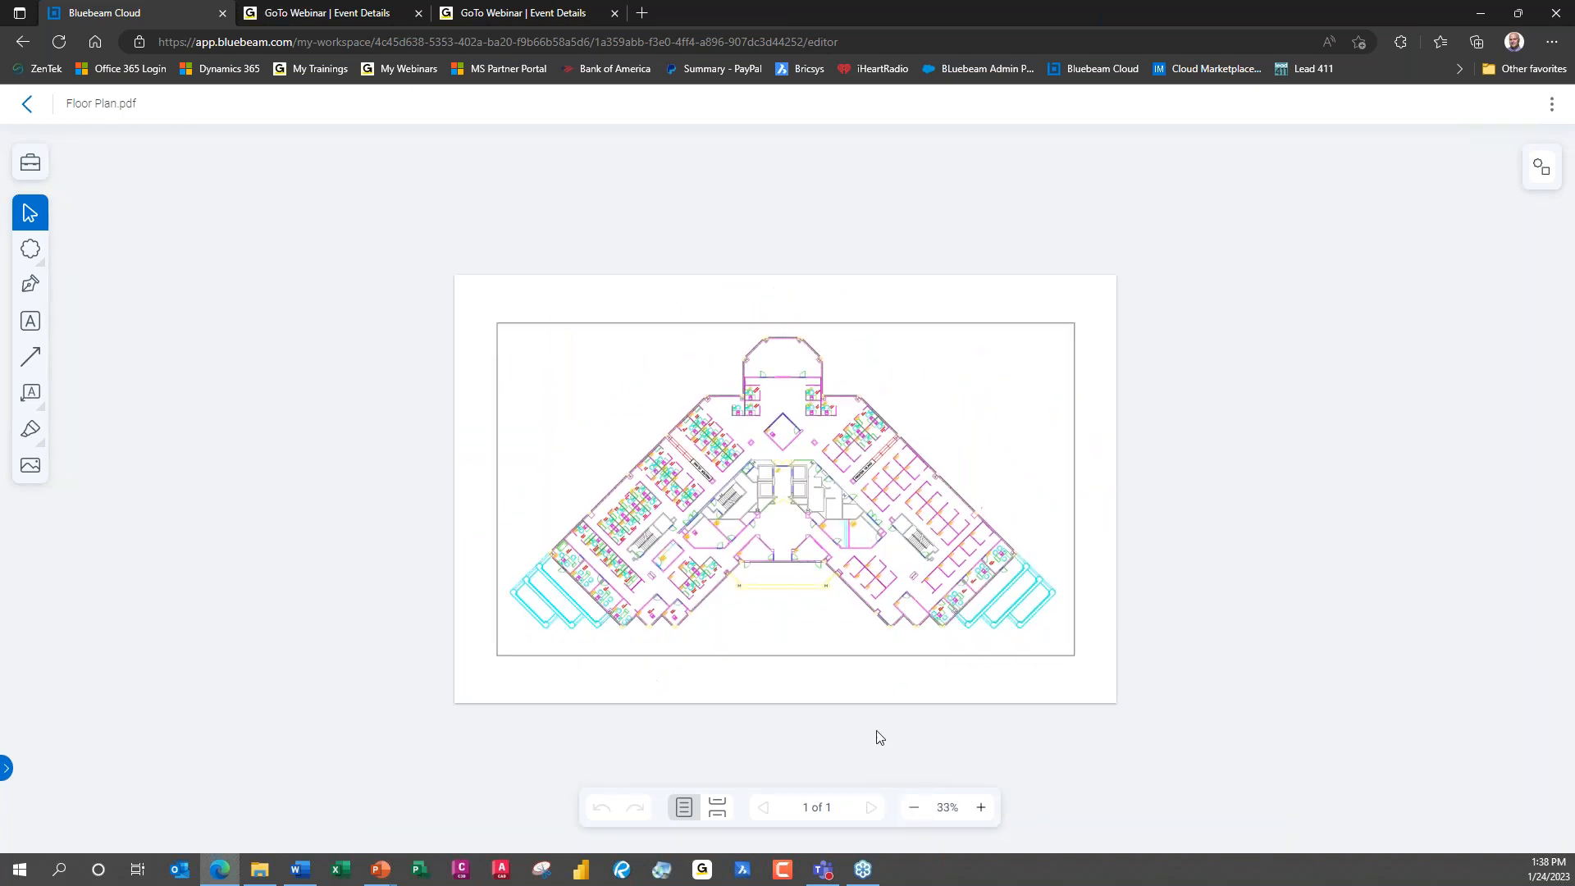
left_click(979, 807)
left_click(979, 807)
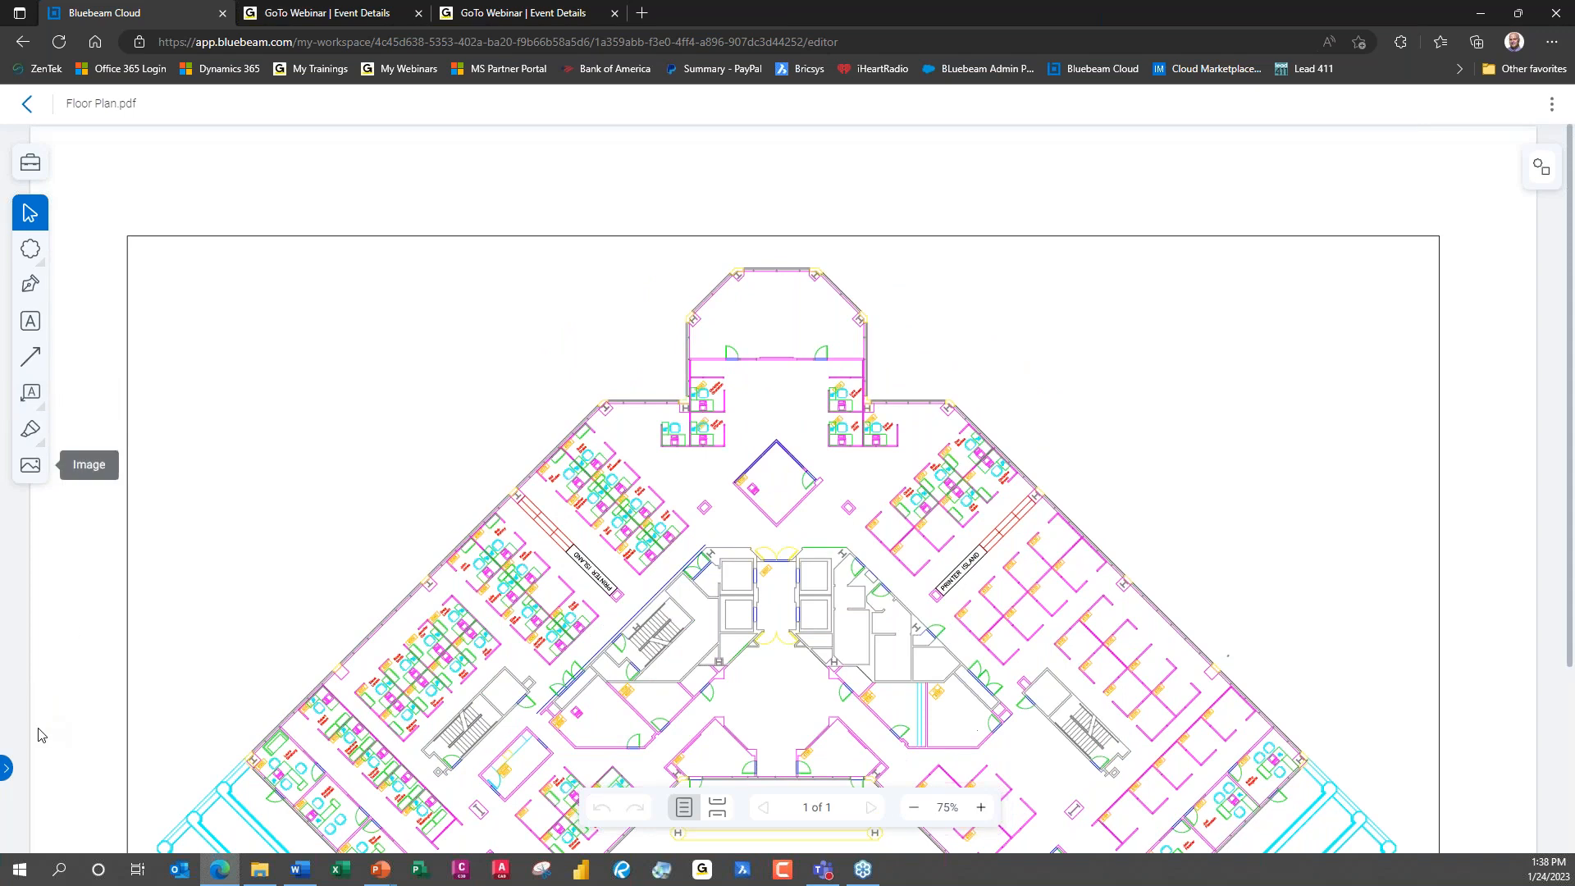
left_click(7, 770)
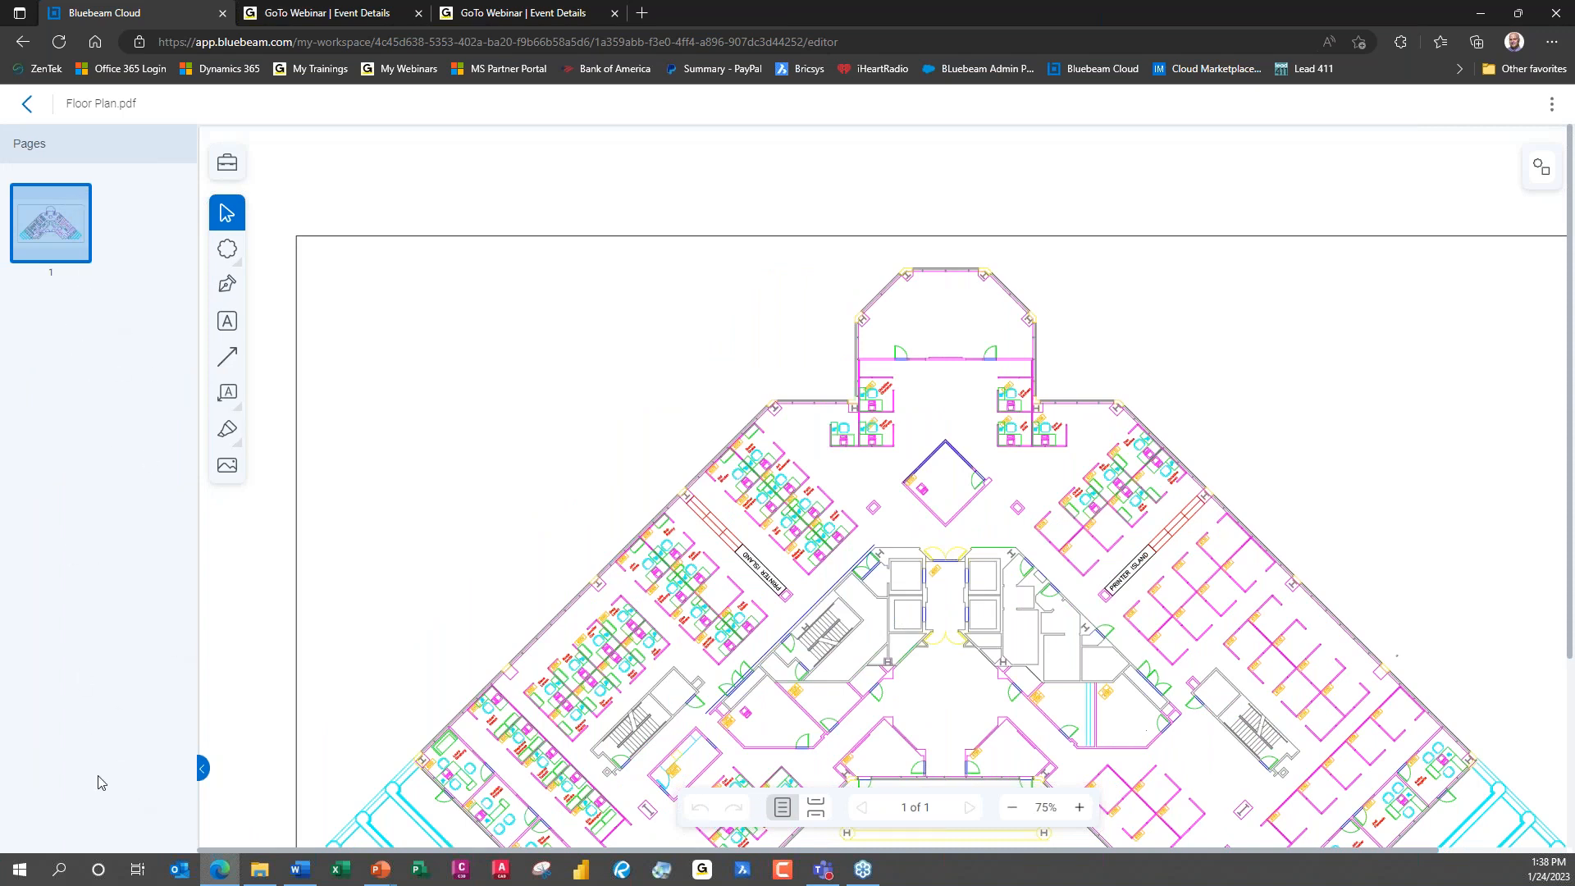
left_click(202, 769)
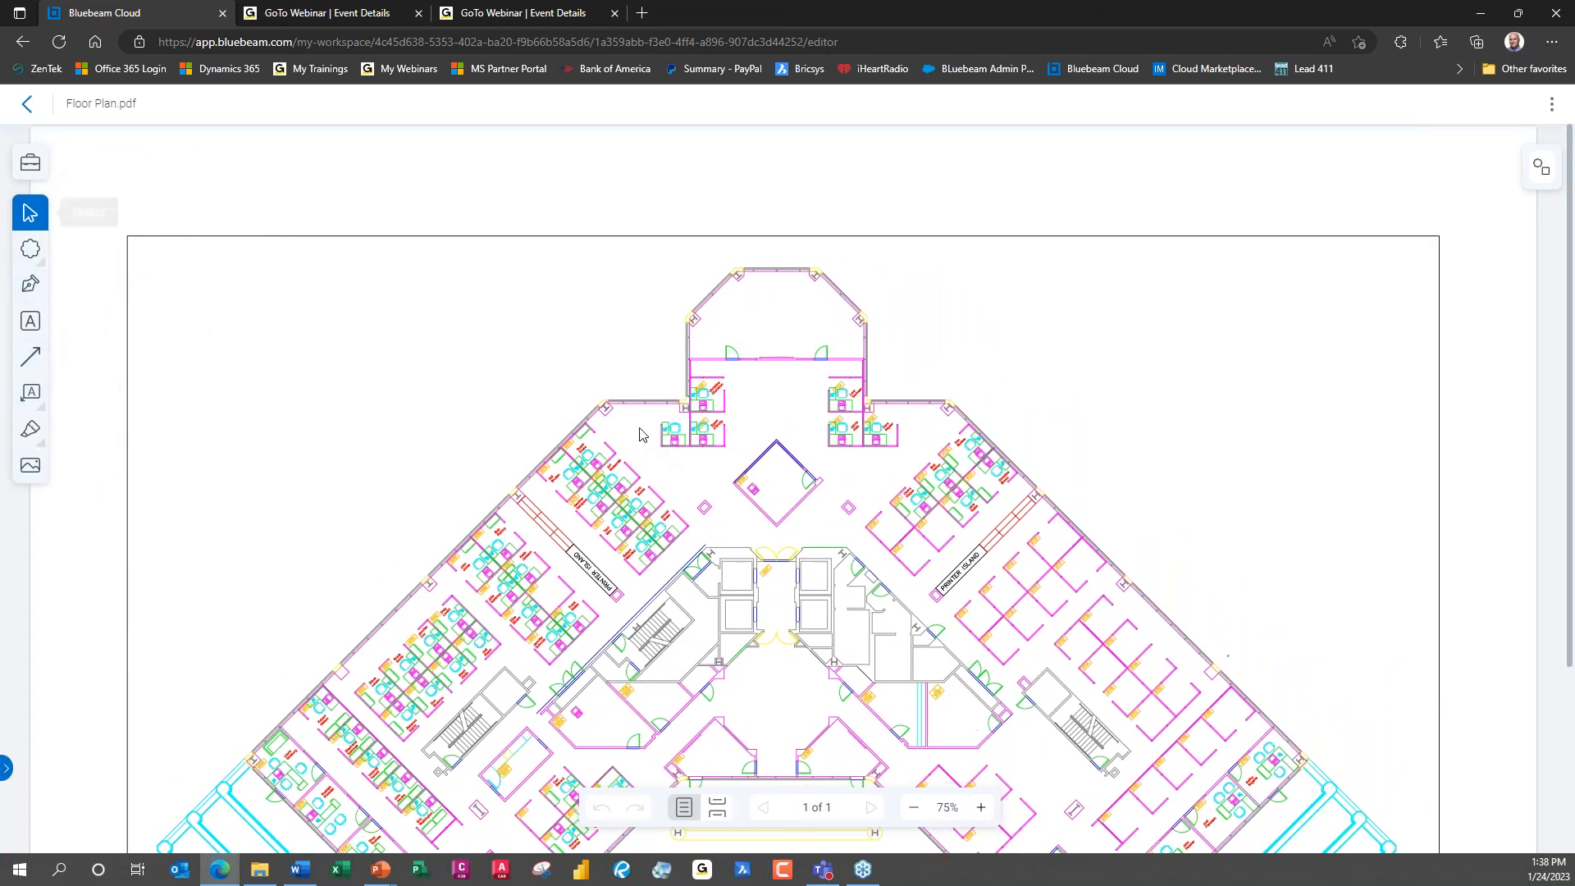
Draw a cloud markup around the room at the plan's upper tip and give it a dark green outline of width 5.
left_click(30, 253)
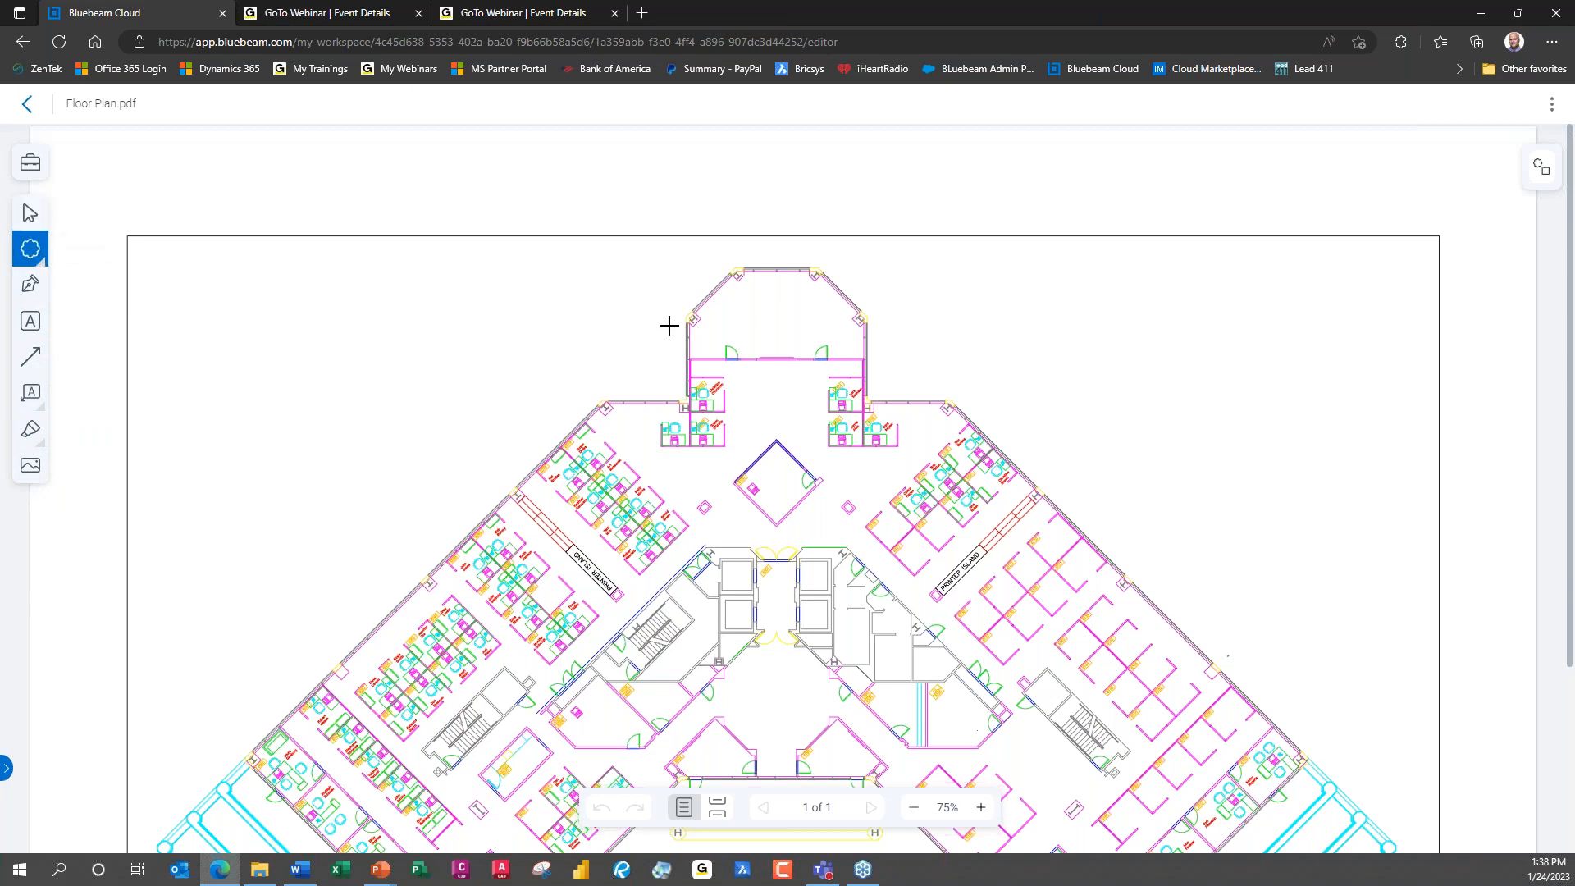
left_click_drag(649, 246, 903, 379)
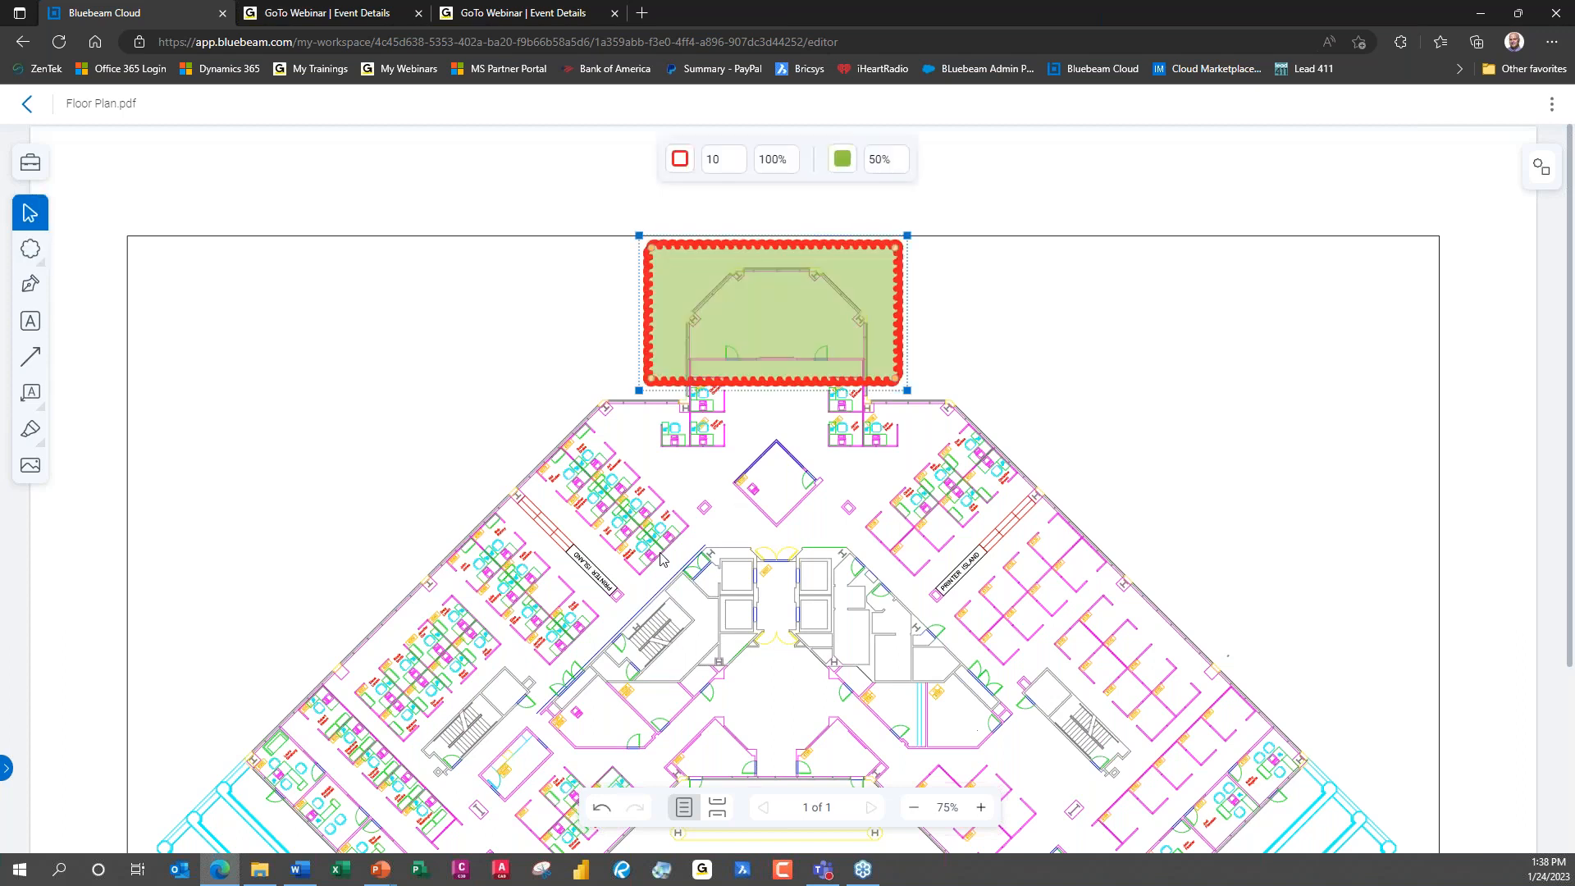
left_click(681, 163)
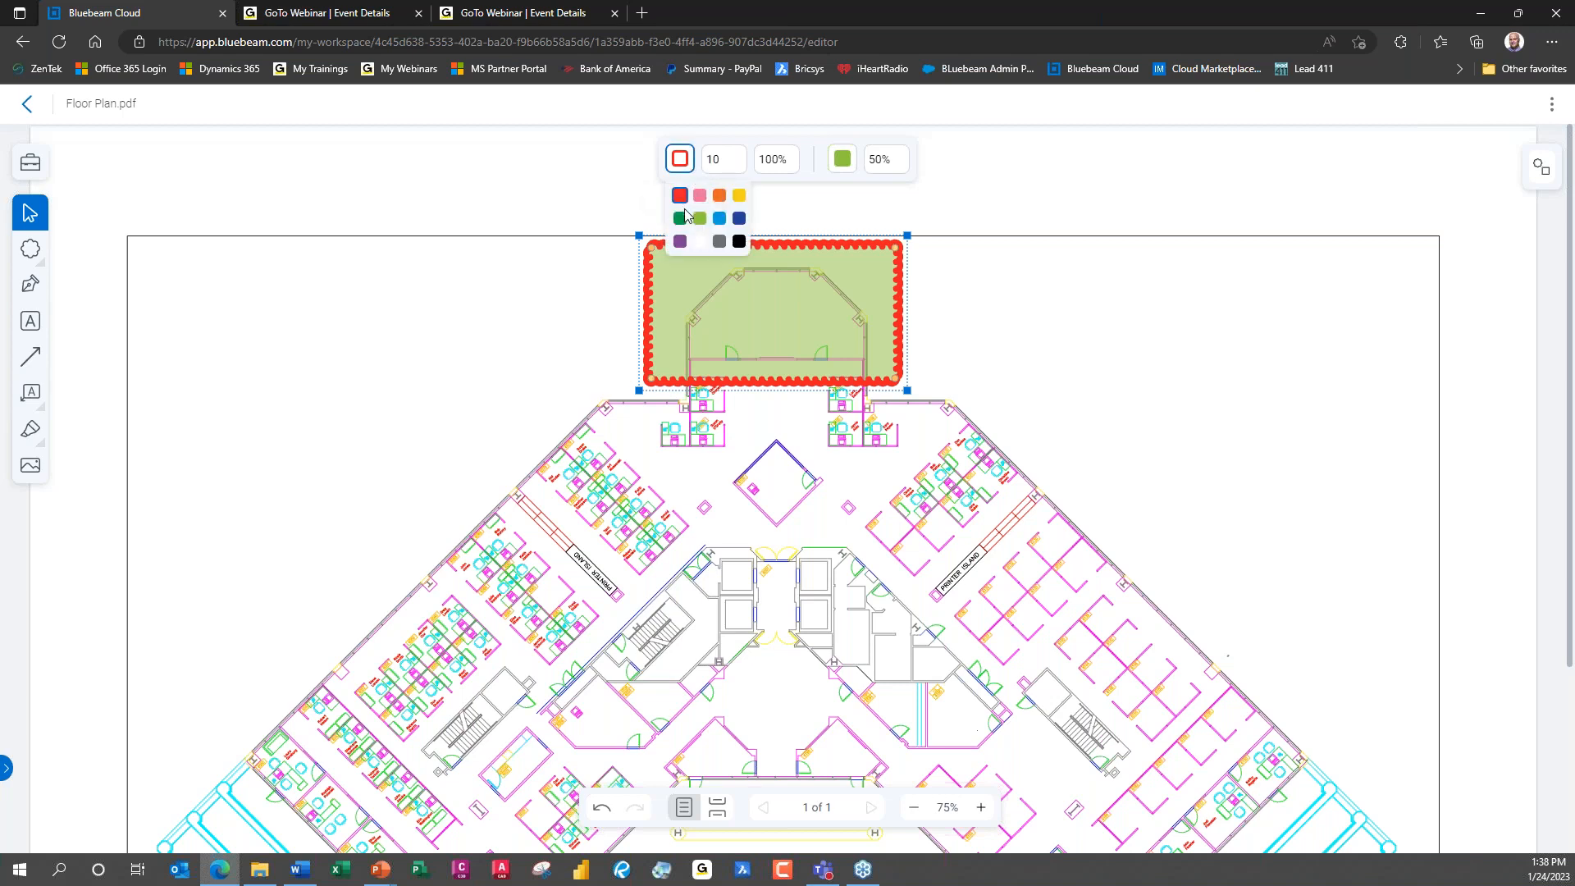
left_click(680, 218)
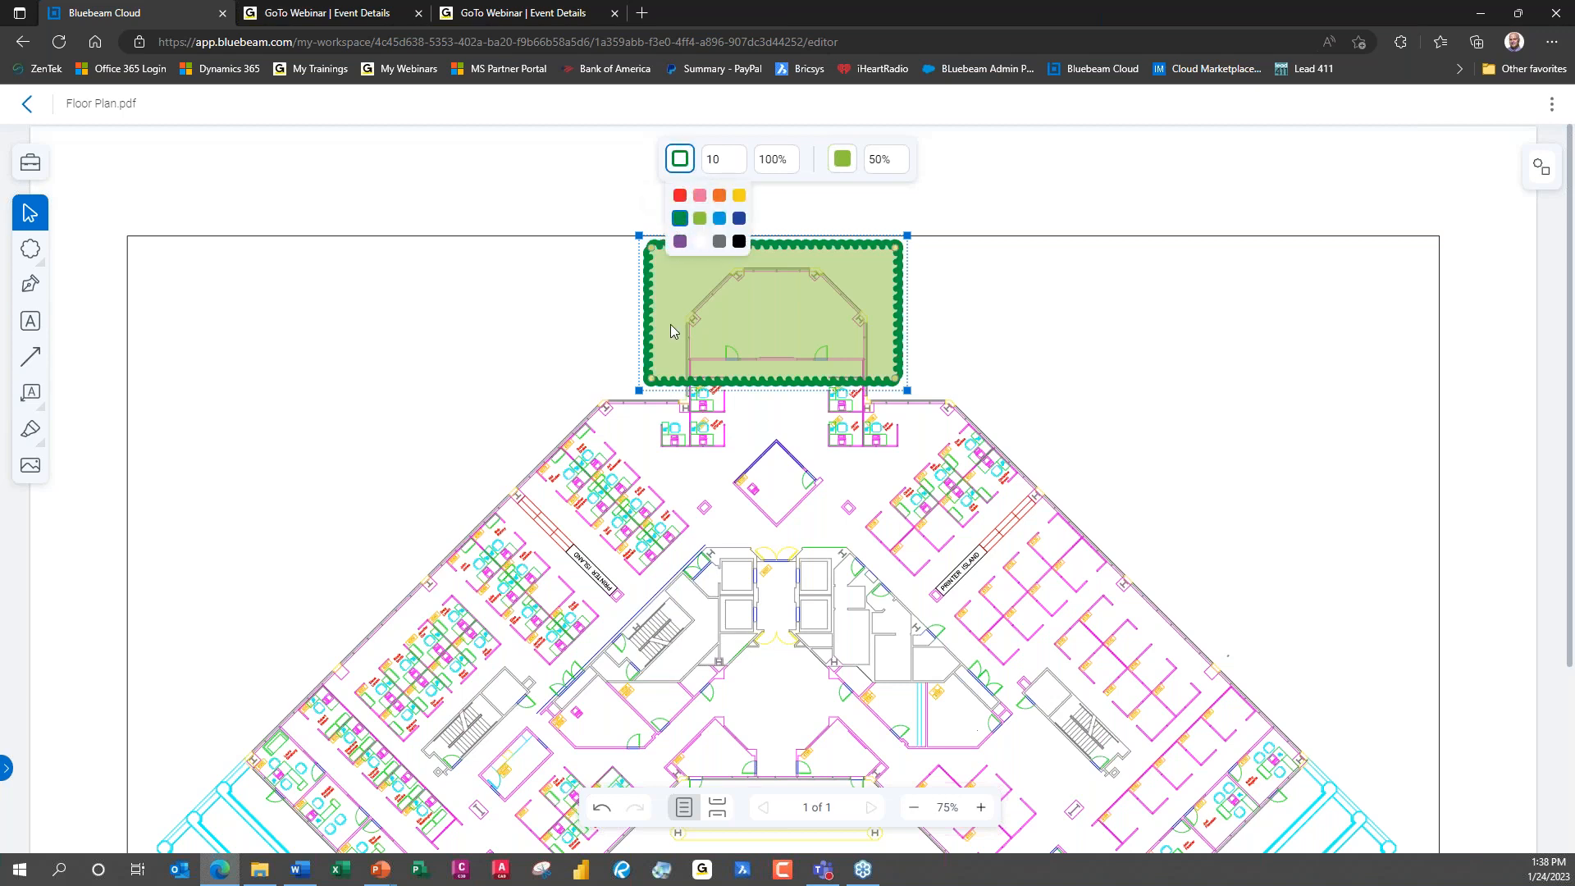
left_click(739, 165)
left_click(739, 166)
left_click(739, 166)
left_click(739, 166)
left_click(739, 166)
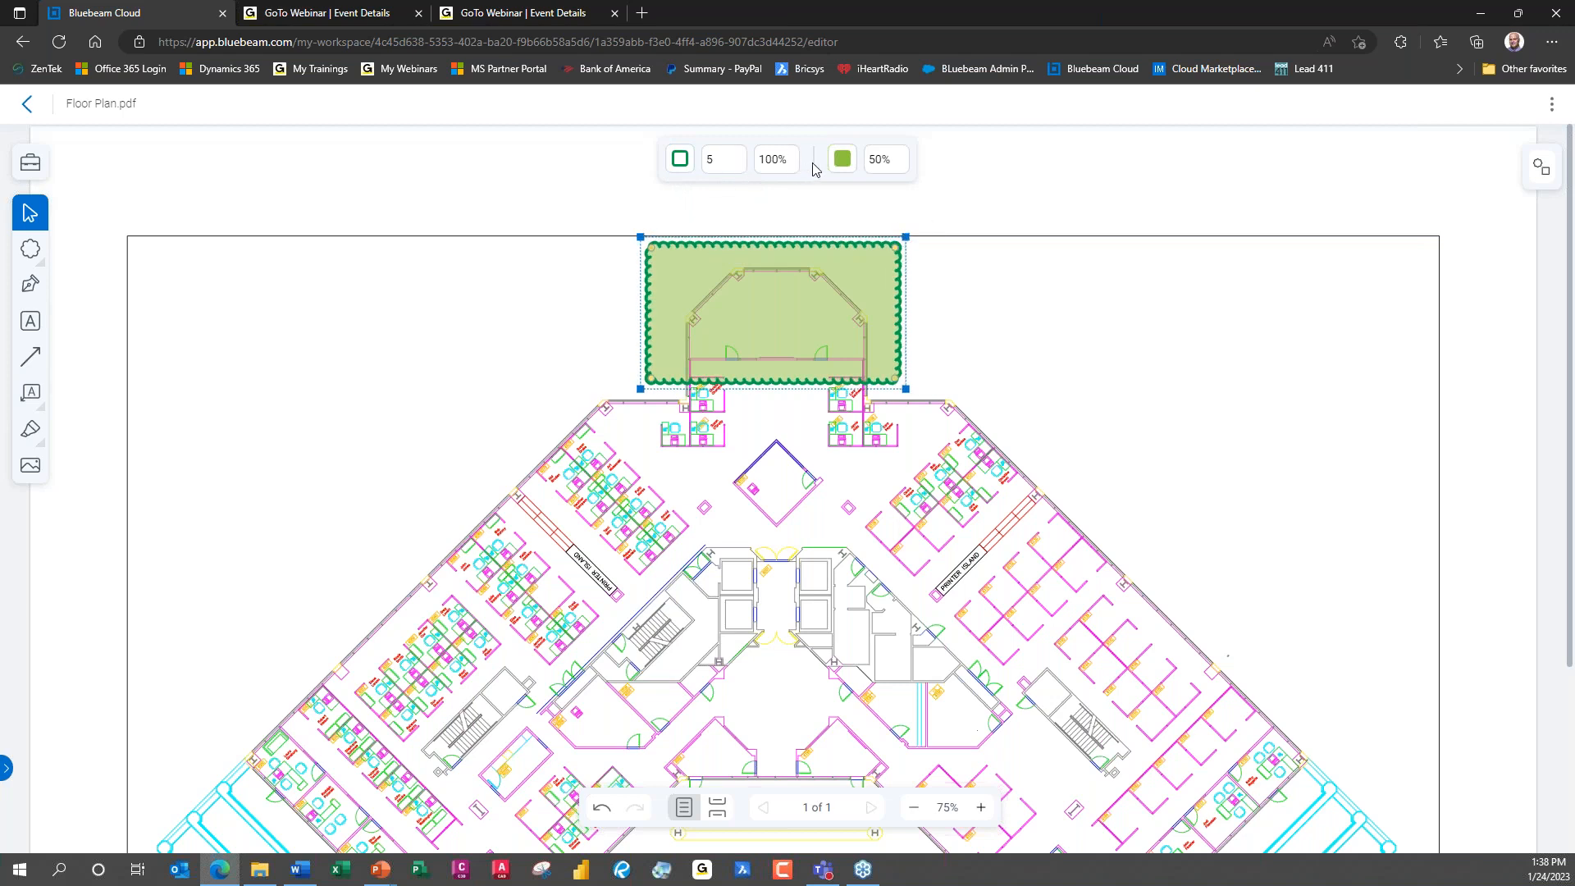
Change the cloud's fill to yellow with 27% opacity.
left_click(843, 161)
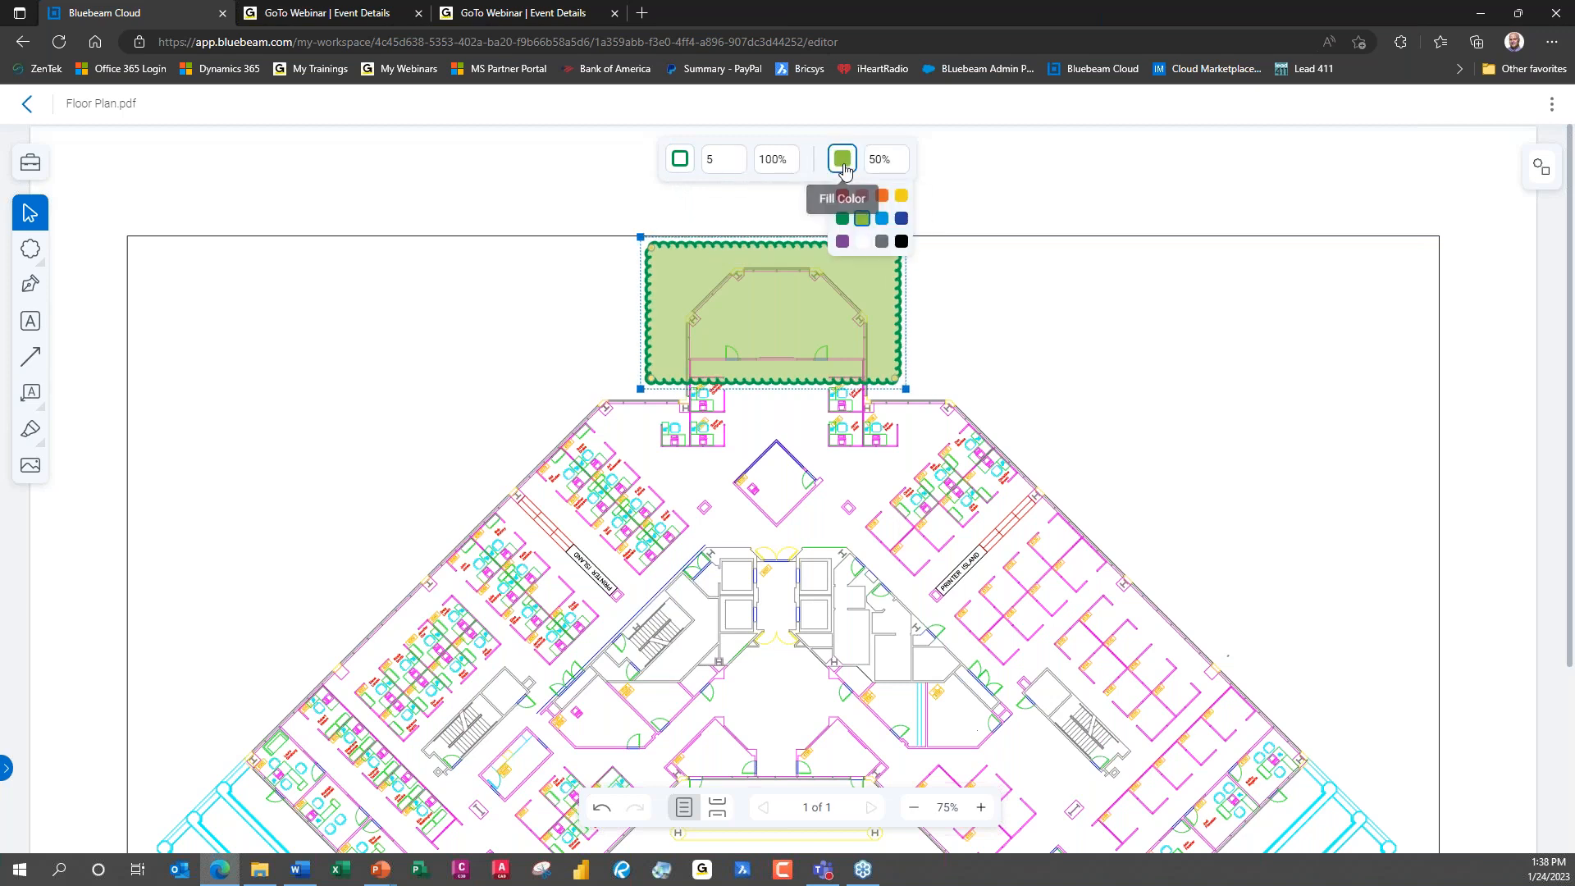
left_click(901, 197)
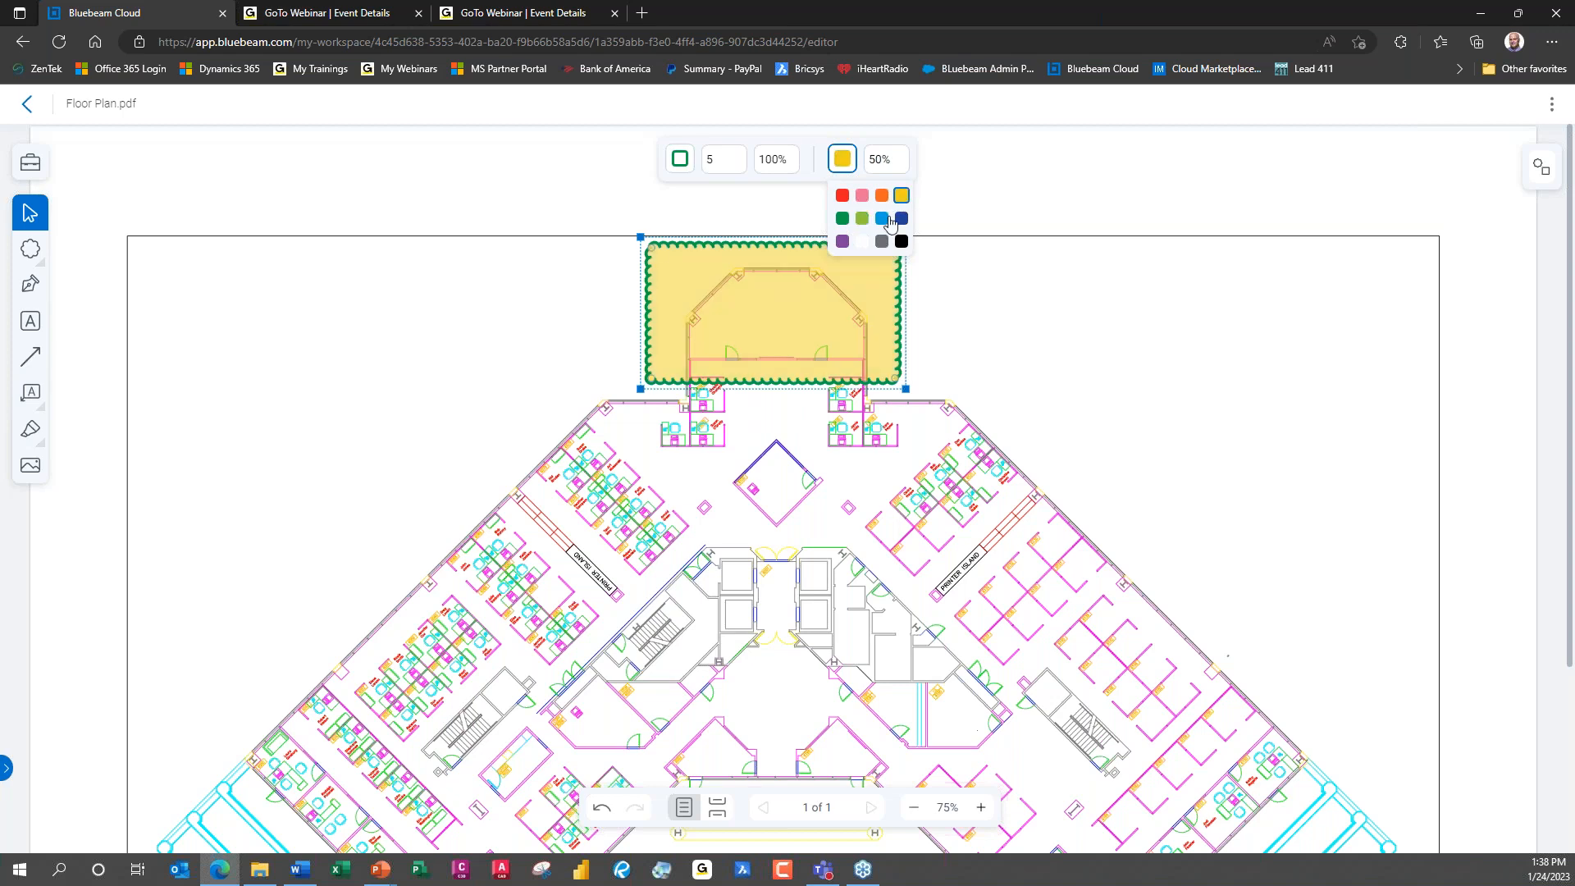
left_click(901, 169)
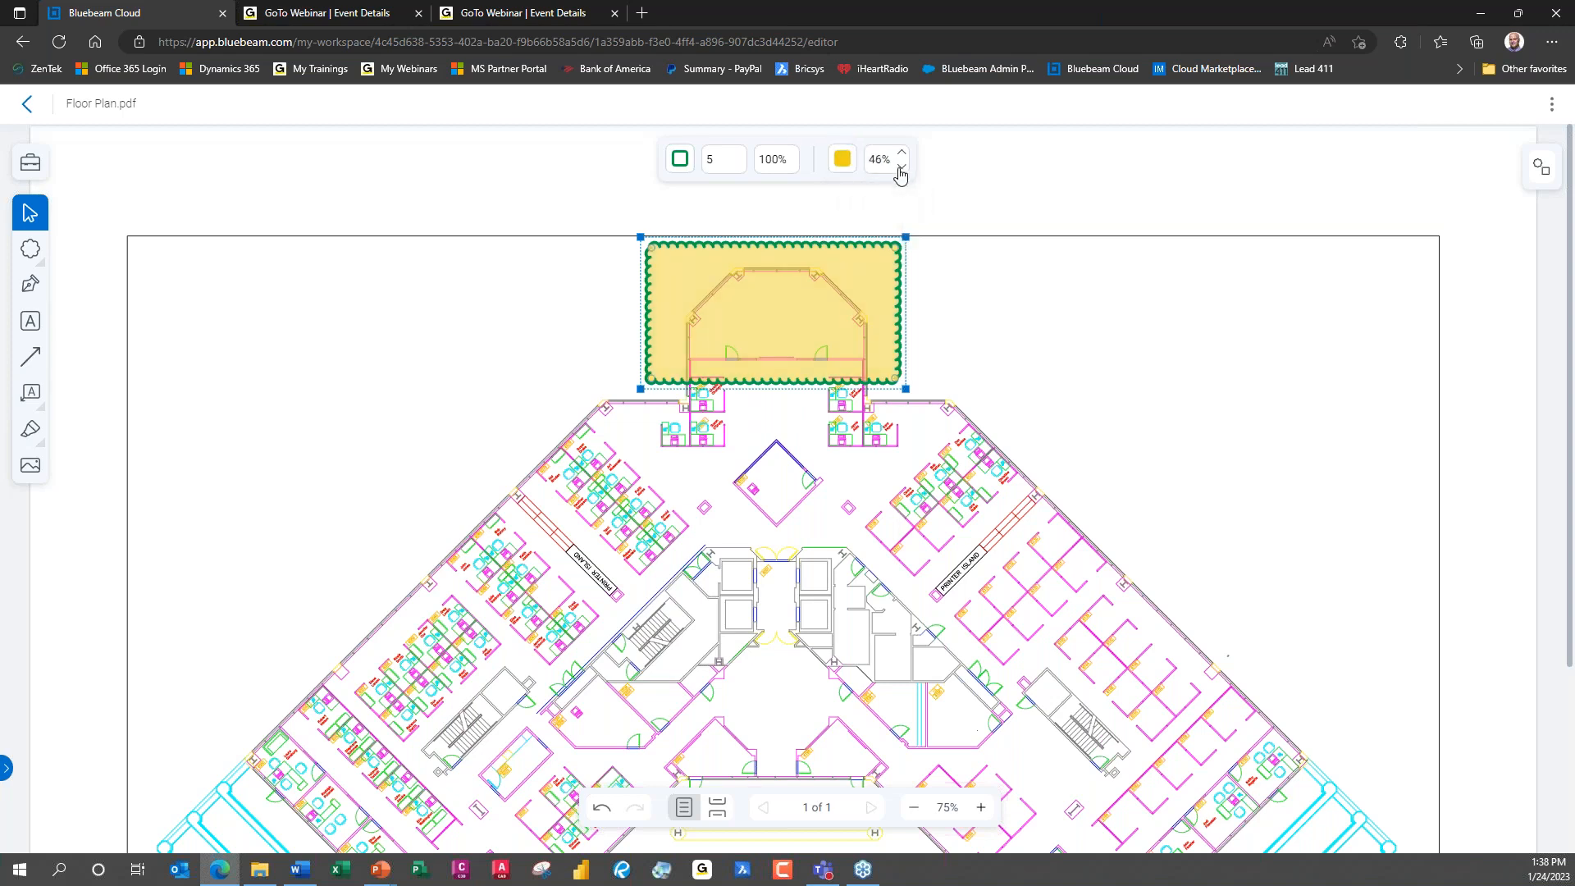
left_click(901, 170)
mouse_move(891, 293)
left_mouse_down()
mouse_move(886, 229)
mouse_move(889, 322)
left_mouse_up()
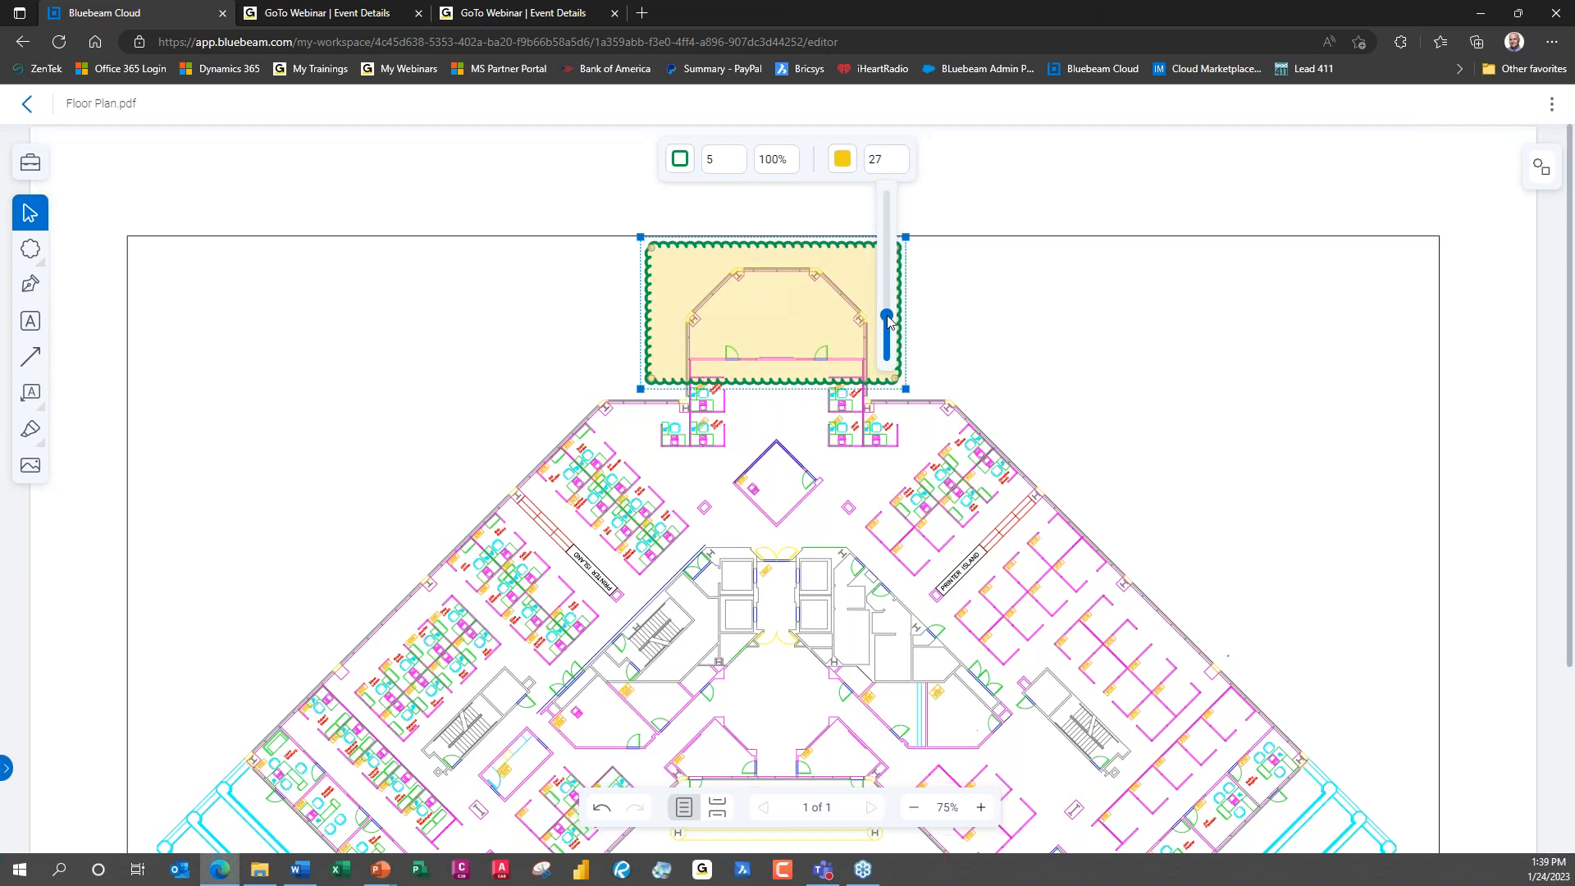
left_click(963, 210)
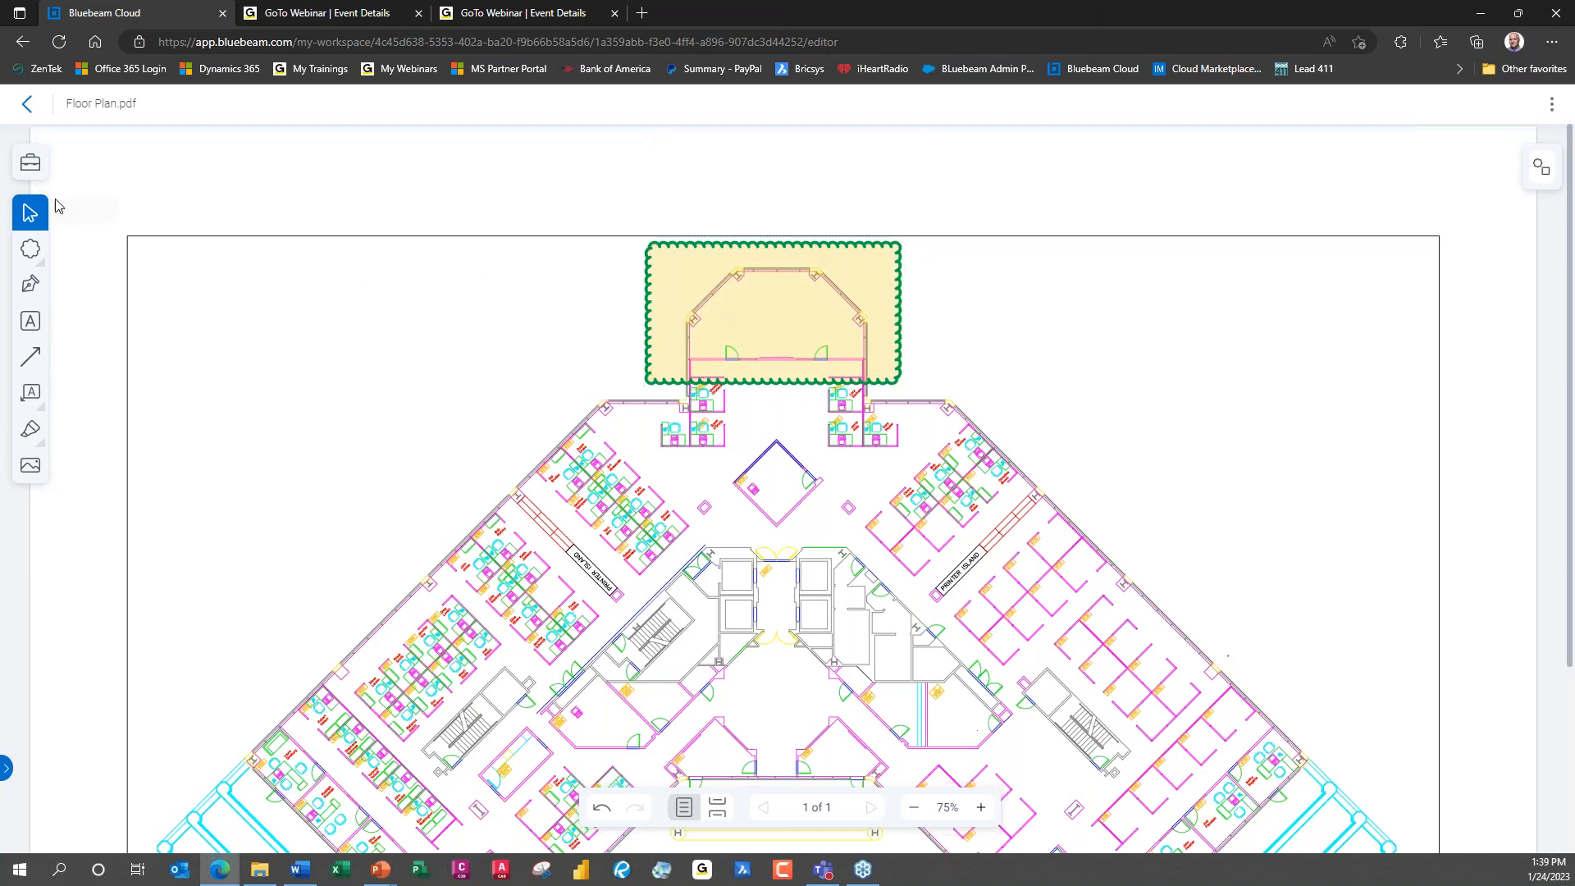
Resize and rotate the cloud so it fits over the workstations around the printer island in the plan's left wing.
left_click(776, 329)
left_click_drag(877, 363, 916, 413)
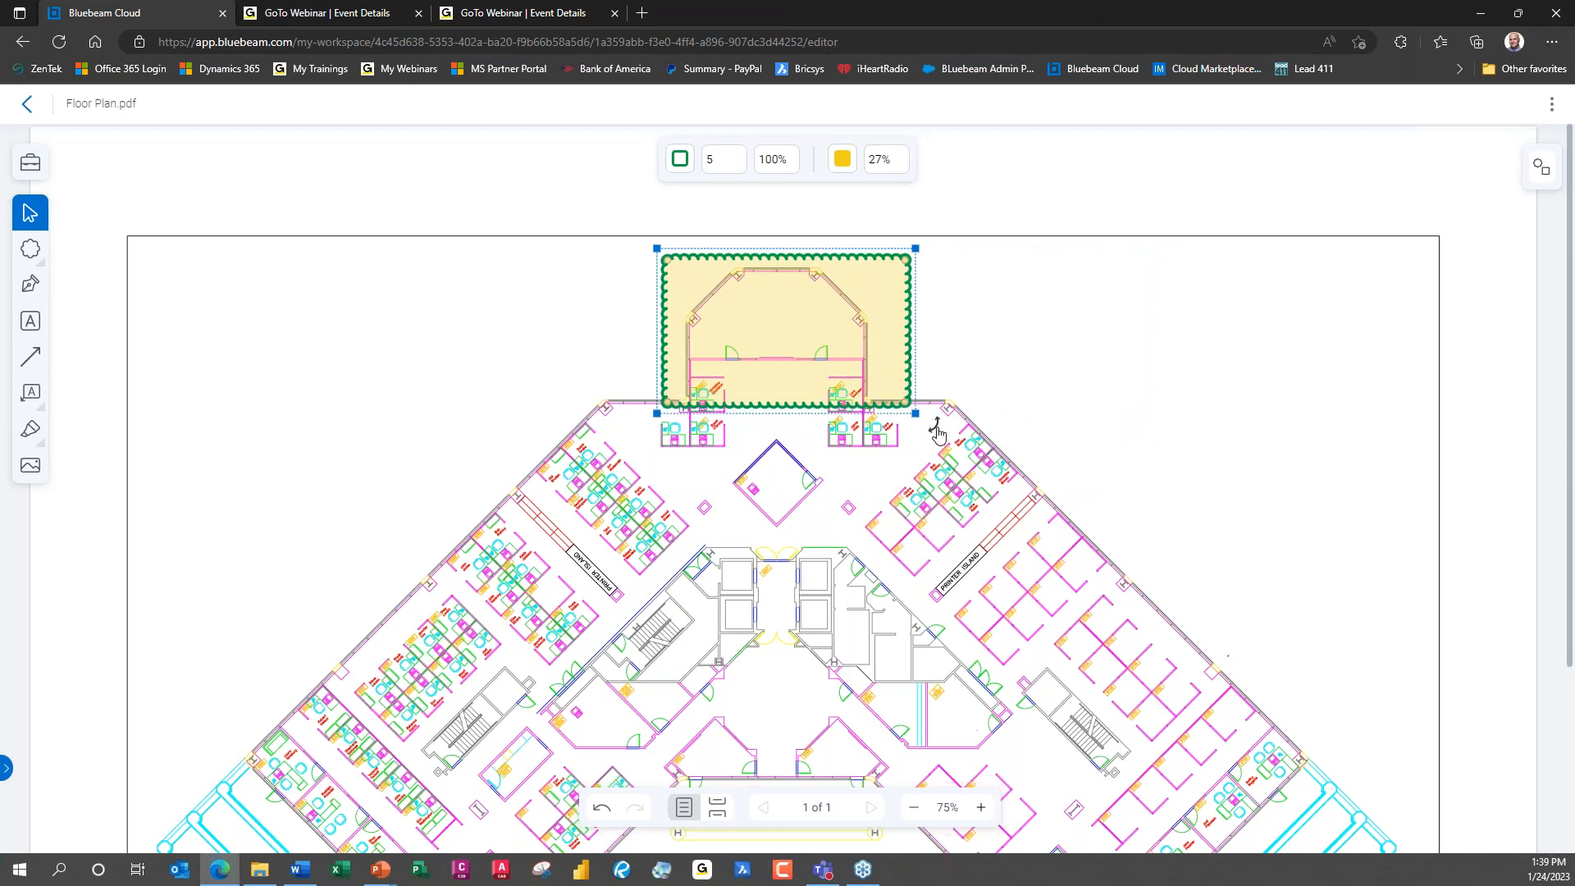
key("ctrl")
key("ctrl")
key("ctrl")
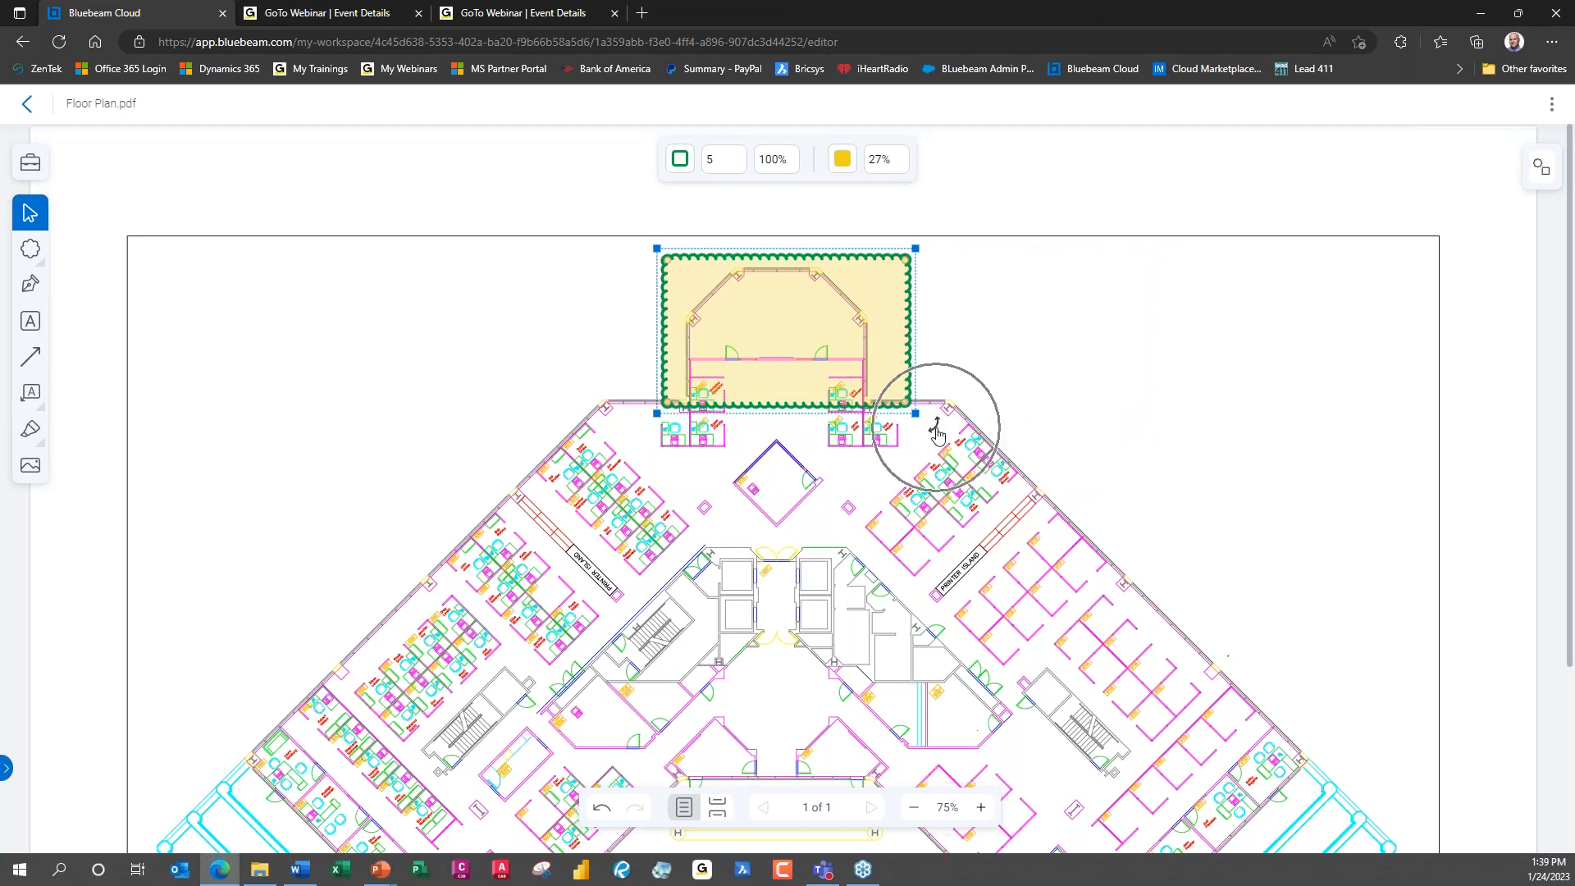
left_click_drag(936, 427, 930, 439)
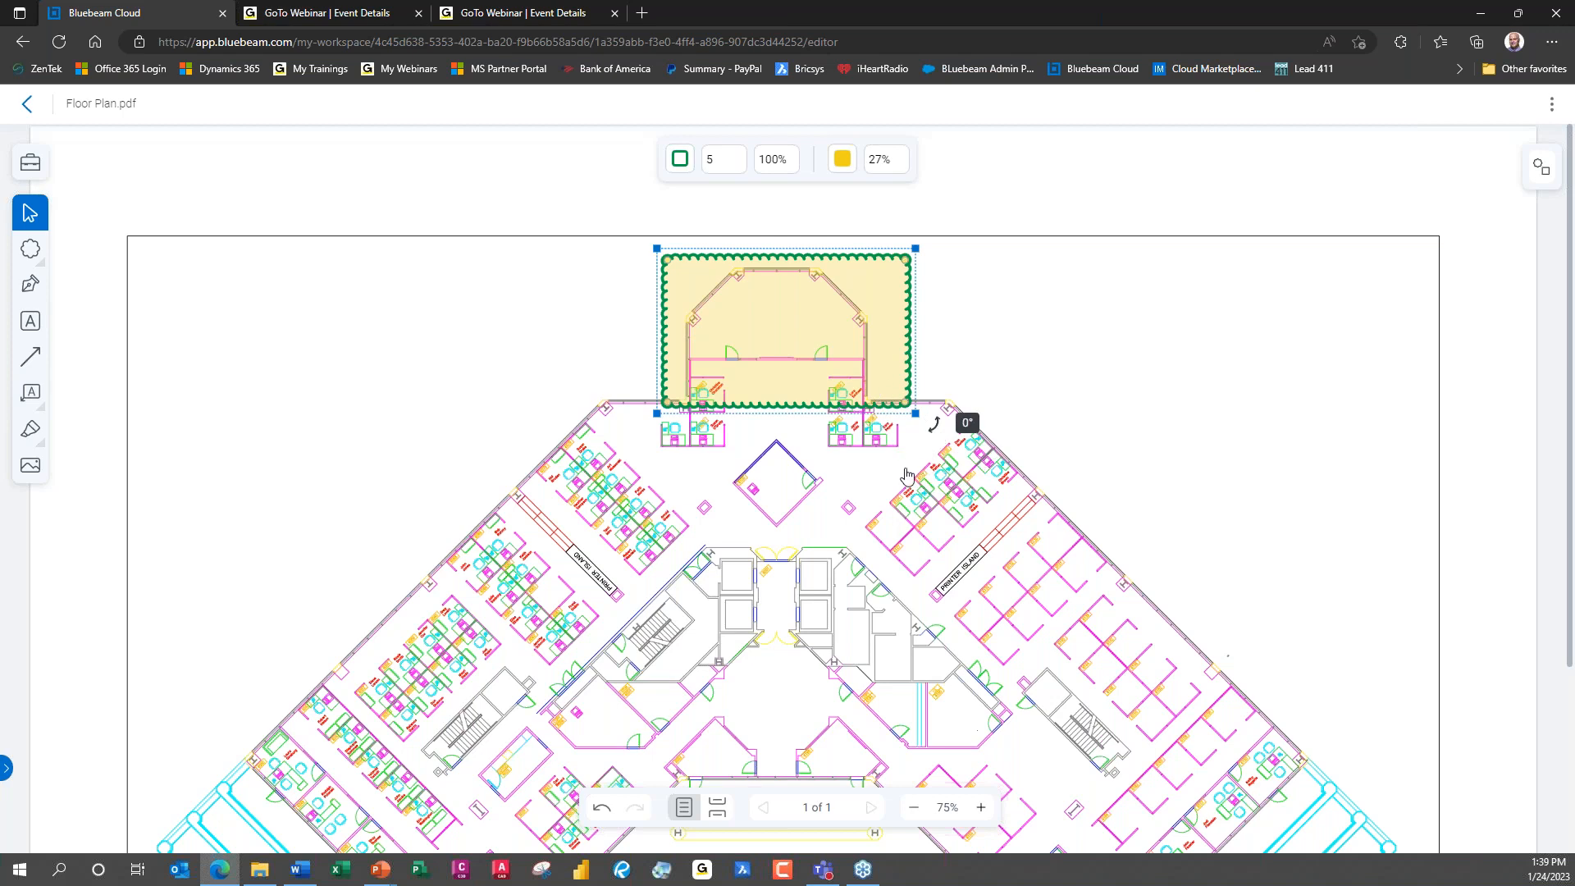
left_click_drag(909, 476, 934, 291)
left_click_drag(835, 339, 633, 545)
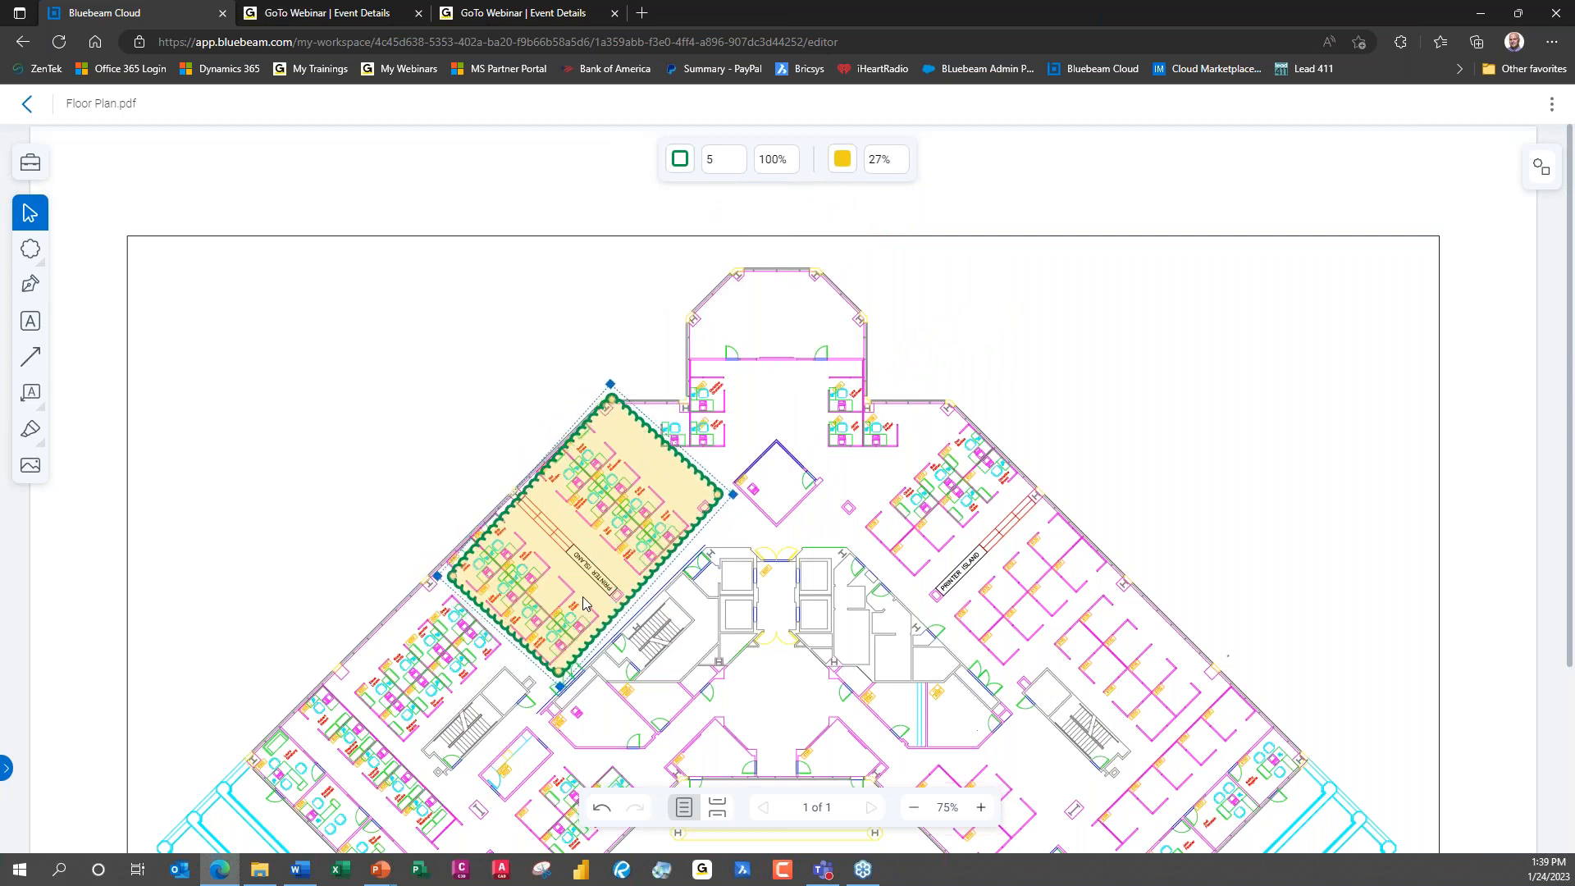
Rotate the cloud clockwise, rotate it back counterclockwise, and deselect it.
right_click(638, 438)
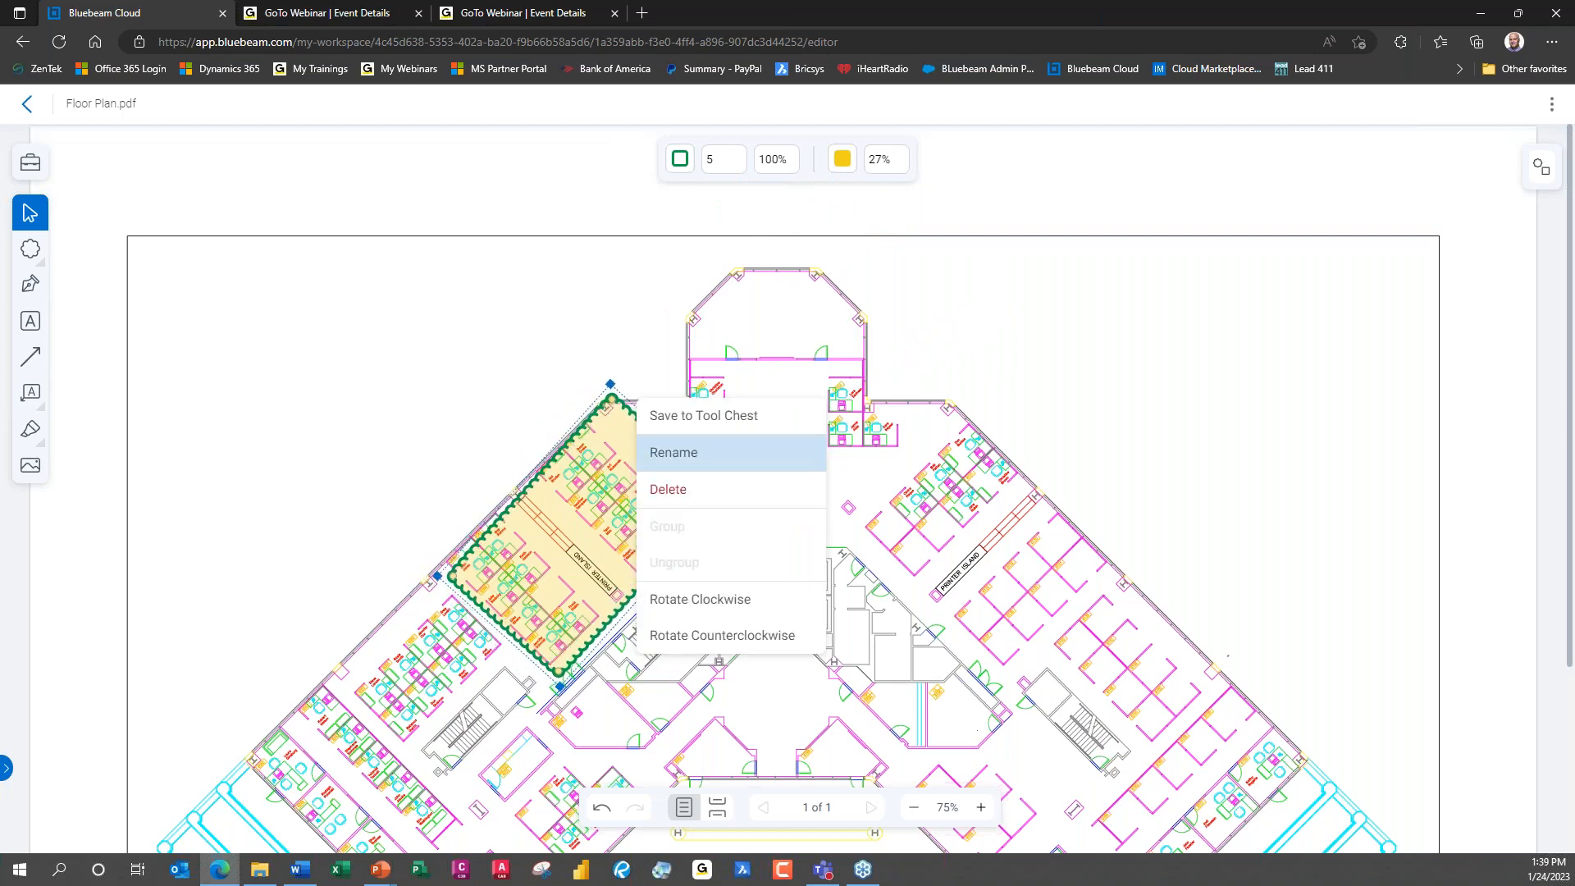
left_click(768, 608)
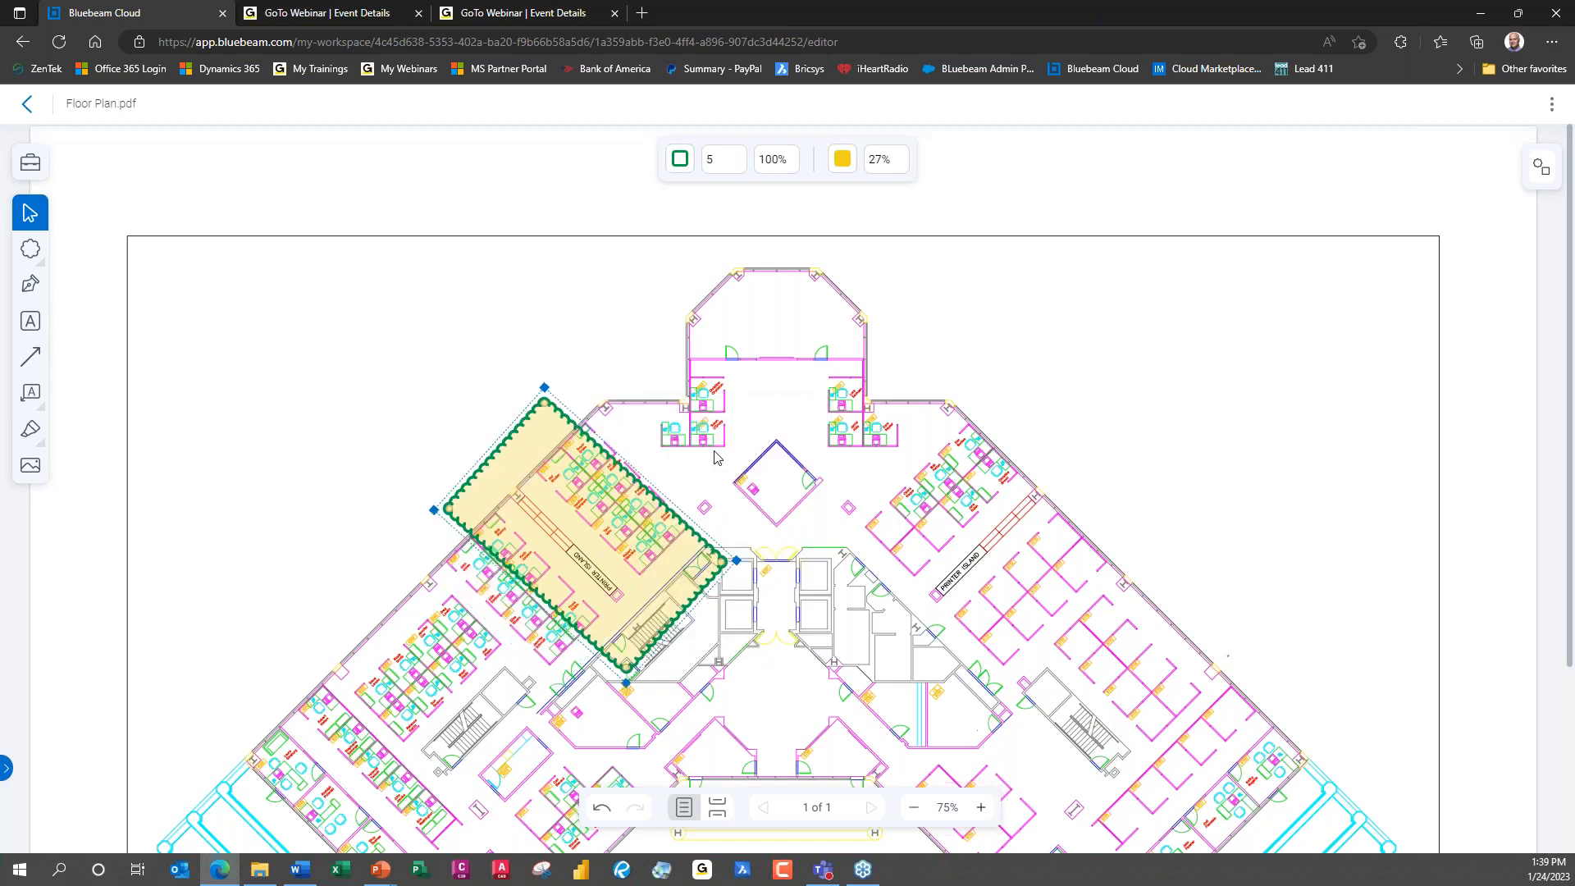
right_click(654, 554)
left_click(749, 749)
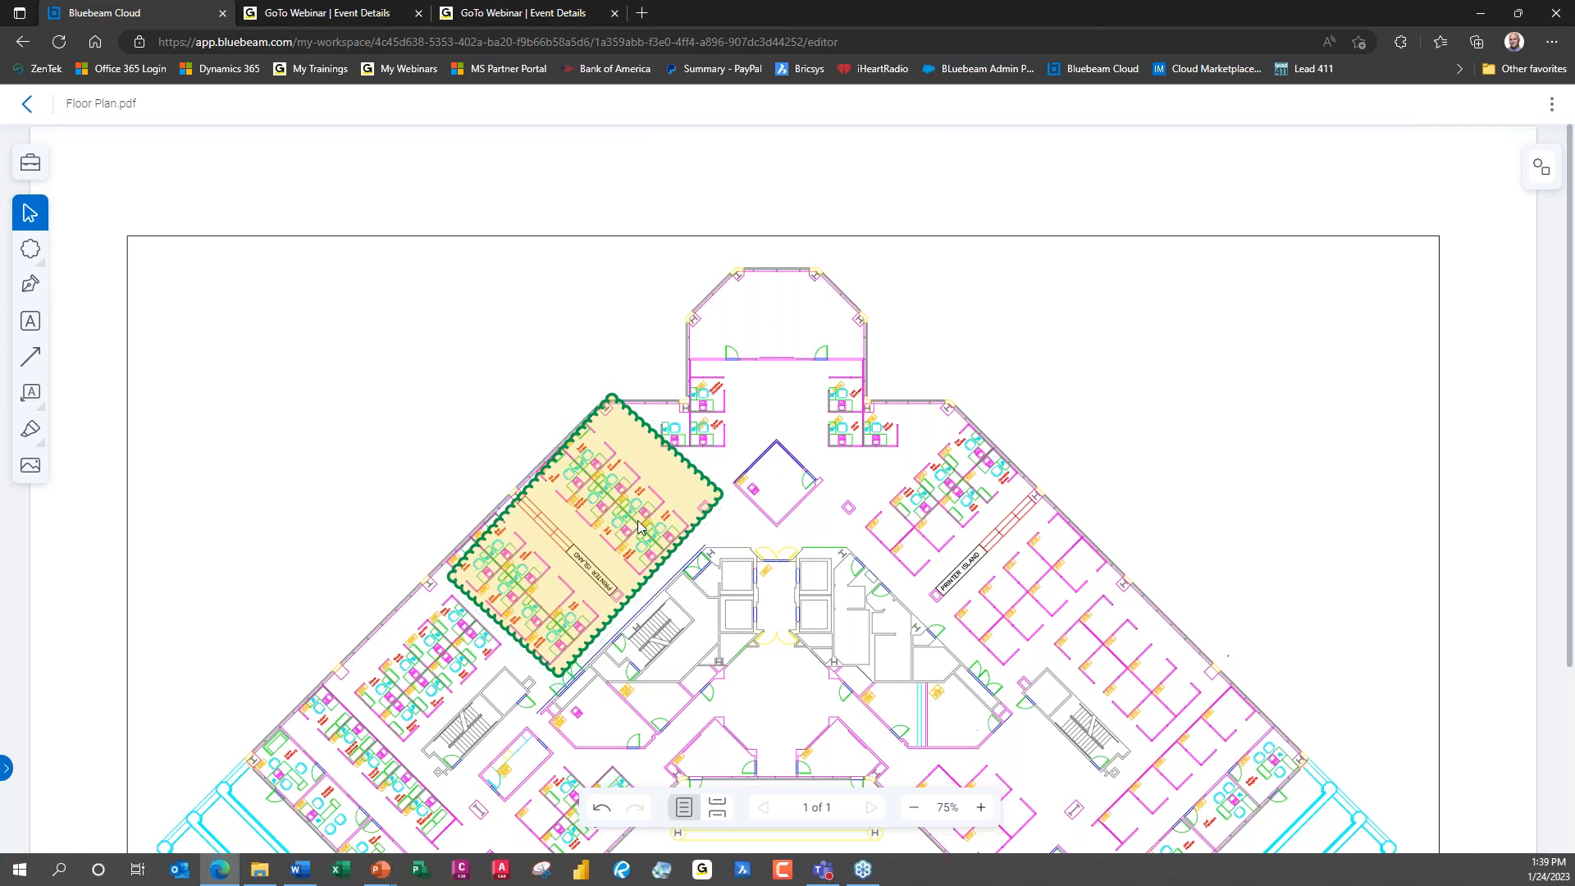
left_click(643, 323)
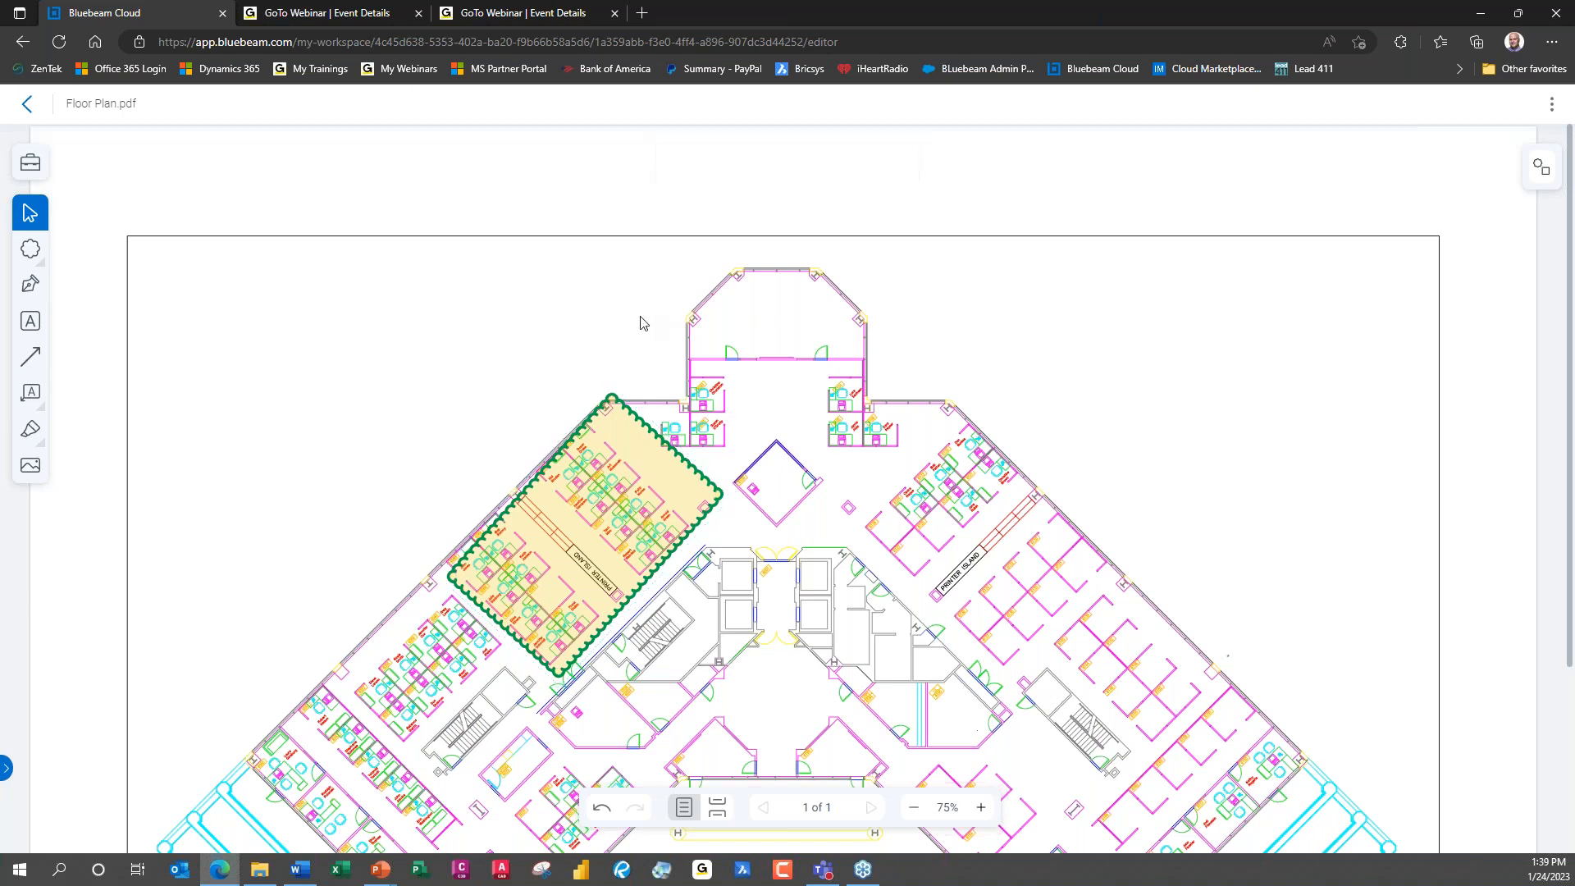
Draw an ellipse markup over the workstations just right of the plan's upper entry area and set its outline width to 6.
left_click(43, 269)
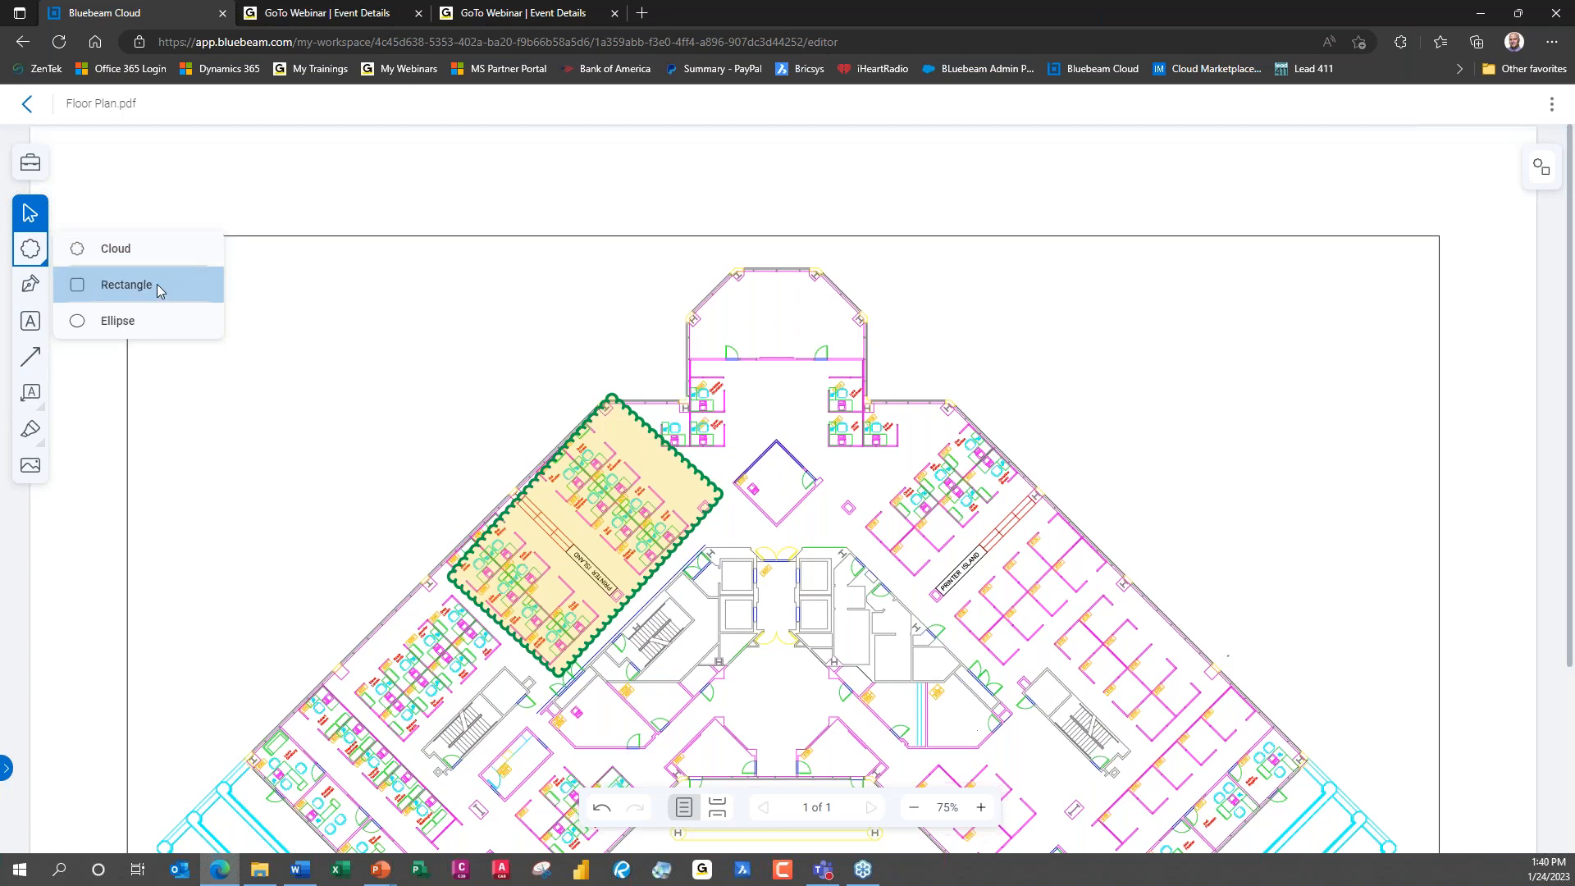
left_click(174, 333)
left_click_drag(800, 401, 918, 491)
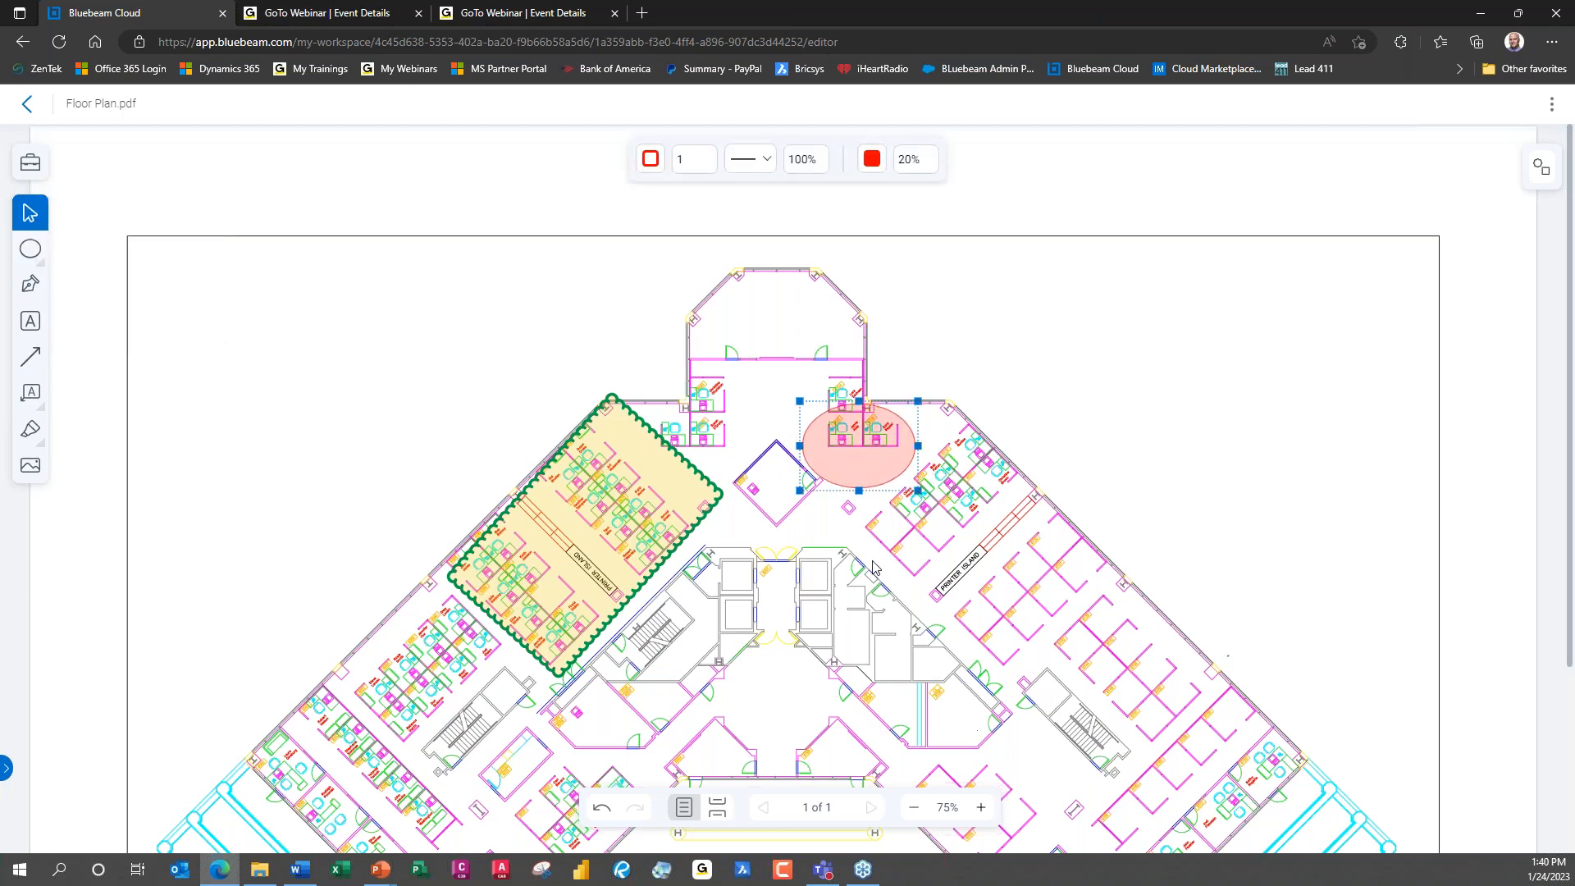
left_click(710, 154)
left_click(709, 154)
left_click(710, 154)
left_click(710, 154)
left_click(709, 155)
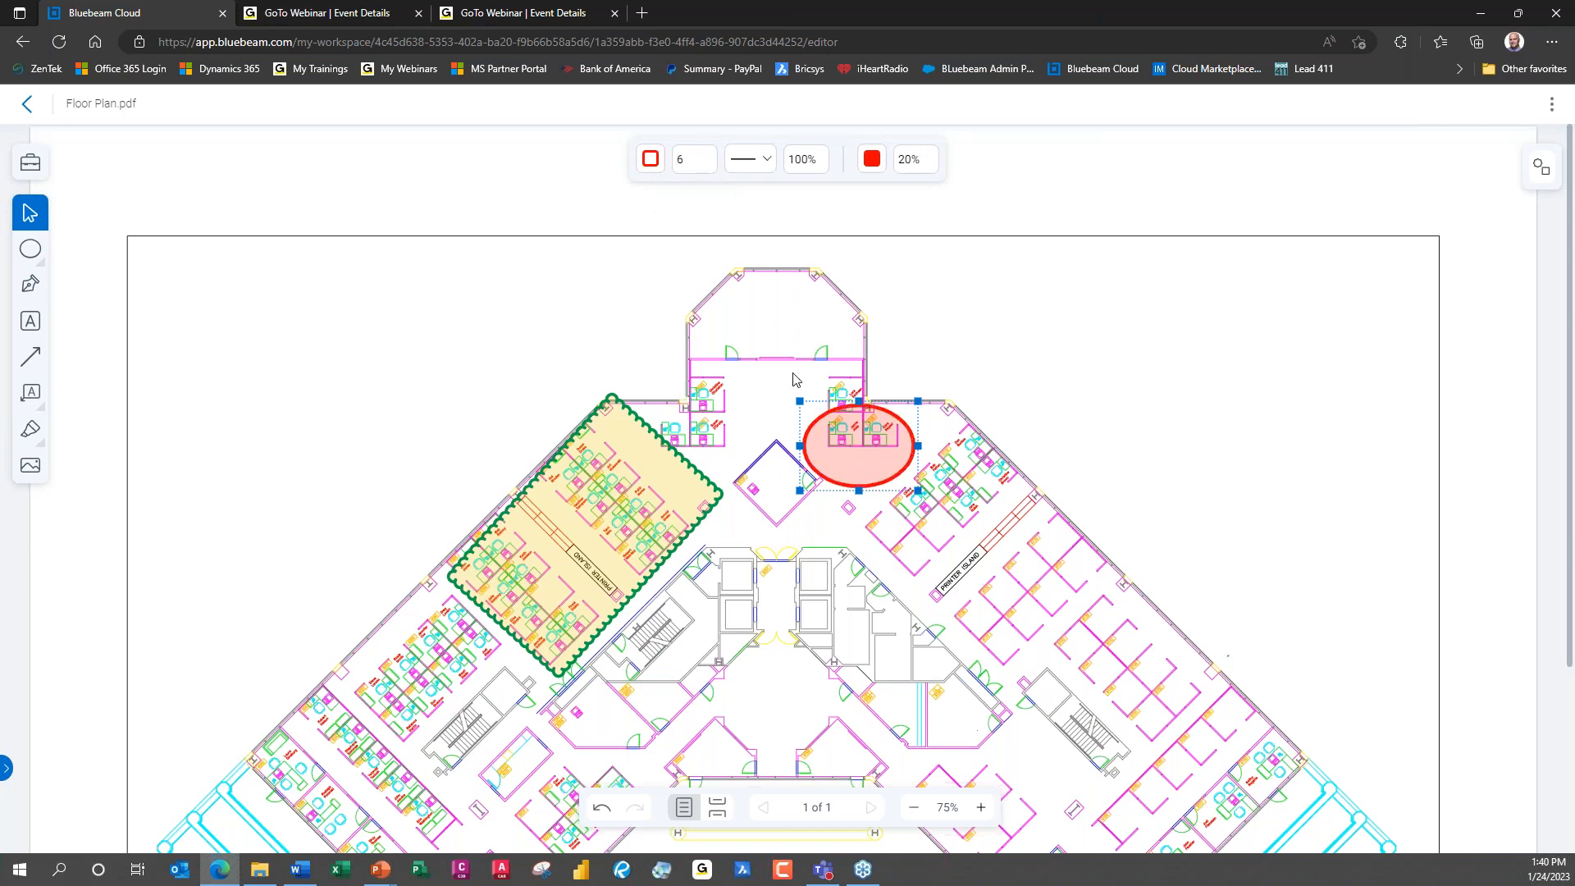
Draw a four-segment polyline from the right wing's printer island, above the elevators and down the left side of the core.
left_click(41, 293)
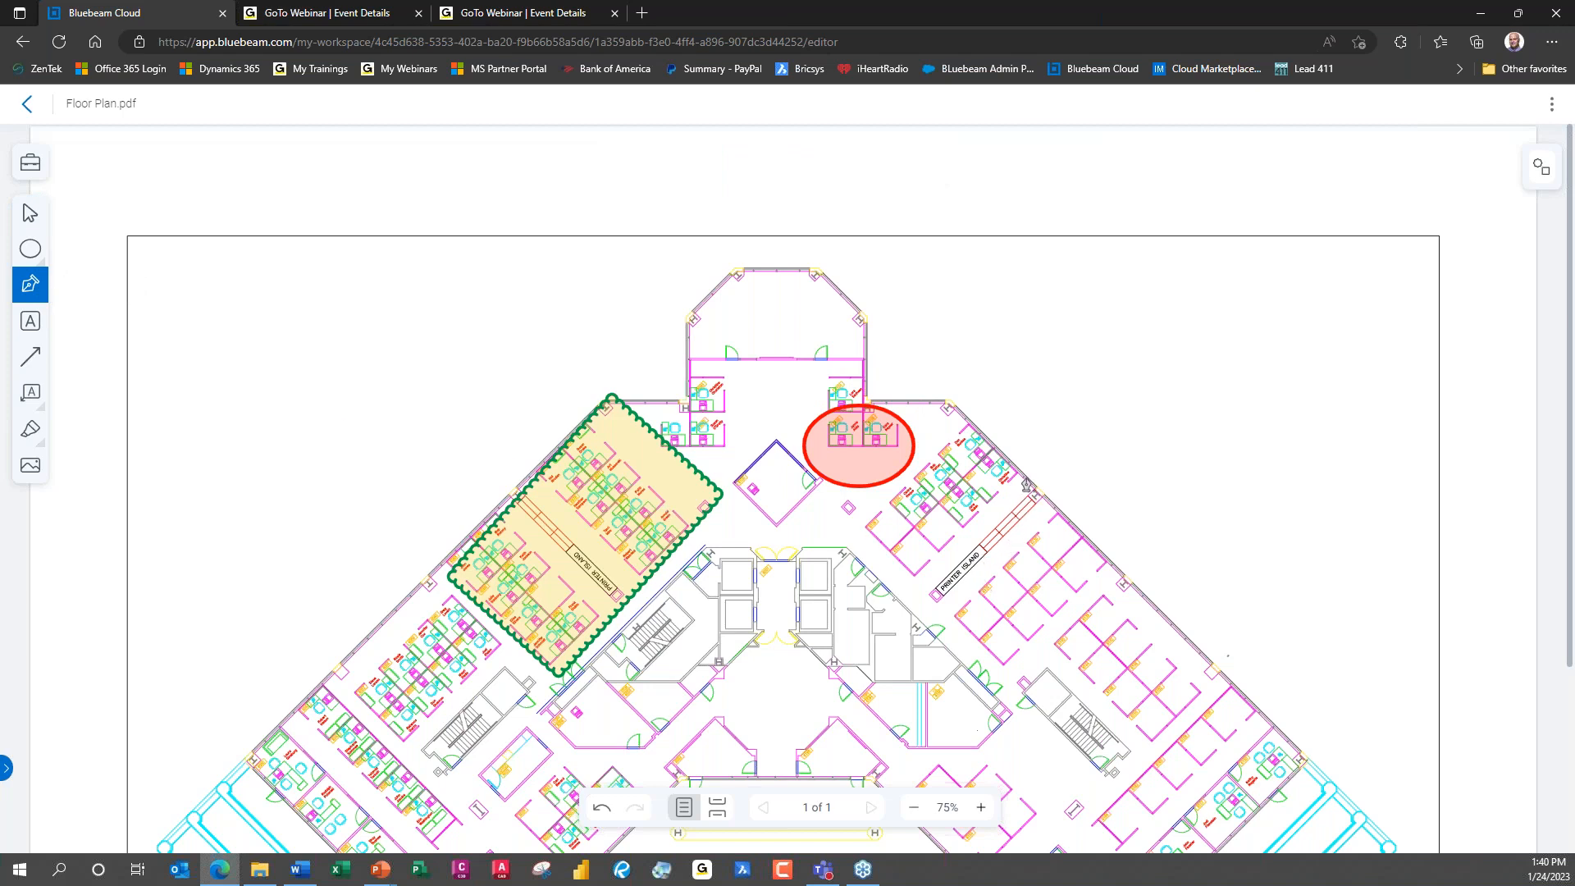
mouse_move(1026, 486)
left_mouse_down()
mouse_move(912, 597)
mouse_move(823, 520)
mouse_move(710, 525)
mouse_move(716, 704)
left_mouse_up()
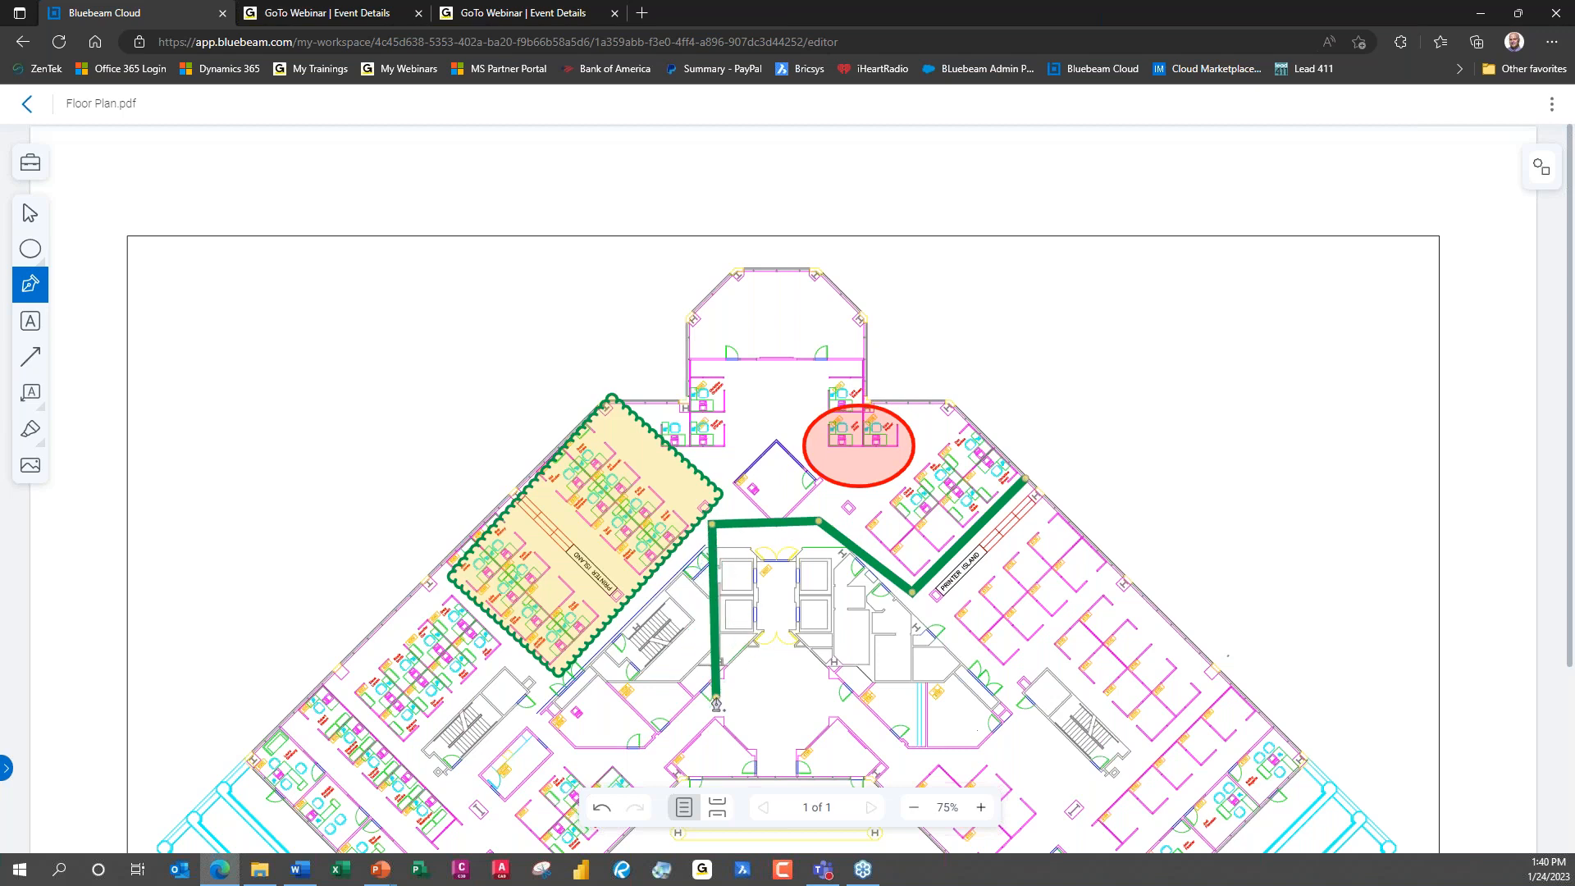
double_click(717, 697)
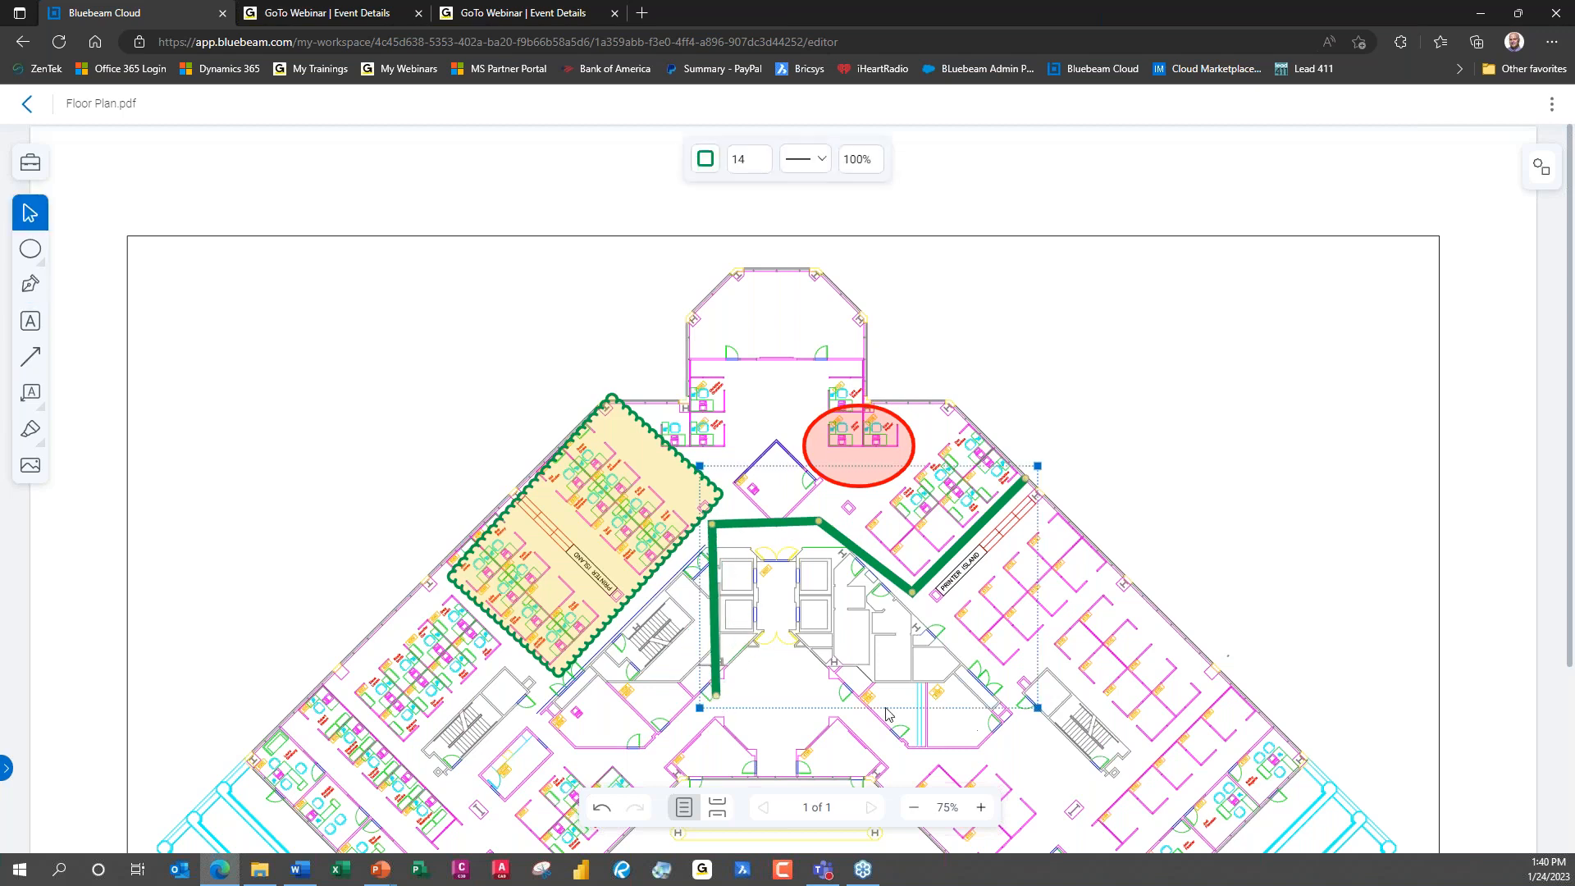
Make the polyline red and dashed, and reposition its two corner points above the elevators so the segment between them is level.
left_click(705, 159)
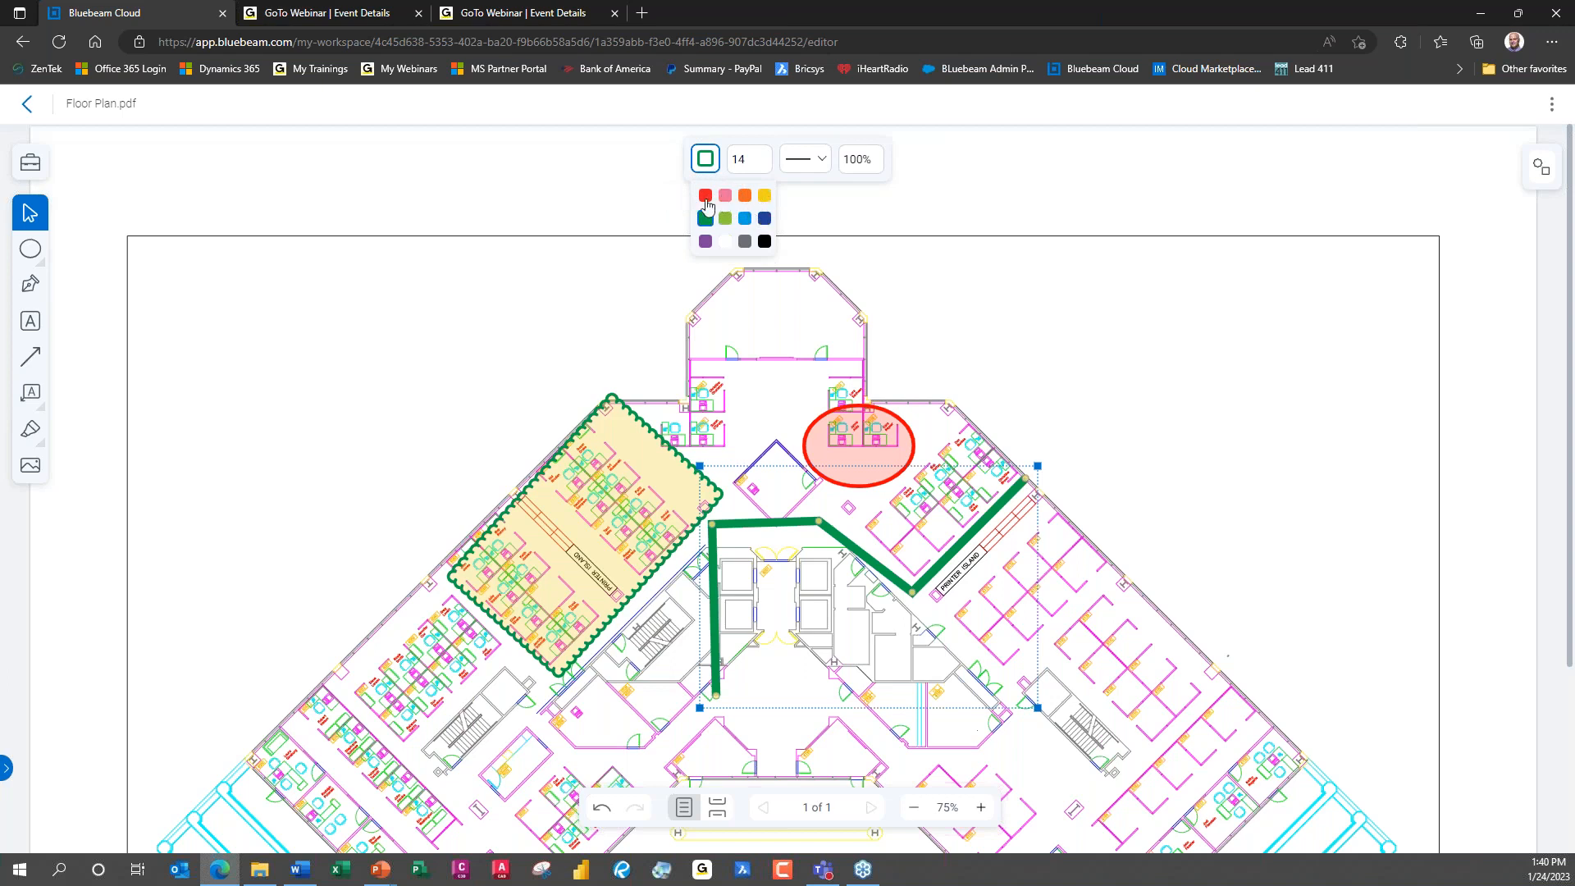
left_click(706, 197)
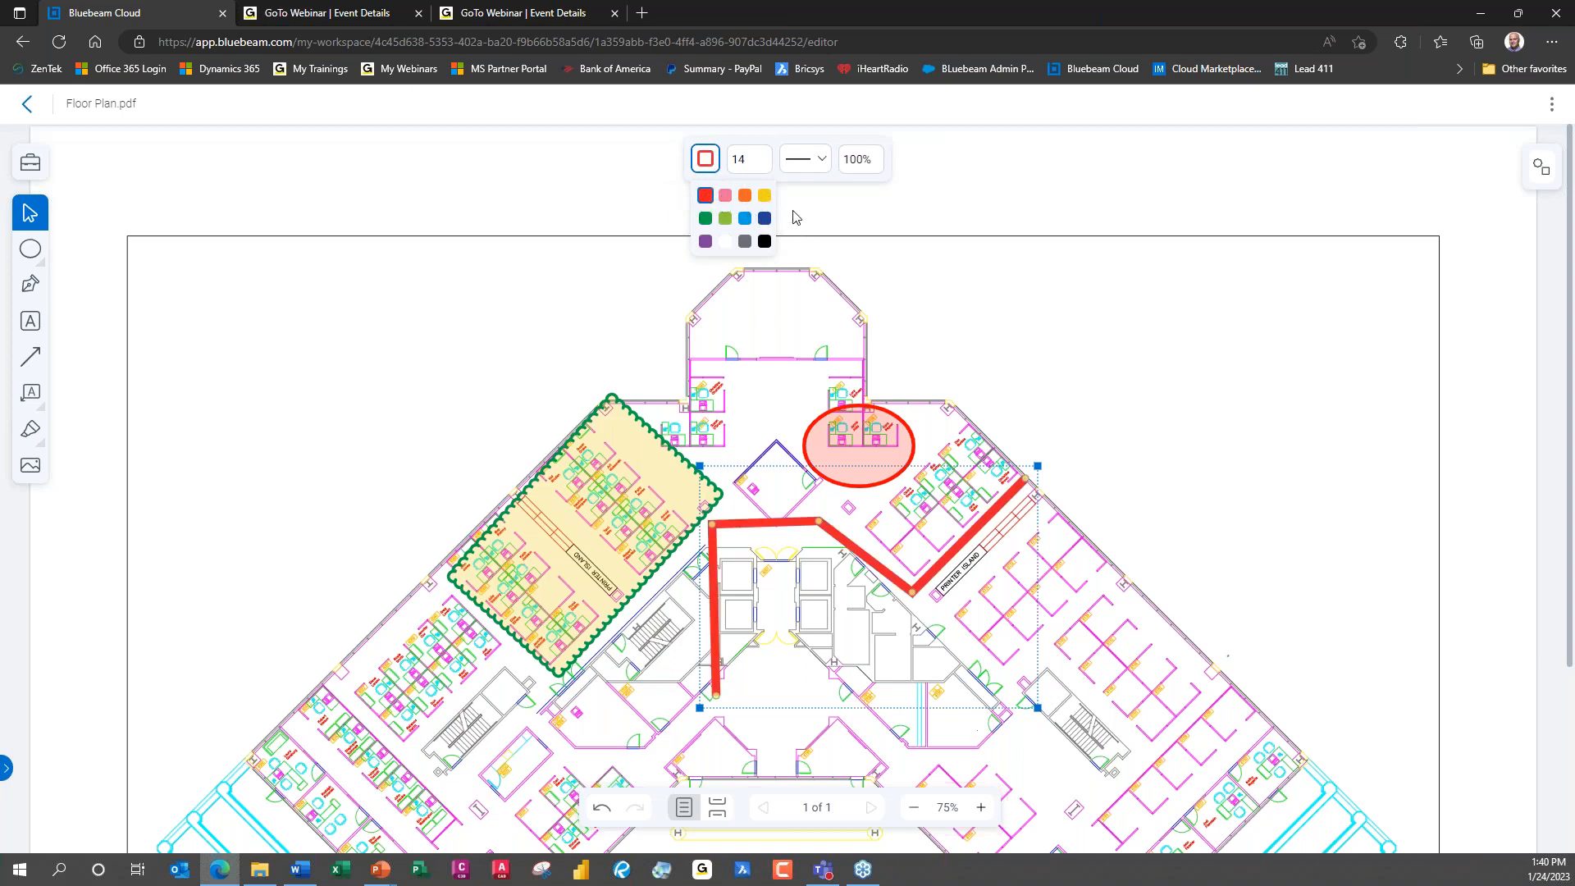
left_click(808, 160)
left_click(814, 248)
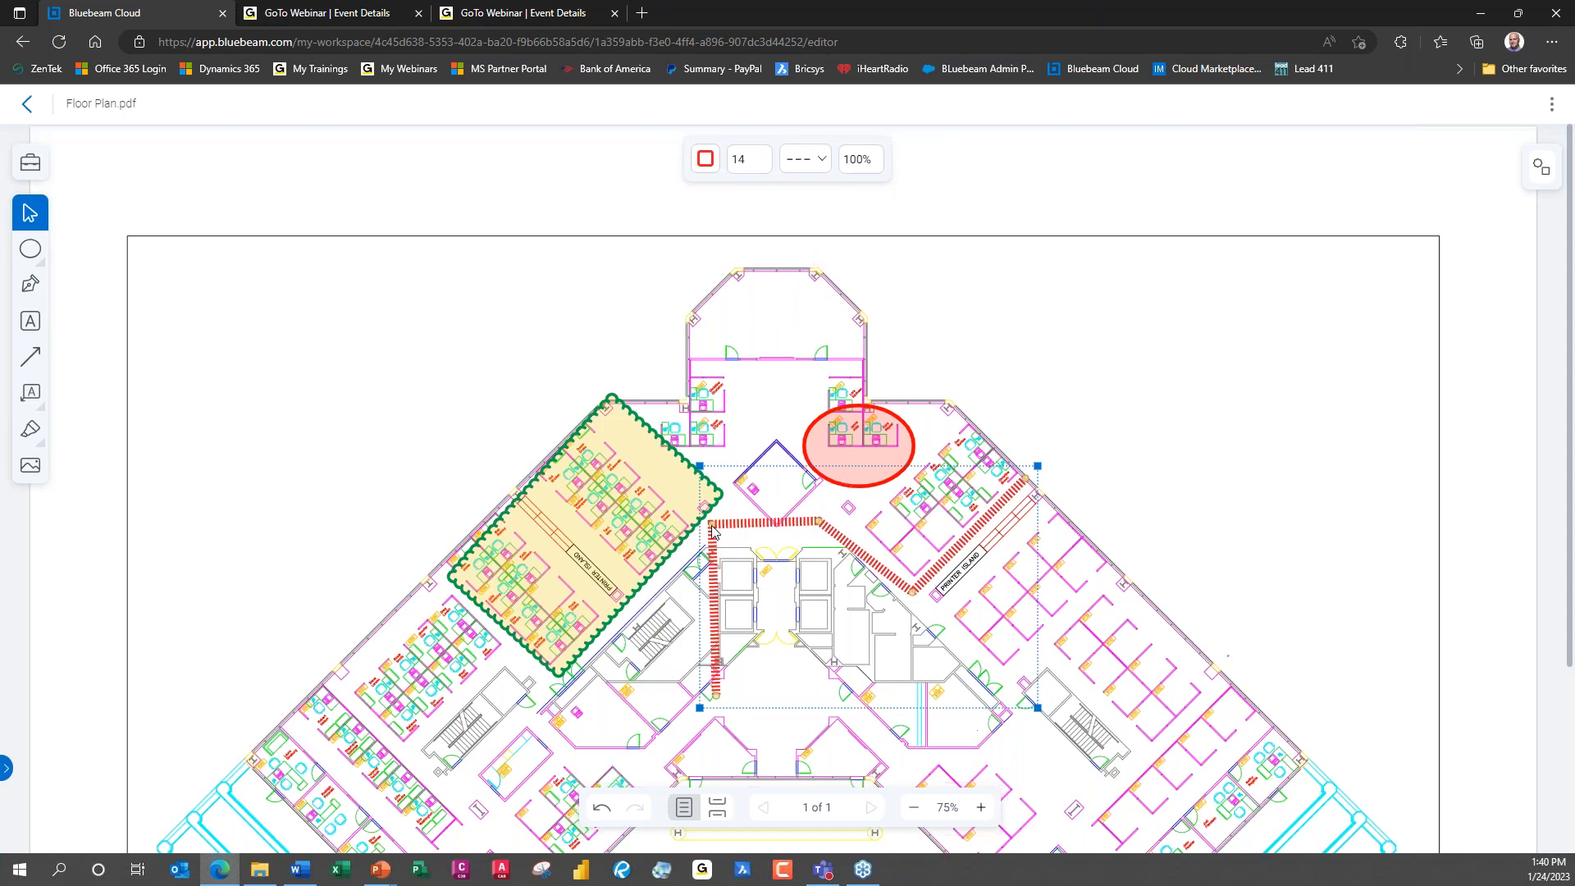
left_click_drag(715, 527, 848, 531)
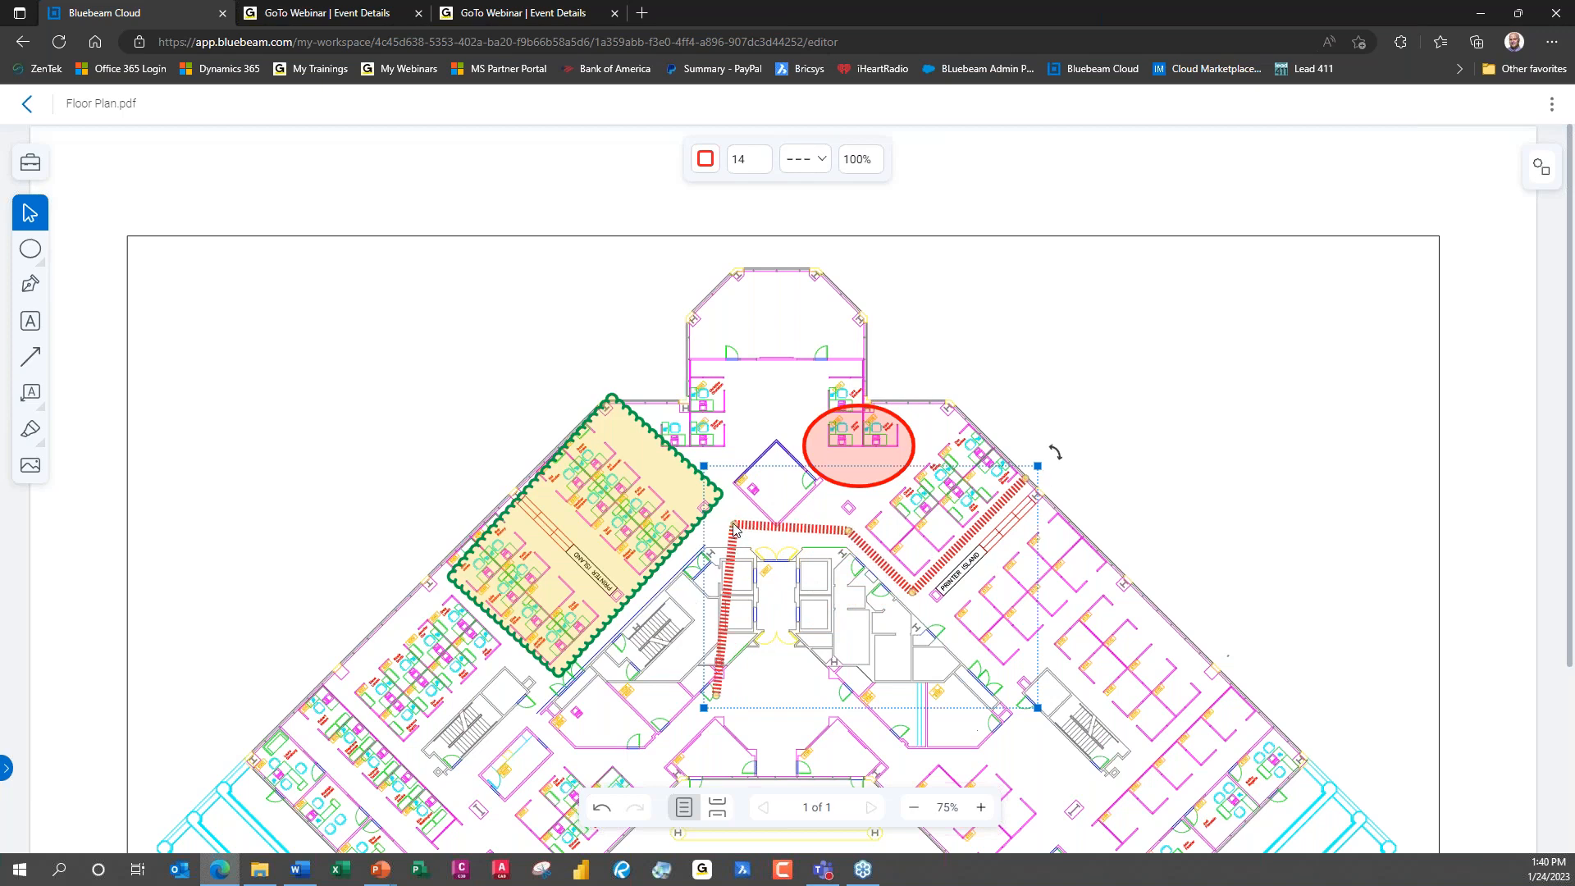
left_click_drag(735, 531, 719, 538)
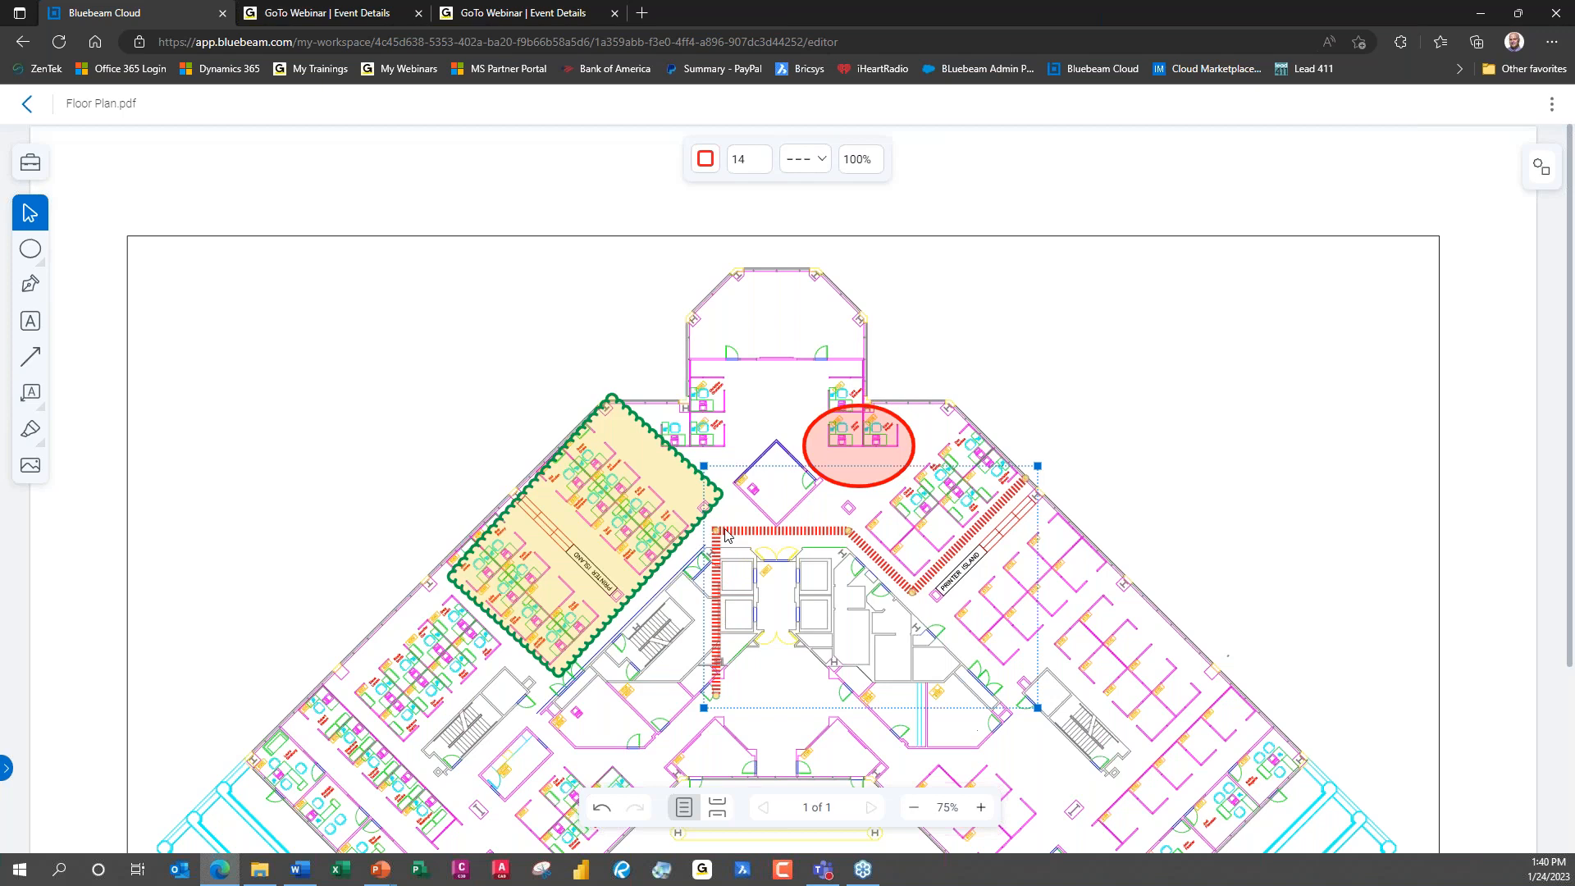
Add a text box reading "type some text" in the blank area above the plan's right wing.
left_click(31, 321)
left_click(1047, 368)
type("typ")
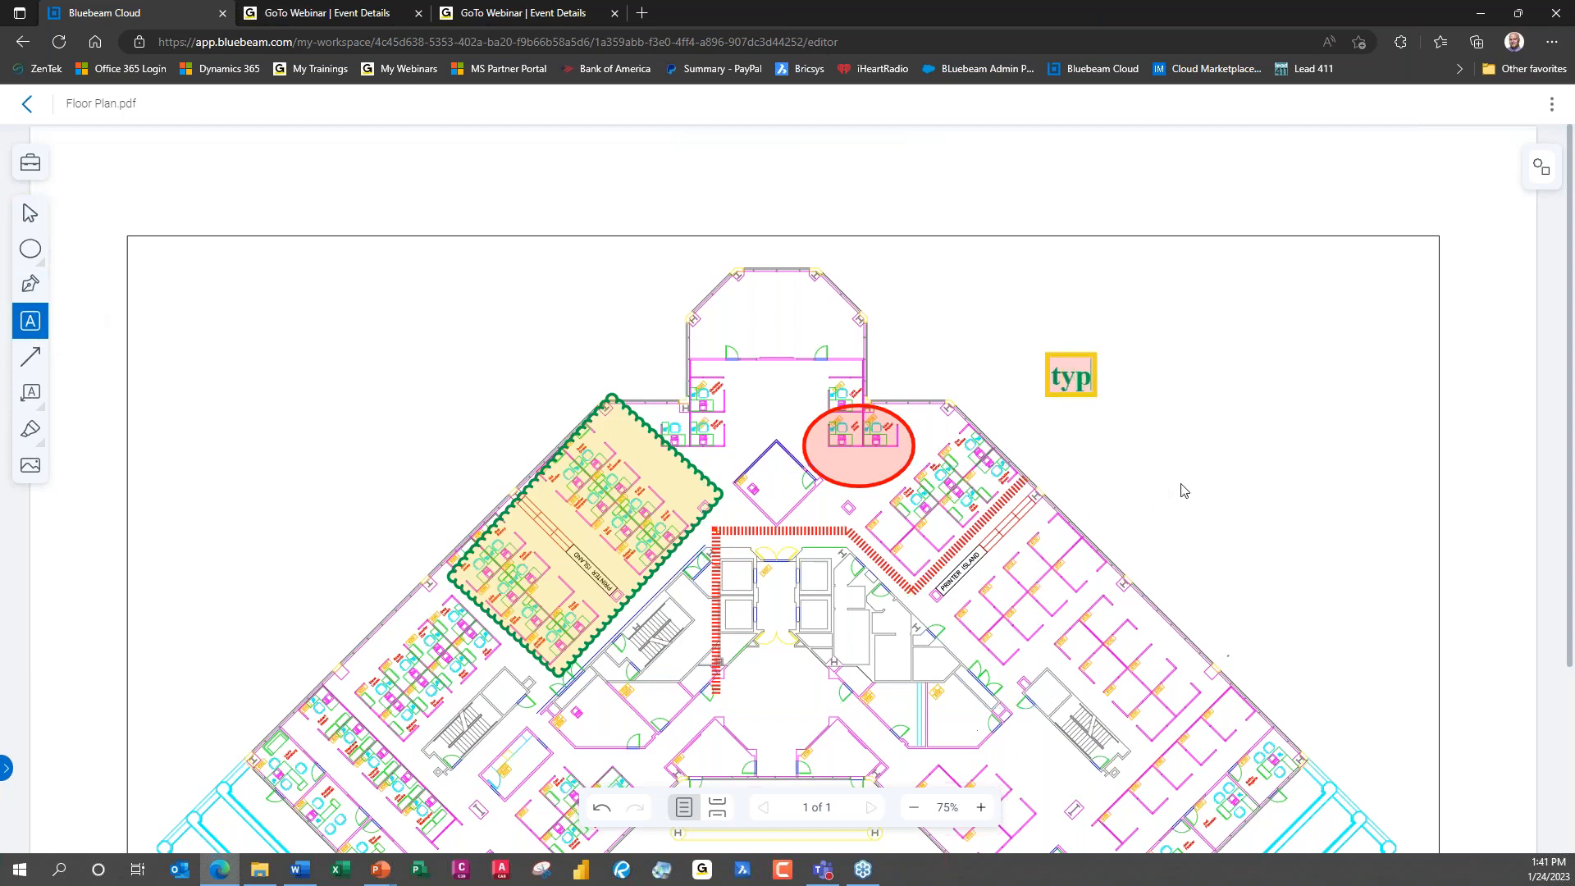
type("e some text")
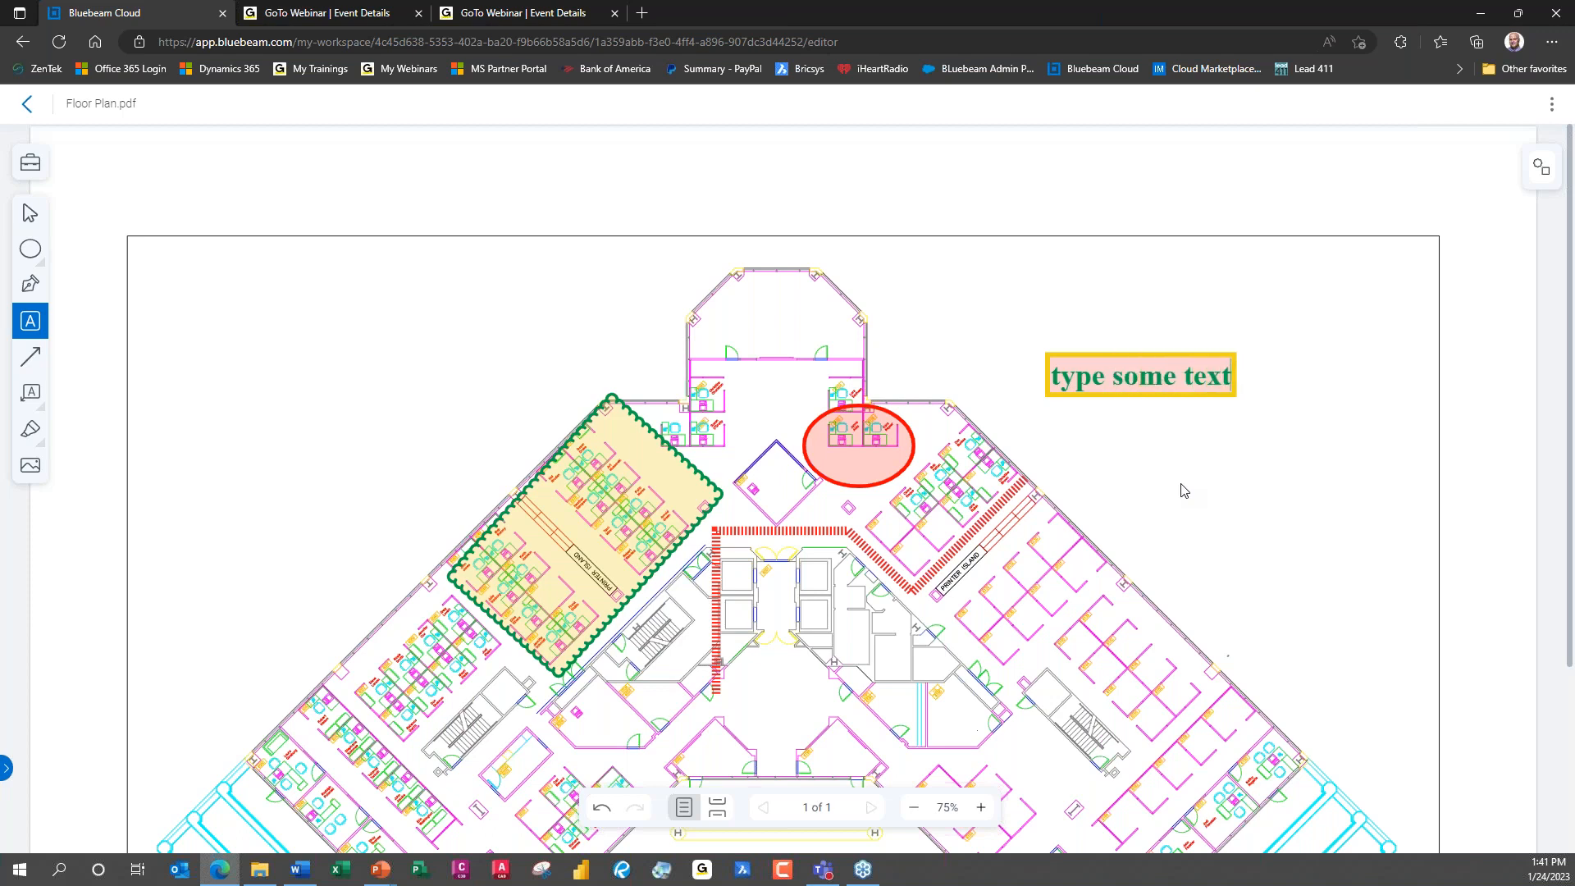
key("Escape")
Change the text box's font color to dark blue and its font size to 30.
left_click(1178, 382)
left_click(611, 163)
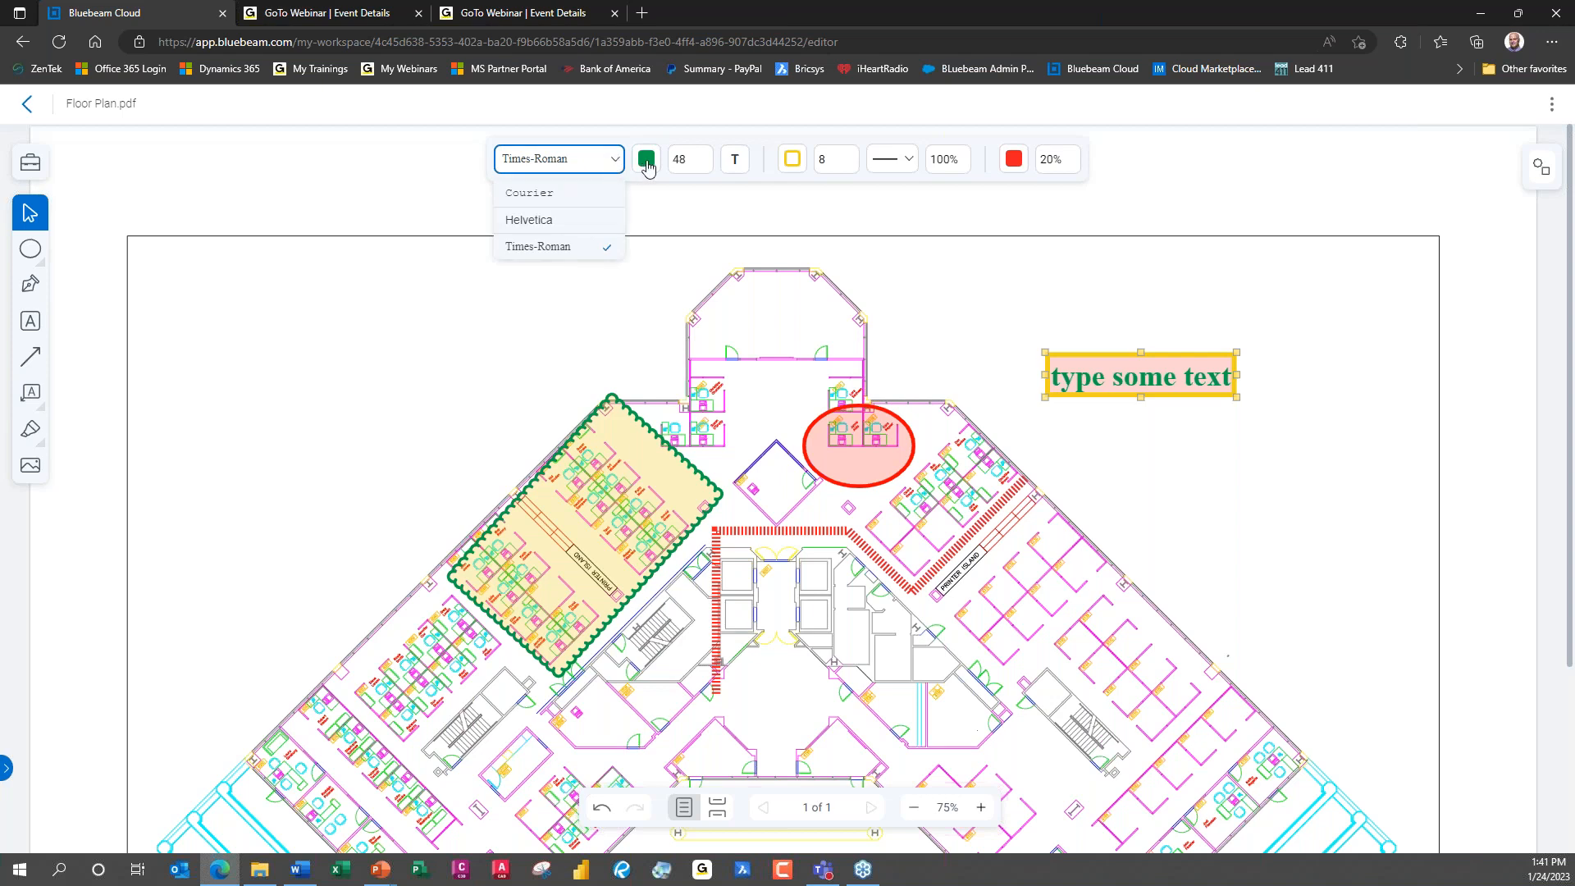
left_click(646, 159)
left_click(704, 219)
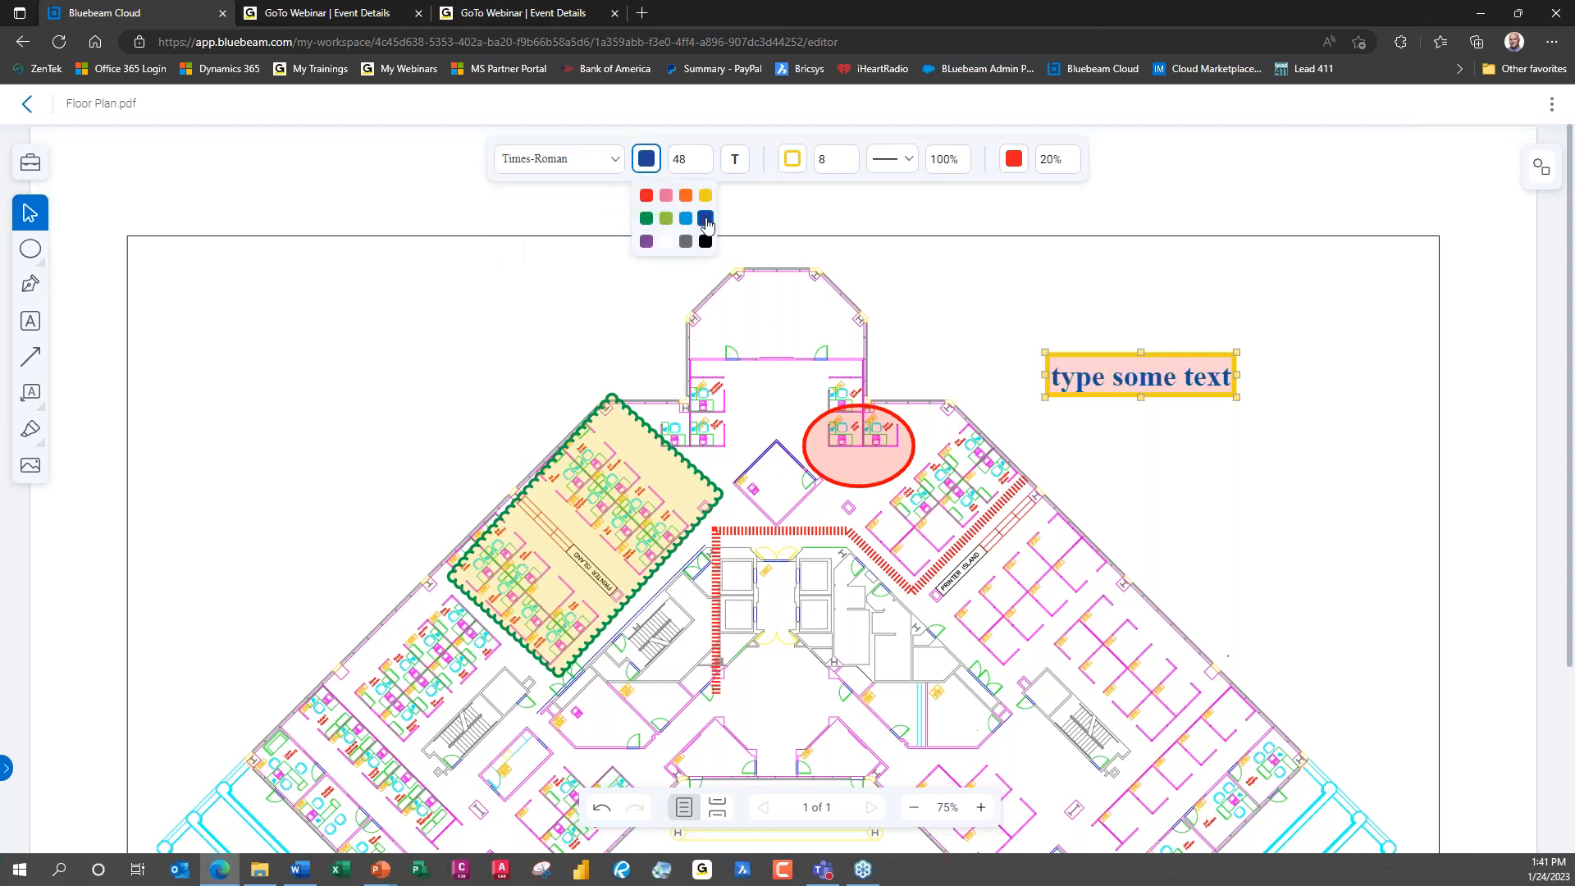
left_click(706, 153)
left_click(706, 168)
left_click(706, 168)
left_click(706, 168)
left_click(706, 168)
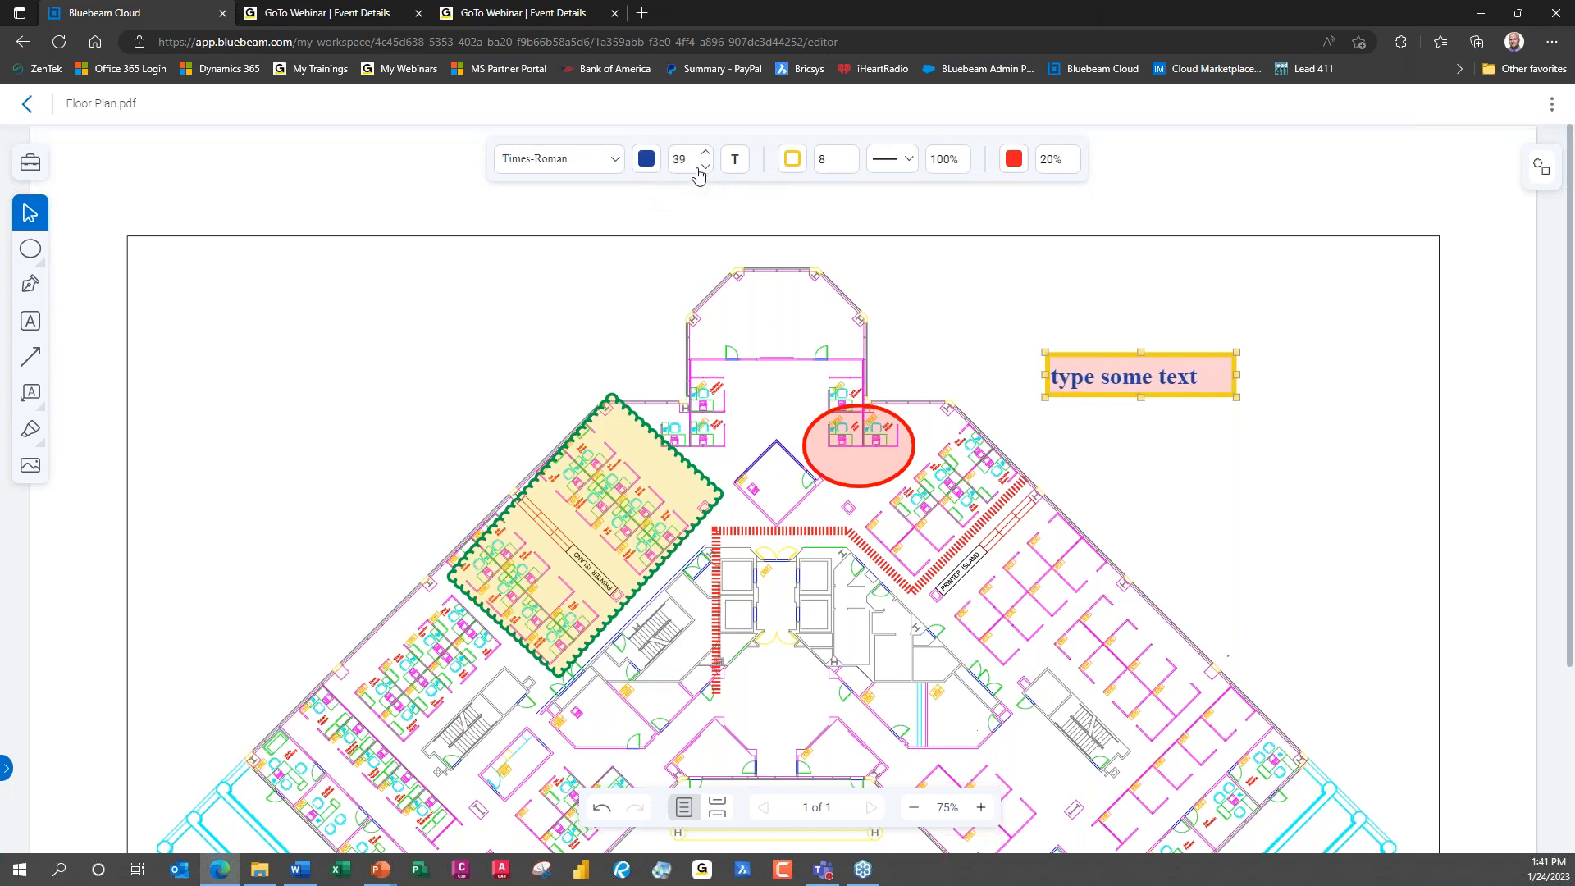
double_click(682, 166)
type("30")
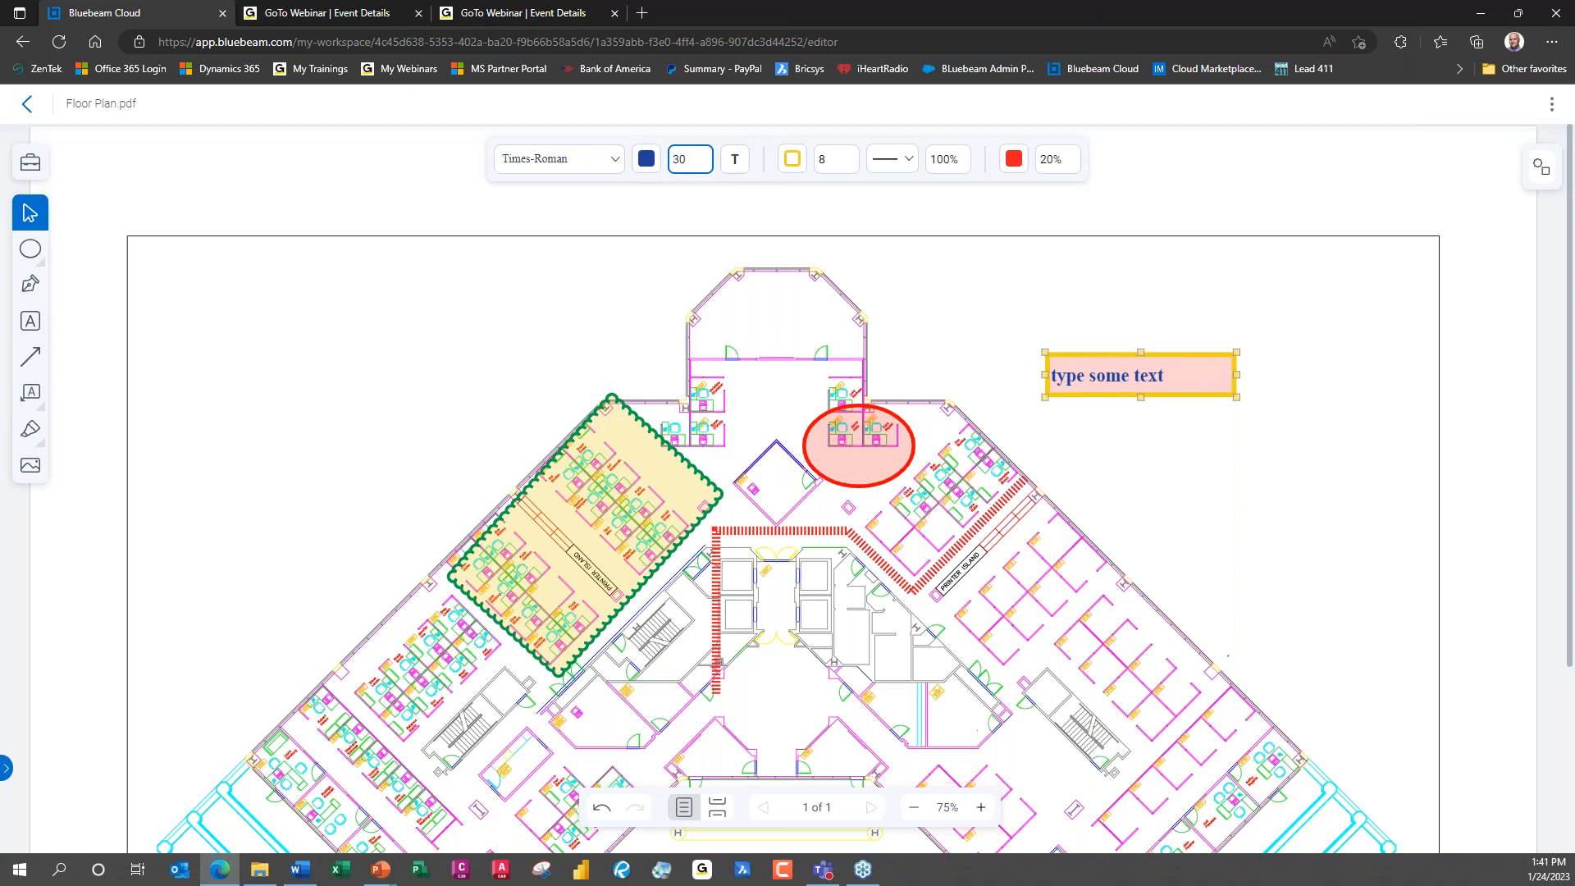
left_click(736, 161)
left_click(741, 202)
left_click(742, 202)
left_click(765, 203)
left_click(766, 203)
Set the text box's border color to red and its border width to 0.
left_click(794, 161)
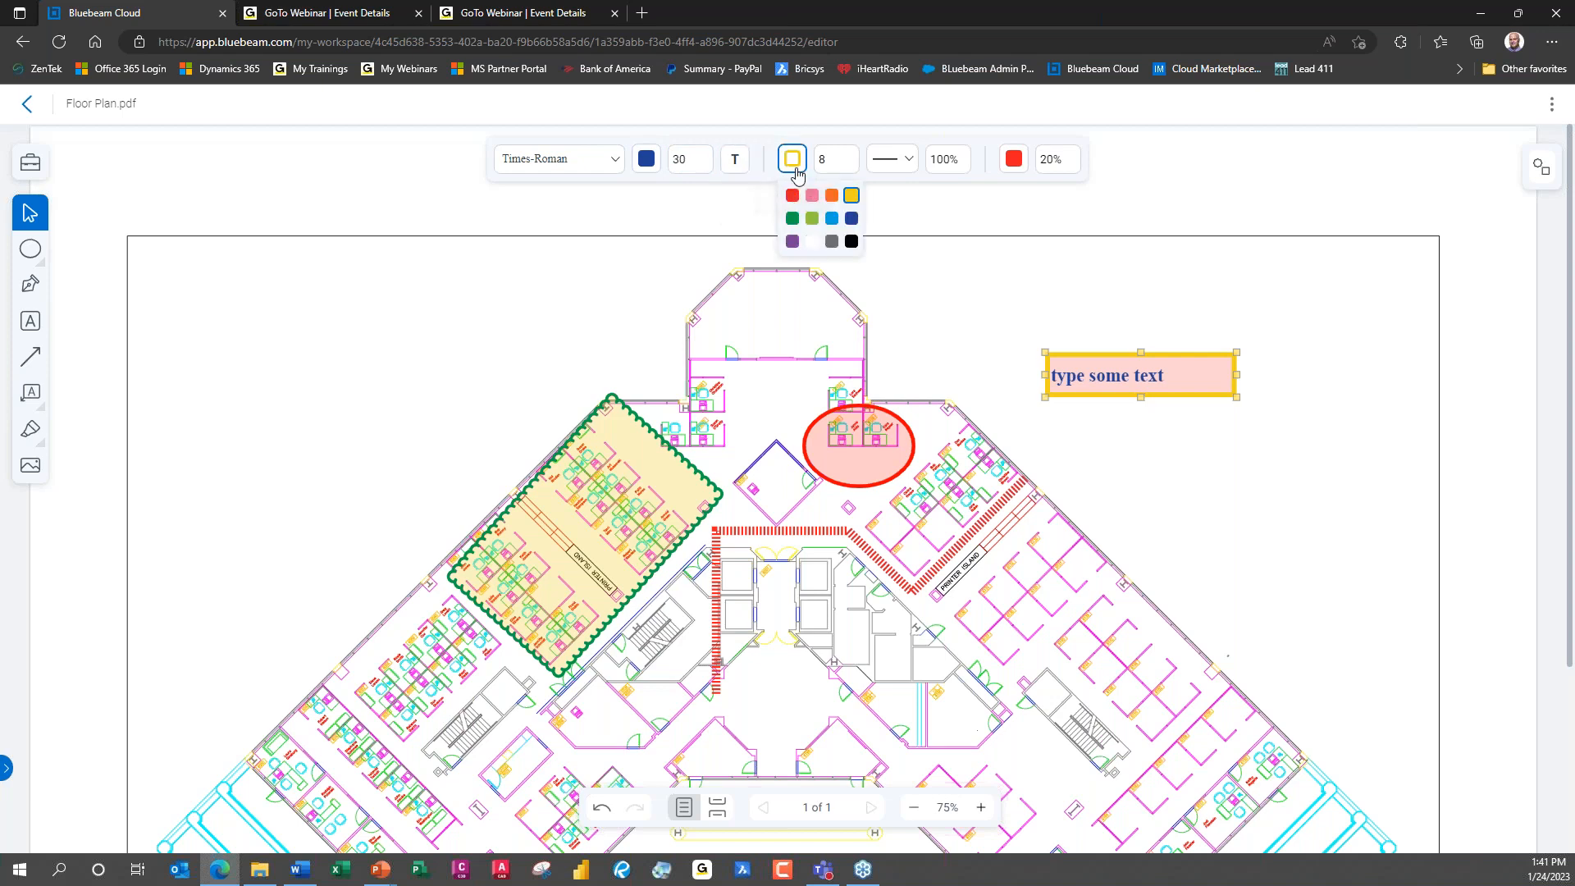
left_click(793, 196)
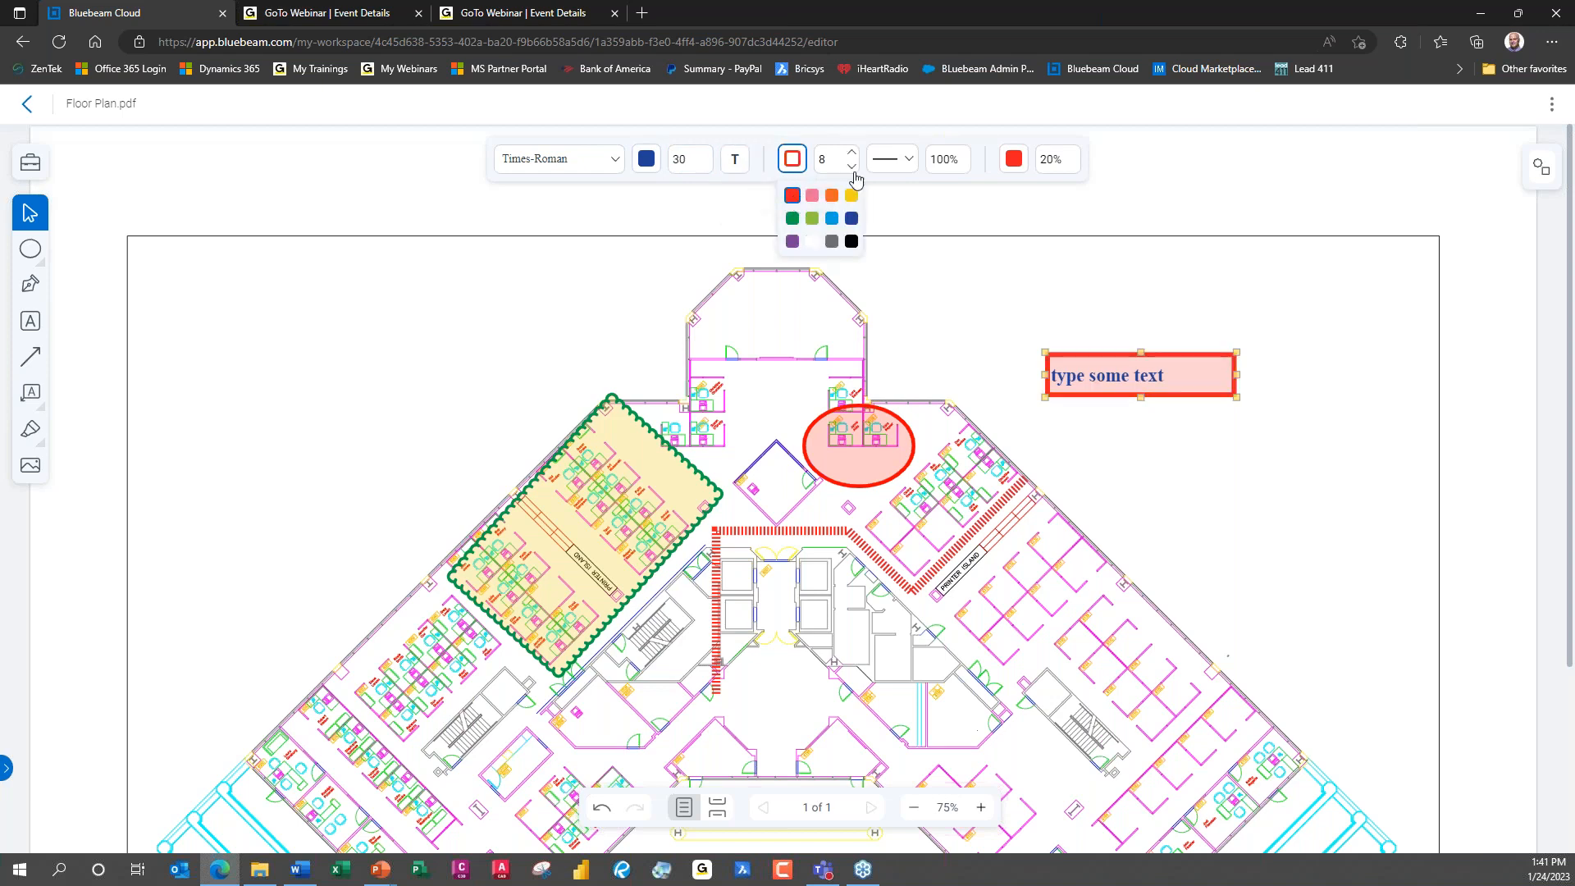
left_click(810, 166)
double_click(811, 167)
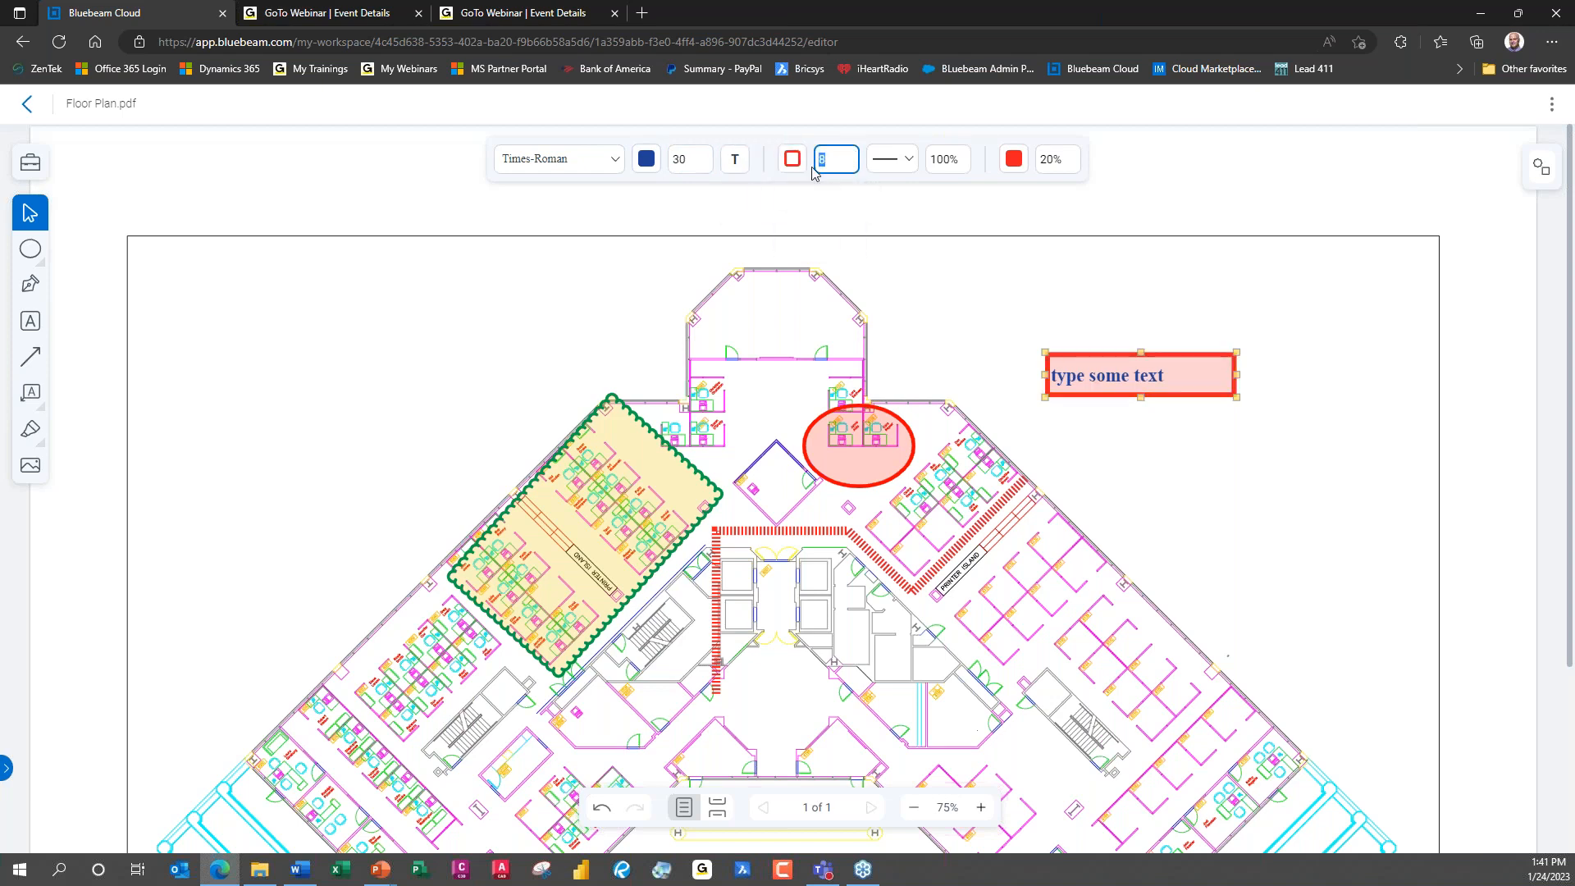
type("0")
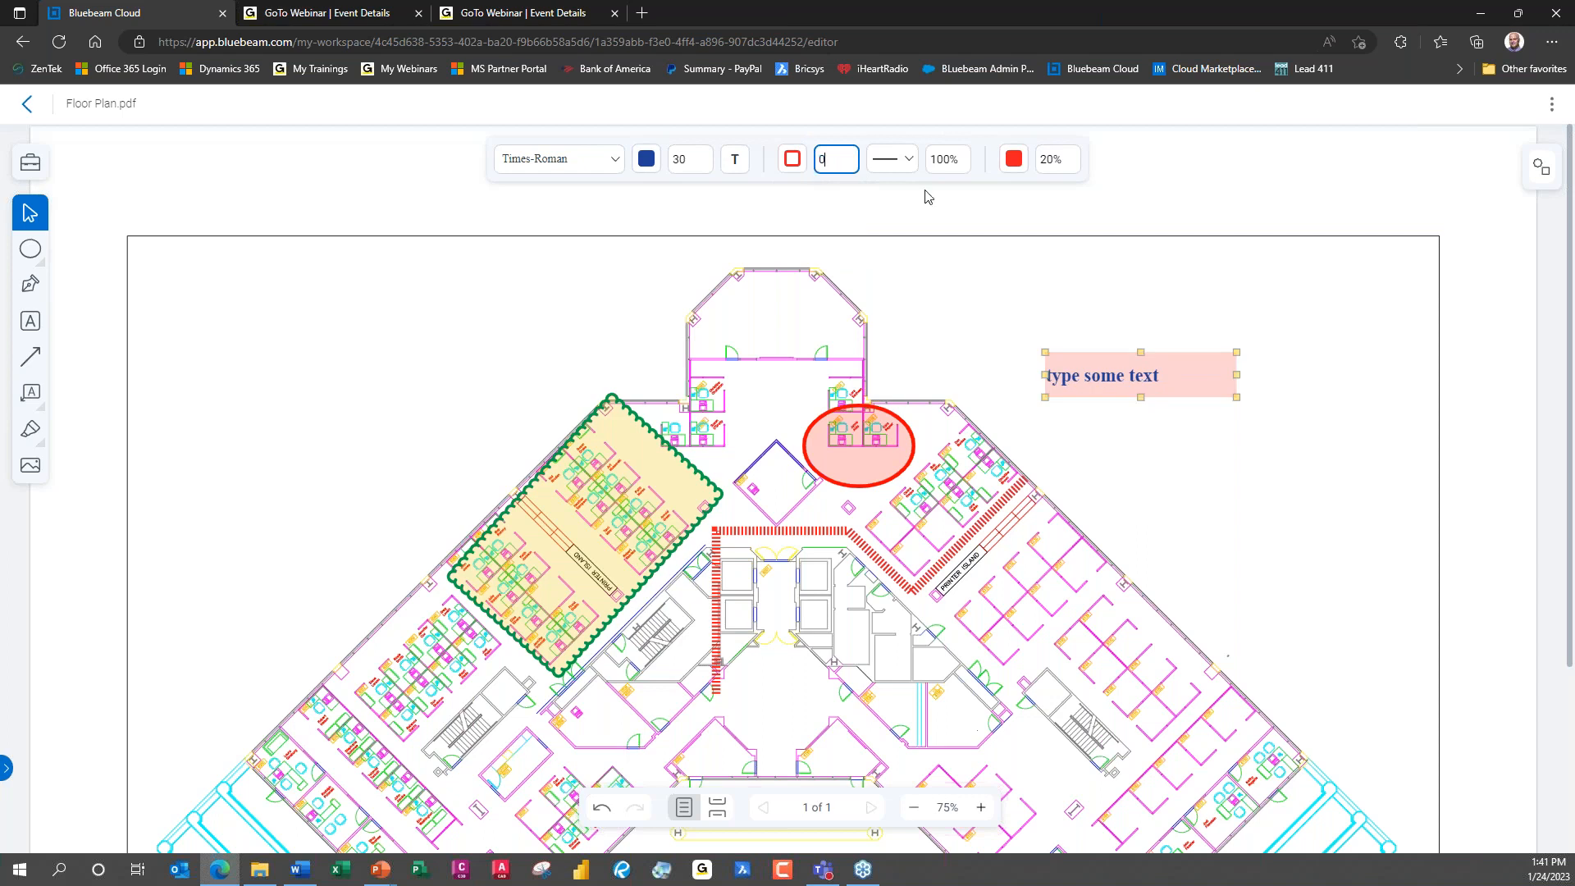
Change the text box's fill to white, move the box slightly upward, and deselect it.
left_click(1023, 162)
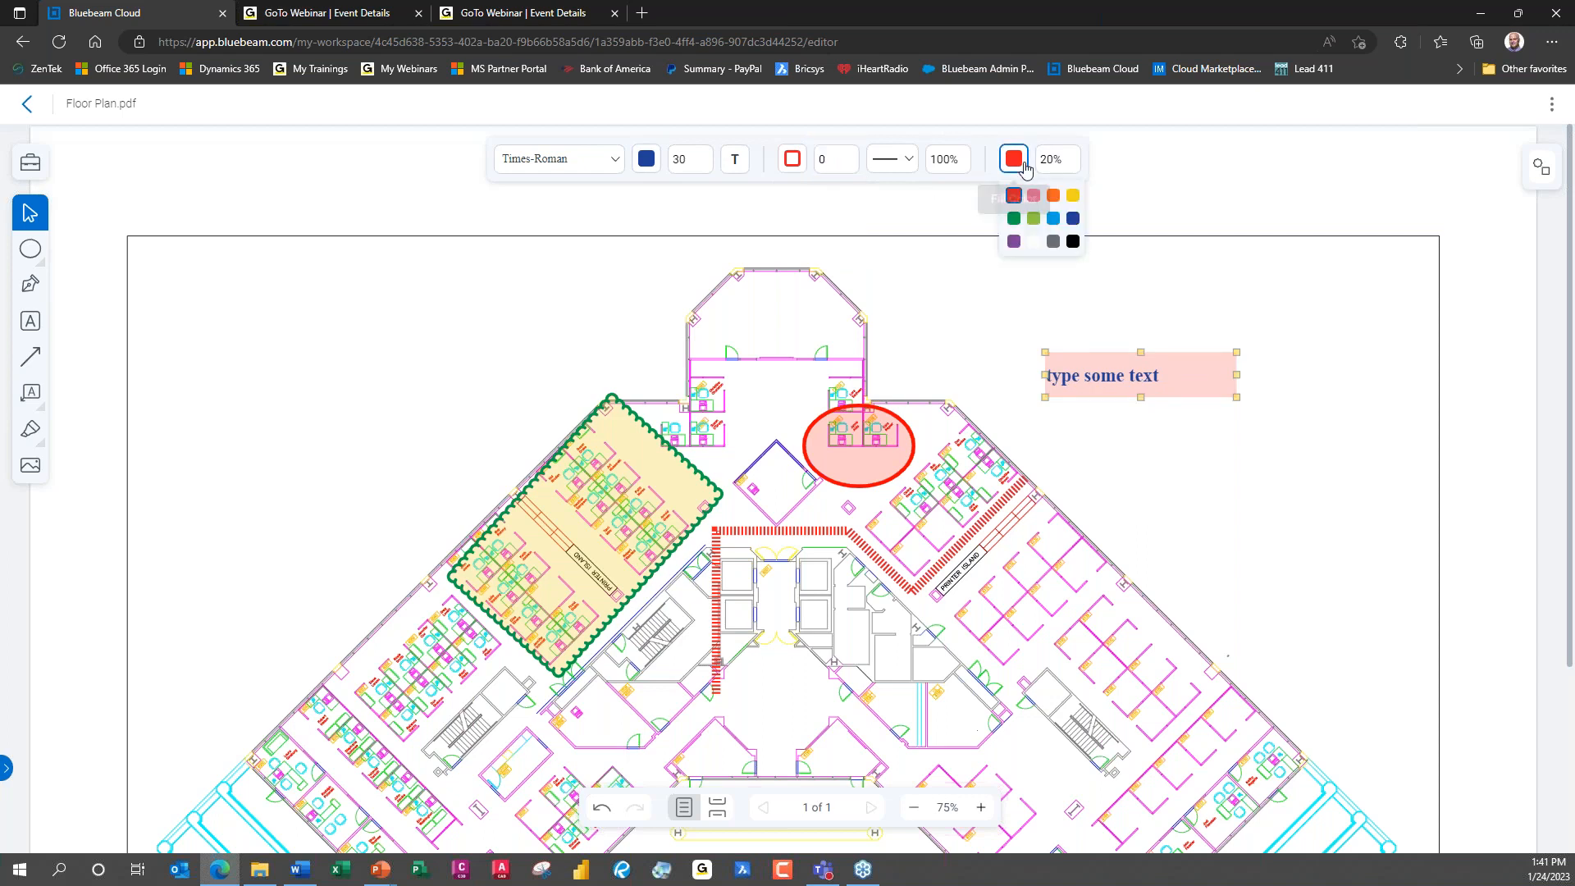
left_click(1034, 241)
mouse_move(1173, 385)
left_mouse_down()
mouse_move(1005, 344)
mouse_move(359, 345)
mouse_move(1128, 361)
mouse_move(1202, 380)
left_mouse_up()
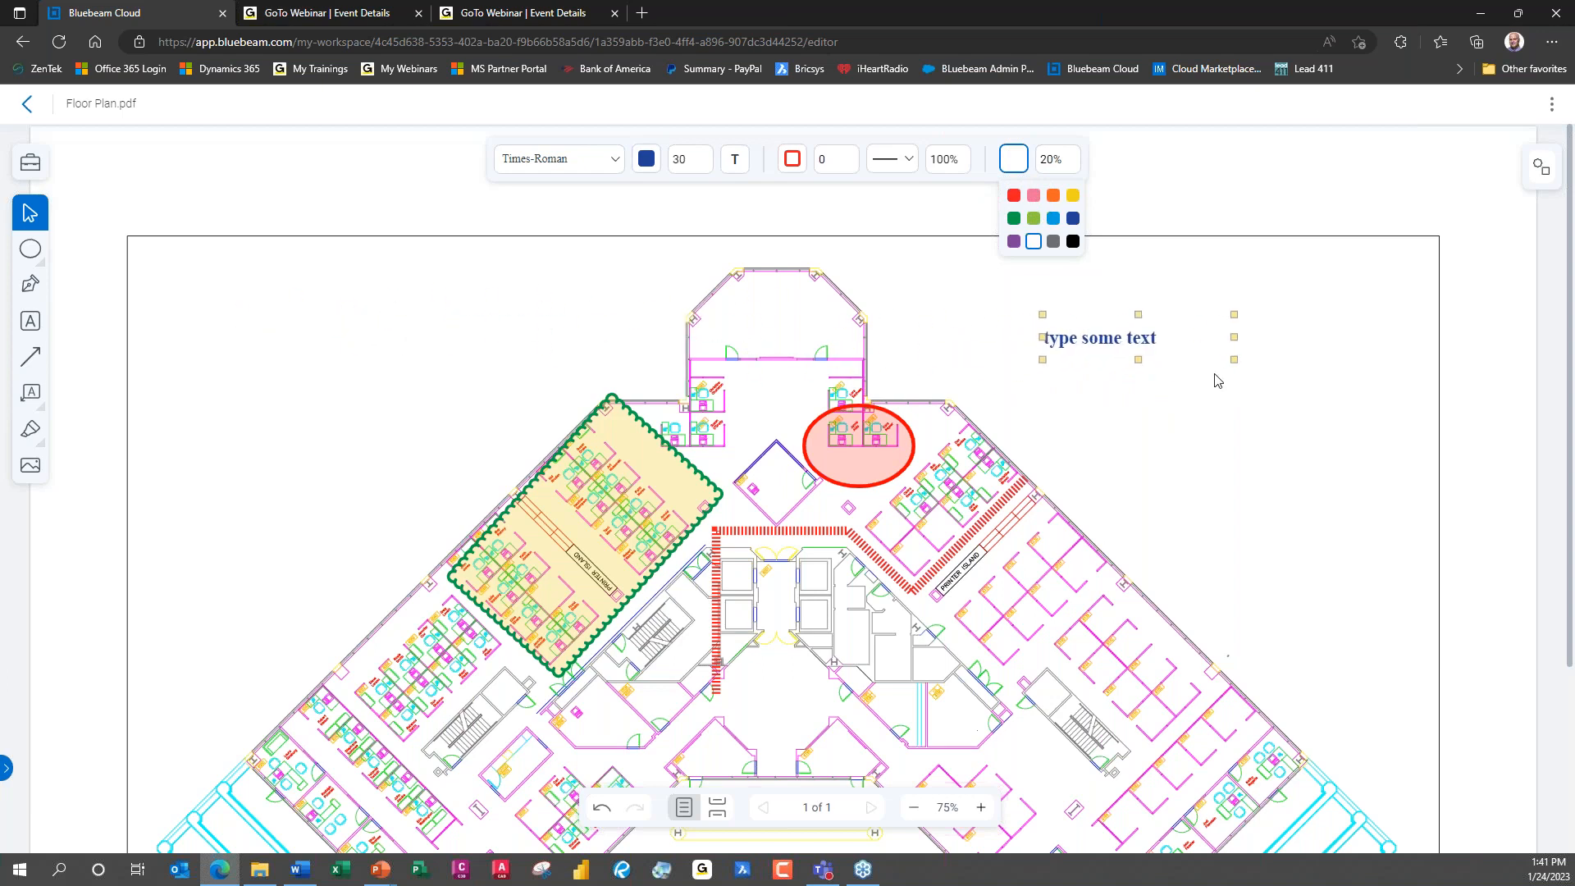
left_click(1238, 363)
left_click(1174, 338)
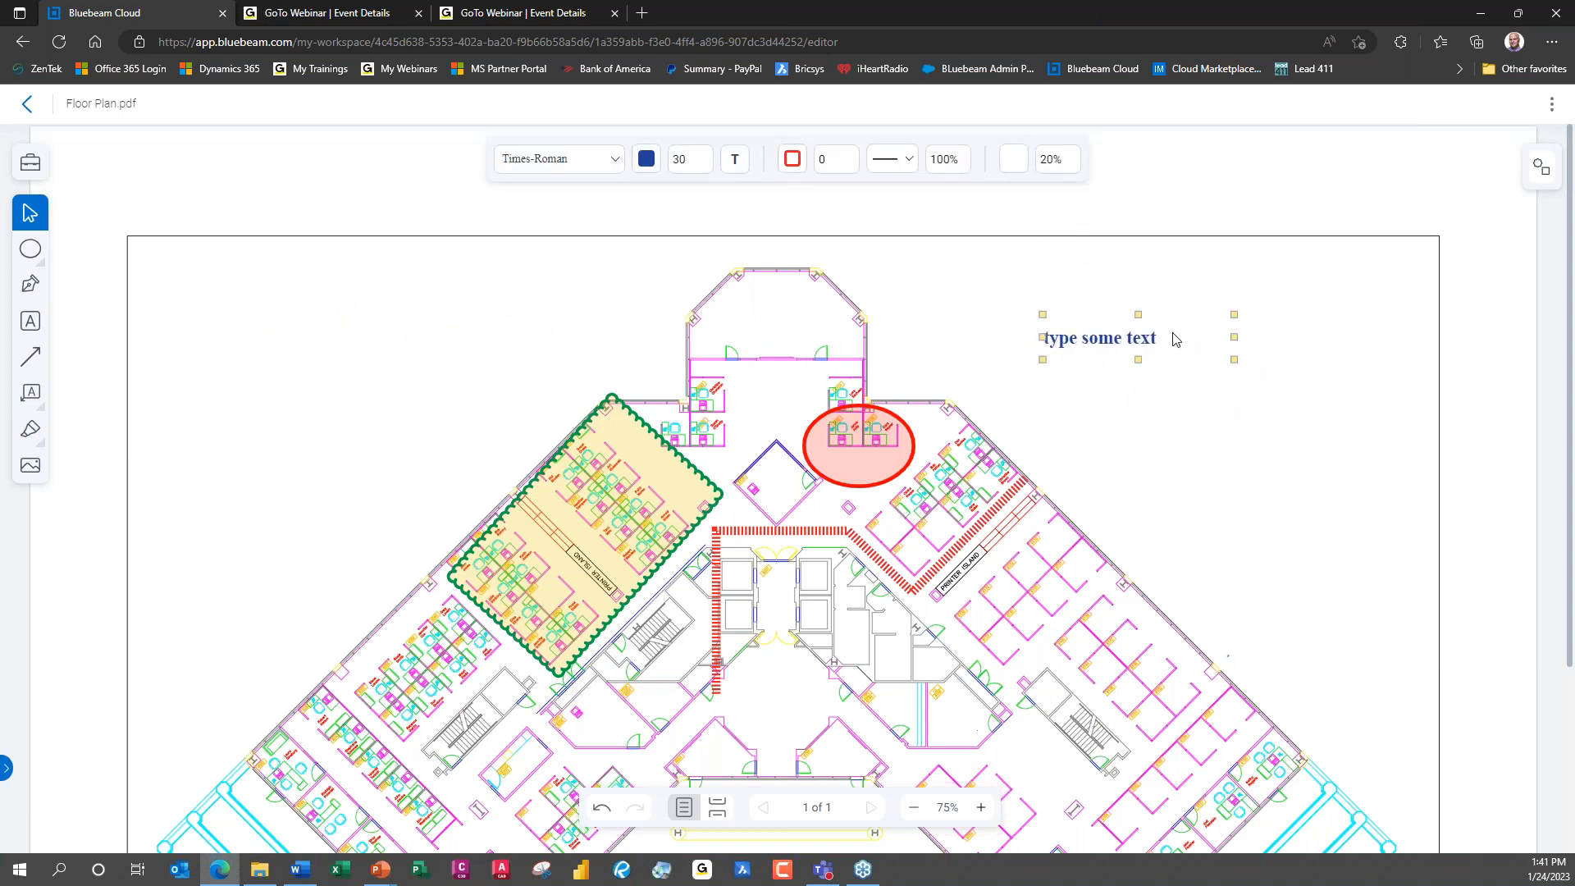
left_click(1075, 257)
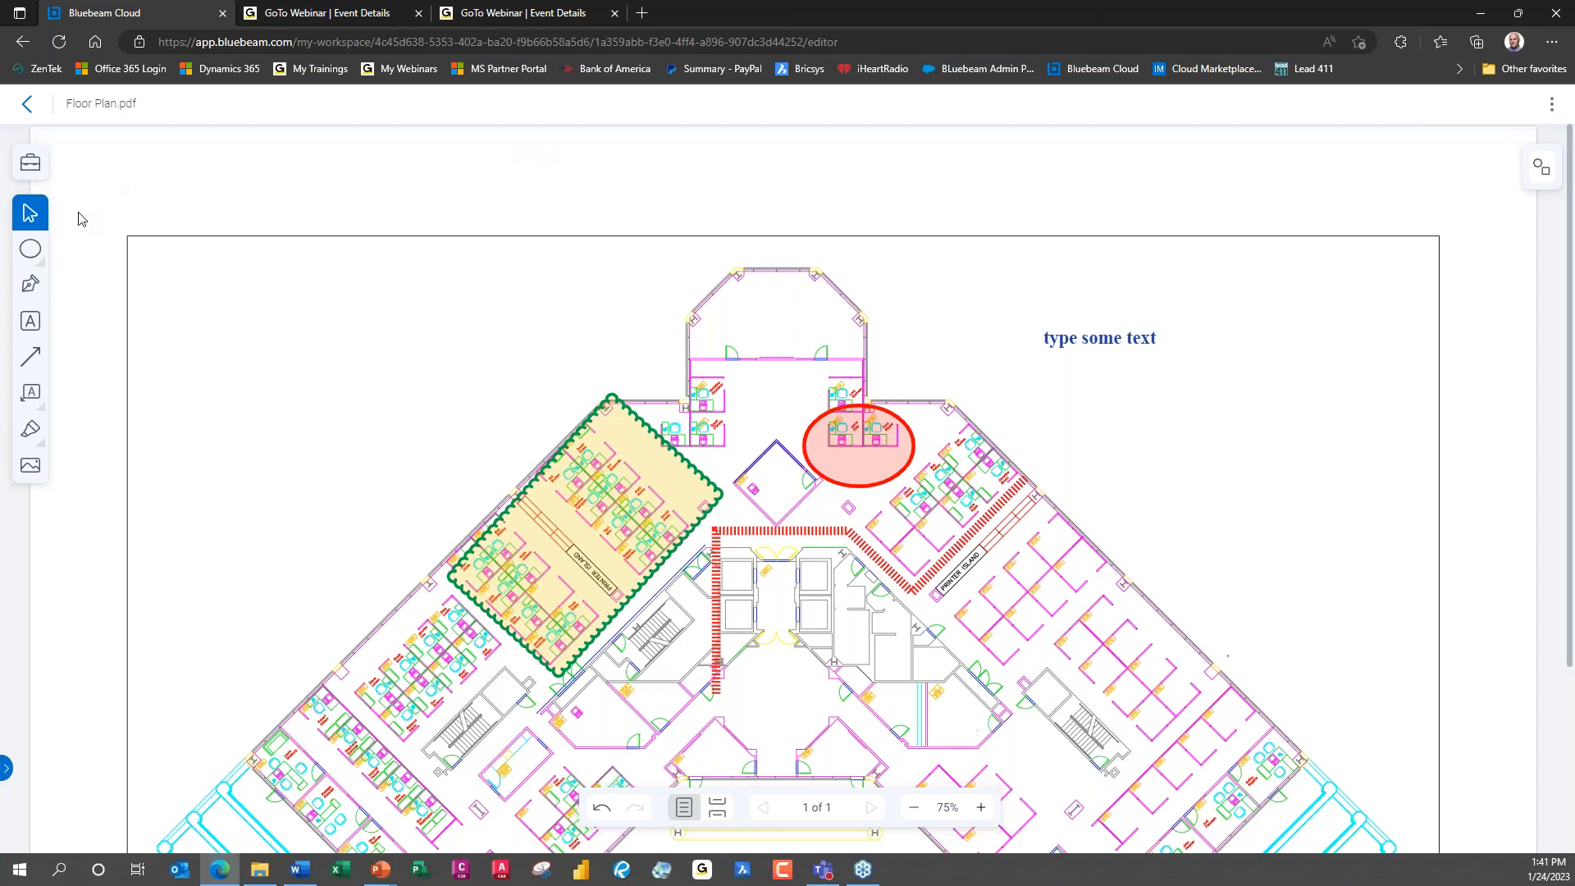
Draw an arrow from the "type some text" box to the elevators on the left side of the central core.
left_click(32, 355)
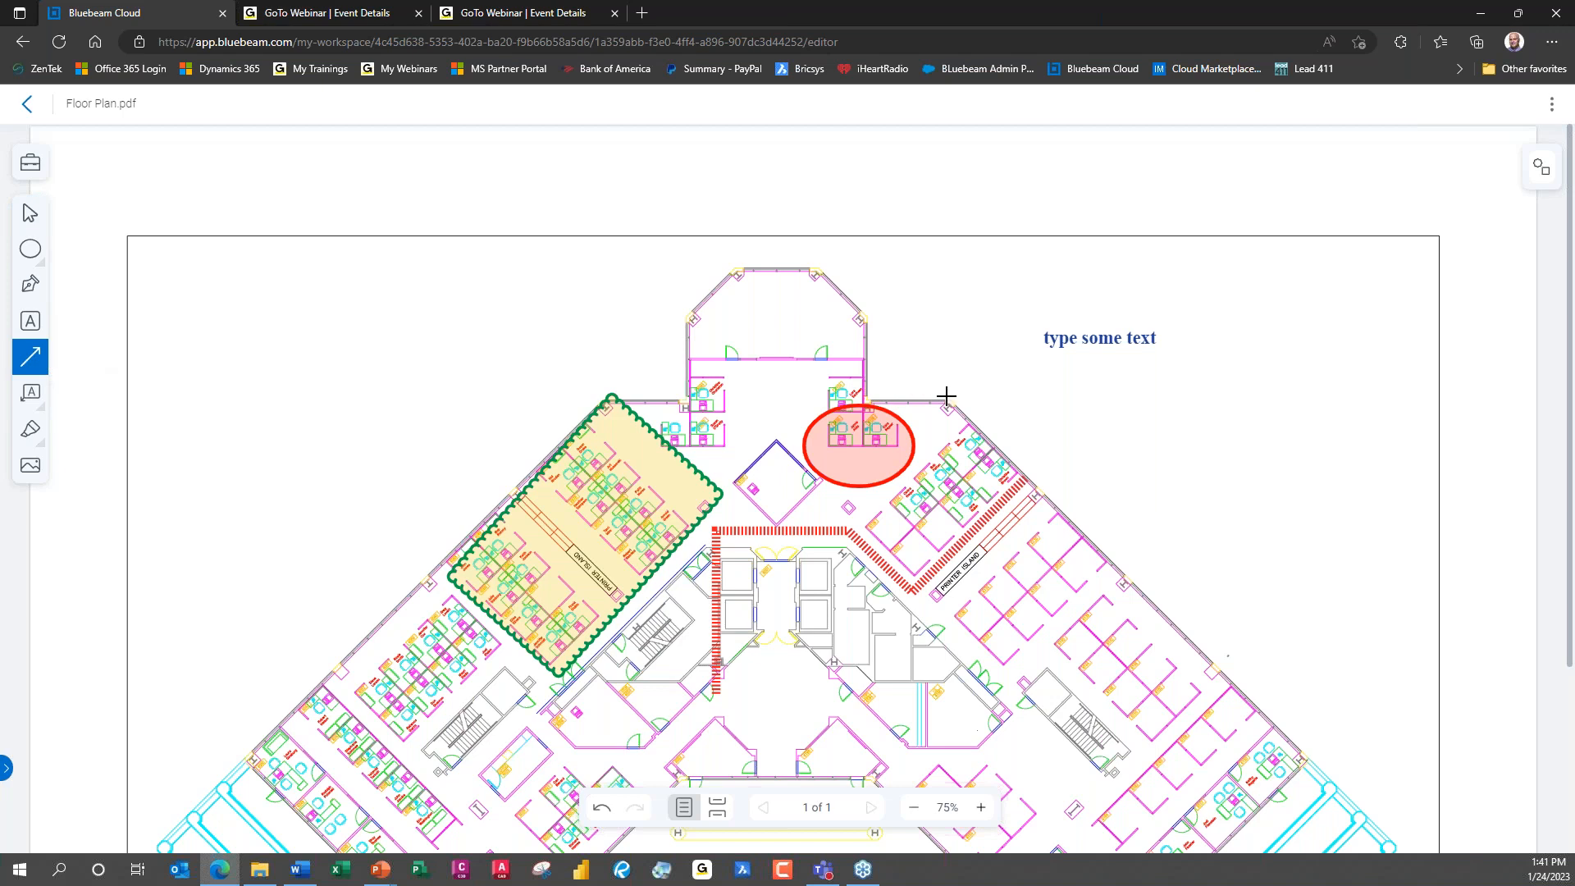
left_click_drag(1043, 344, 745, 620)
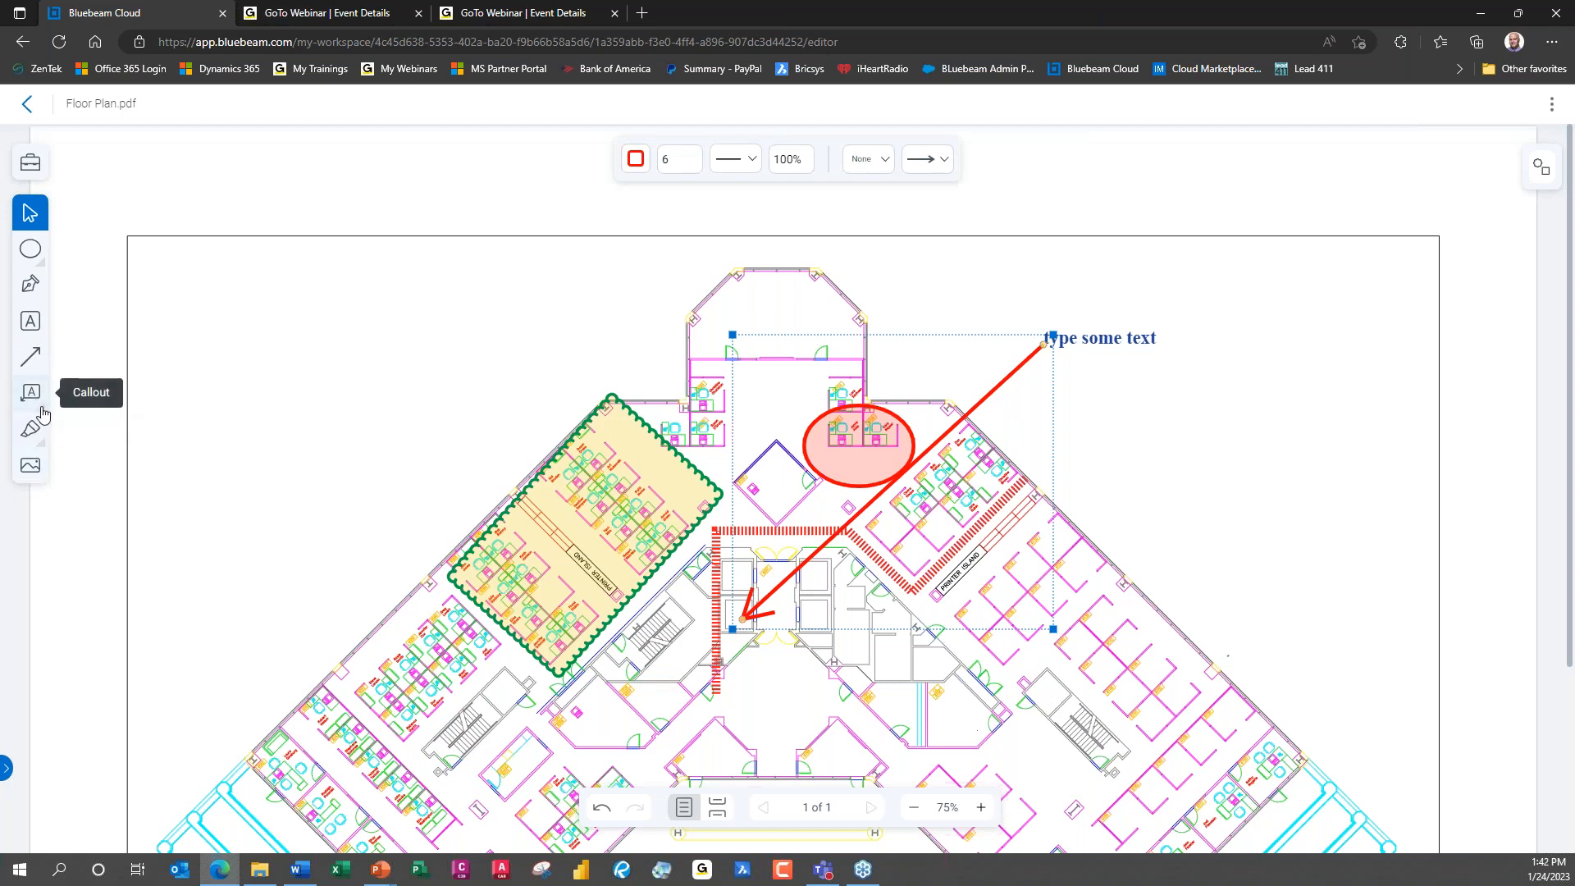
Add a callout reading "add a note" that points to the room below the core's right side, and move its text above the left wing.
left_click(40, 410)
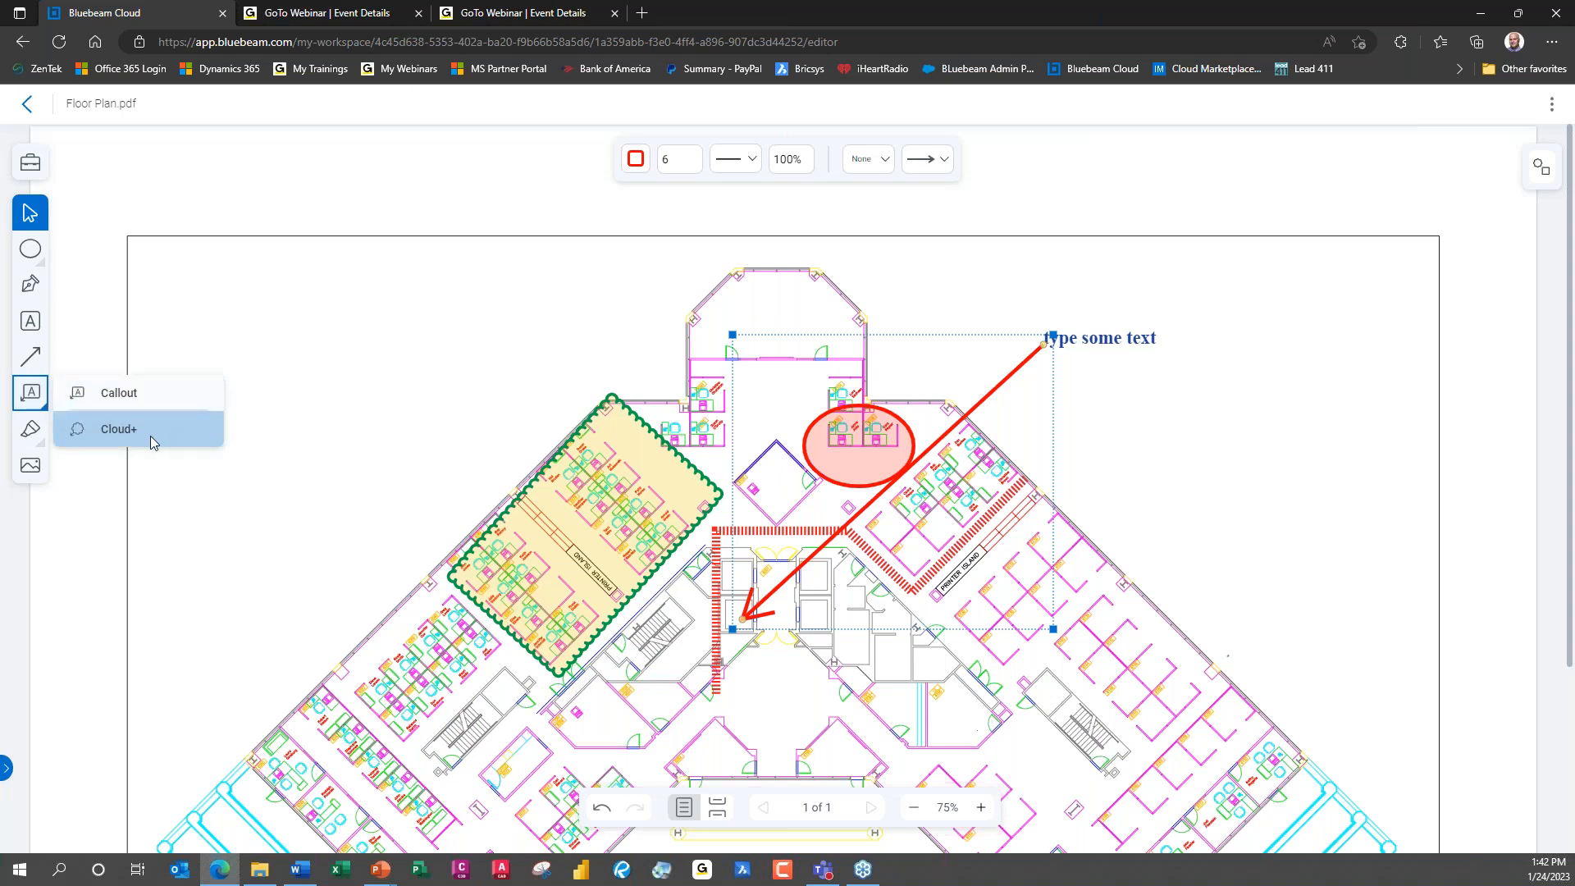
left_click(146, 392)
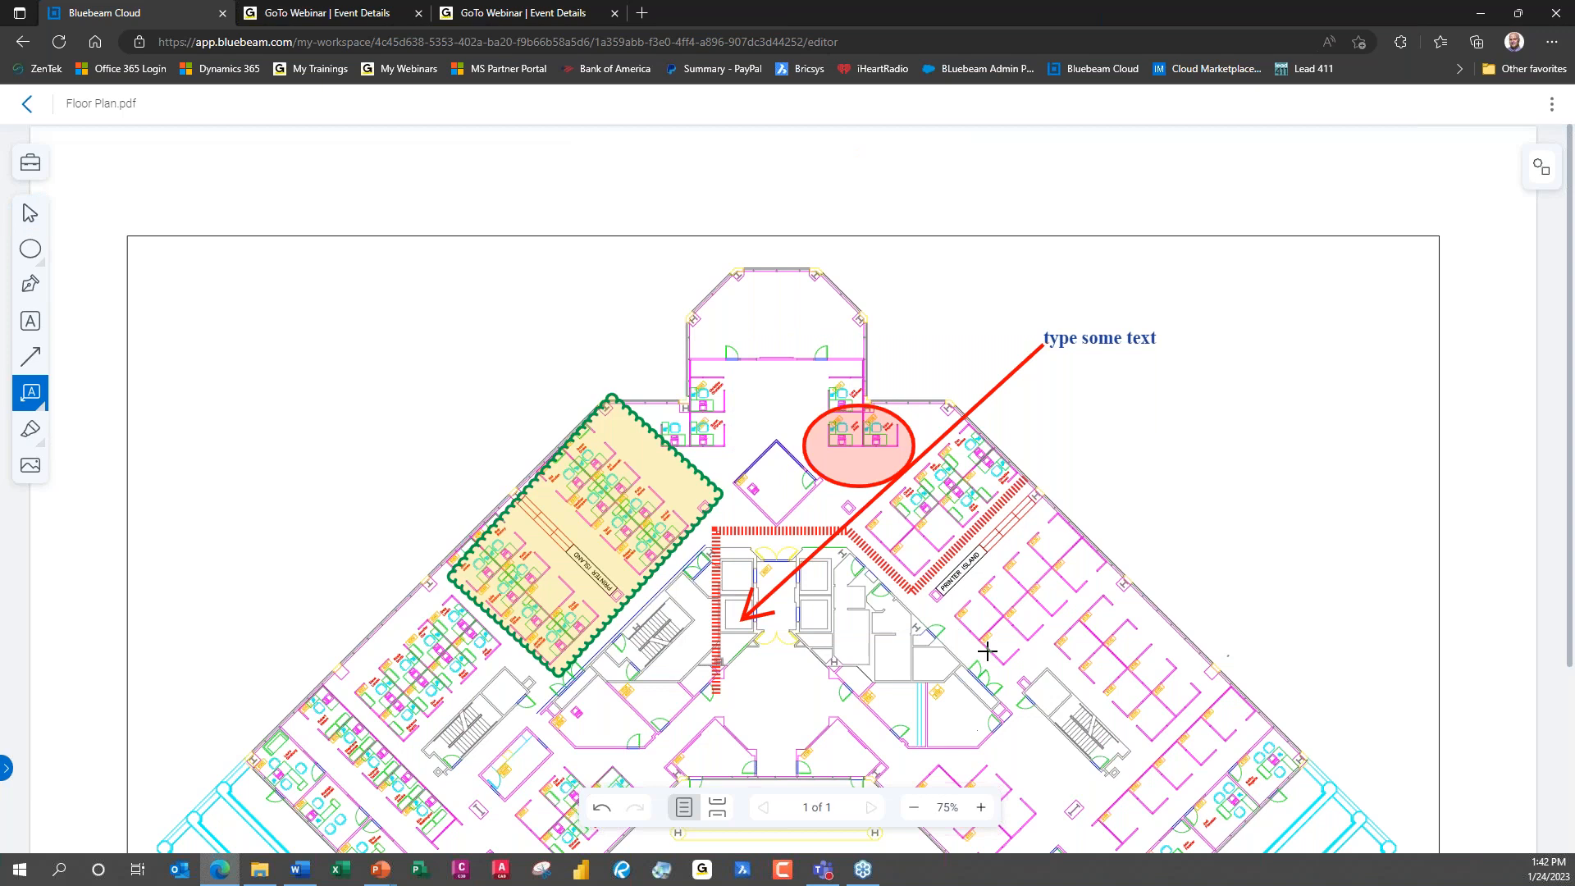
left_click(951, 706)
type("add a note")
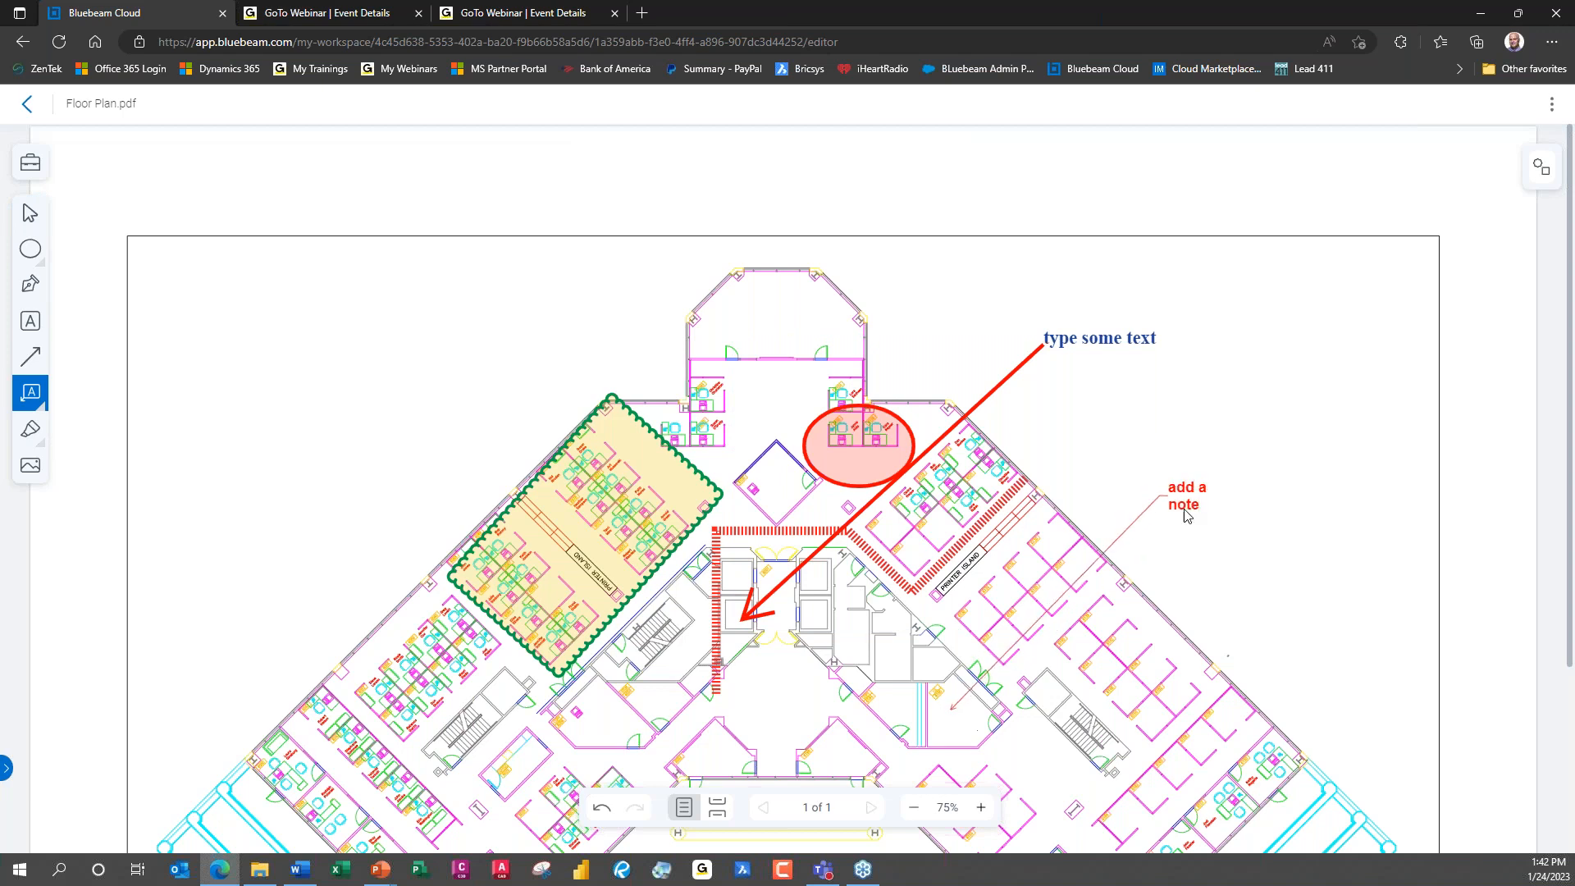
key("Escape")
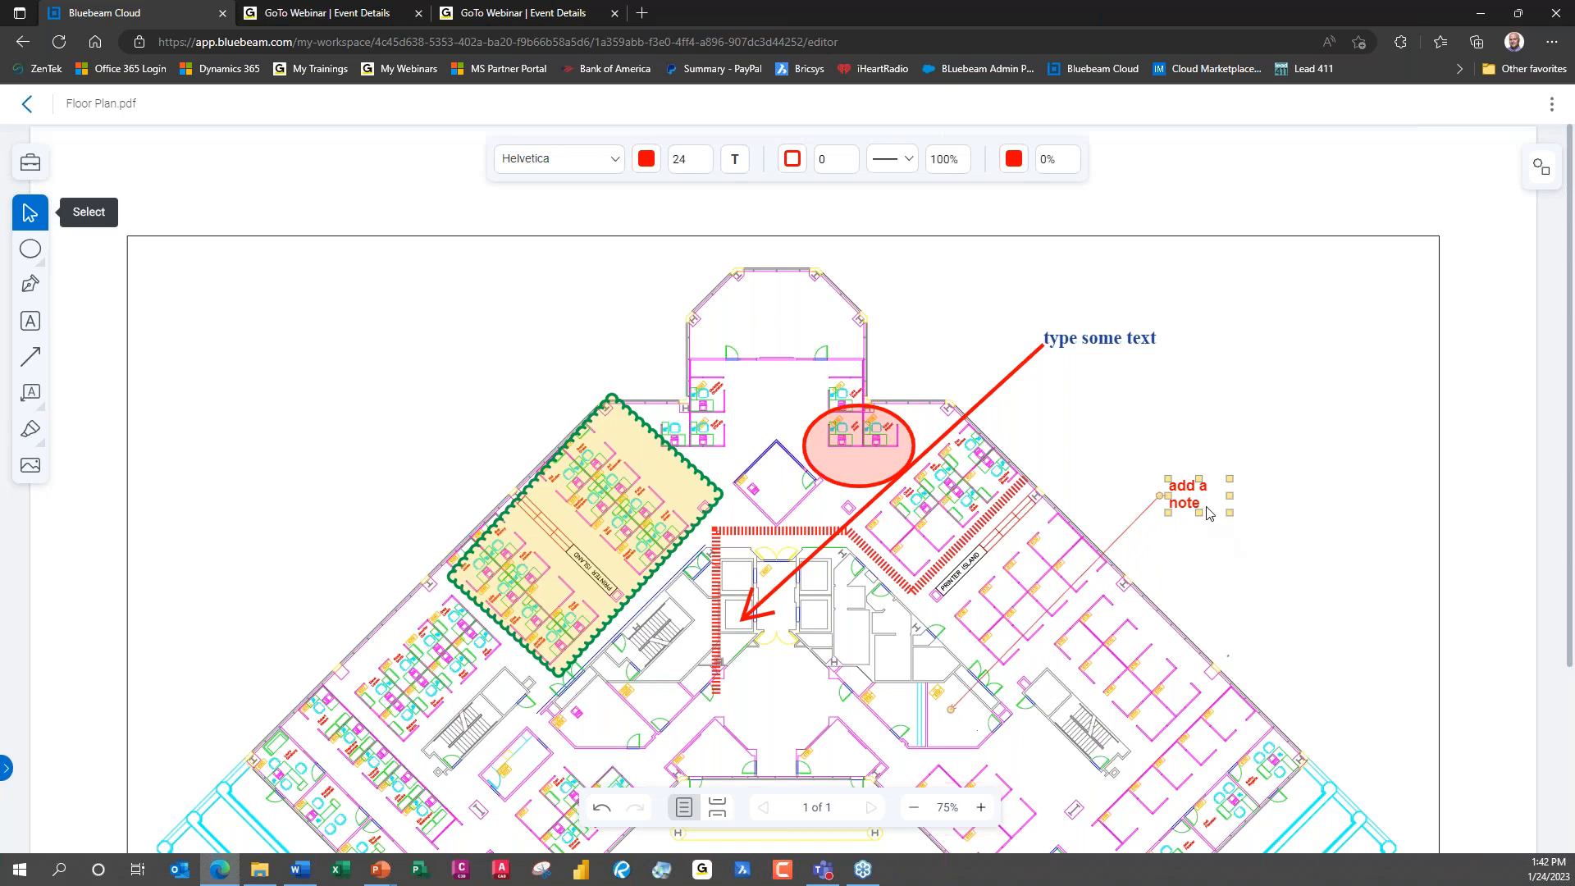
left_click_drag(1203, 511, 296, 388)
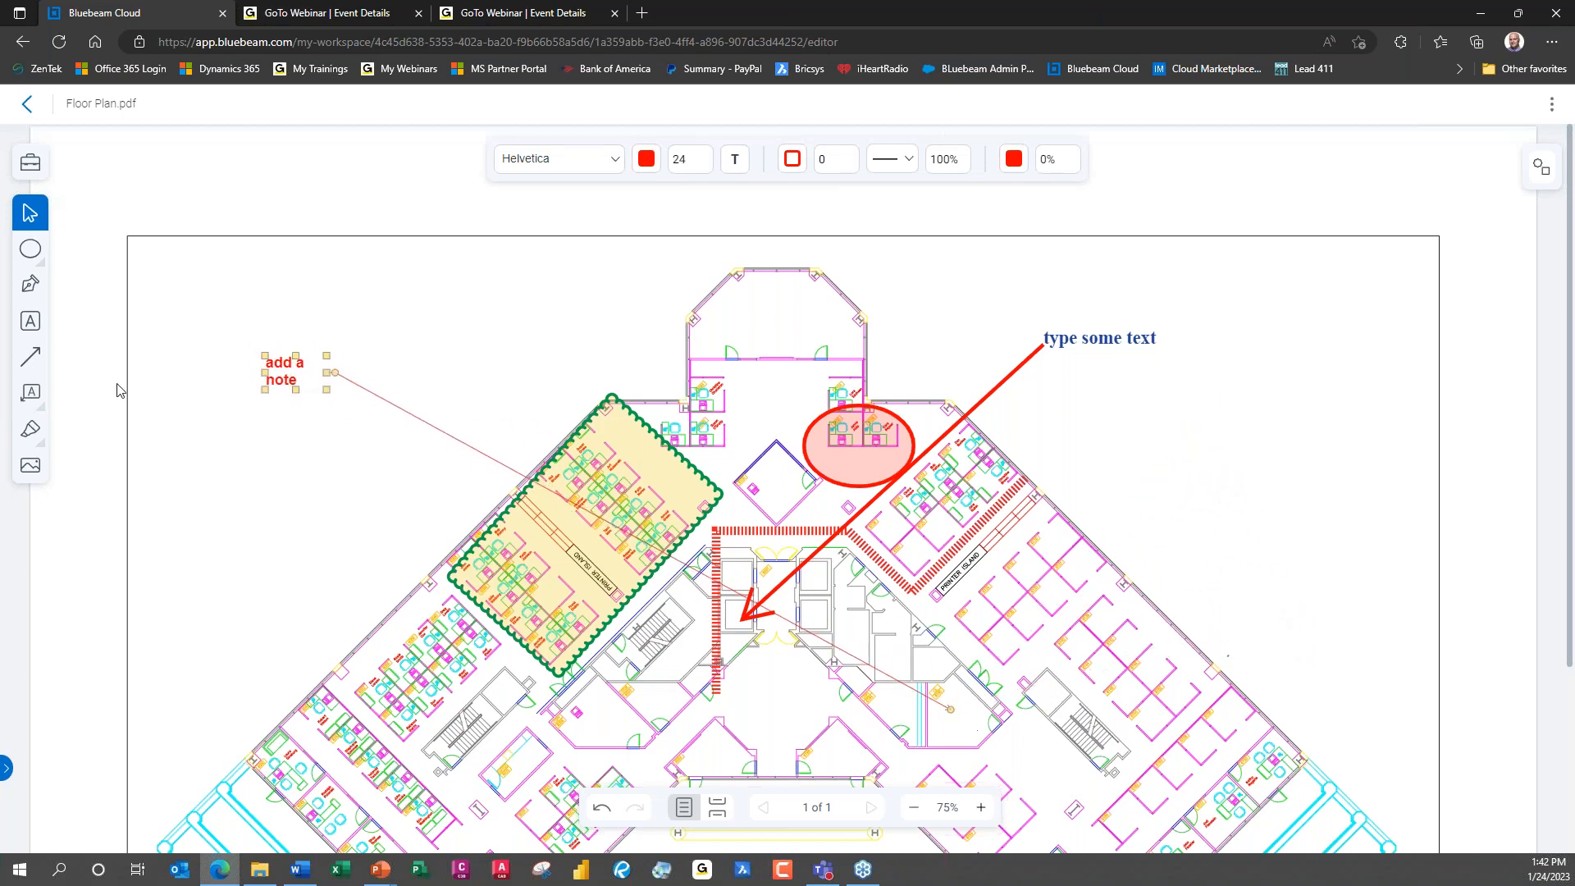
Add a clouded callout around the stairwell in the right wing reading "this is clouded note", and move its text slightly upward.
left_click(35, 399)
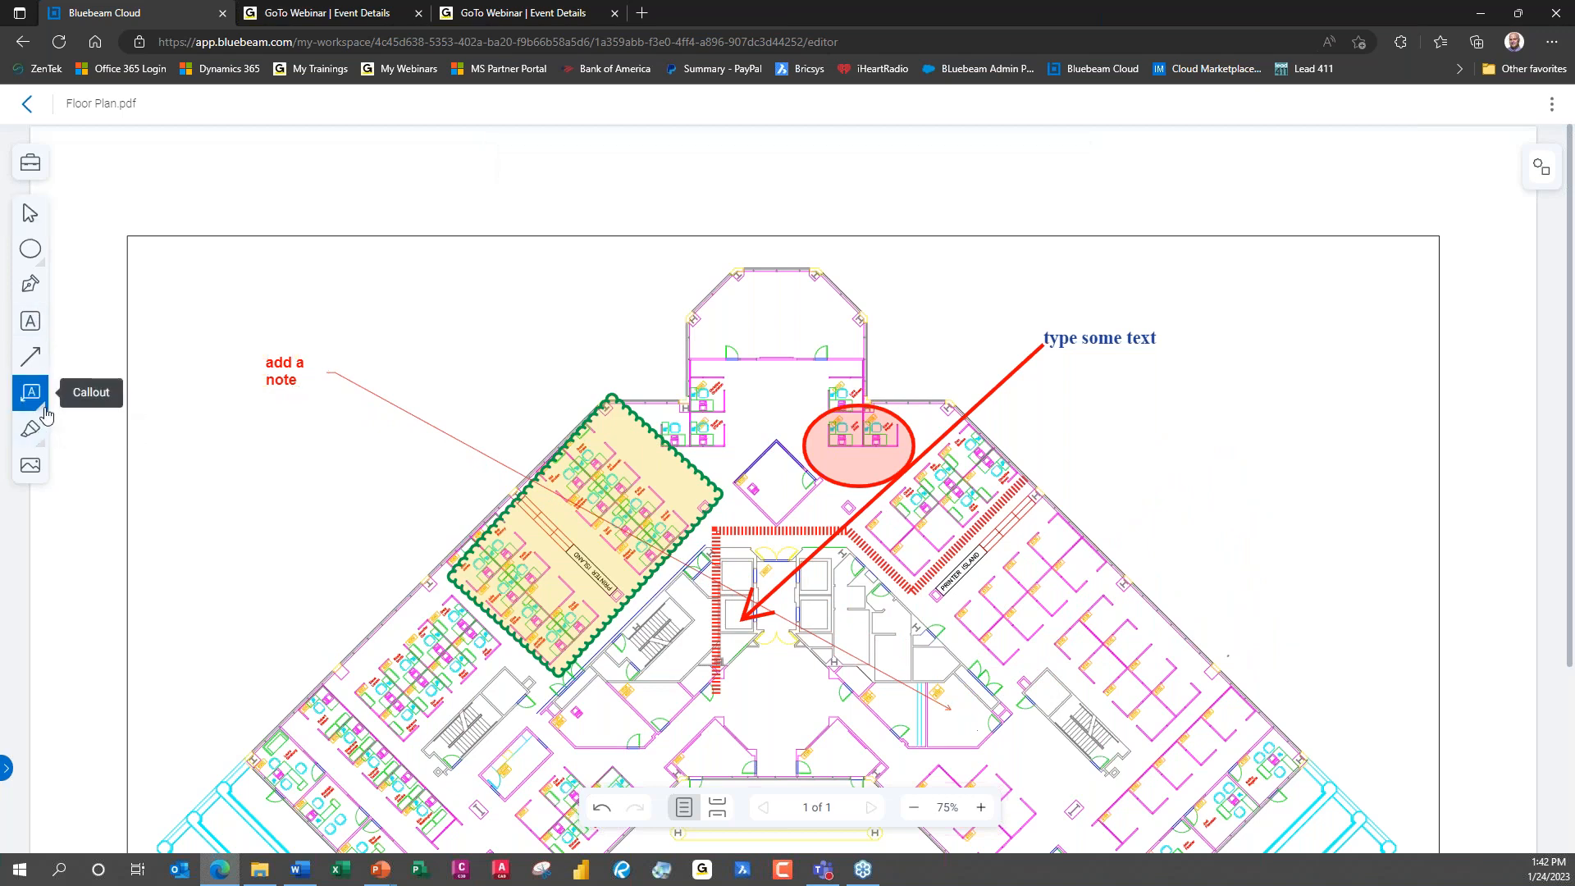
left_click(46, 416)
left_click(91, 433)
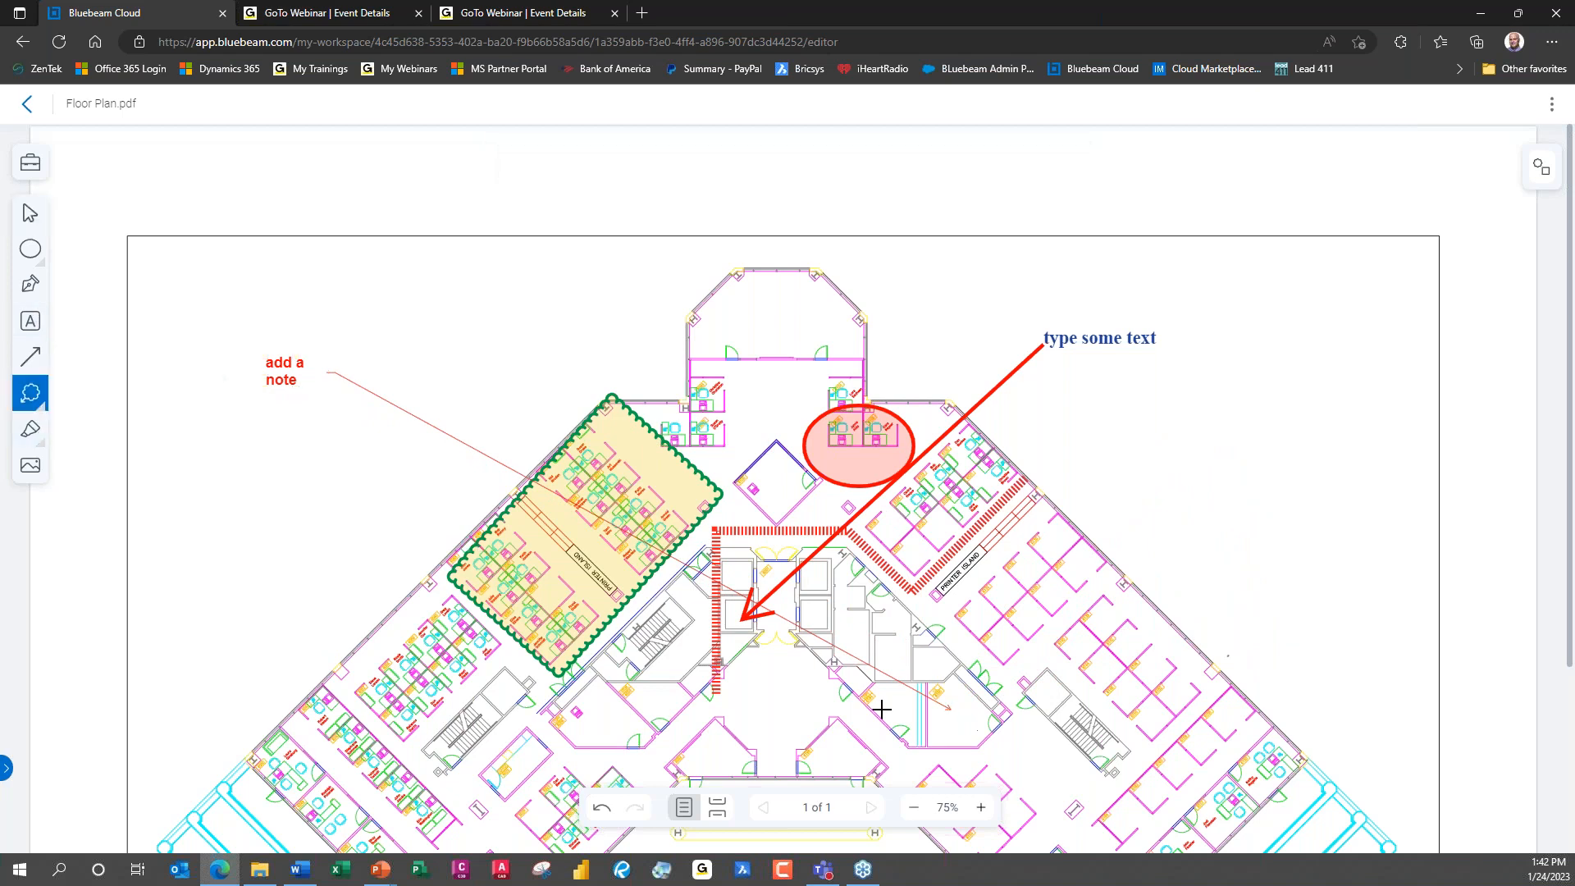
left_click_drag(1012, 662, 1095, 735)
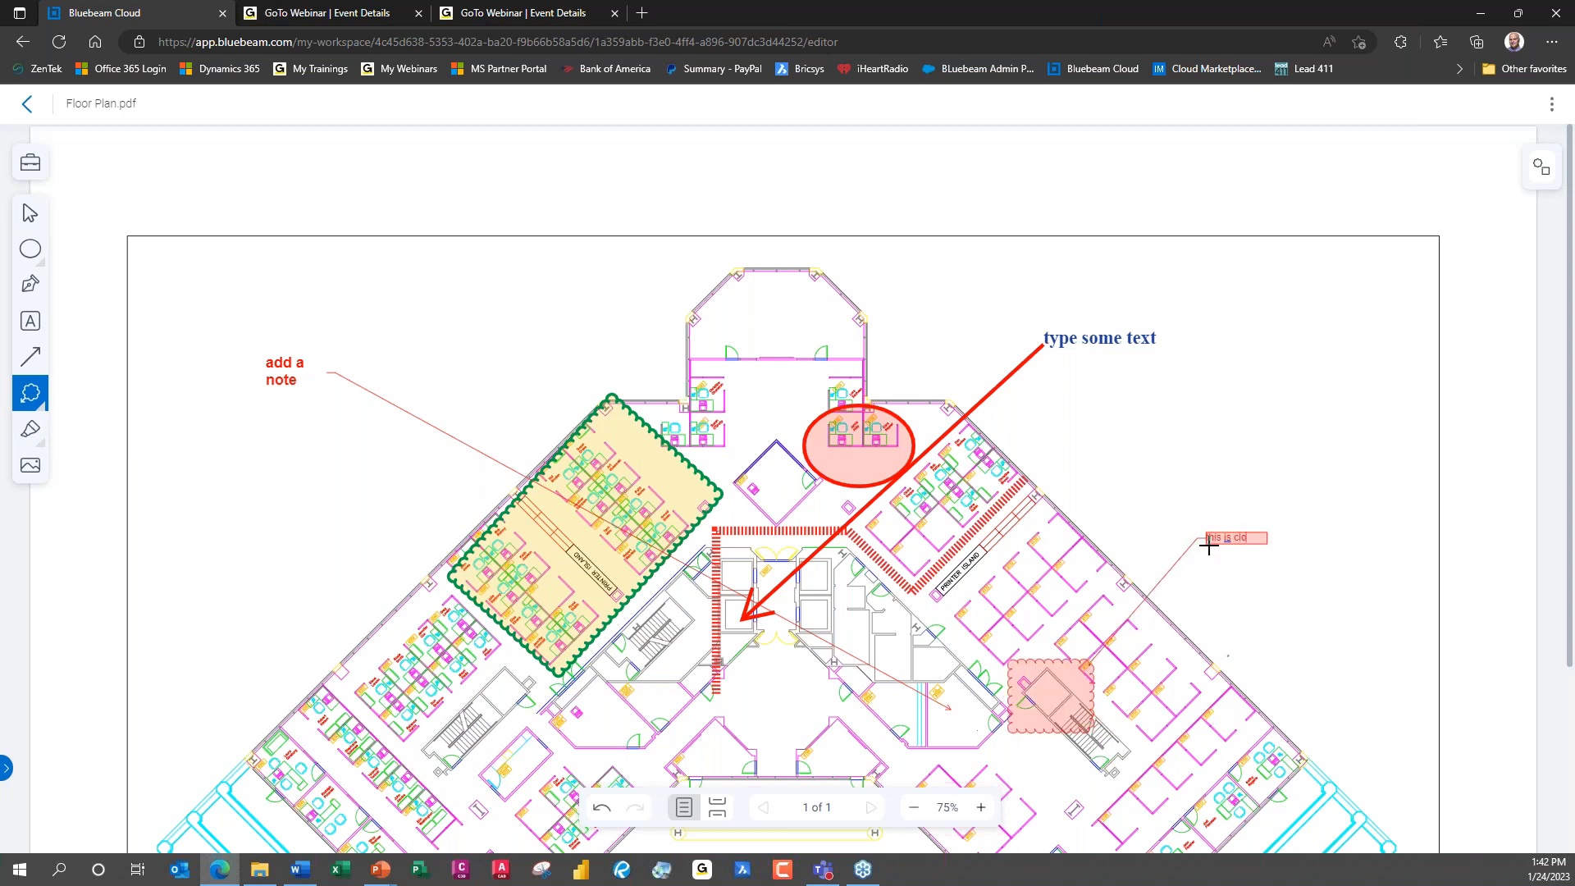
type("ed note")
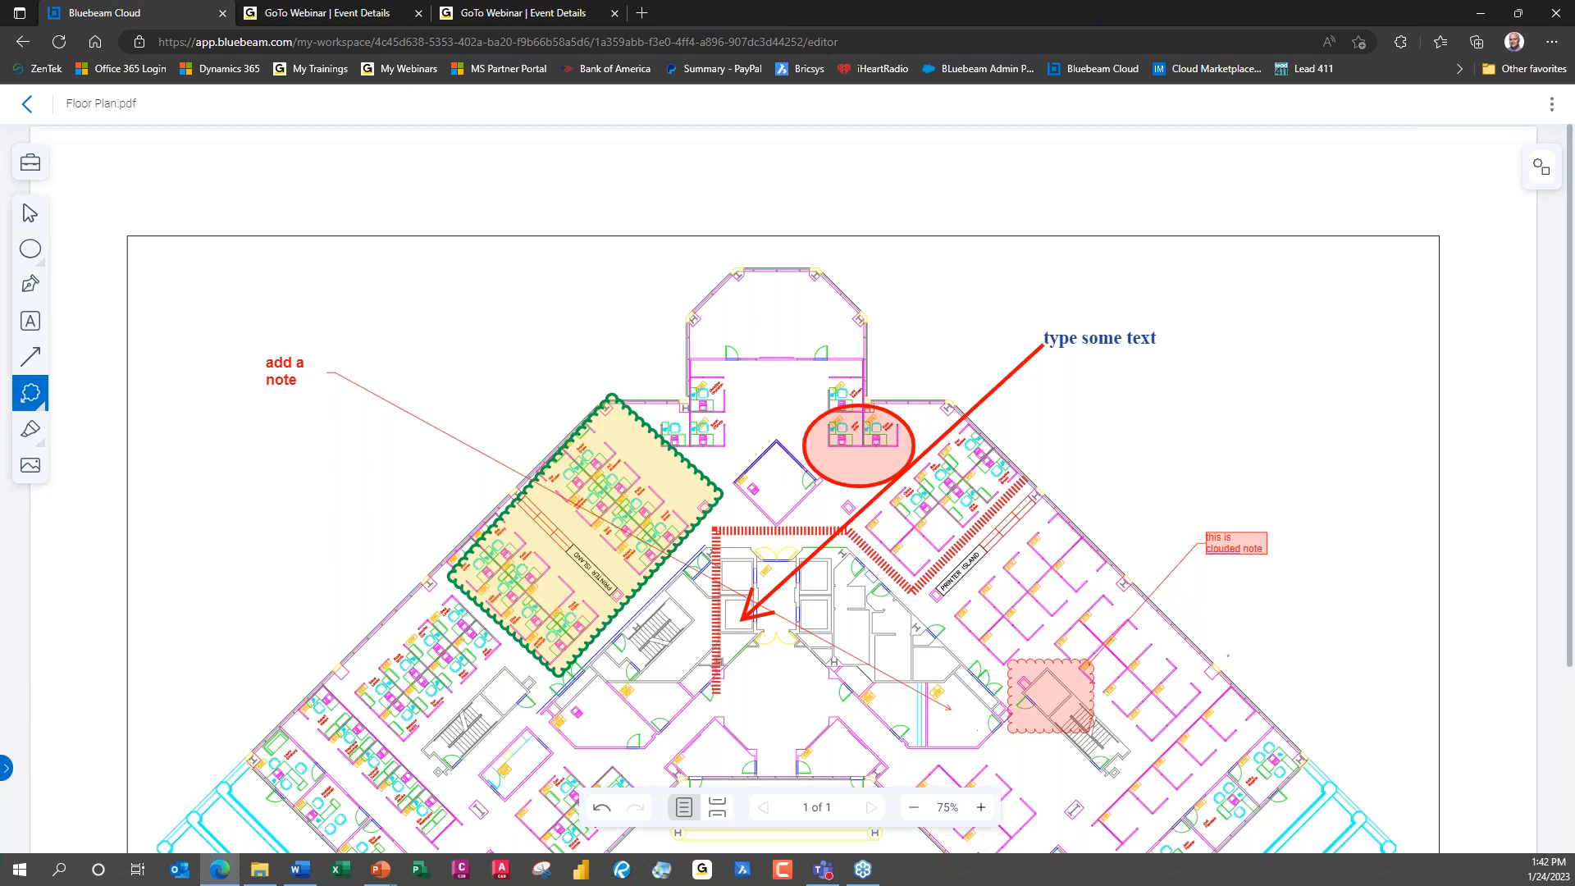
left_click(1294, 608)
left_click_drag(1230, 547, 1225, 496)
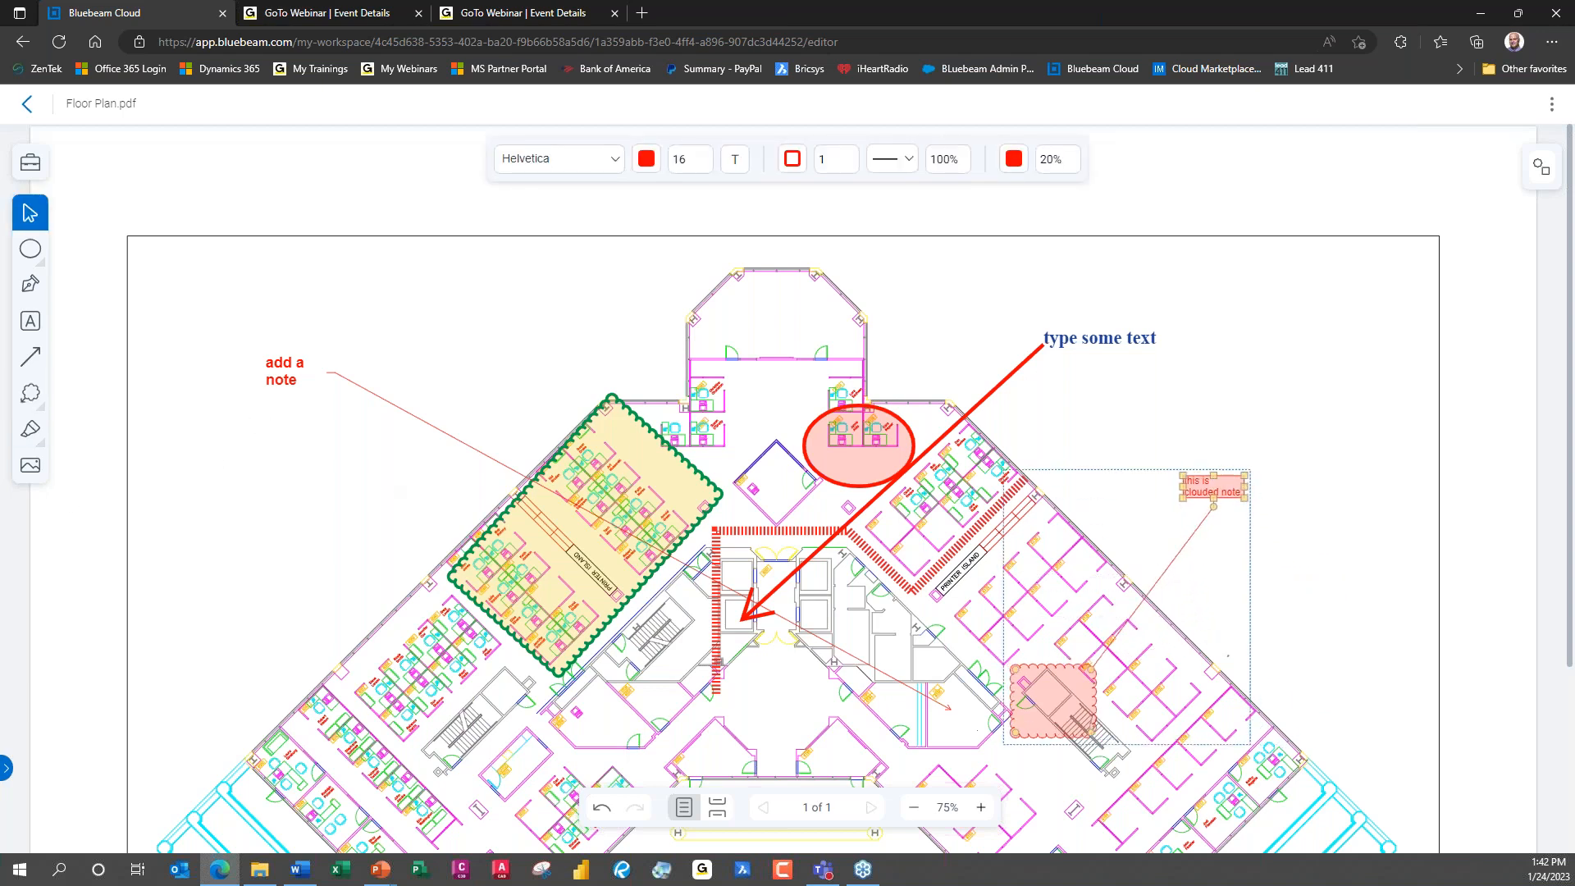
Highlight the stairwell in the left wing with freehand strokes and set the highlight's color to yellow.
left_click(40, 437)
mouse_move(512, 696)
left_mouse_down()
mouse_move(442, 770)
mouse_move(498, 686)
mouse_move(439, 751)
mouse_move(527, 686)
mouse_move(467, 708)
mouse_move(492, 723)
left_mouse_up()
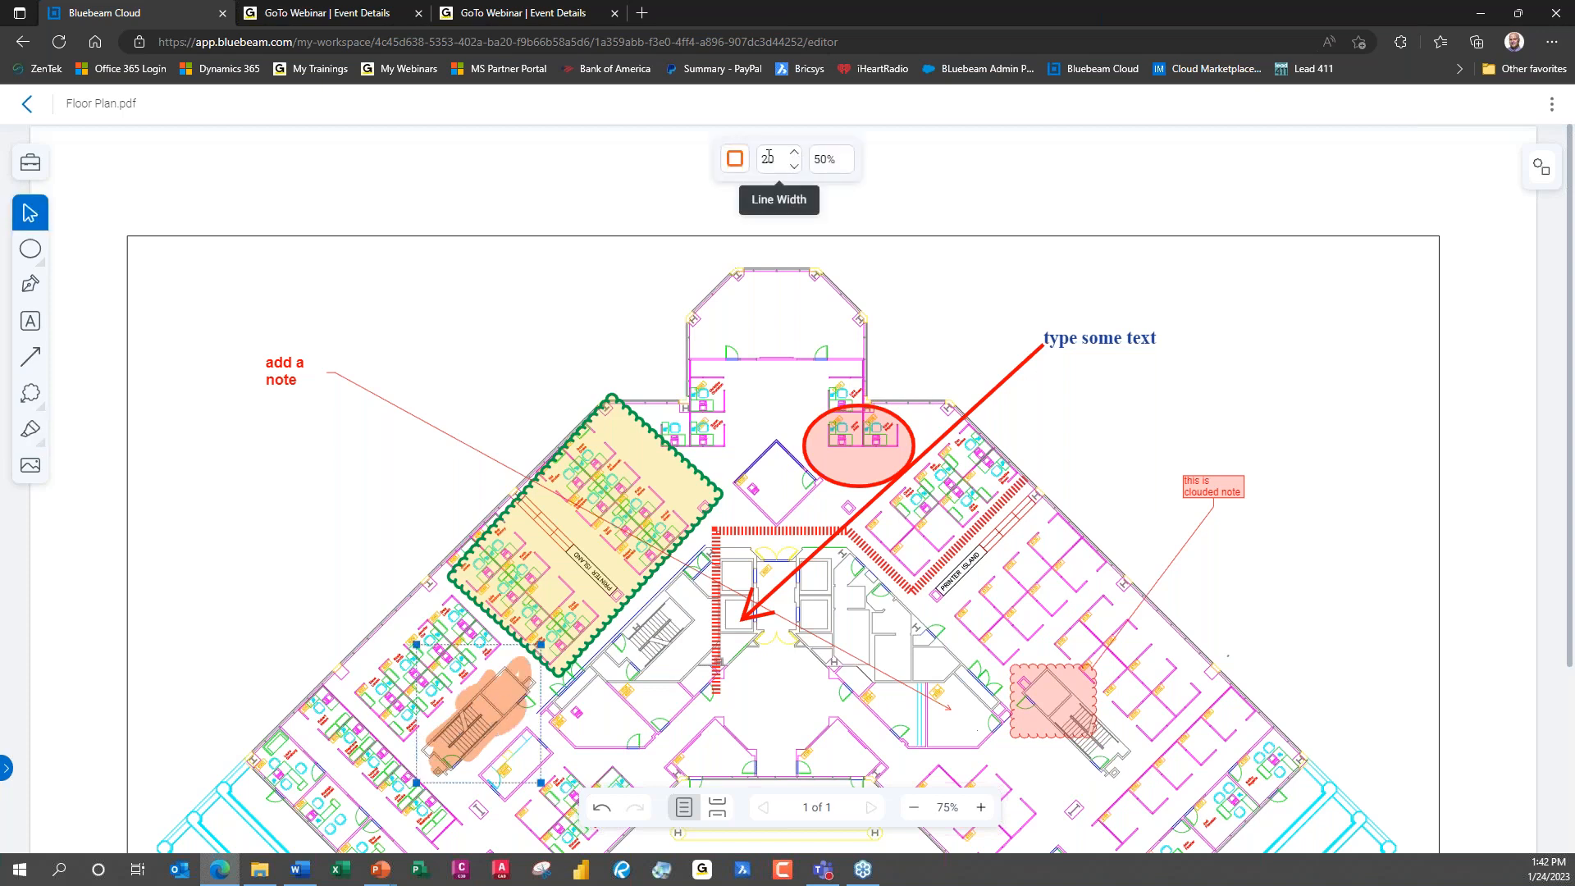
left_click(735, 158)
left_click(794, 196)
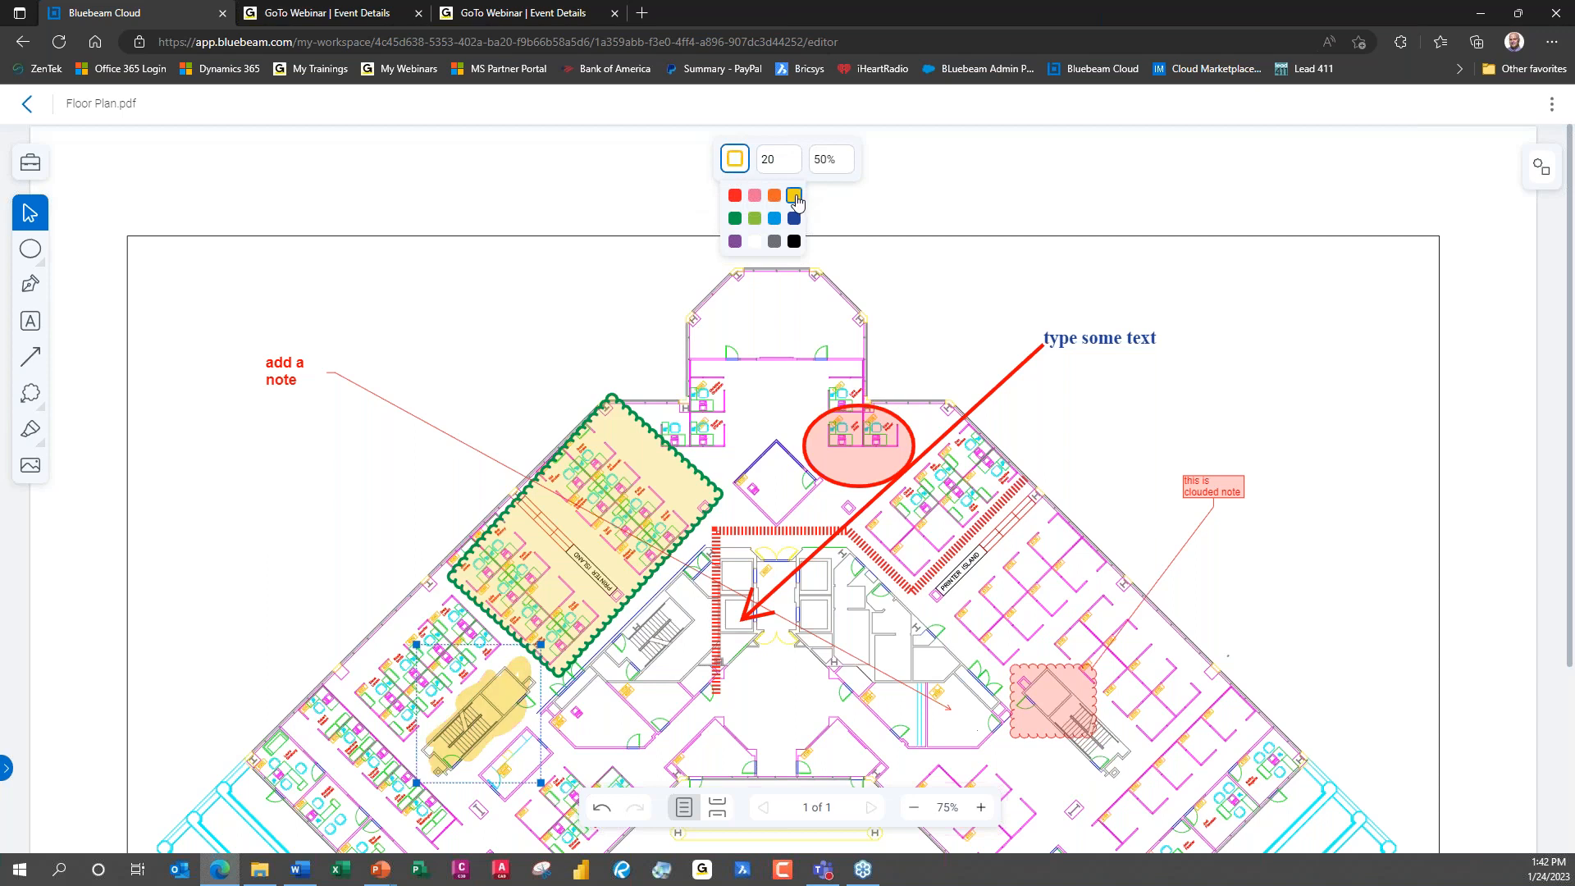
left_click(802, 164)
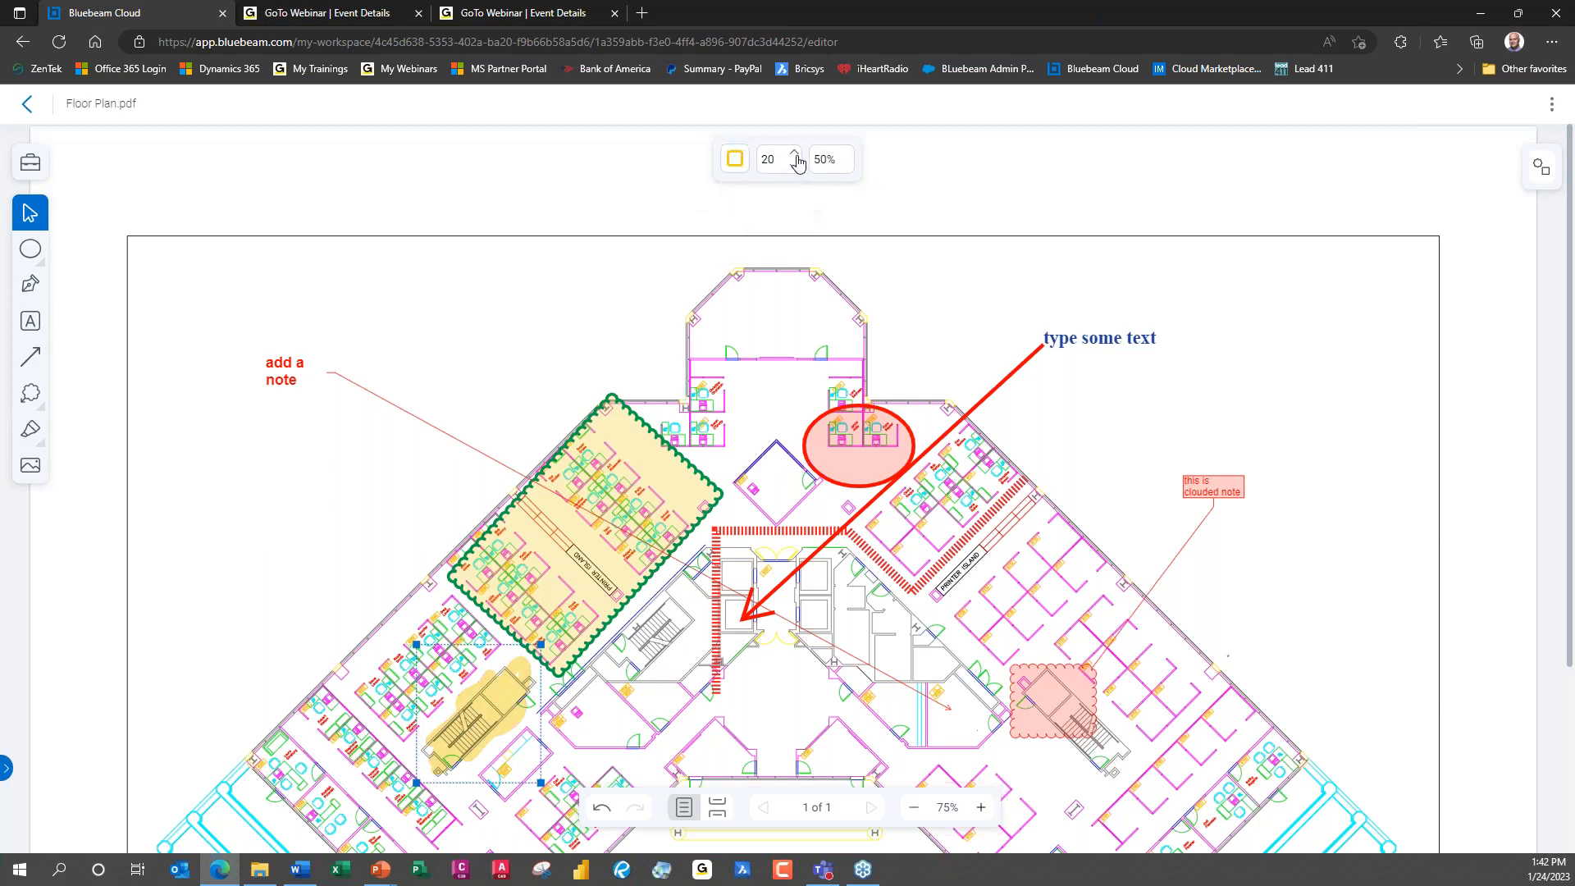
left_click(847, 154)
left_click(848, 154)
Sketch with the pen a circle at the upper bay's corner, a curved arrow to the right wing, and an X over the diamond-shaped room.
left_click(45, 451)
left_click(120, 465)
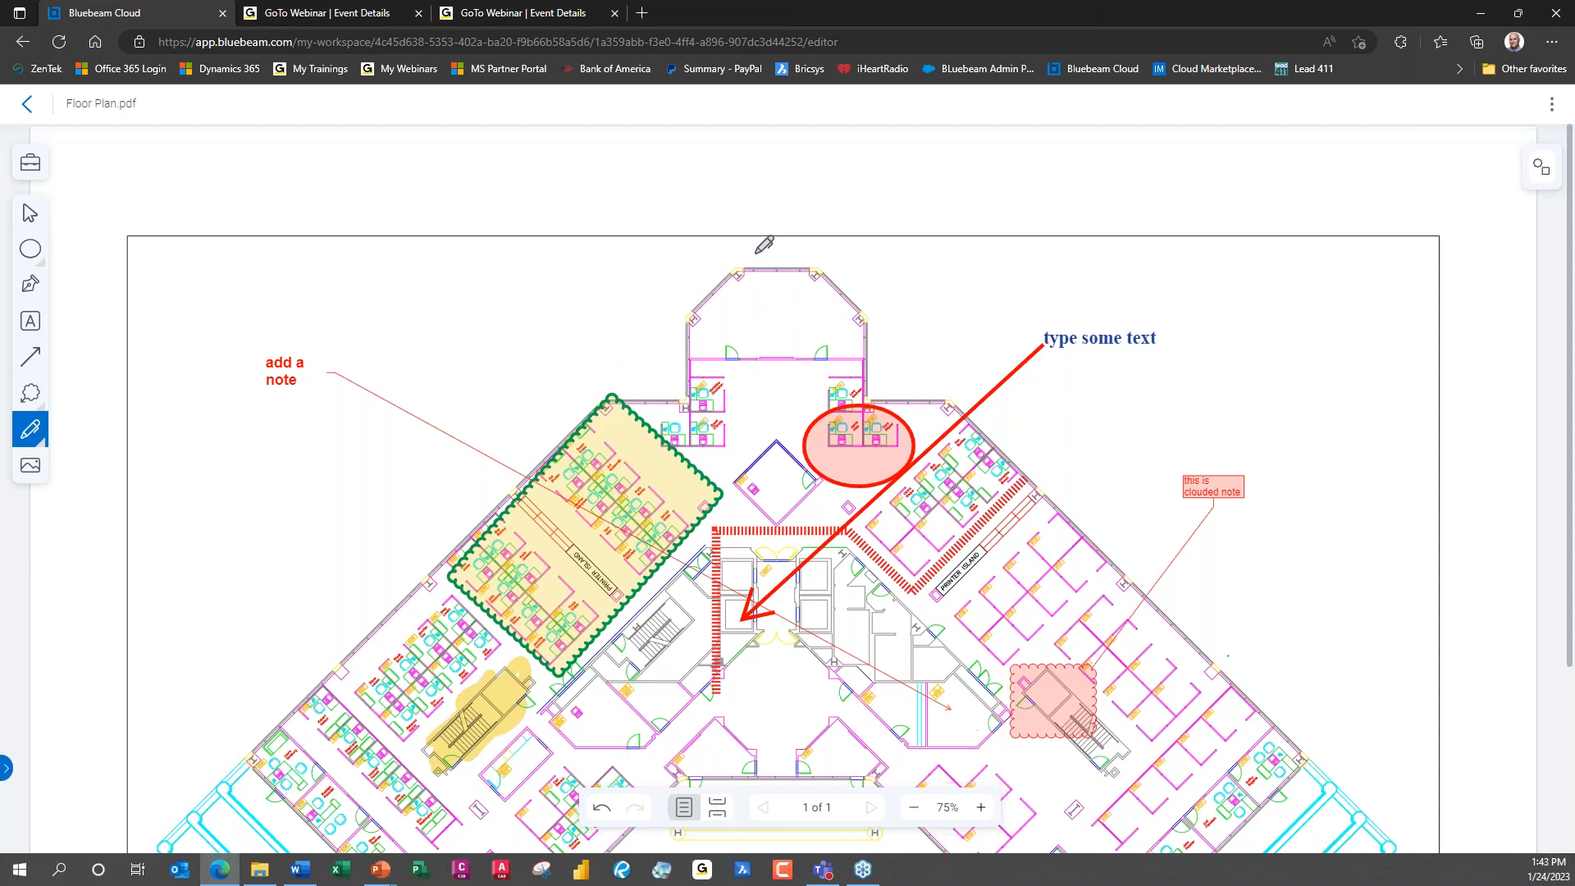
mouse_move(755, 247)
left_mouse_down()
mouse_move(721, 267)
mouse_move(743, 239)
mouse_move(768, 287)
mouse_move(972, 384)
mouse_move(1016, 451)
mouse_move(1031, 426)
left_mouse_up()
left_click_drag(728, 439, 820, 529)
left_click_drag(788, 425, 741, 533)
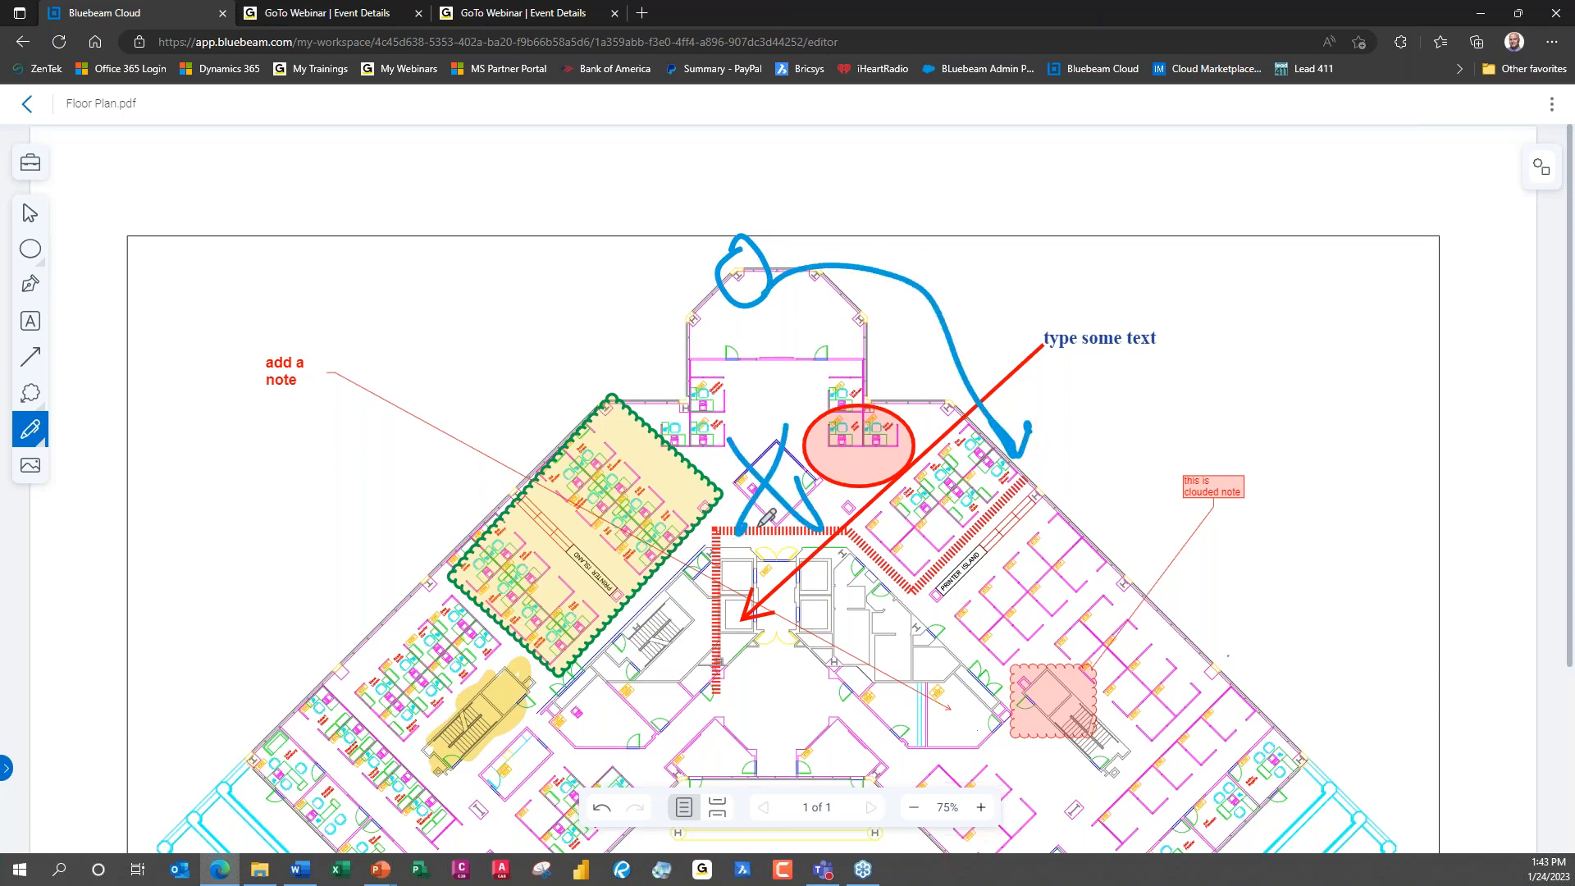
key("Escape")
Change the freehand pen sketch's line color to green.
left_click(722, 308)
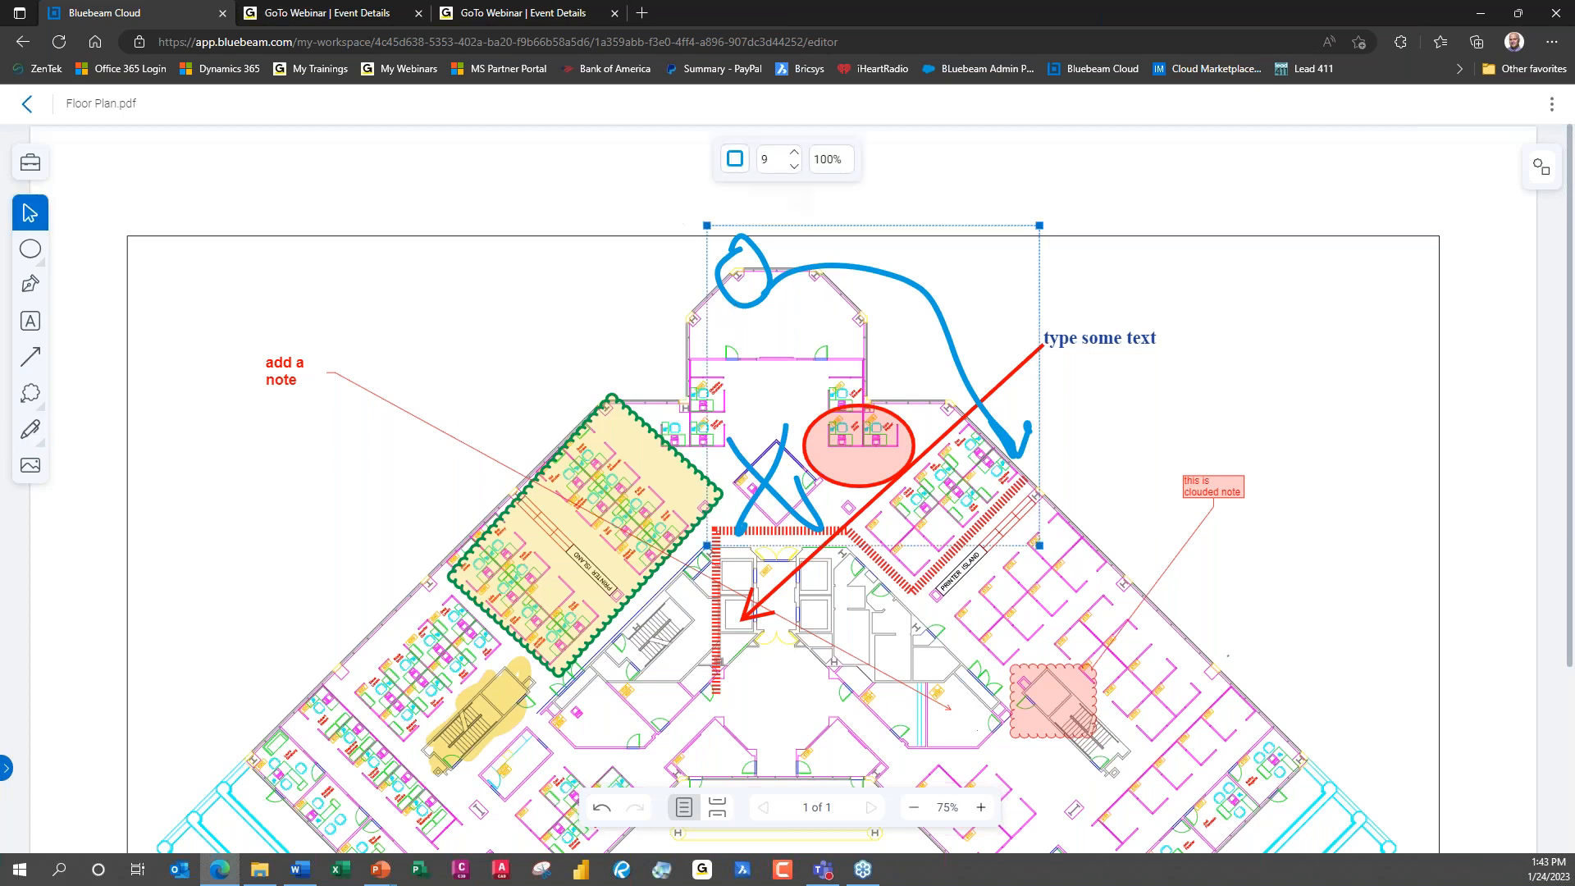
left_click(735, 158)
left_click(735, 218)
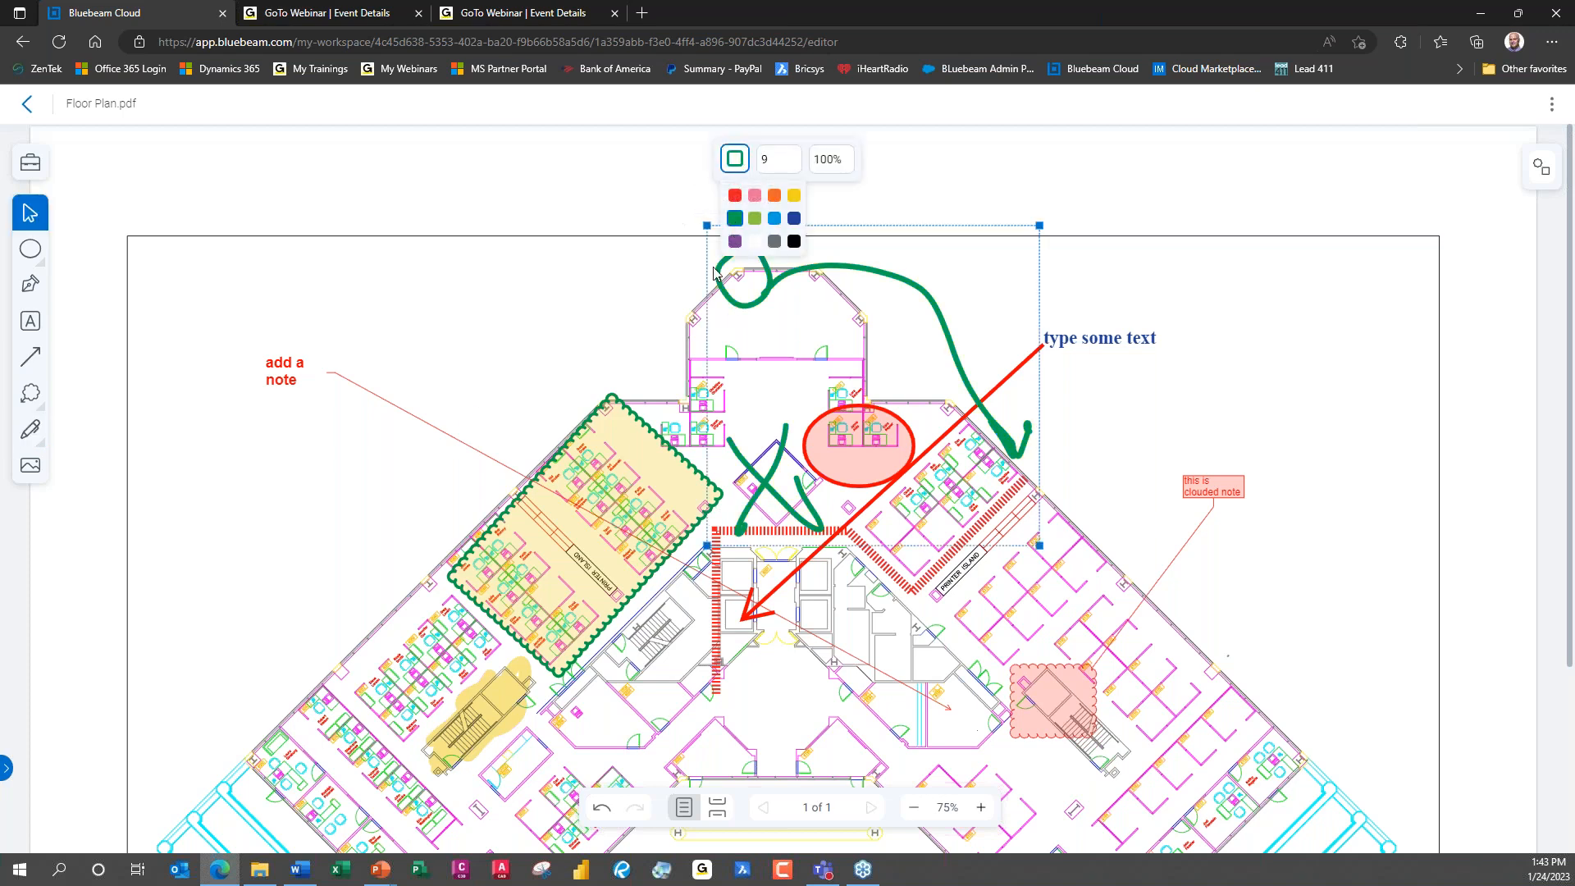
Set the green pen sketch's line width to 5.
left_click(794, 155)
left_click(794, 154)
left_click(794, 153)
left_click(794, 153)
left_click(794, 154)
left_click(794, 153)
left_click(794, 154)
left_click(795, 154)
left_click(795, 153)
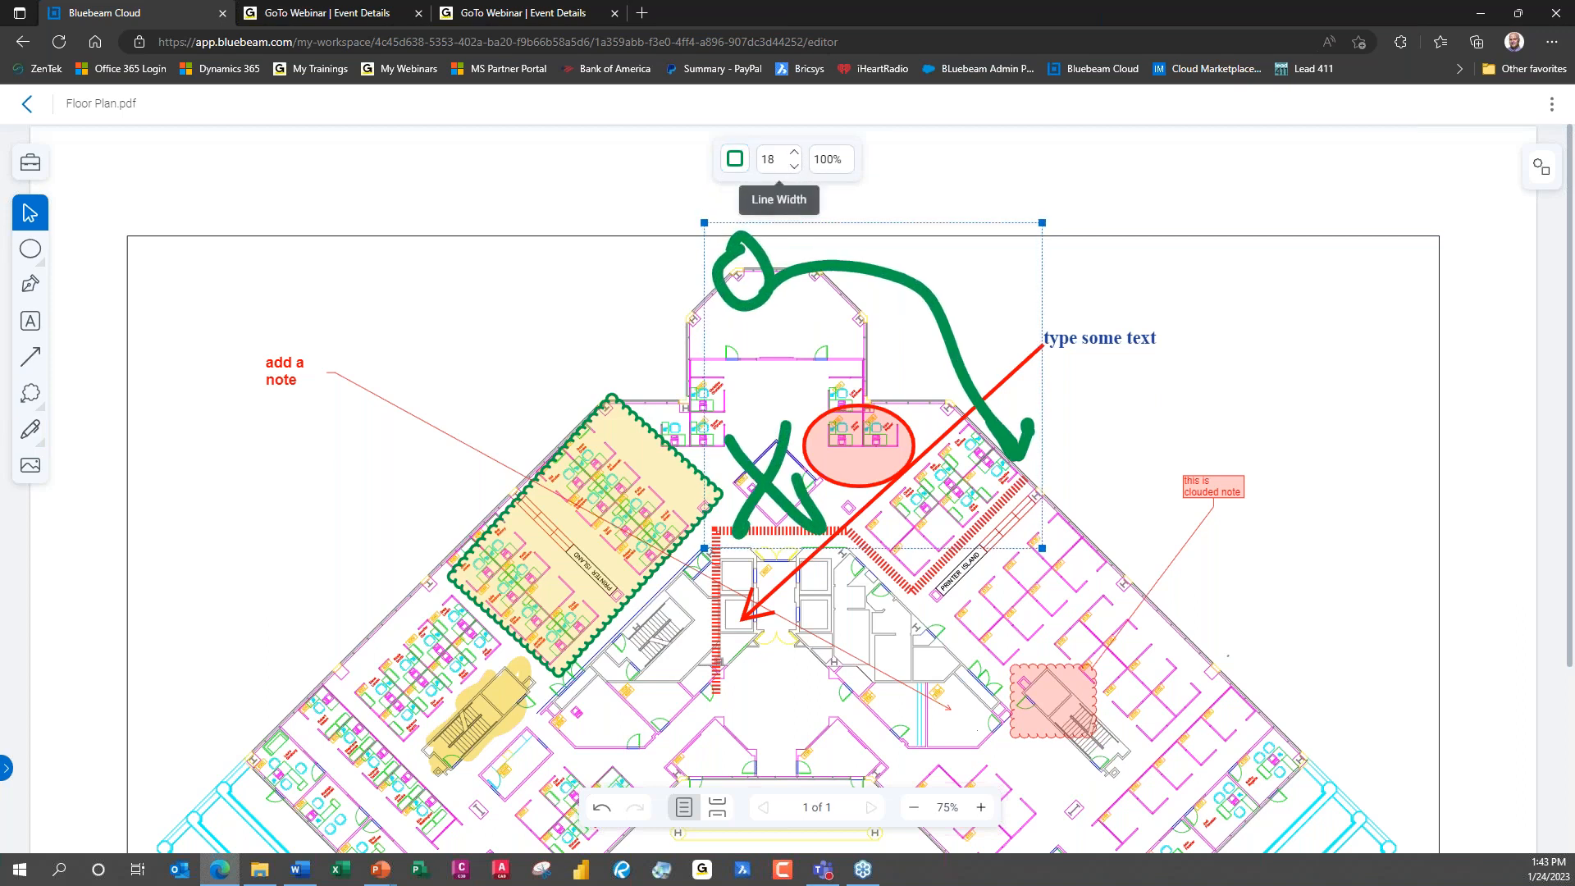
left_click(795, 167)
left_click(794, 168)
left_click(794, 168)
left_click(794, 169)
left_click(794, 169)
left_click(794, 168)
left_click(794, 168)
left_click(794, 169)
left_click(794, 168)
left_click(794, 168)
left_click(794, 168)
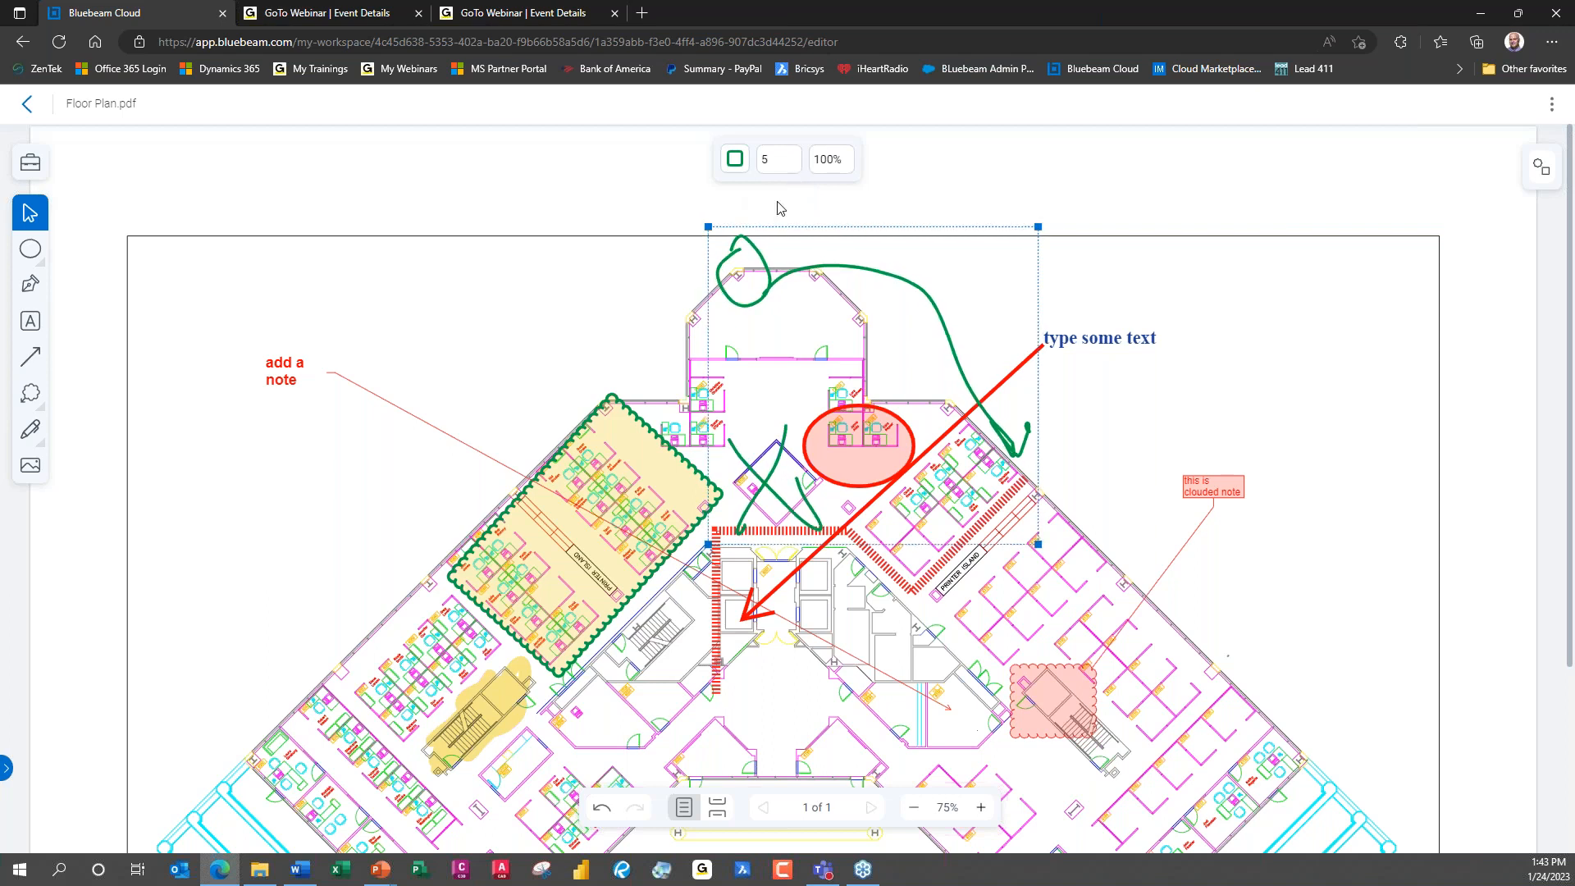
left_click(36, 472)
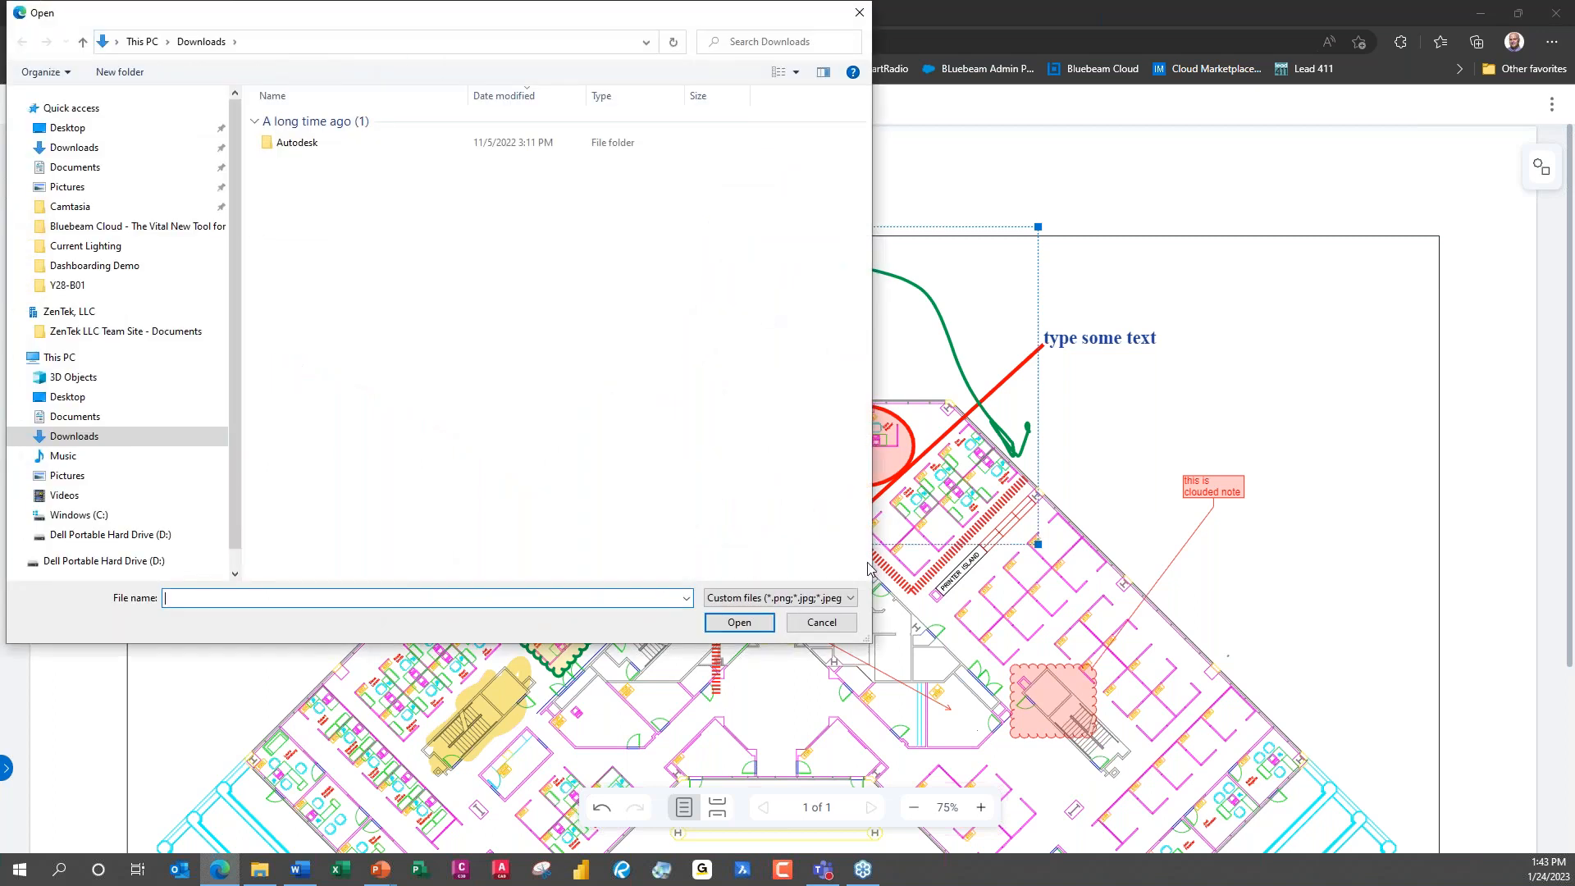
left_click(850, 627)
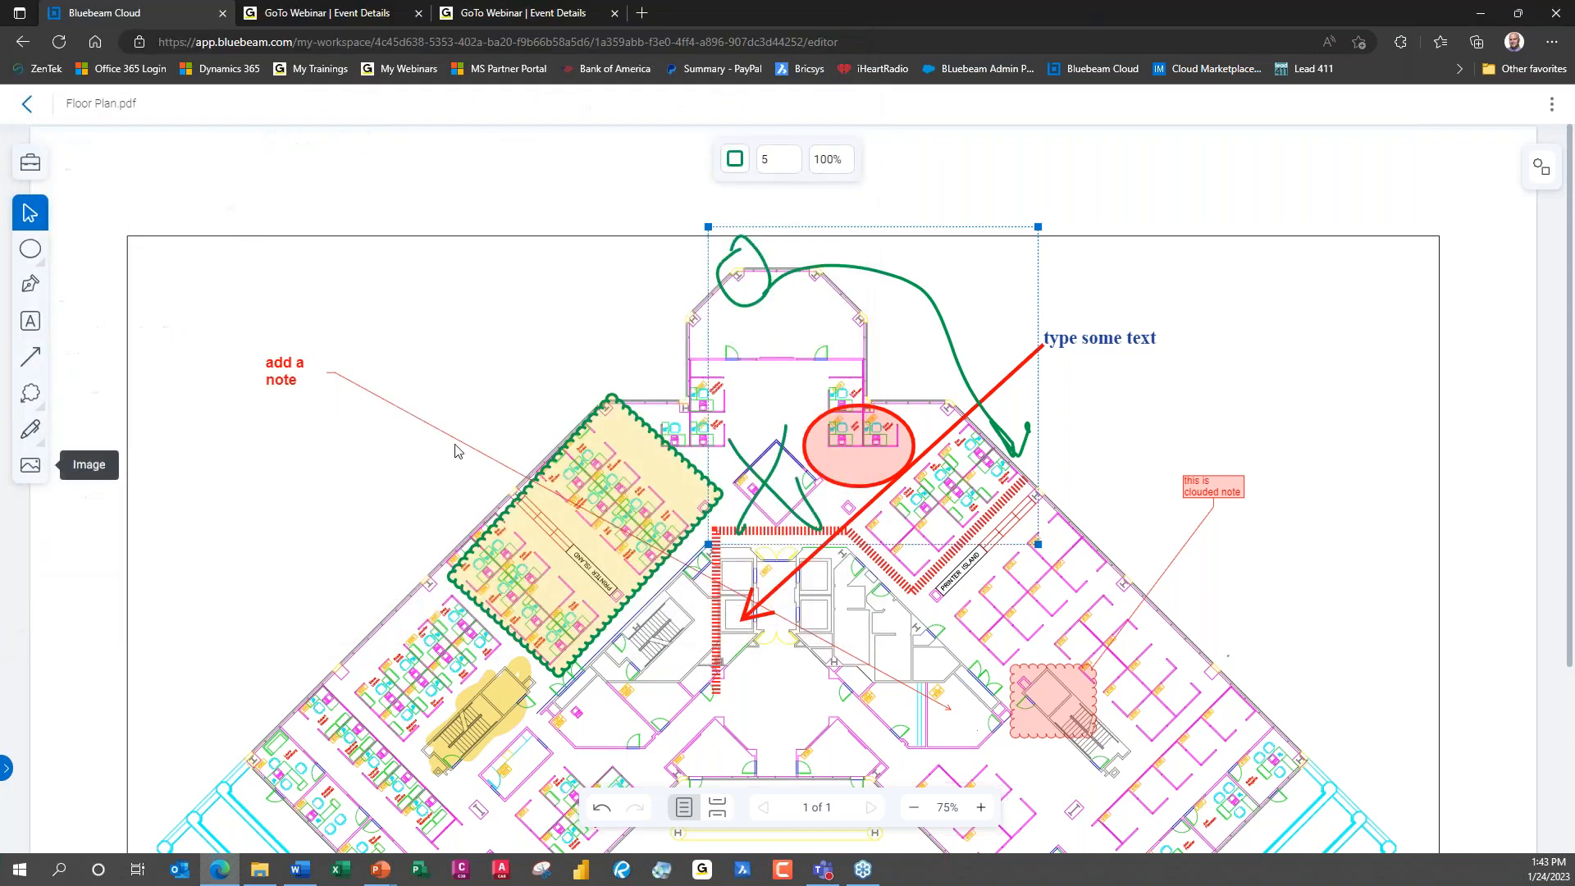
left_click(473, 377)
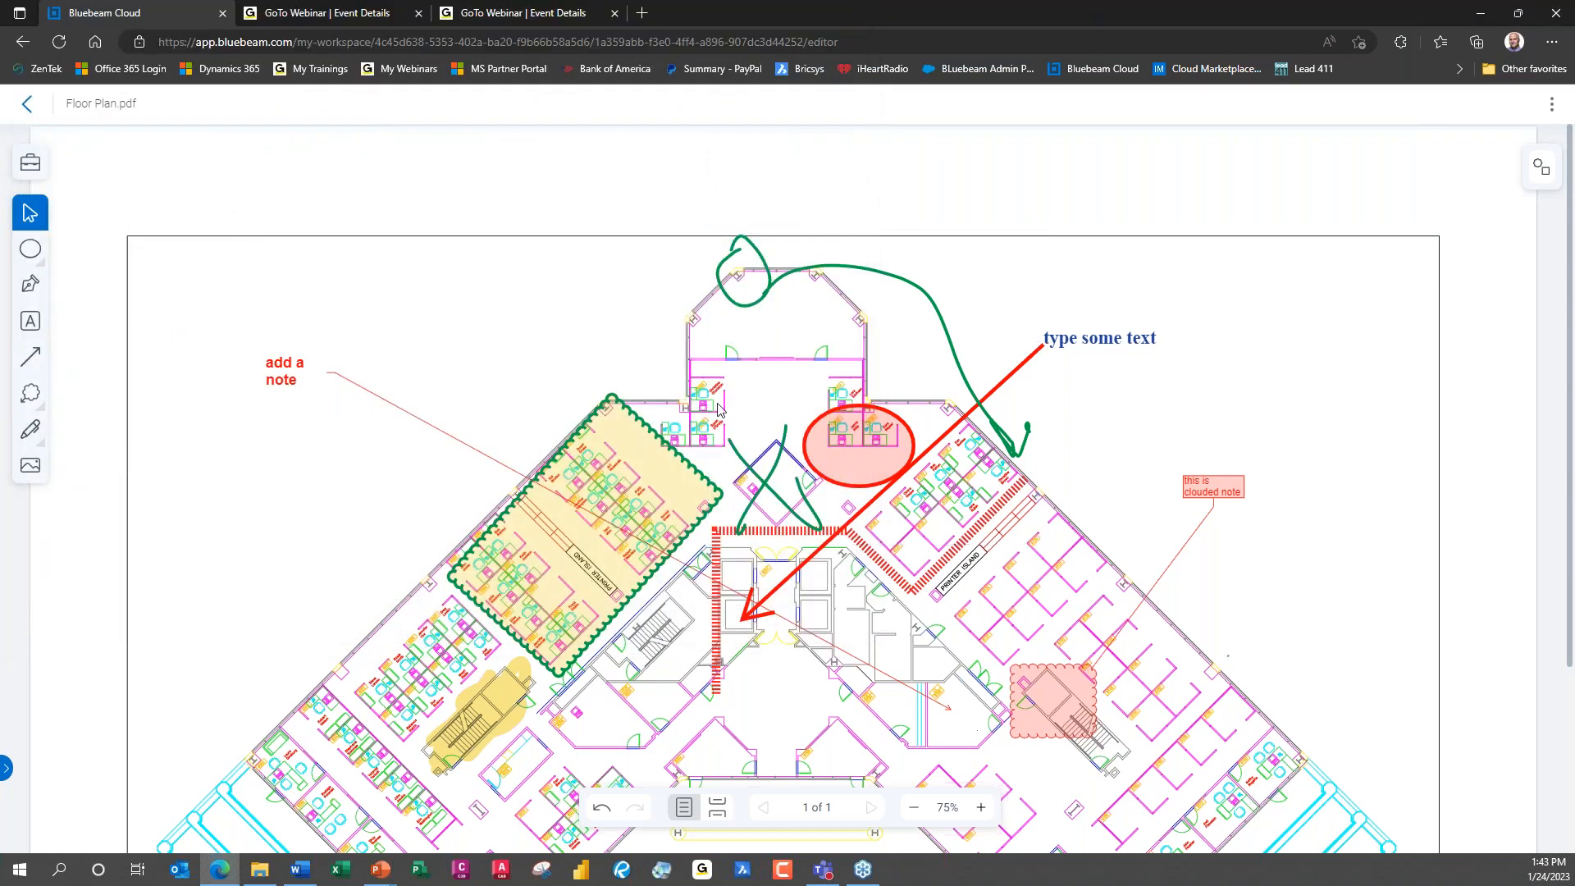
Review the tool sets in the Tool Chest and the option to save the green pen sketch to it.
left_click(33, 169)
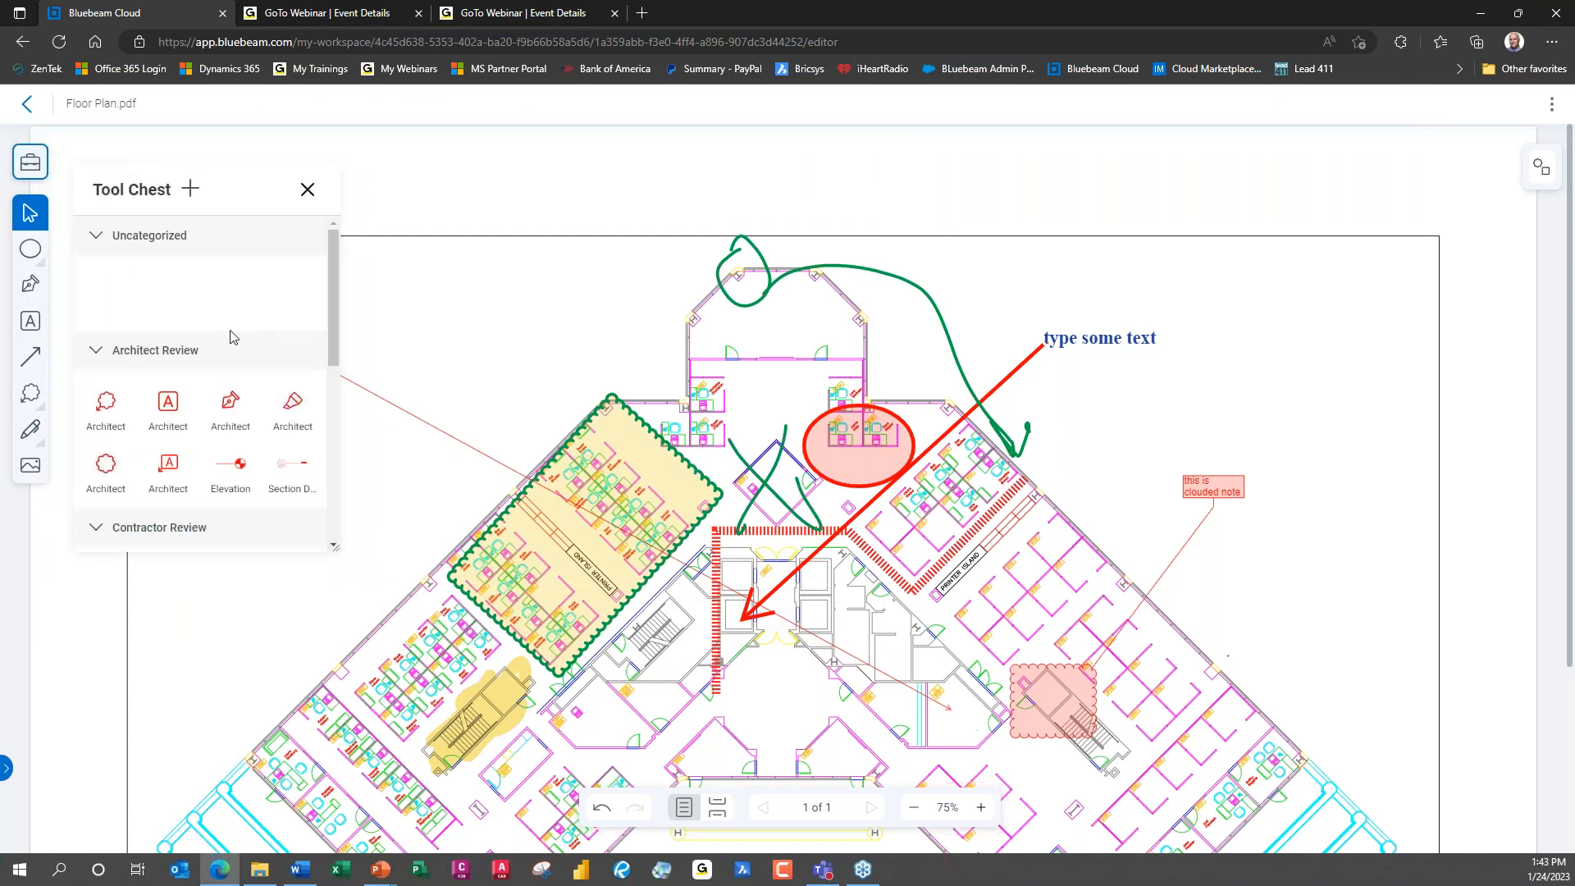
left_click_drag(336, 312, 346, 465)
scroll(318, 300, "up", 5)
left_click(308, 190)
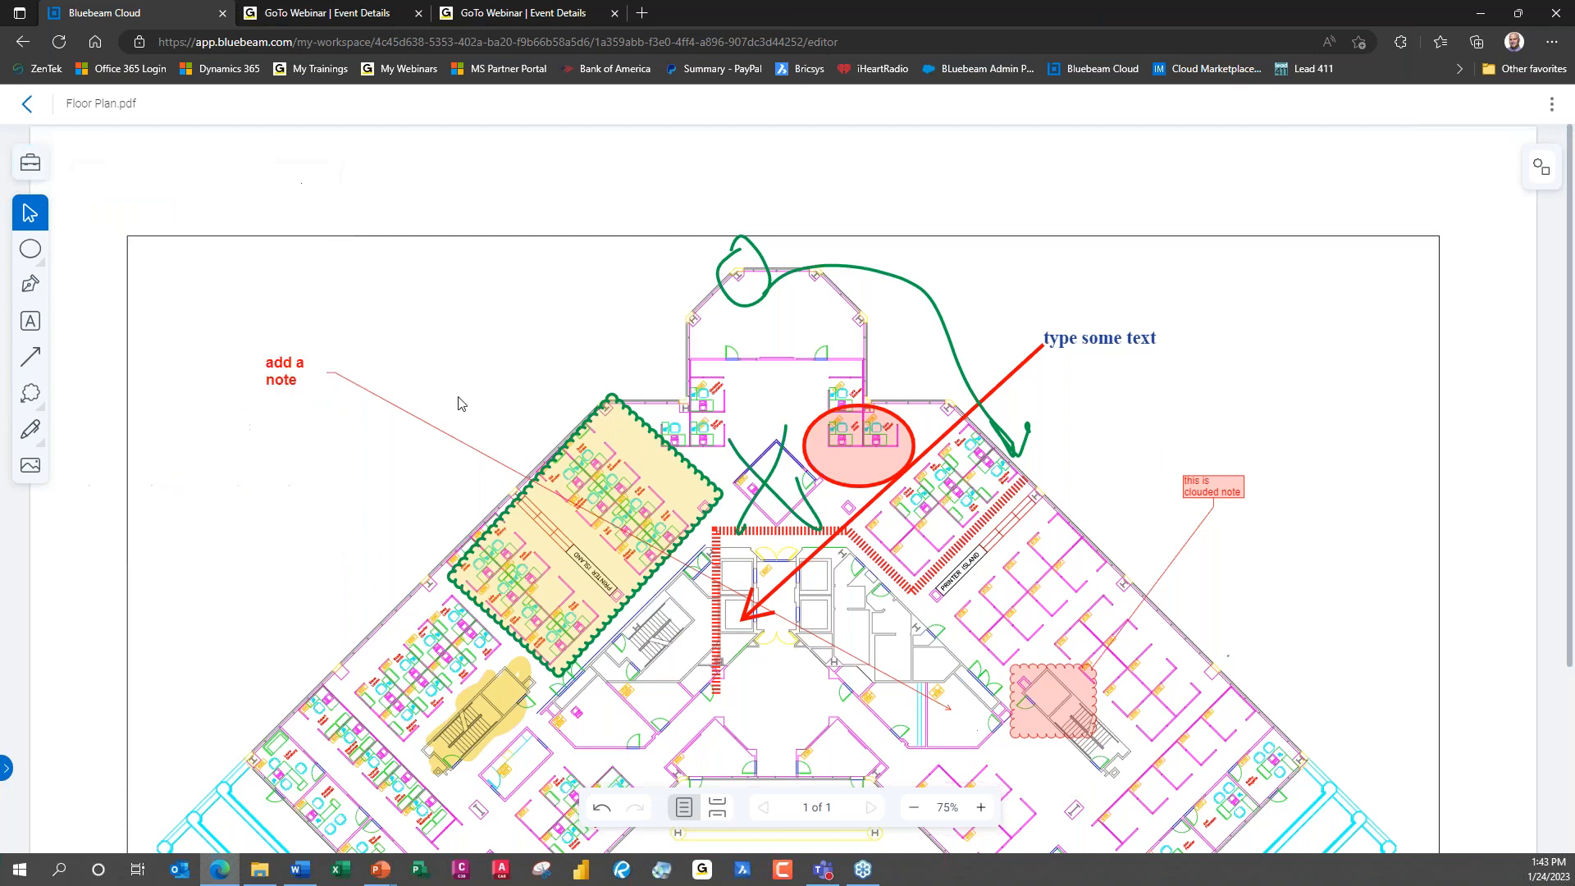
left_click(904, 480)
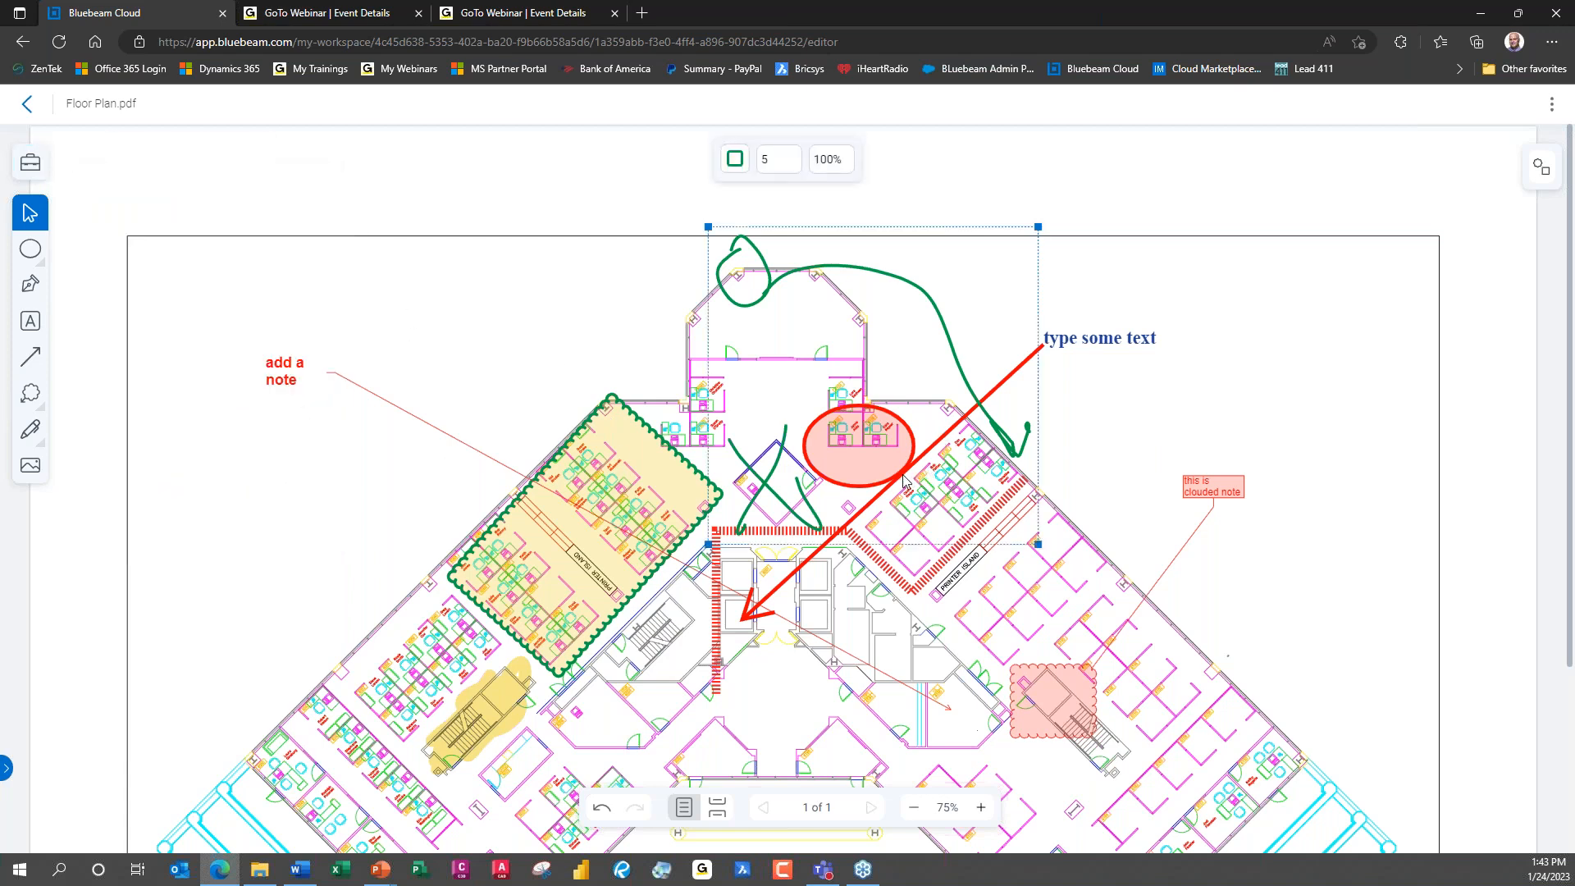
right_click(904, 480)
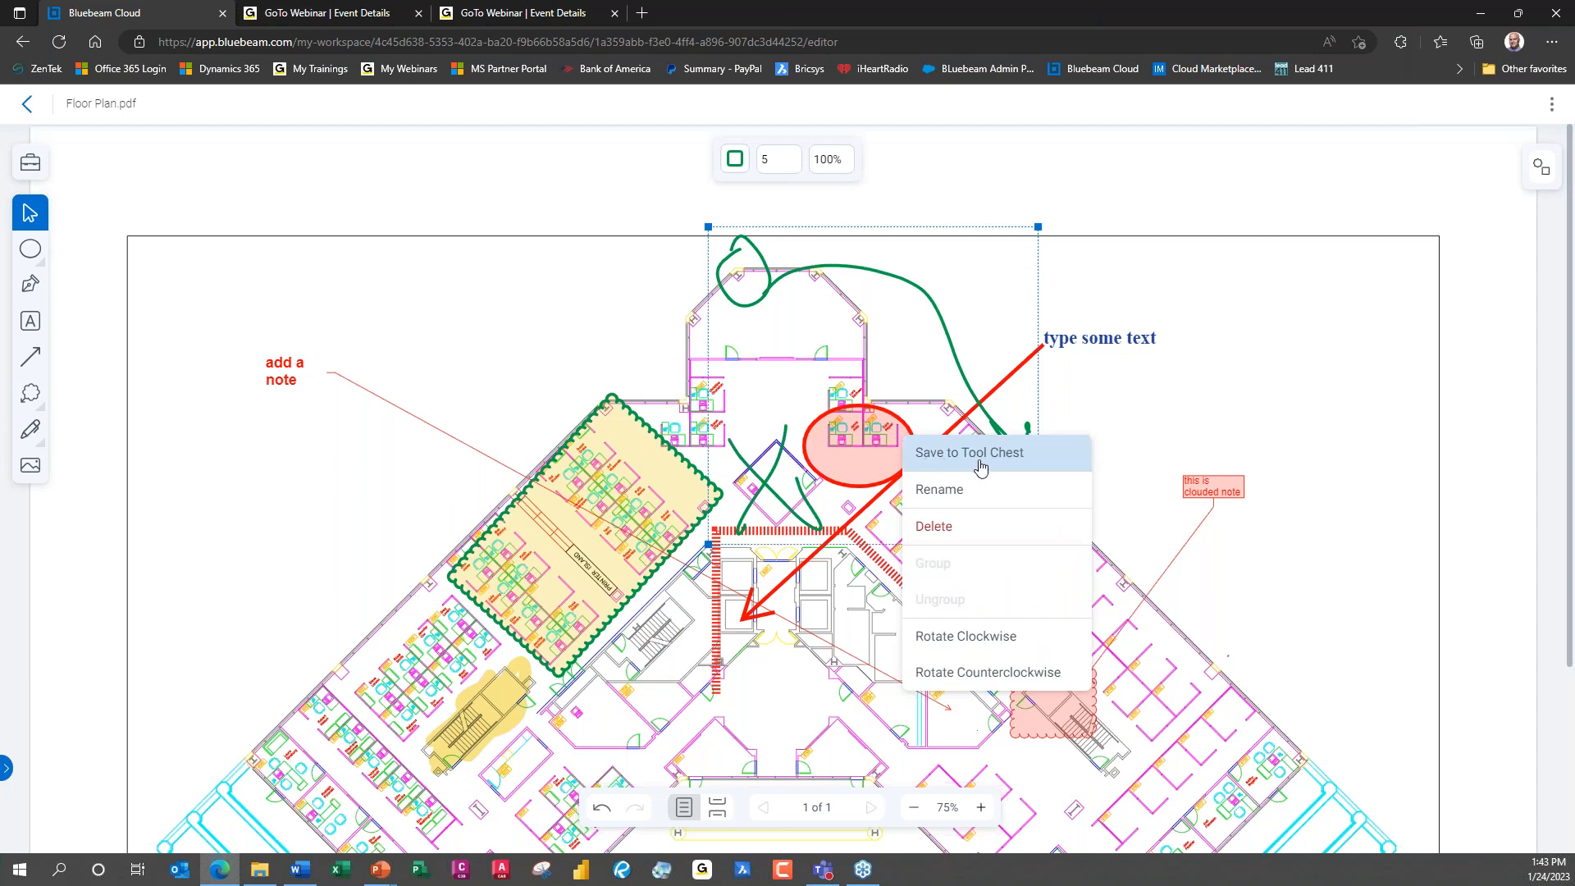
left_click(1089, 227)
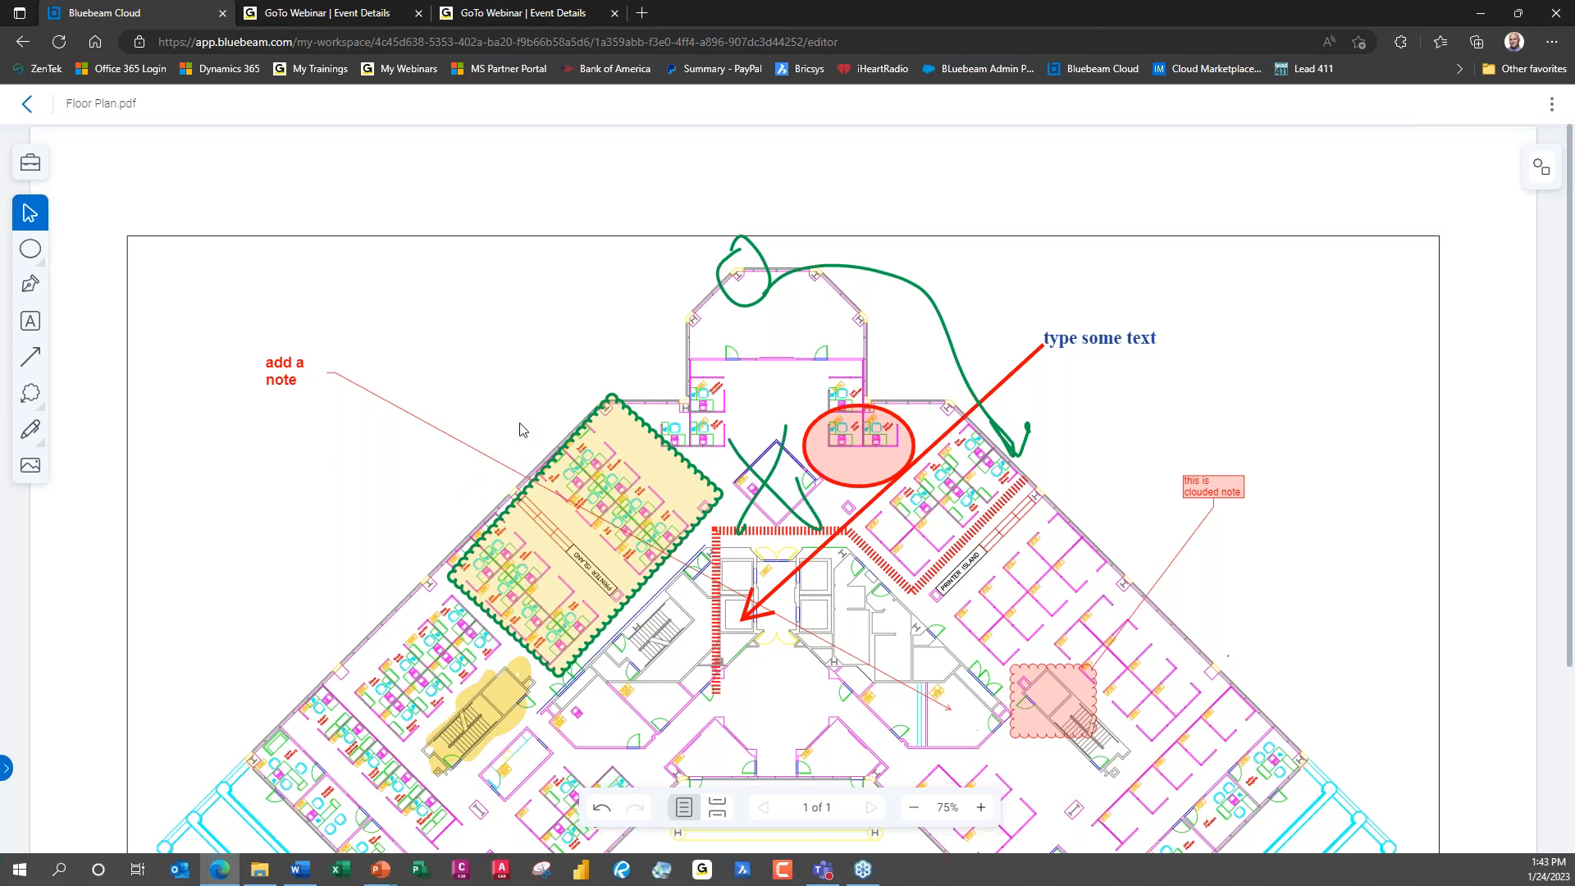
Leave the floor plan, go to the project list and create a new project named "Webinar".
left_click(28, 104)
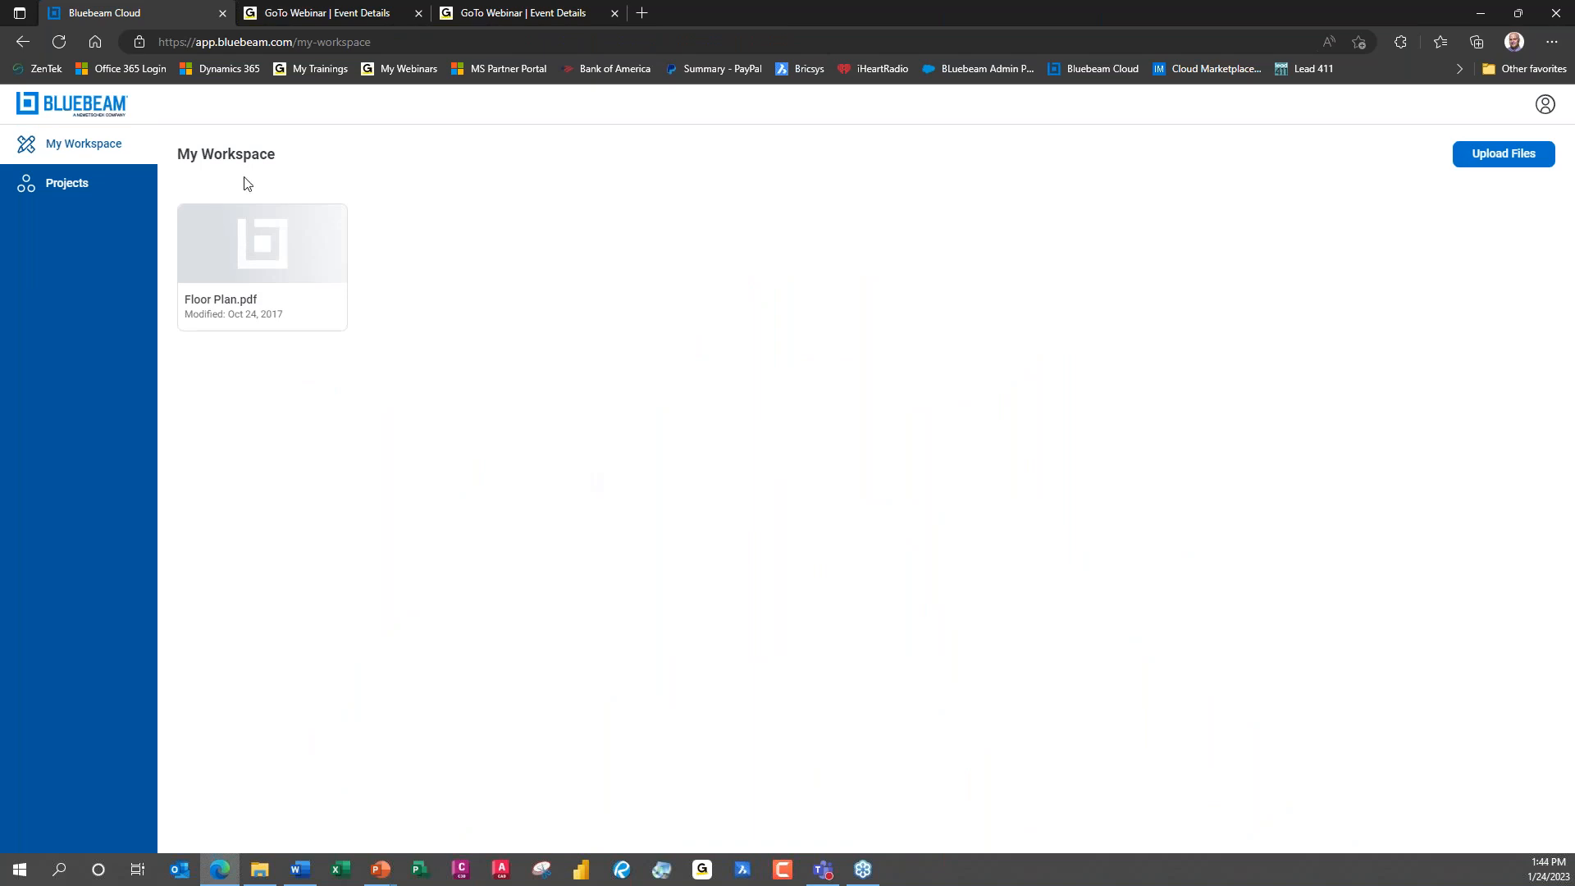
left_click(112, 193)
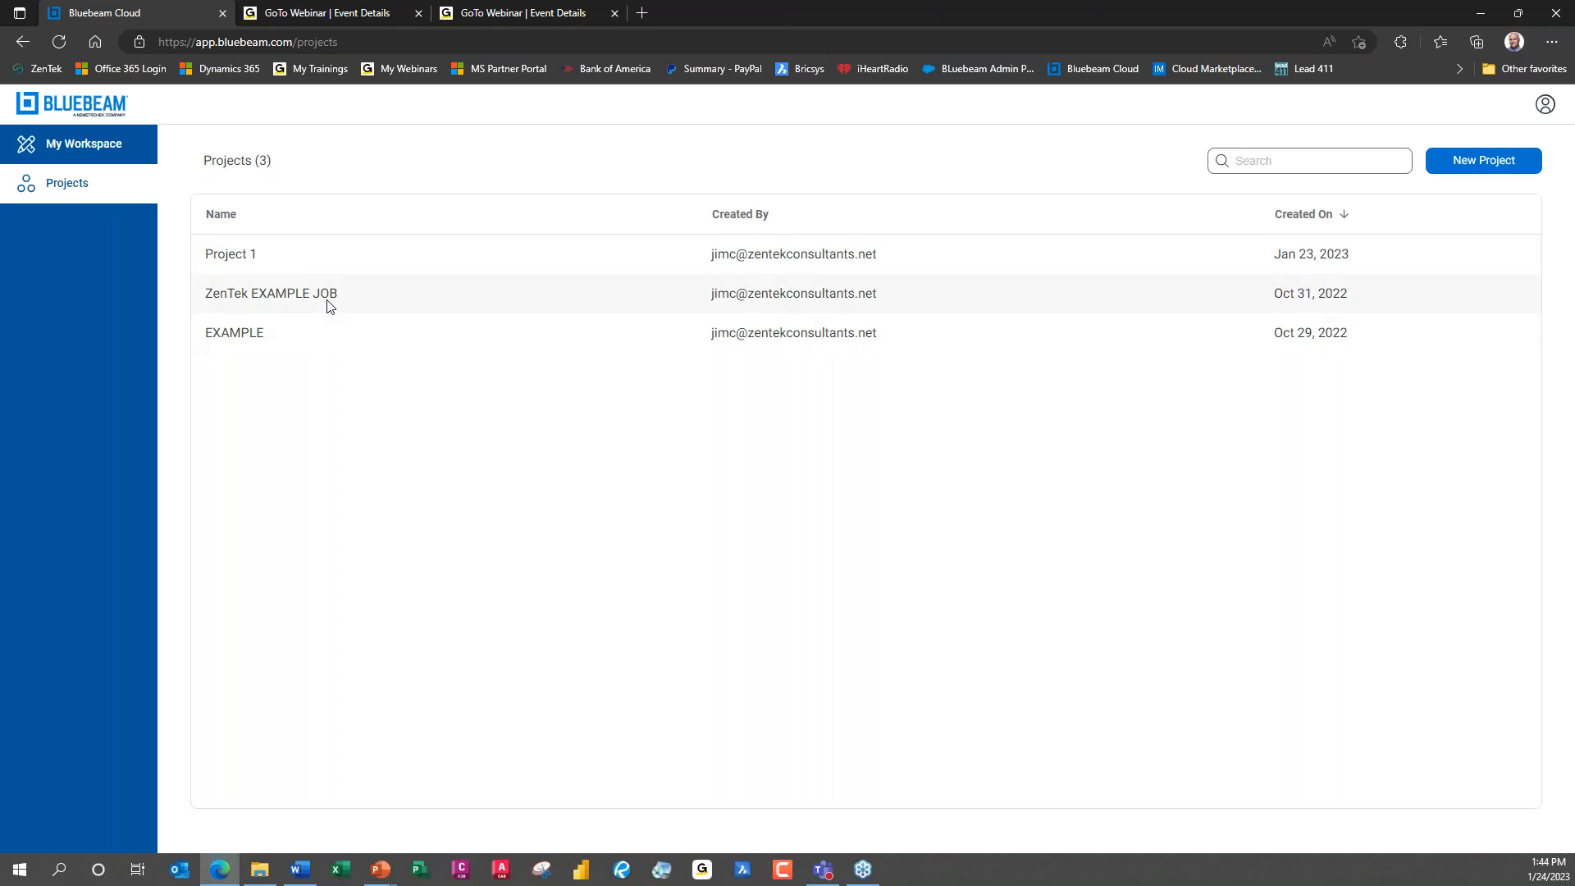
left_click(1485, 167)
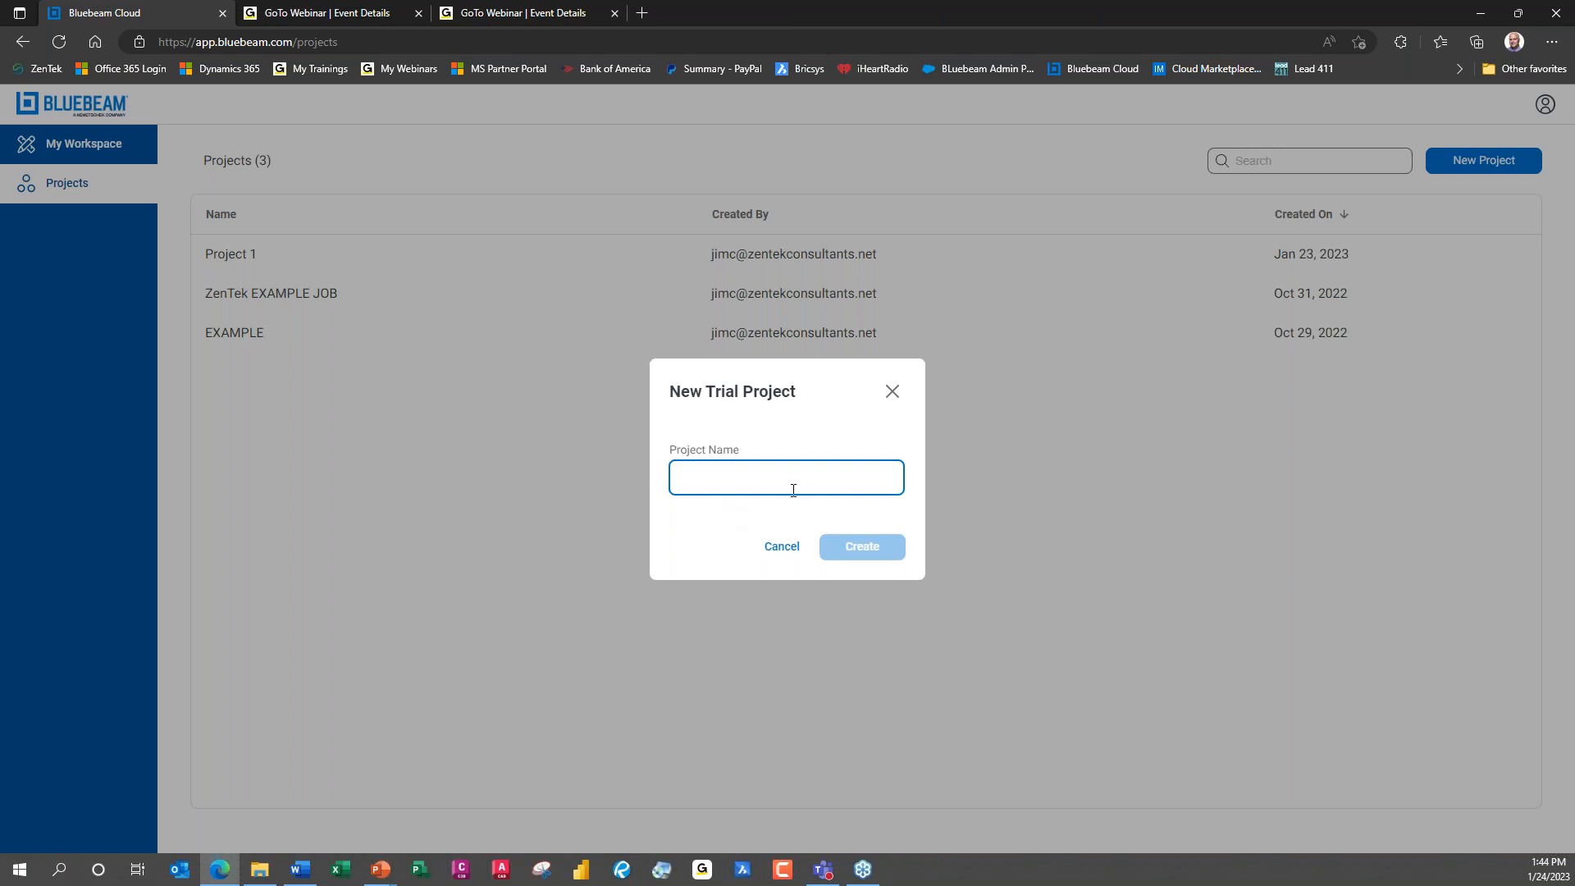
type("Webinar")
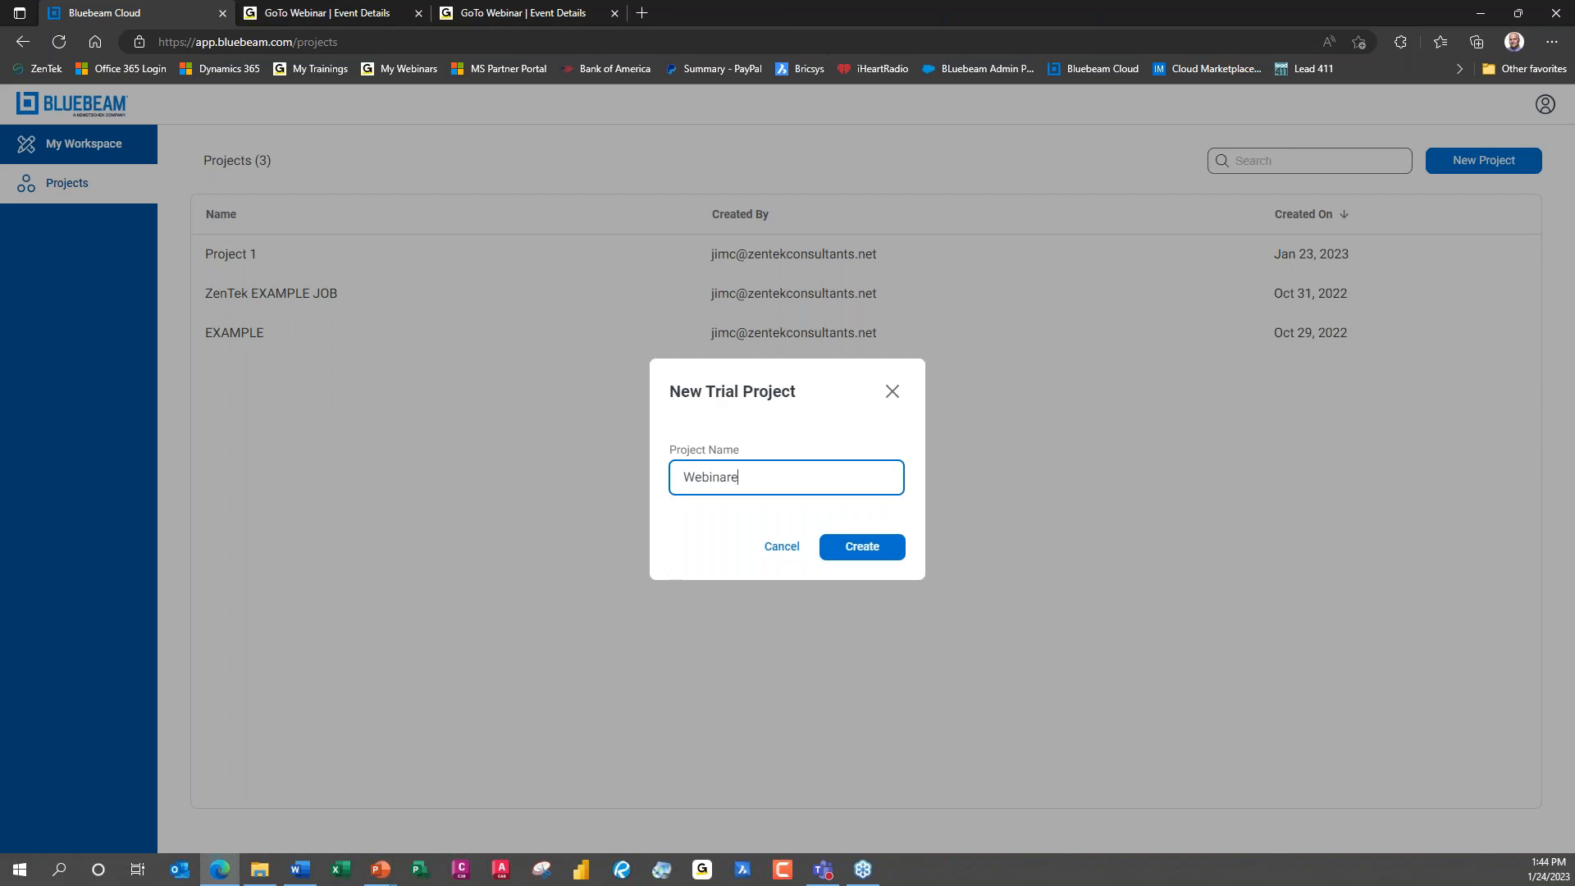
left_click(879, 558)
Open the Webinar project and confirm the prefilled profile details.
left_click(267, 263)
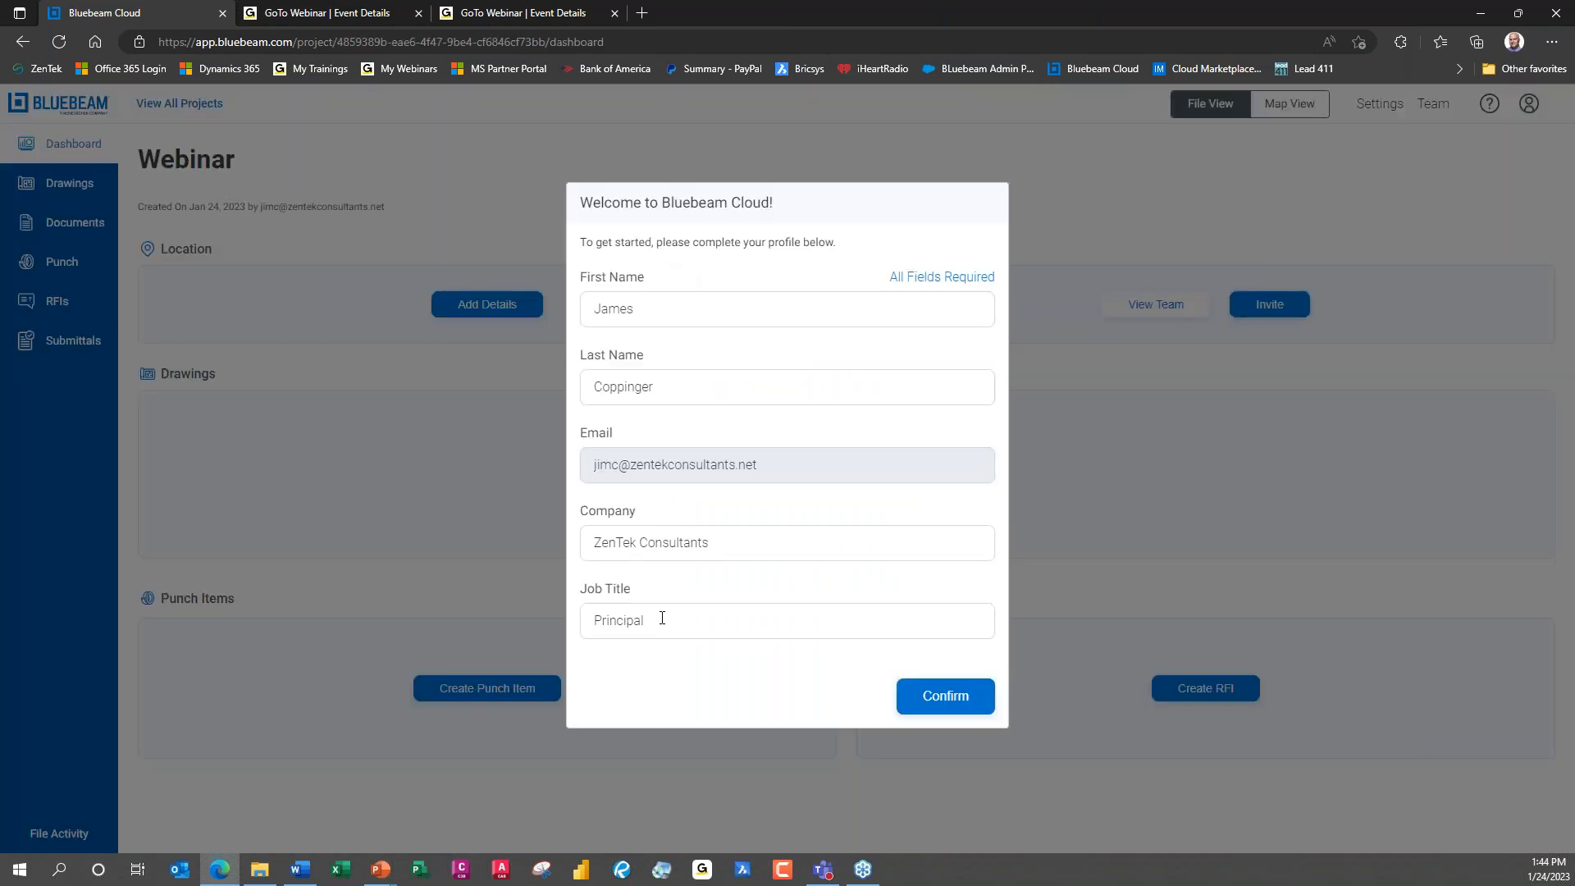
left_click(974, 714)
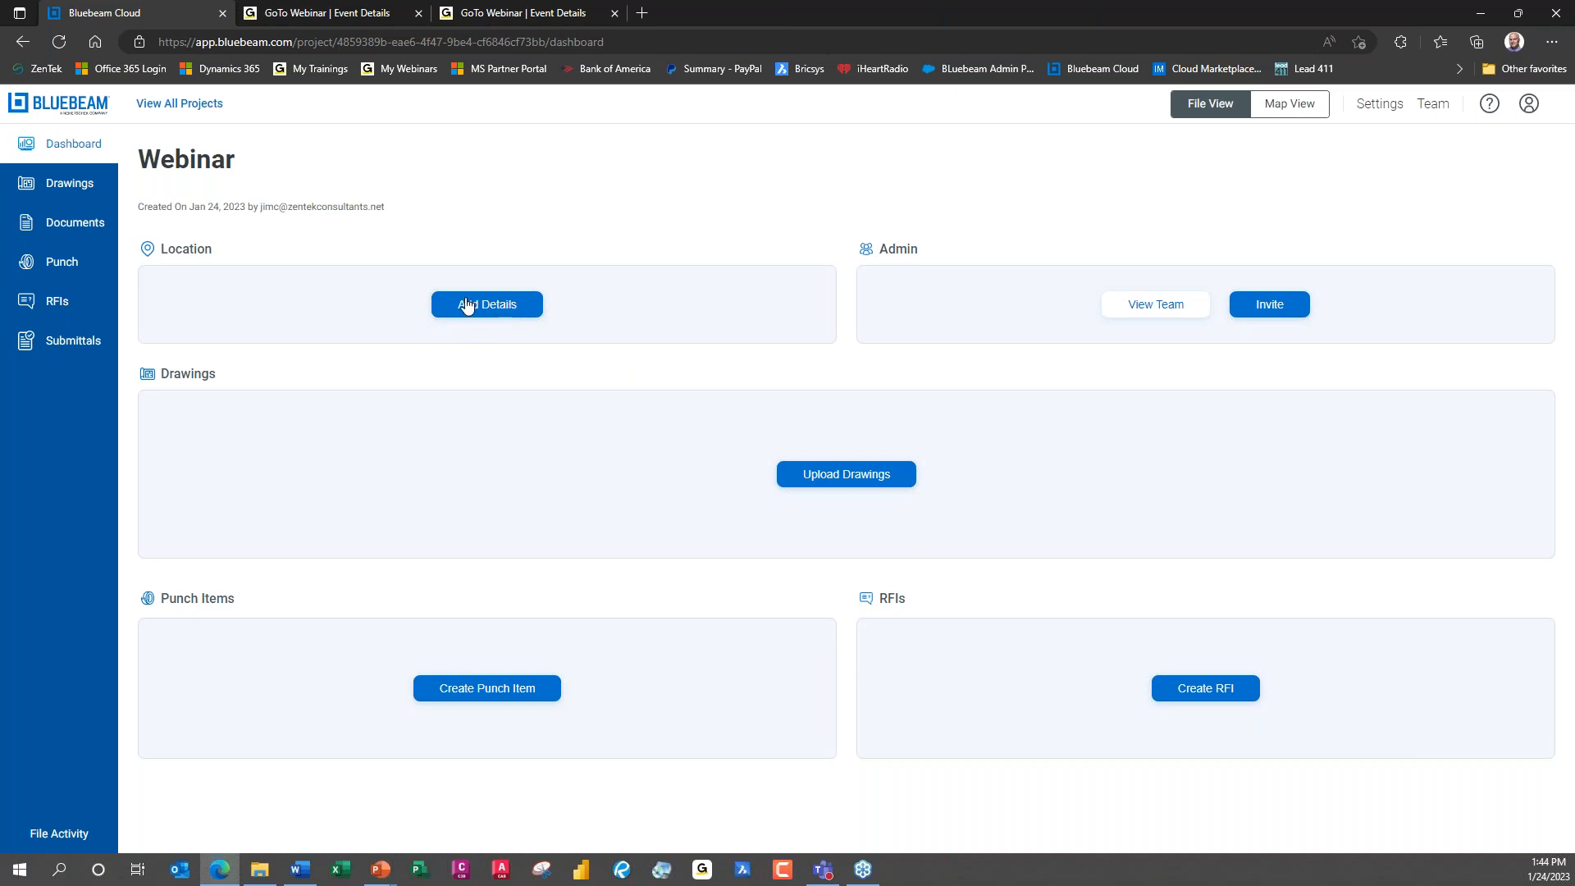
Review the Webinar project's team users and groups, and return to its dashboard.
left_click(1176, 311)
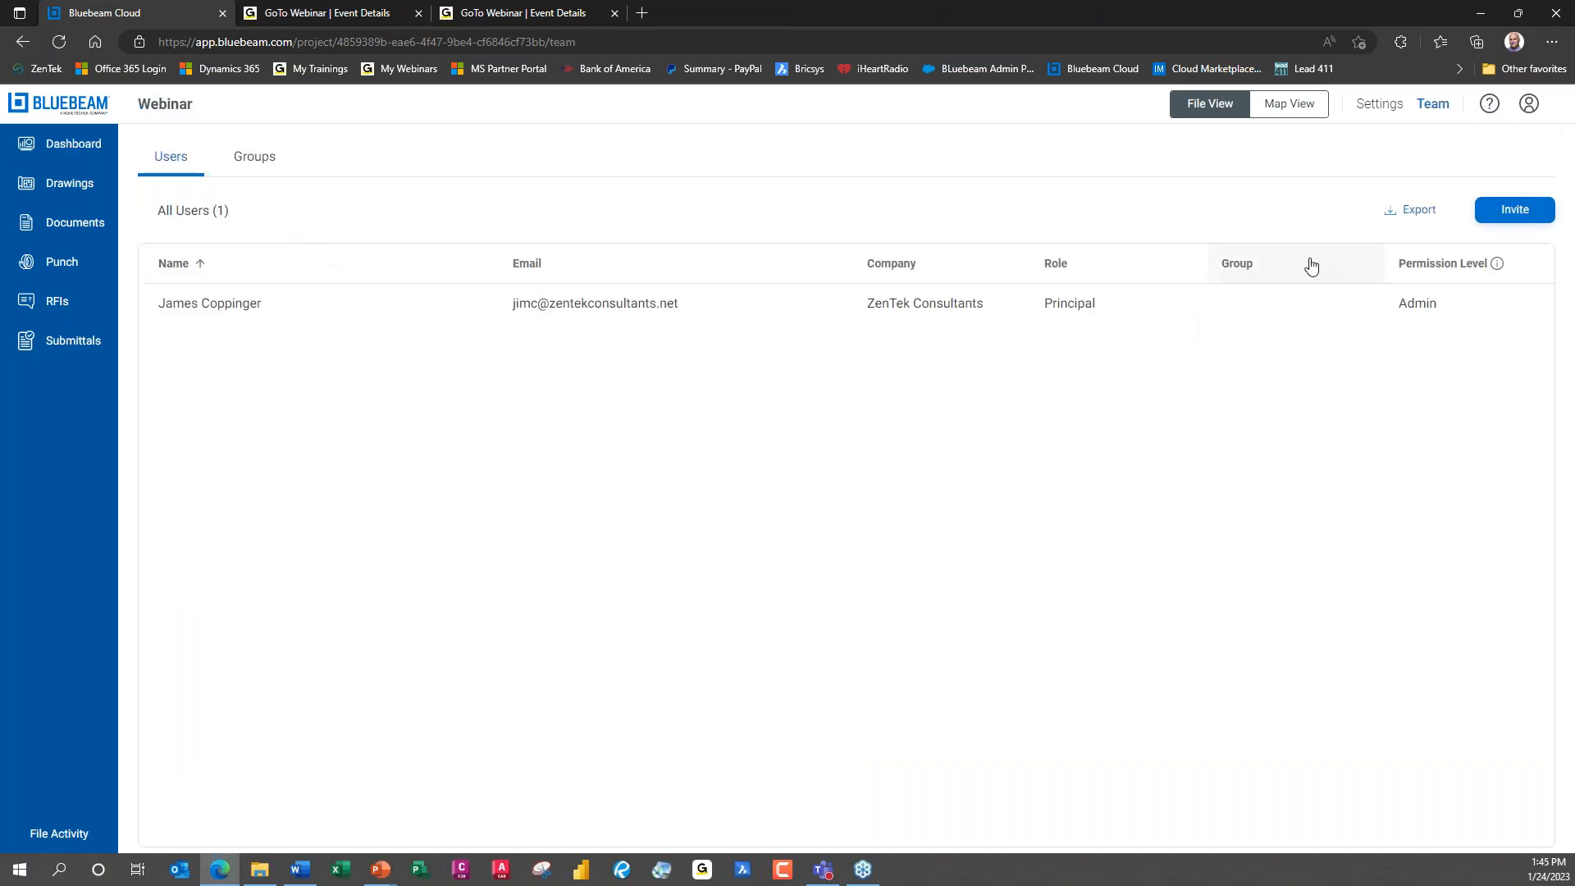
left_click(268, 164)
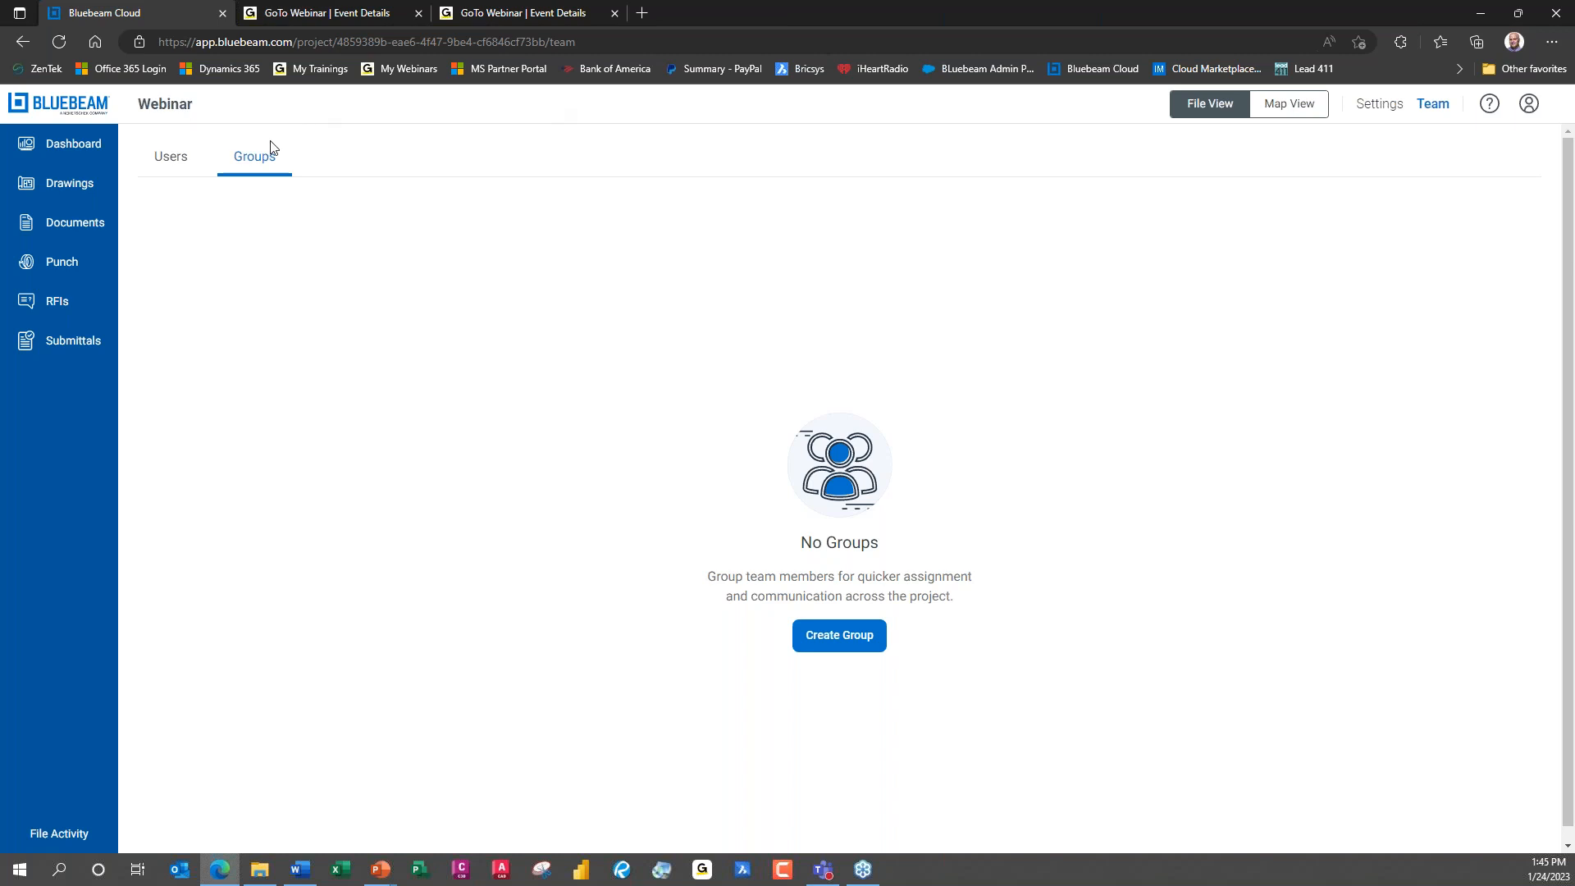
left_click(170, 174)
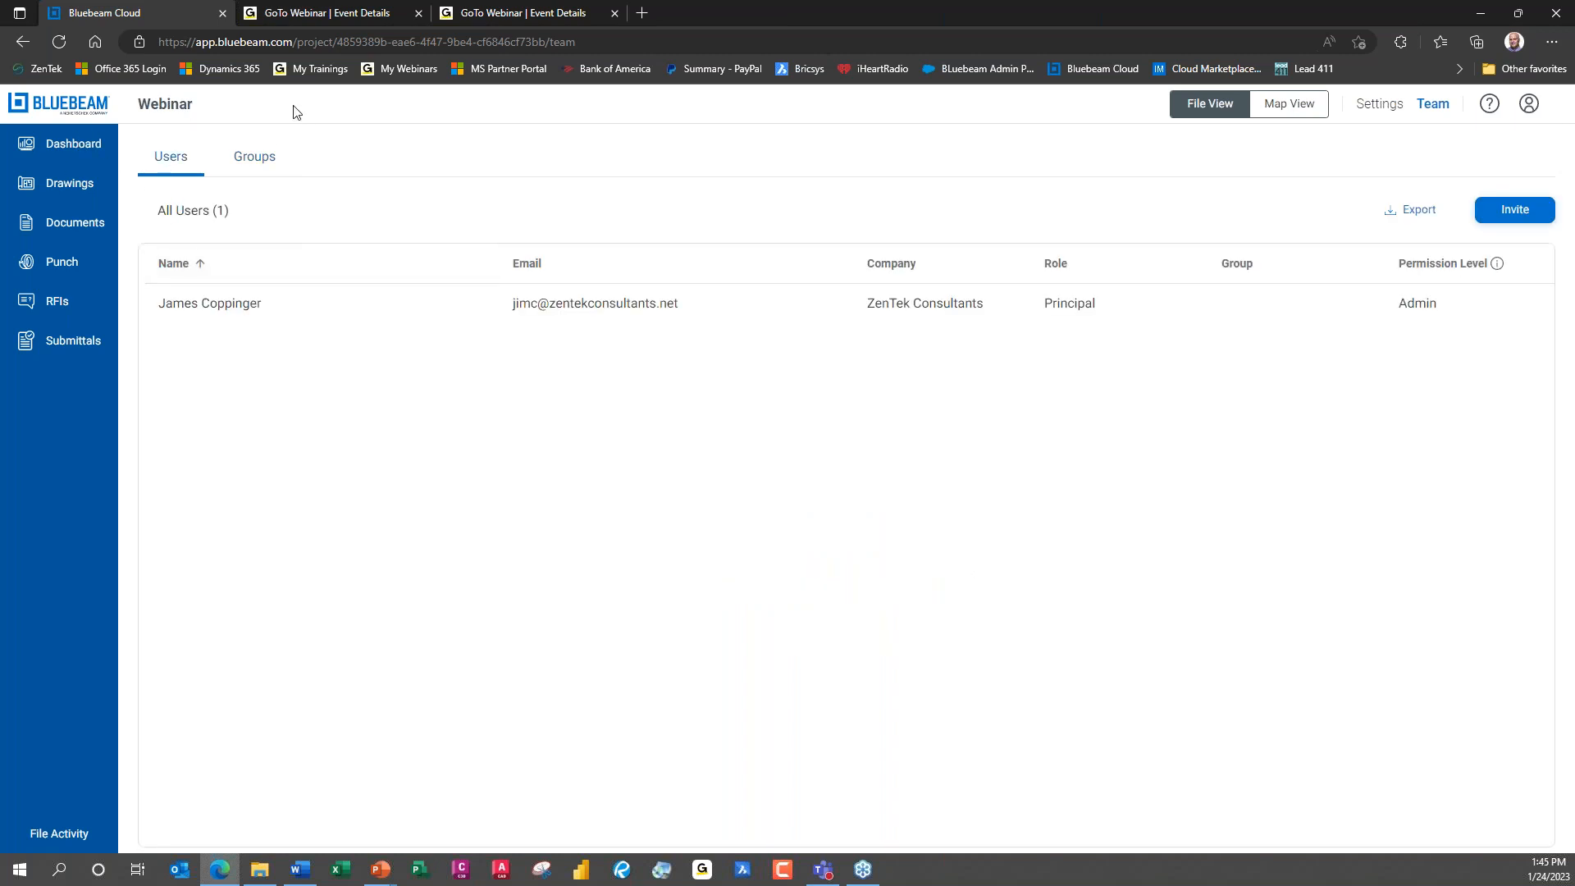
left_click_drag(1436, 105, 1431, 108)
left_click(80, 146)
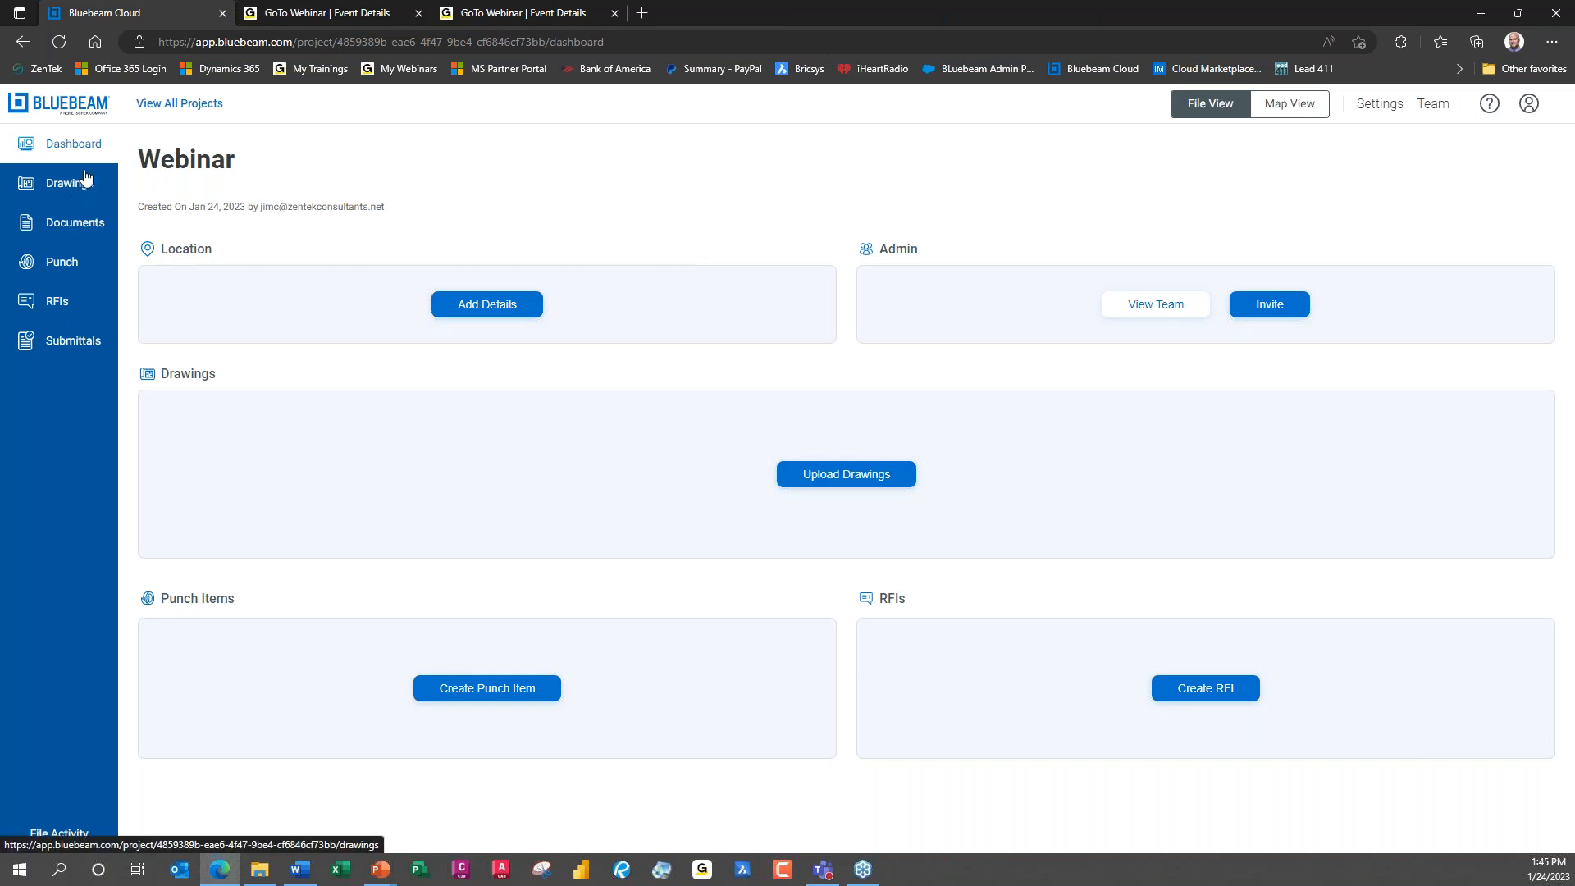
Return to the project list and open the ZenTek EXAMPLE JOB project.
left_click(80, 107)
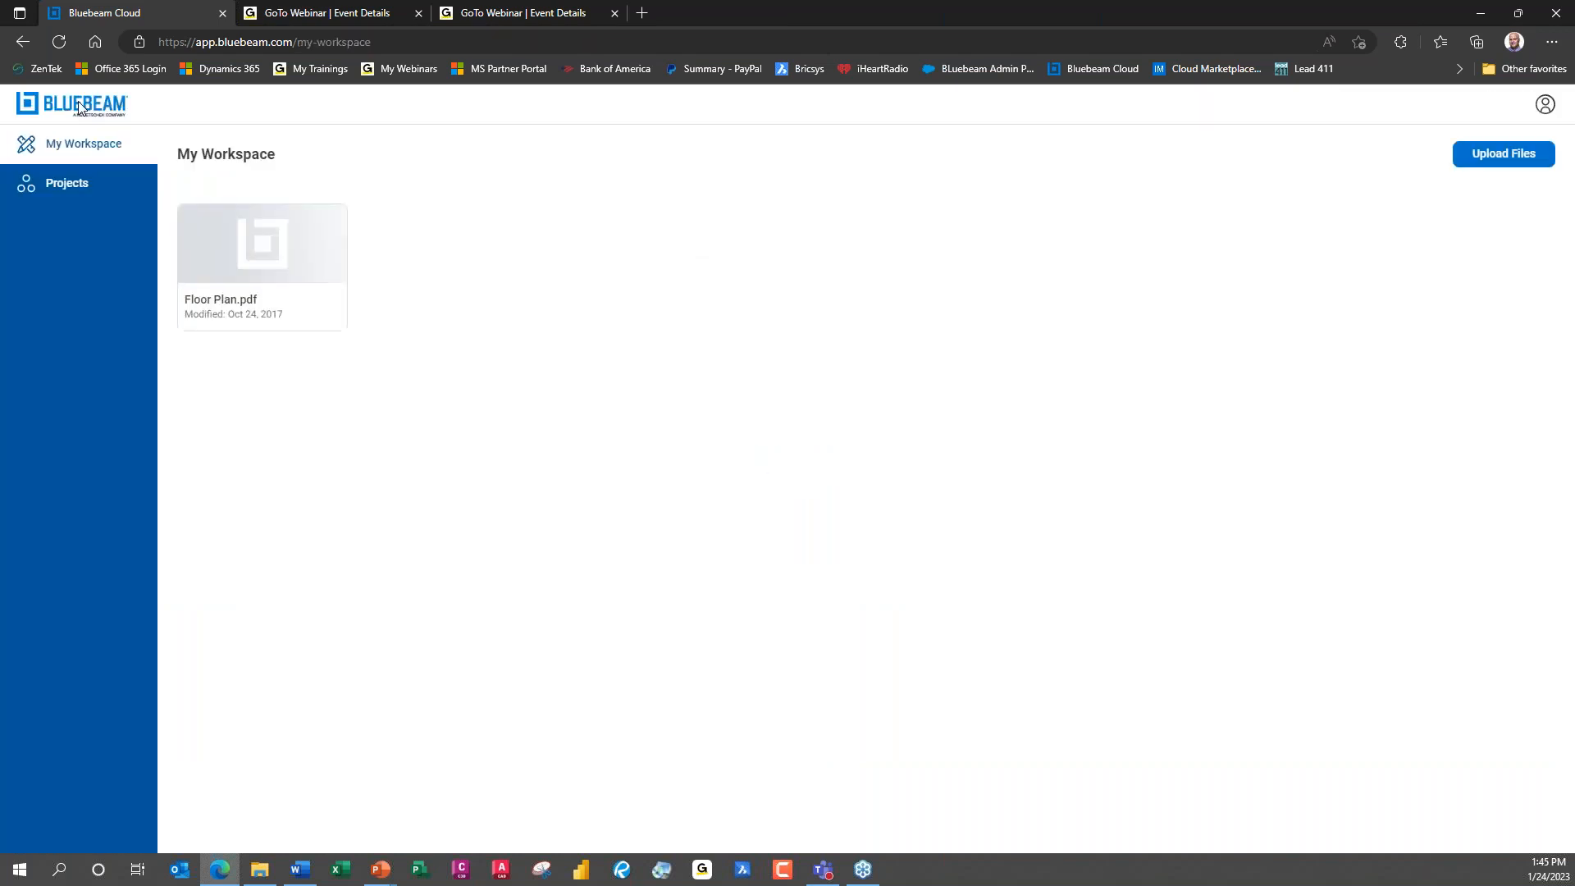
left_click(70, 185)
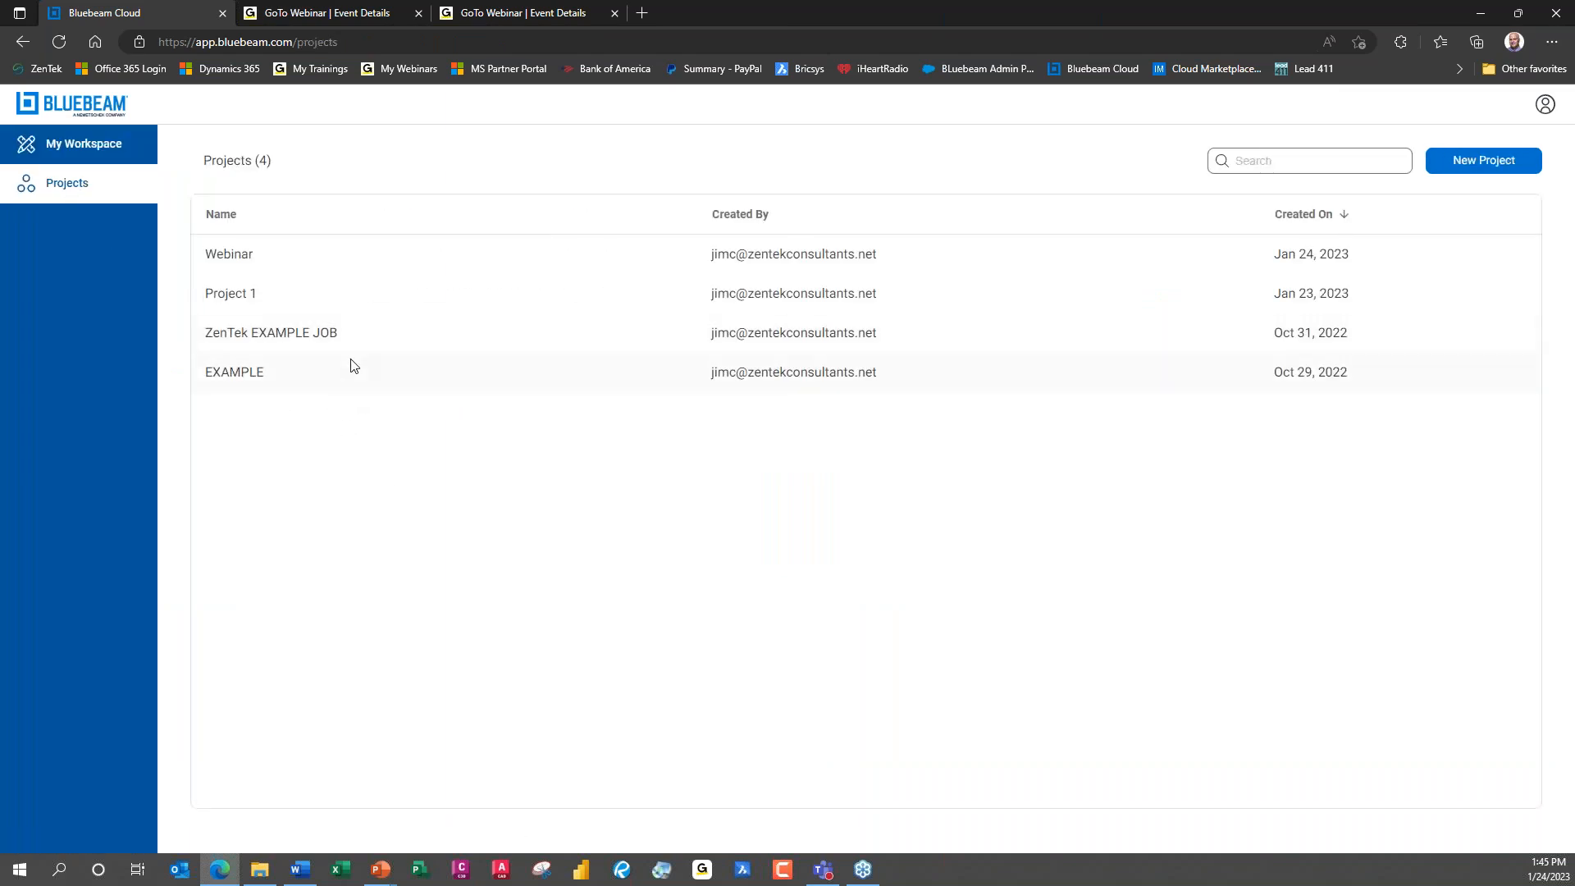
left_click(338, 333)
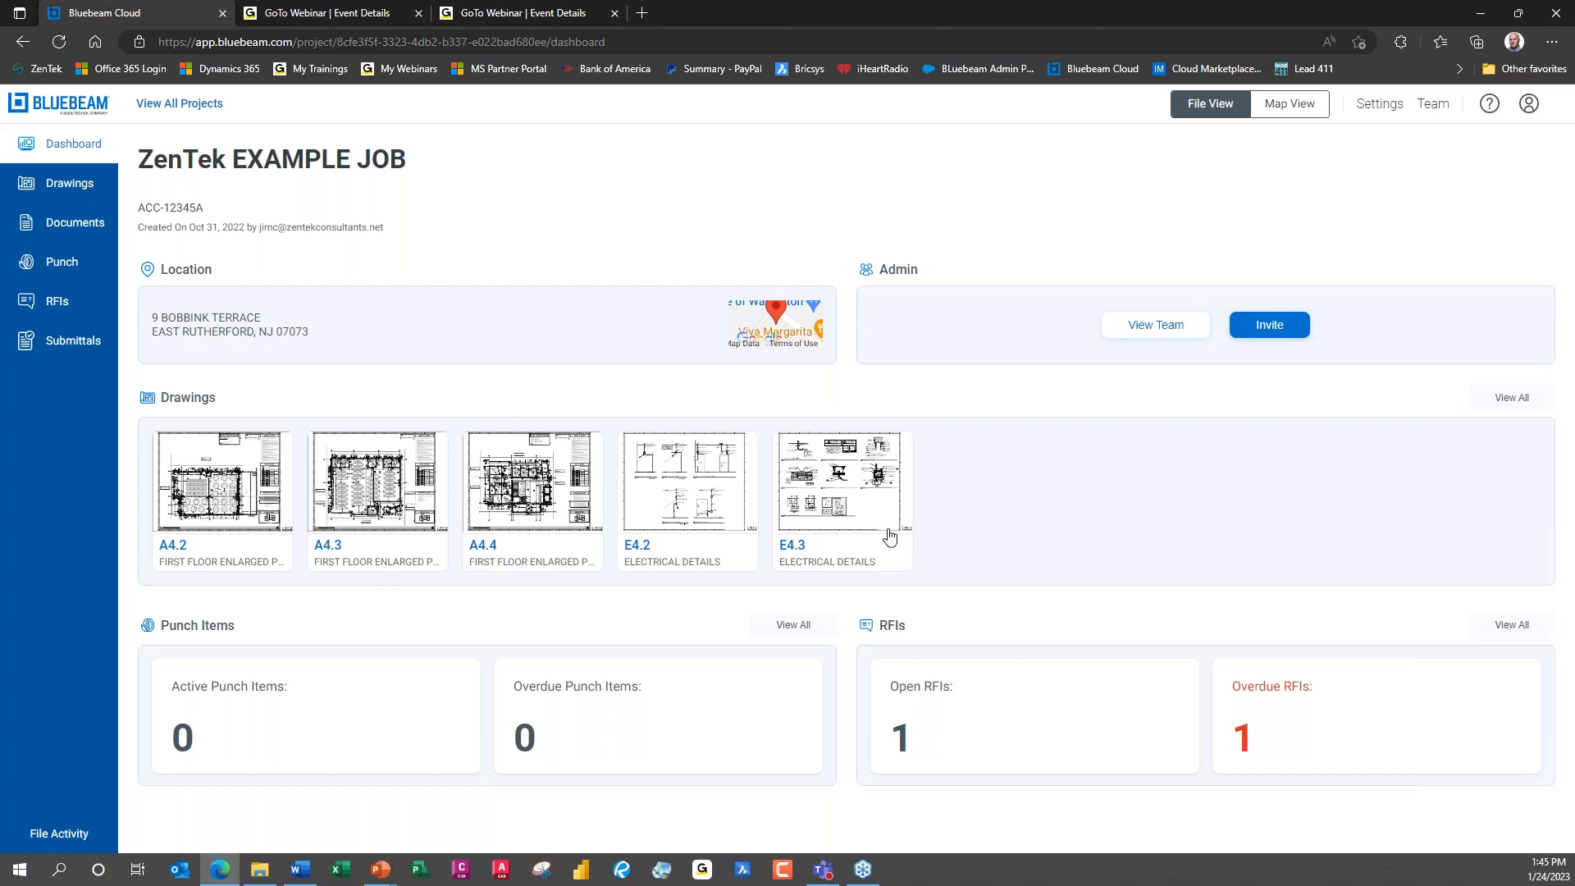
Open drawing A4.2, check its page thumbnails, and move to drawing A4.3, the enlarged first floor plan of Area D.
left_click(222, 508)
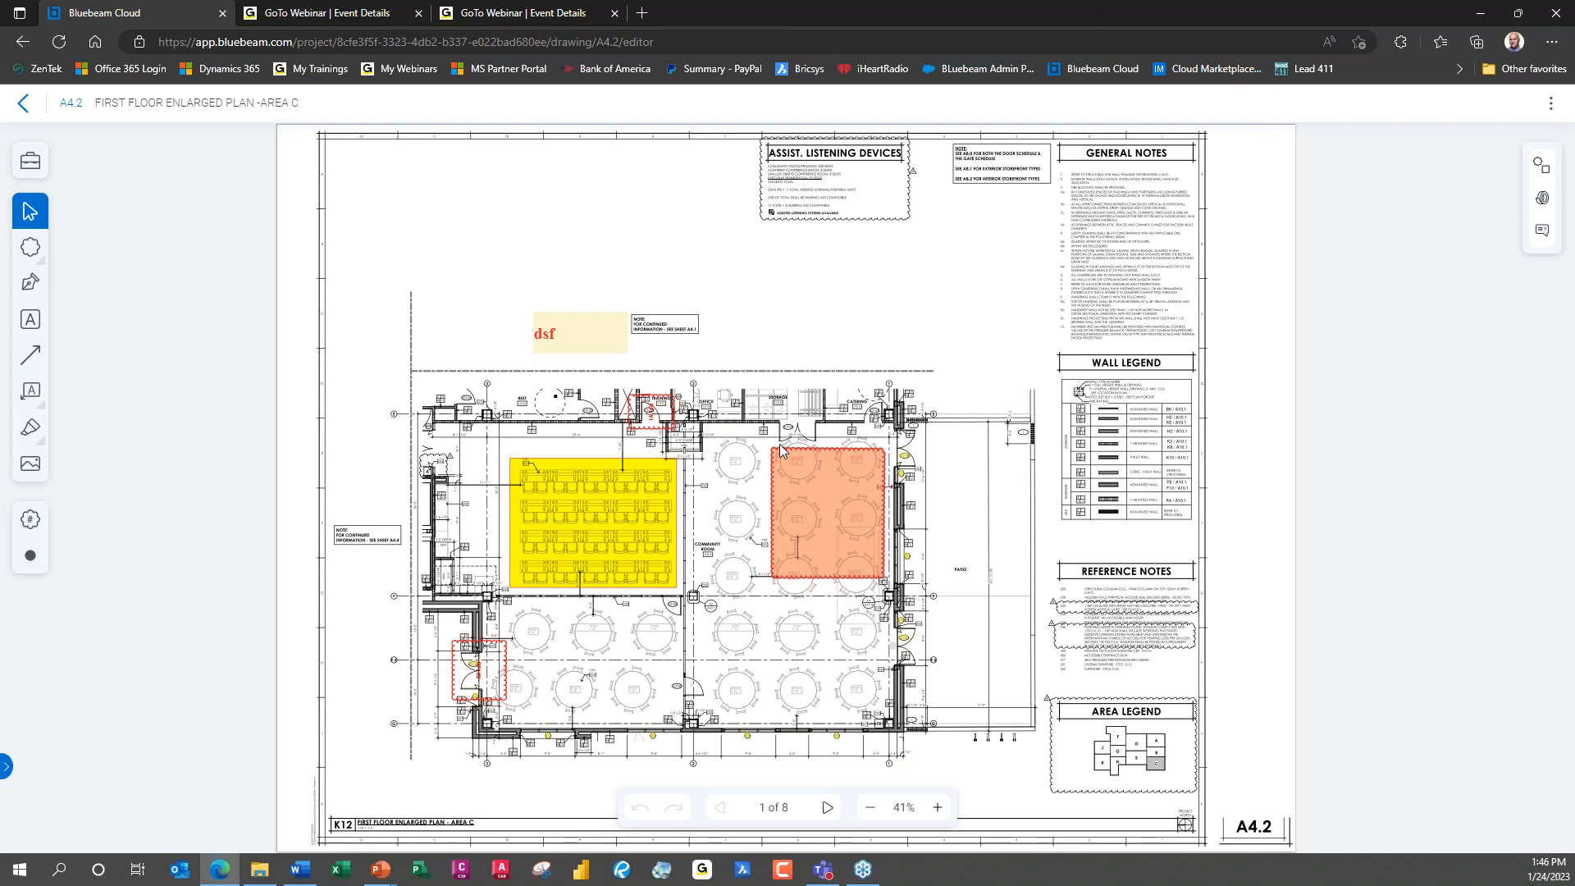
left_click(6, 769)
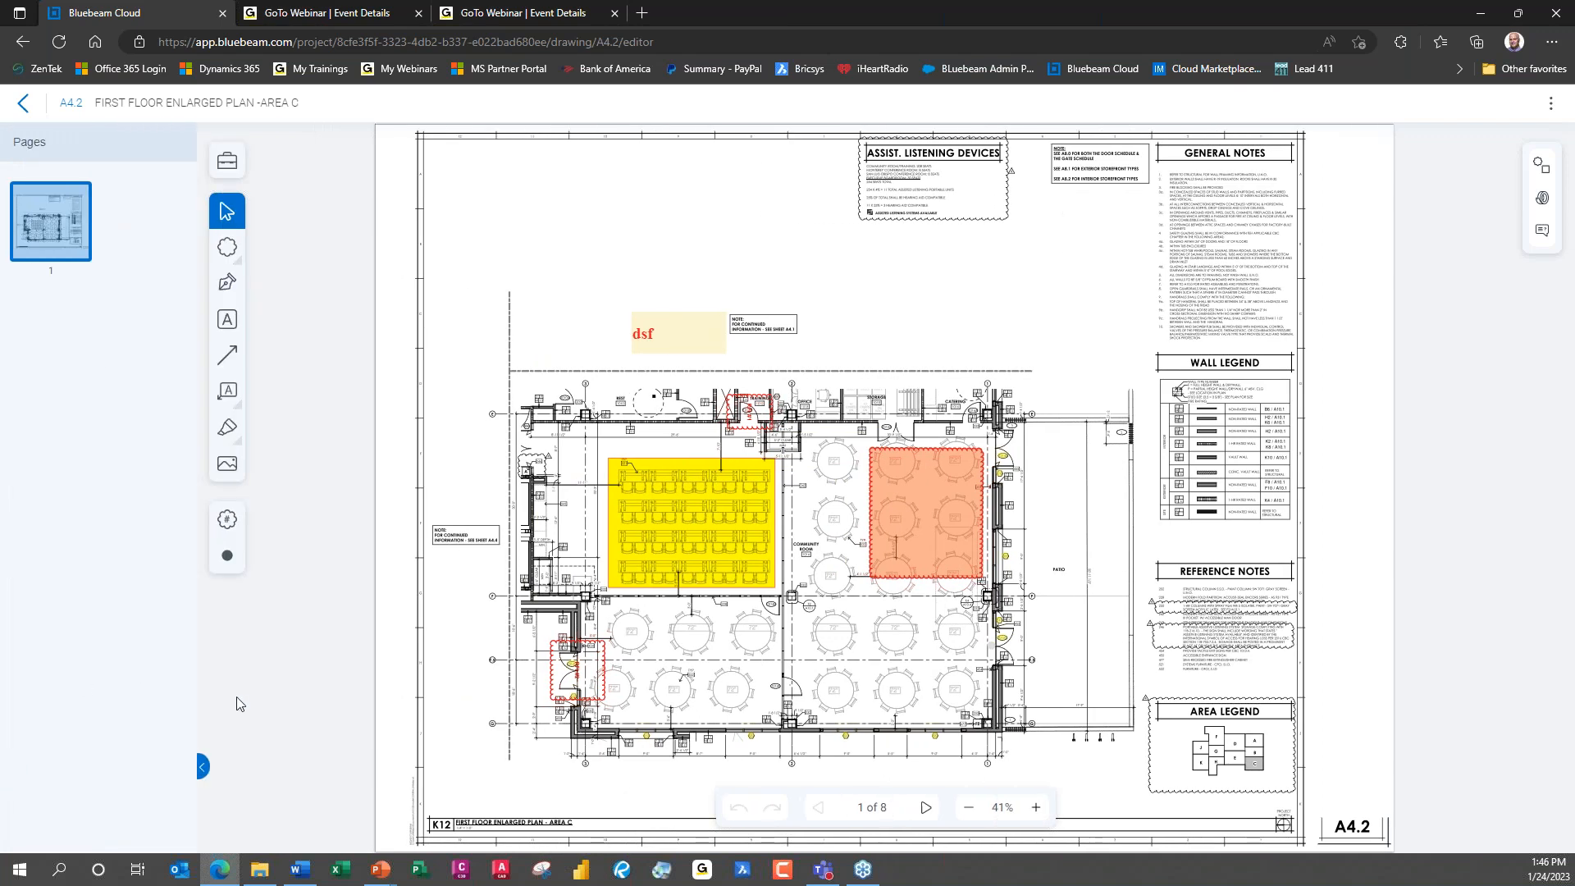
left_click(202, 769)
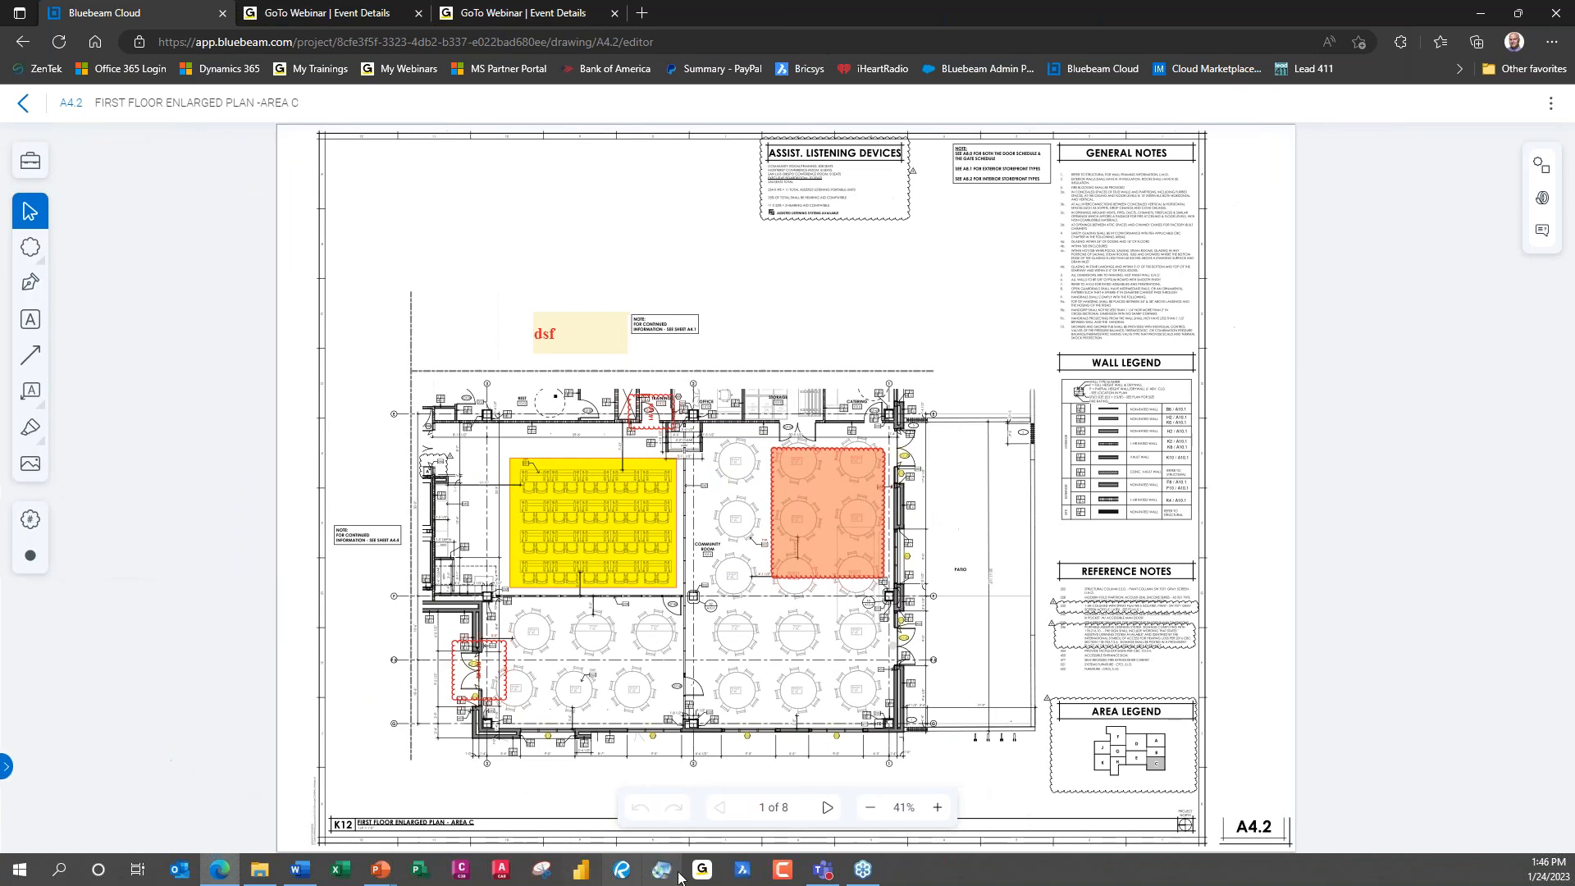
left_click(831, 807)
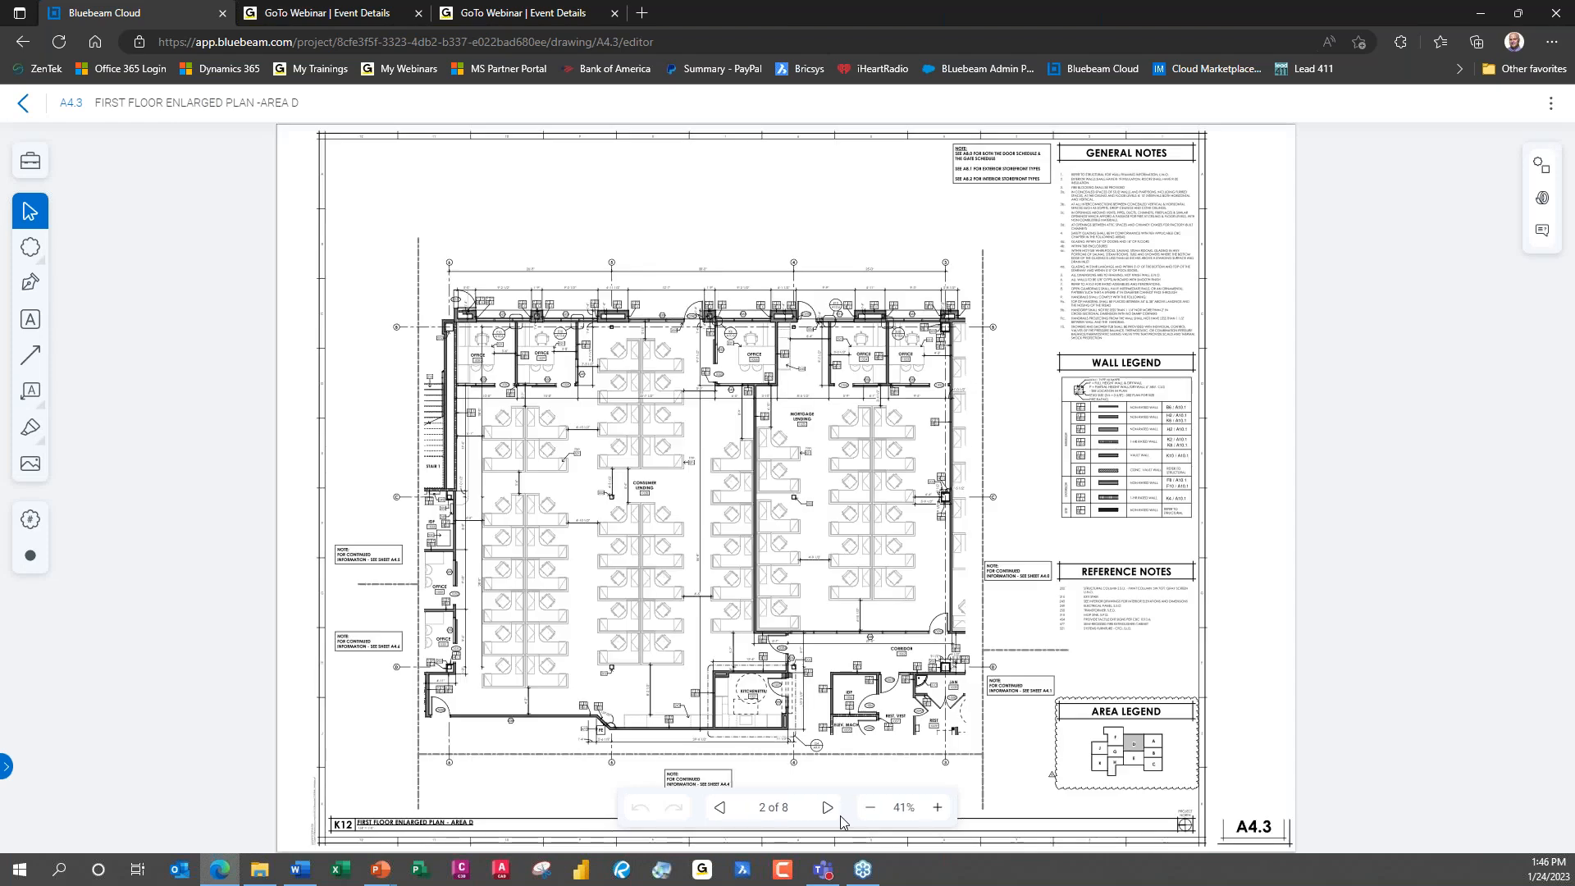
left_click(722, 810)
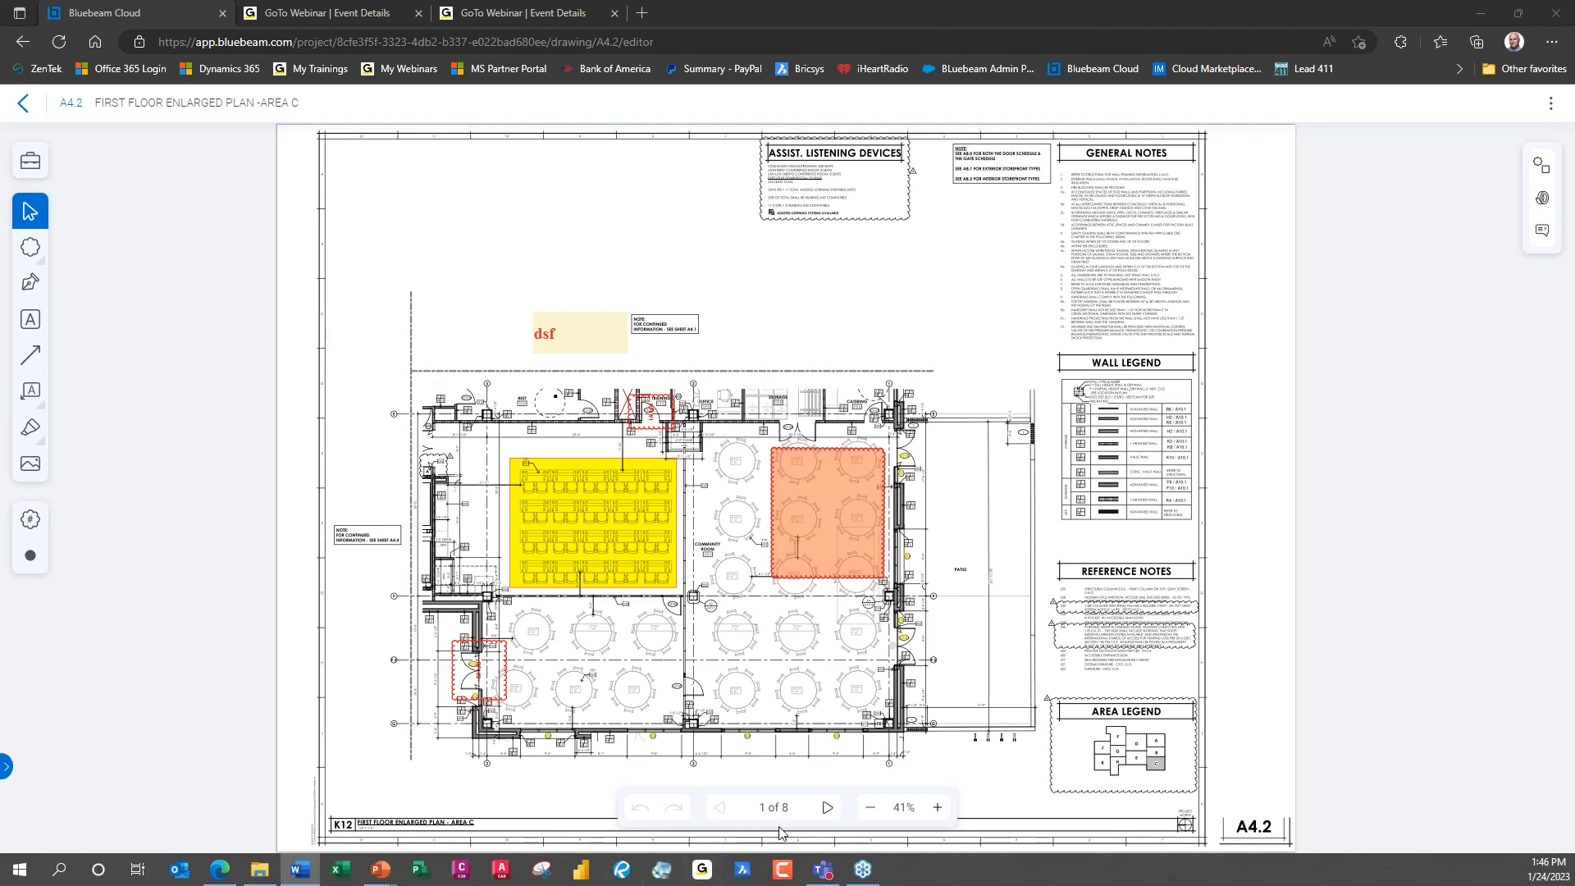
left_click(827, 807)
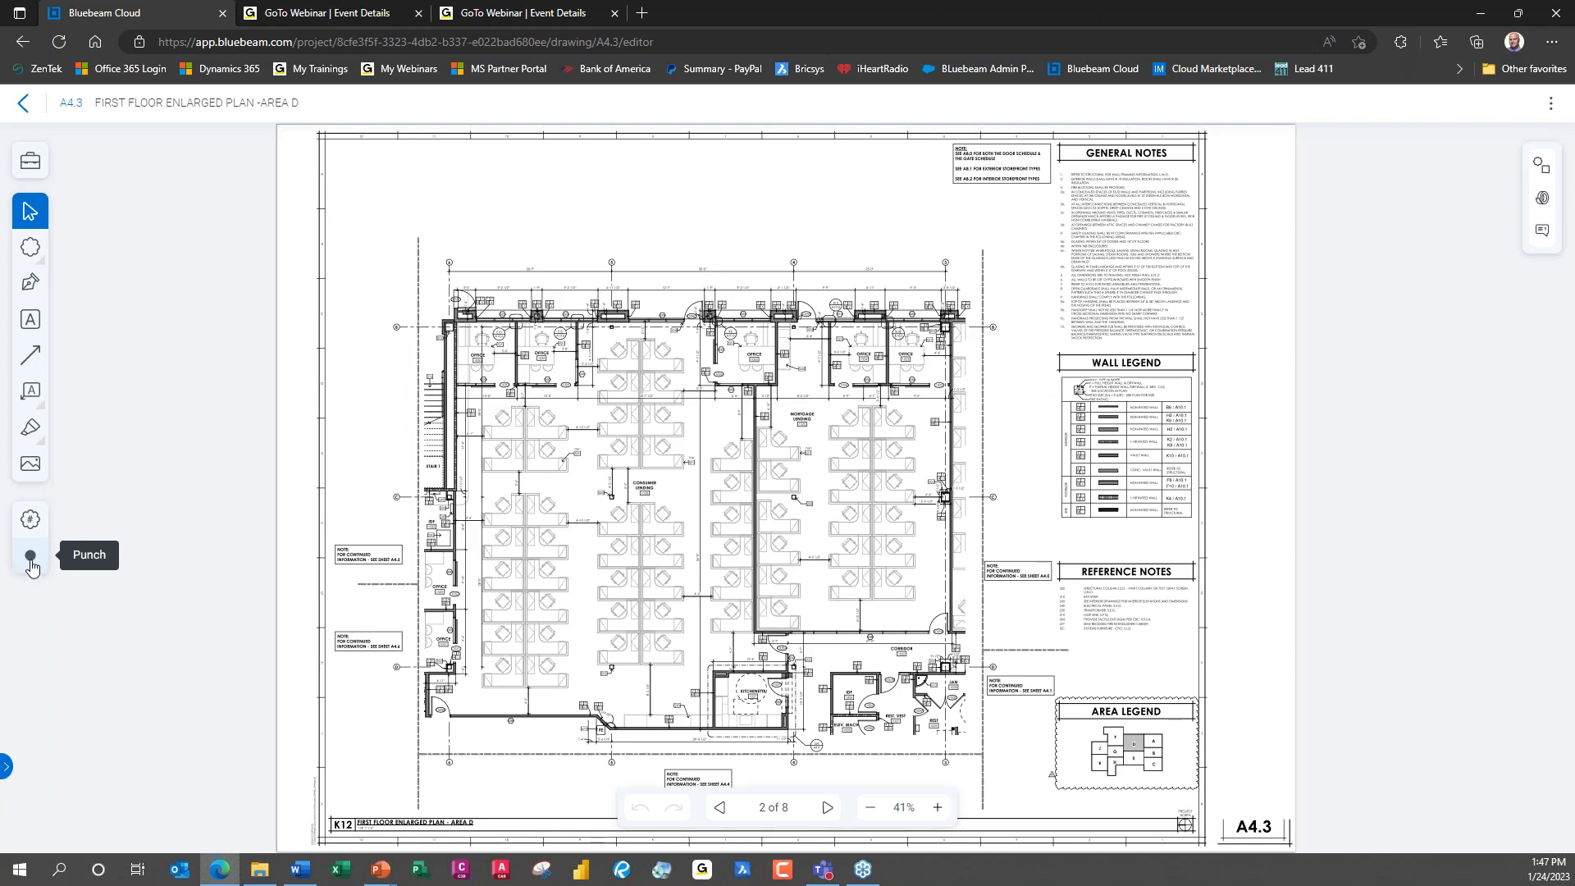
Place a punch item at the Mortgage Lending entrance door with location "Mortgage Lending" and description "Door Handle is missing".
left_click(31, 566)
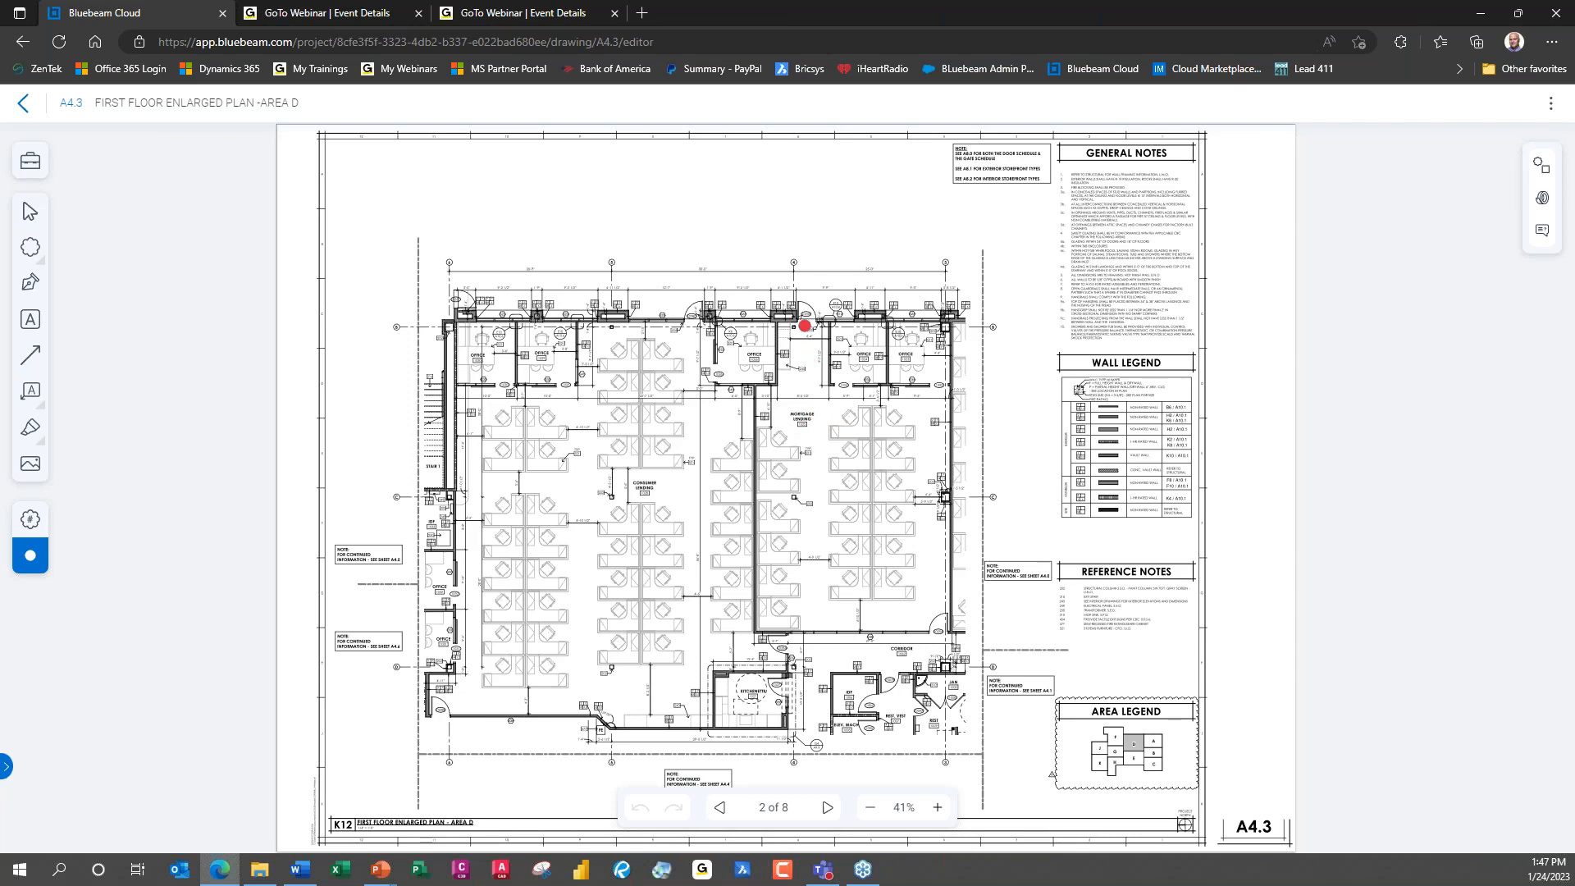
left_click(806, 321)
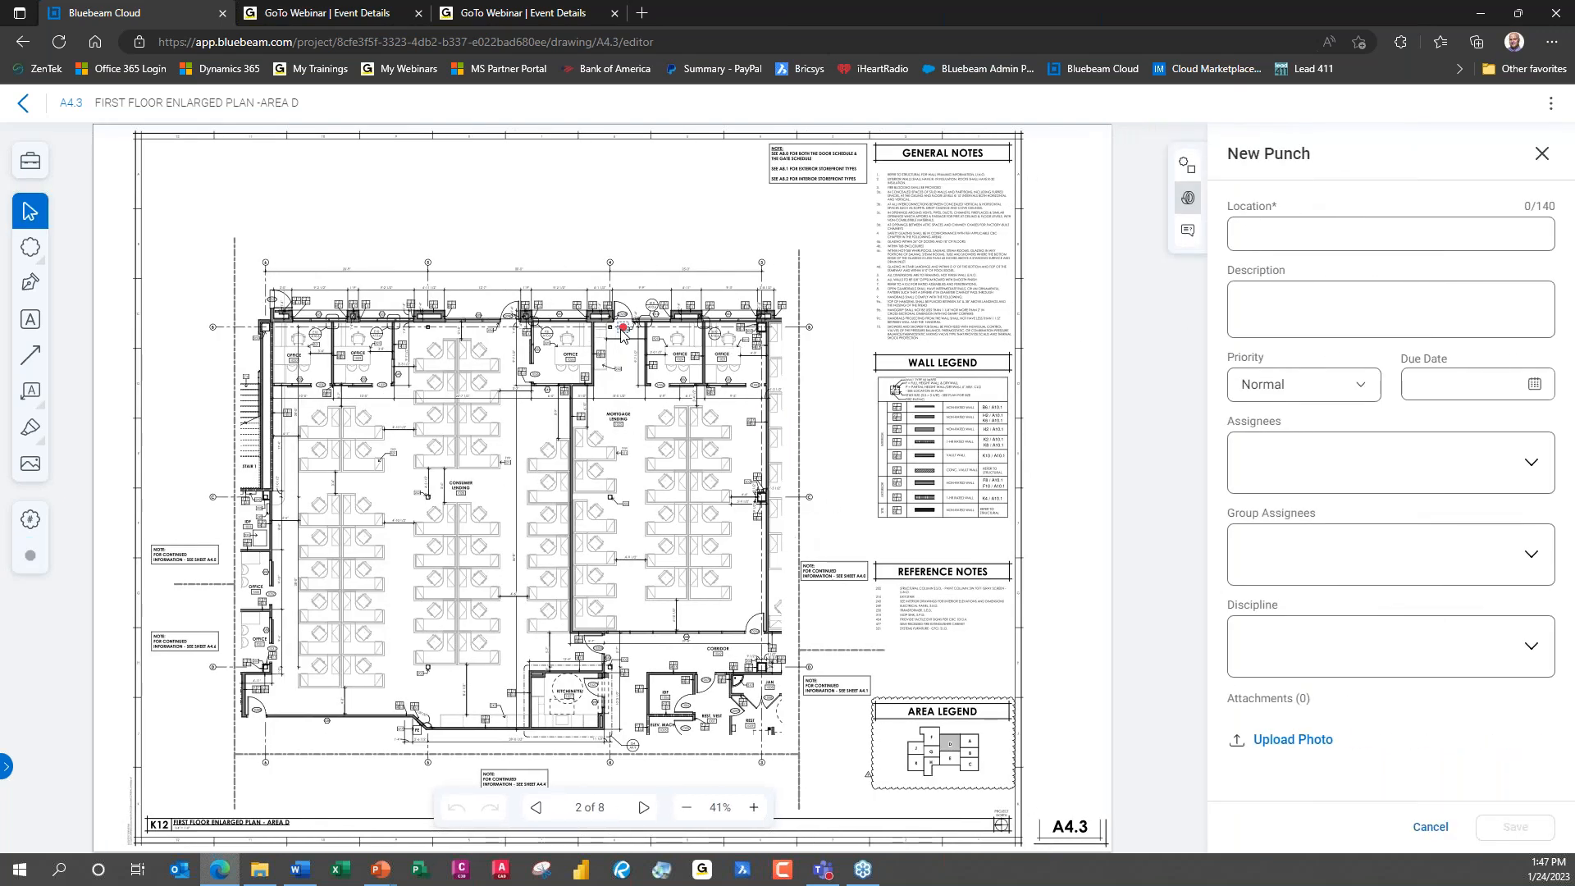
left_click(1458, 240)
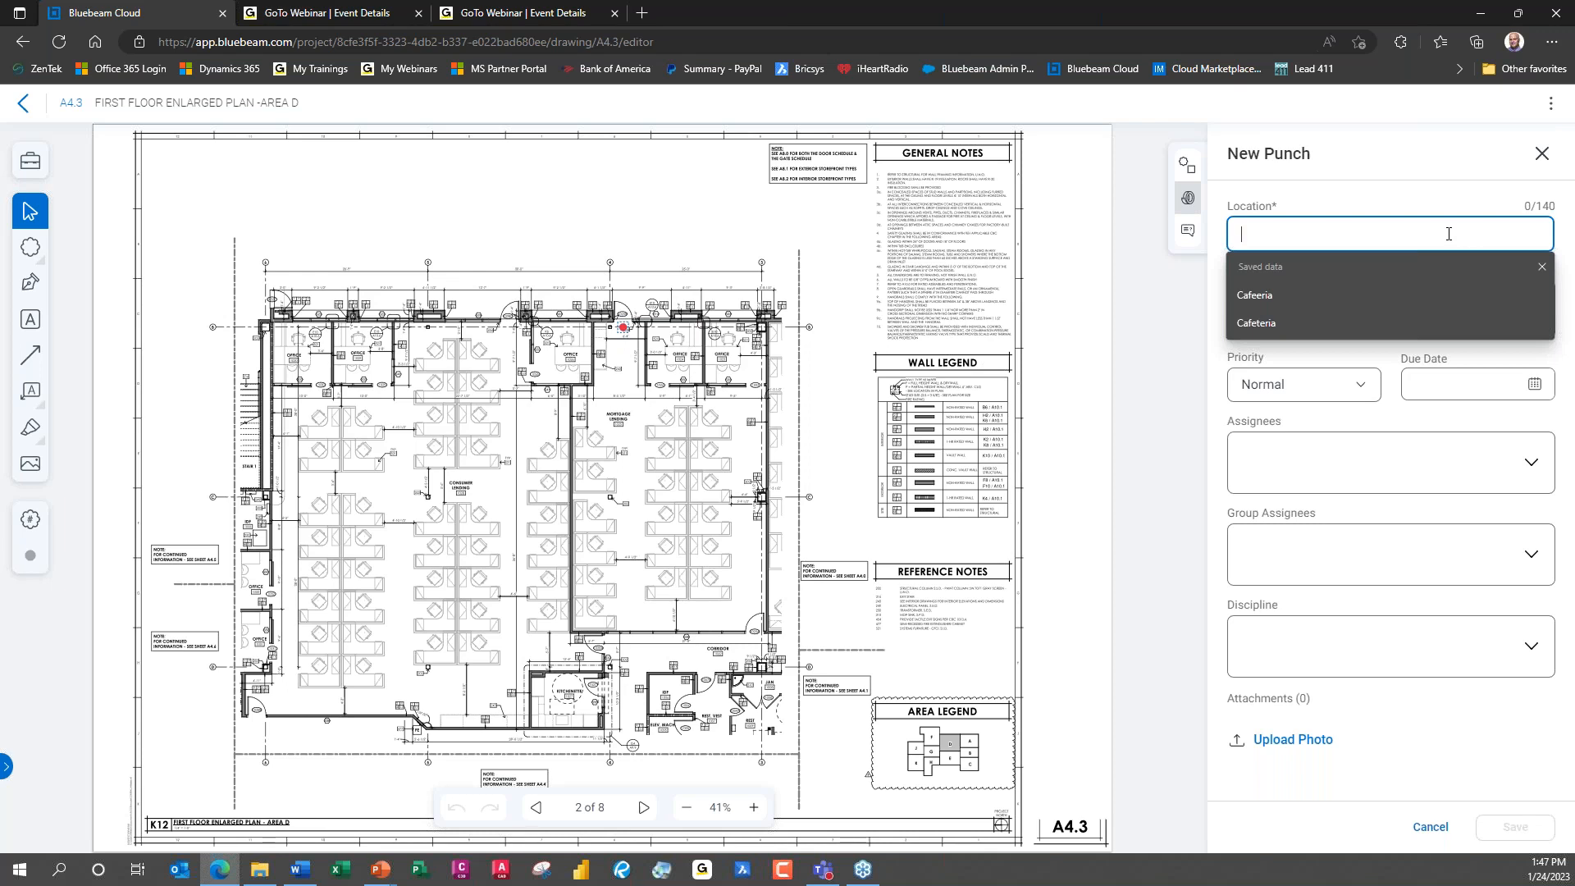
type("Mortgage Lending")
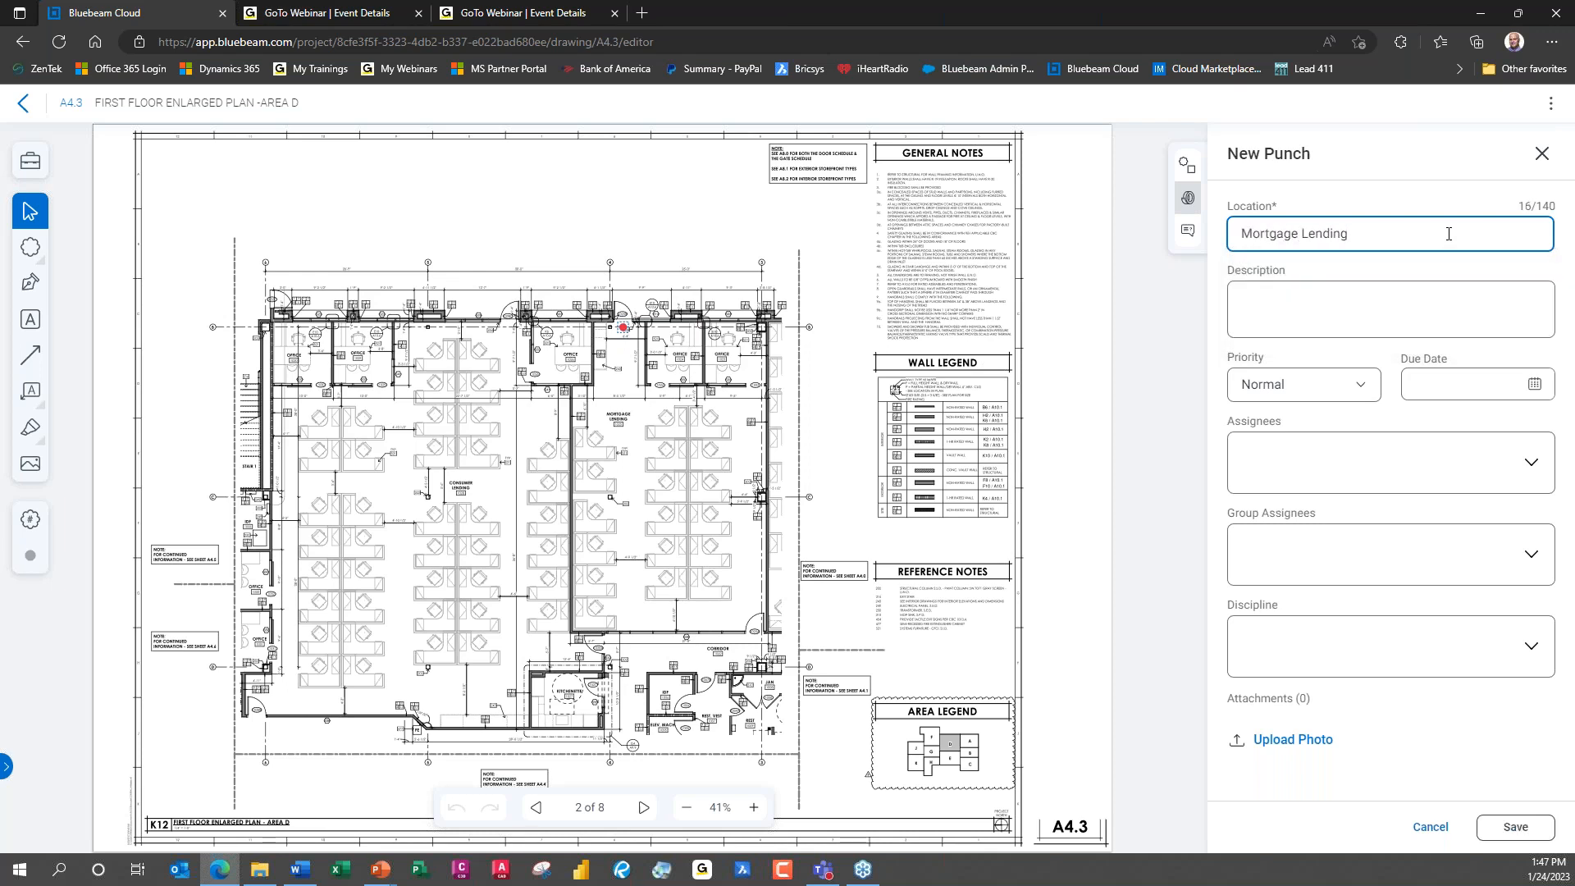
left_click(1359, 298)
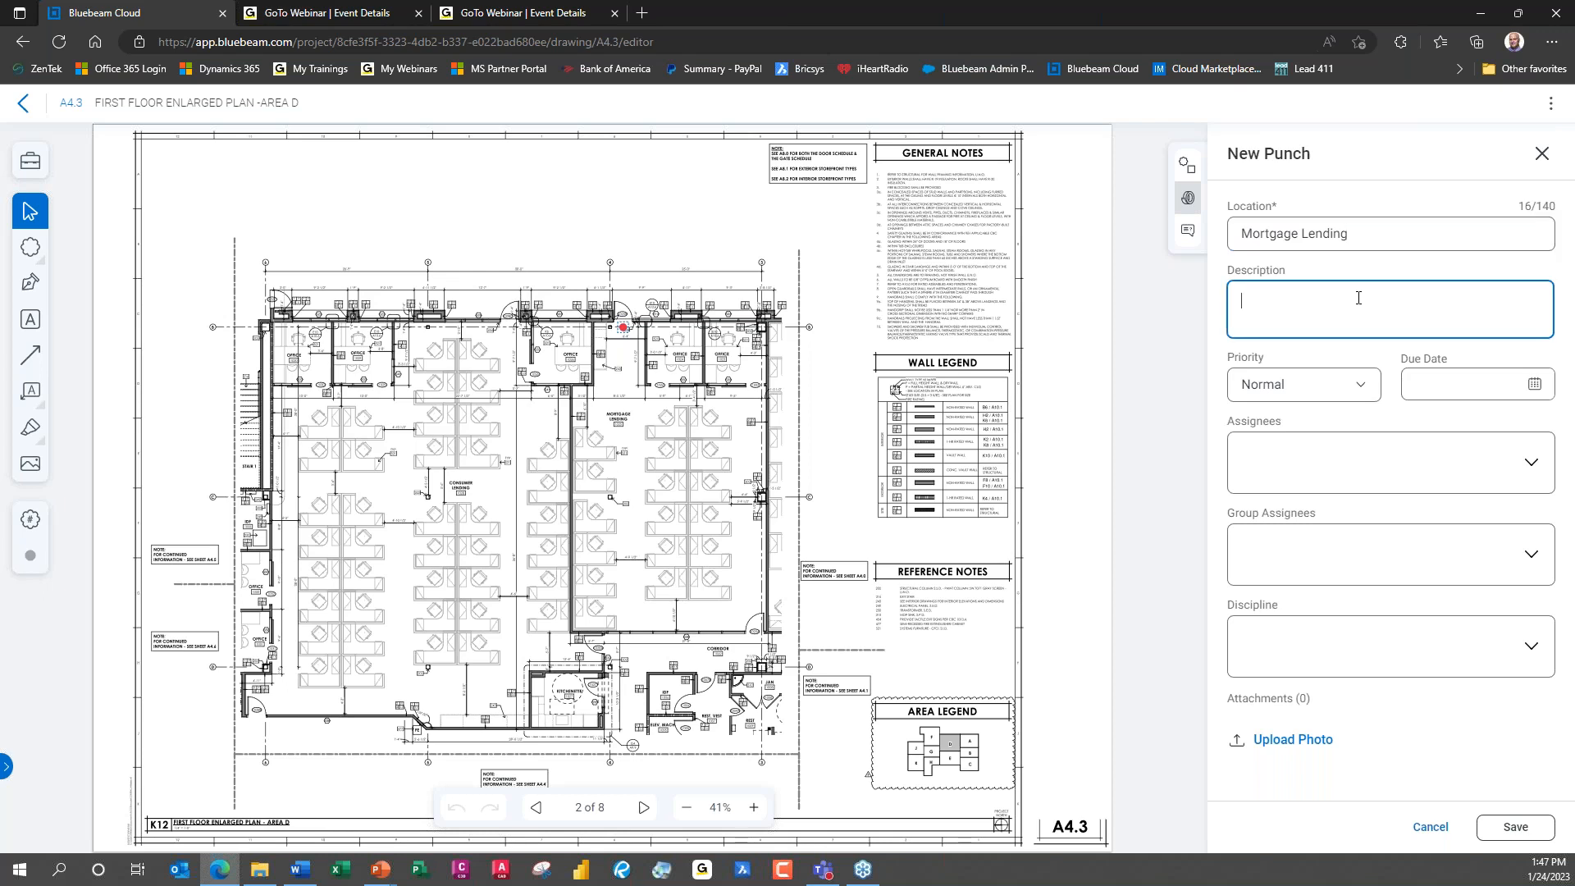
type("Door Handle is missing")
Set the punch item's priority to Low and its due date to 02/03/2023.
left_click(1371, 387)
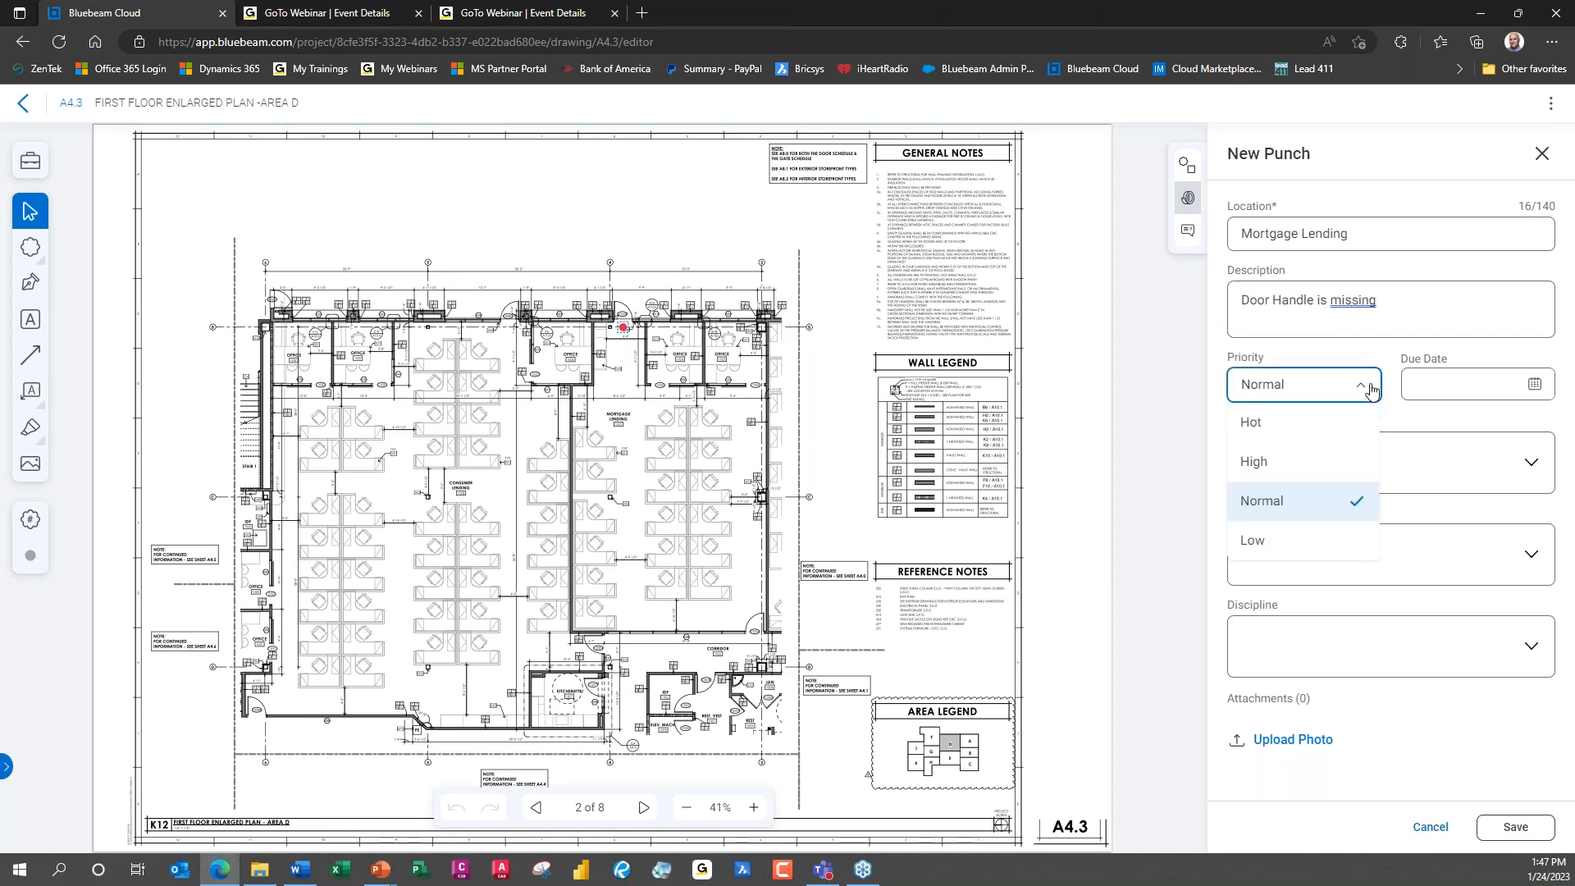
left_click(1317, 540)
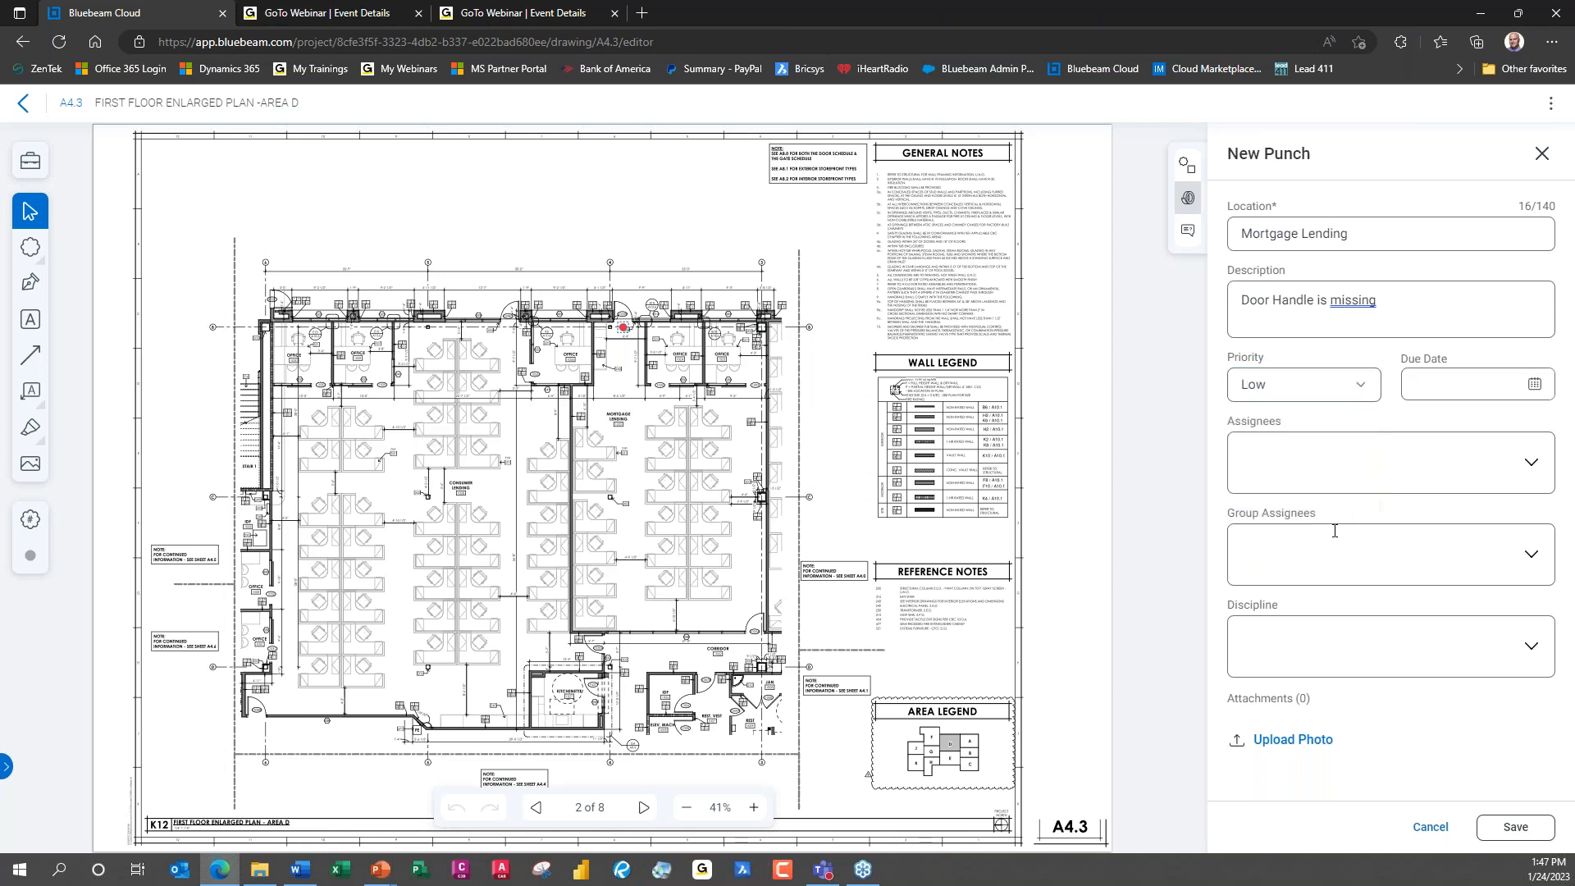
left_click(1534, 388)
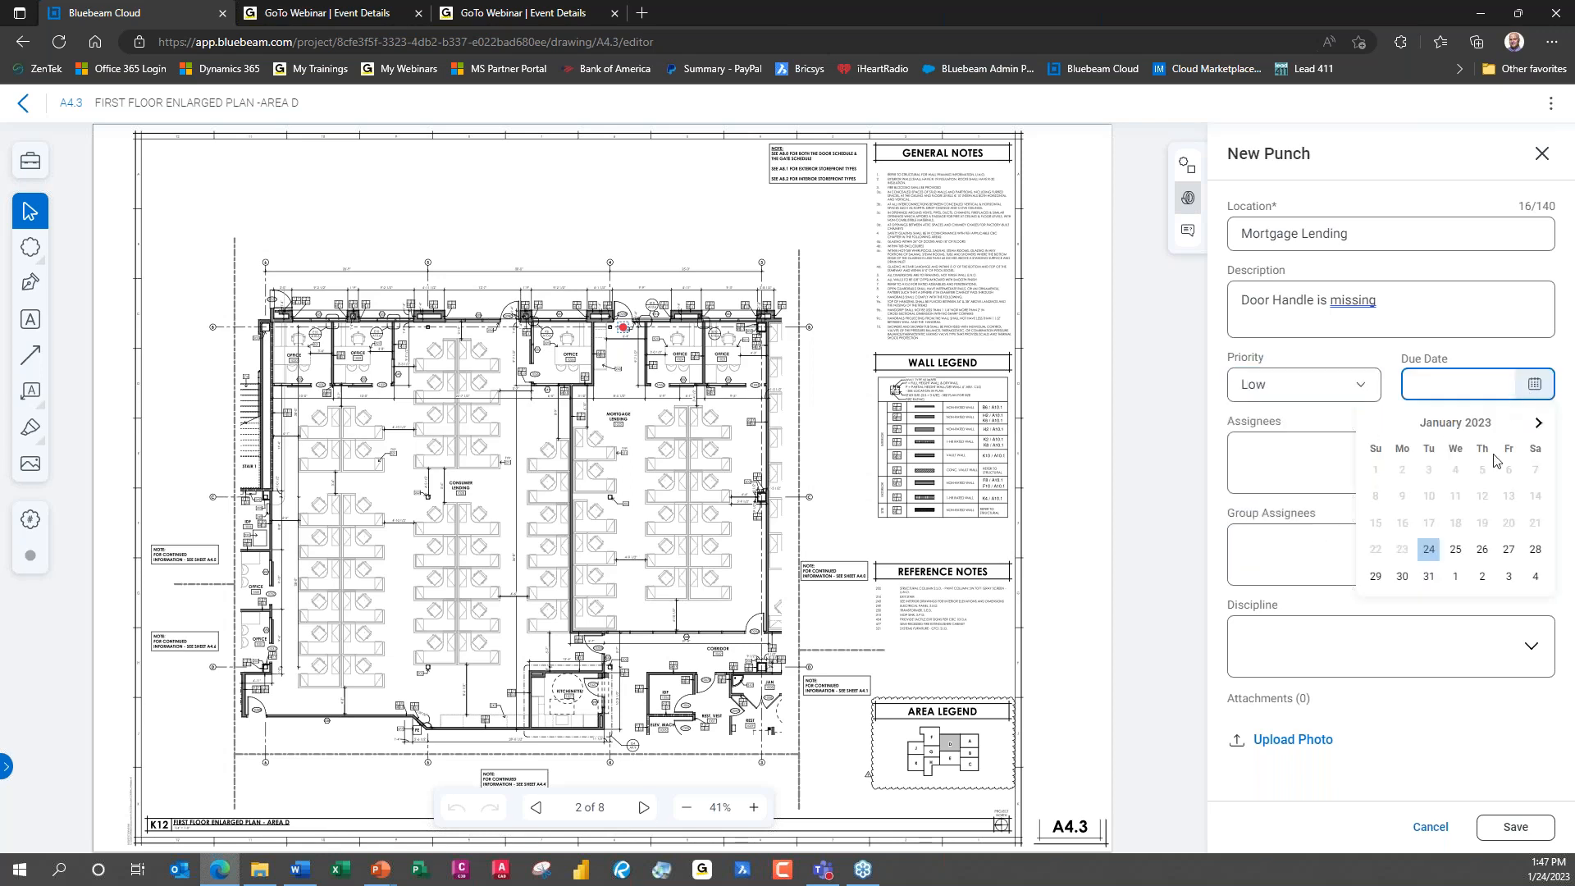
left_click(1507, 578)
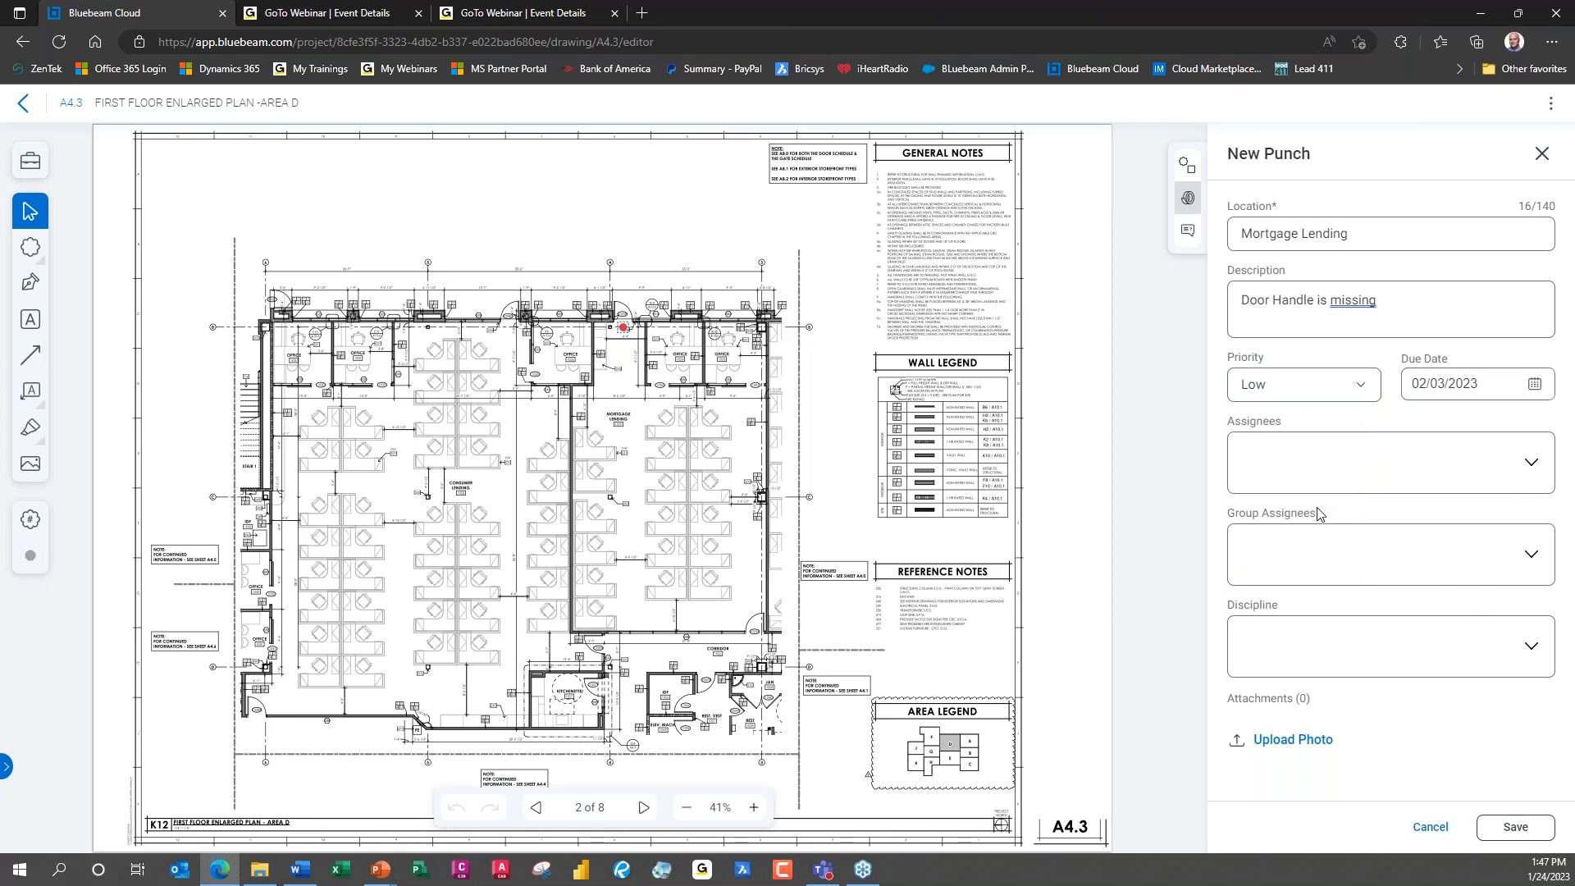
Assign the punch item to the listed team member and to the ZenTek Employees group.
left_click(1533, 467)
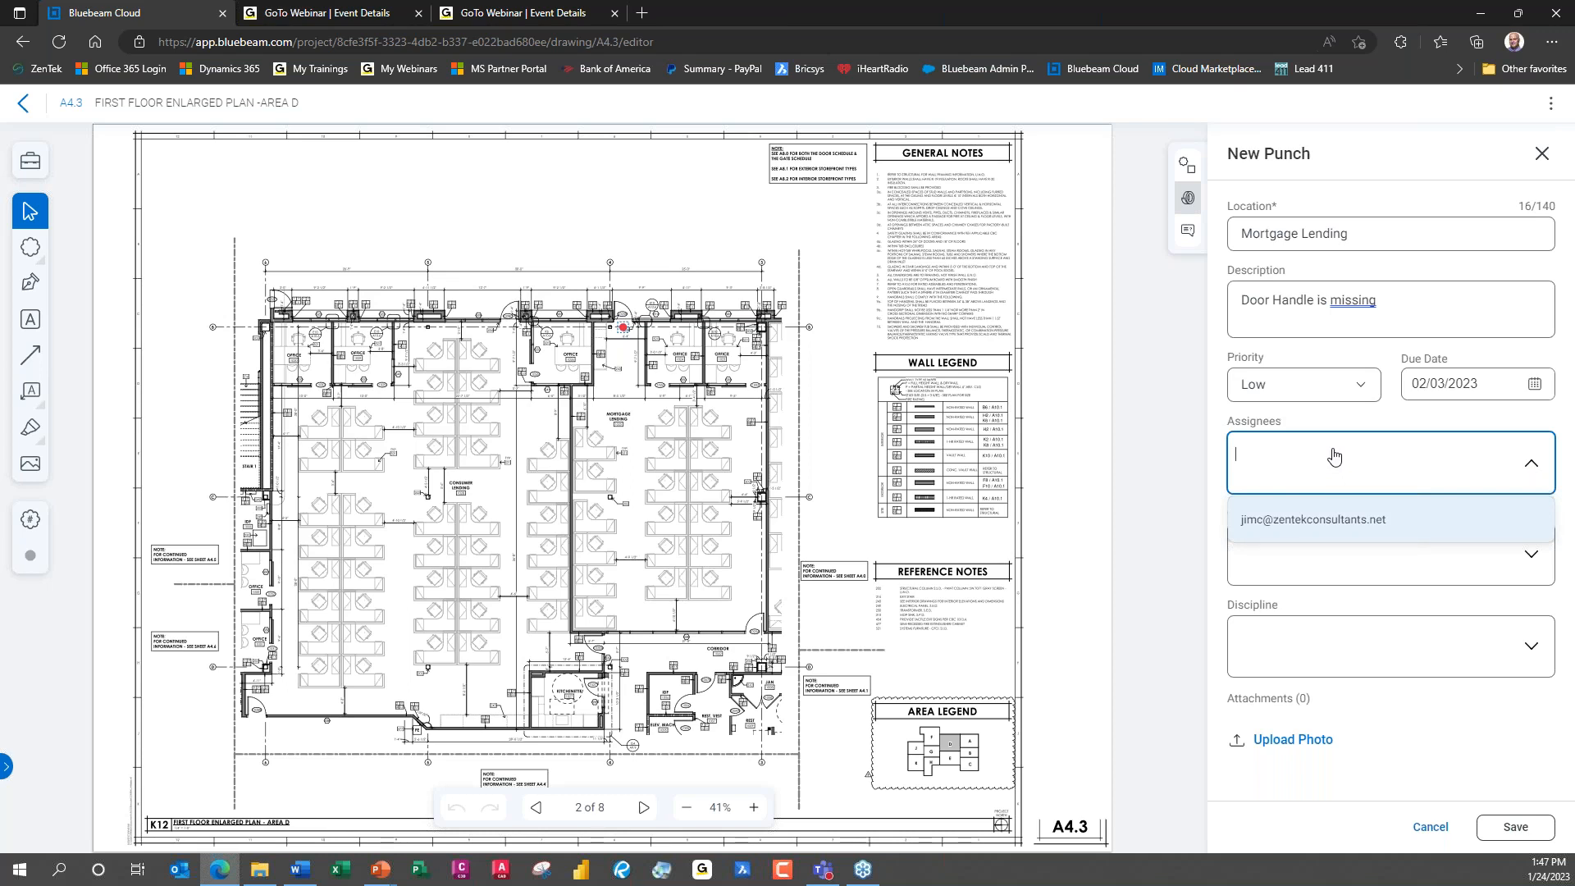
left_click(1350, 523)
left_click(1531, 559)
left_click(1311, 614)
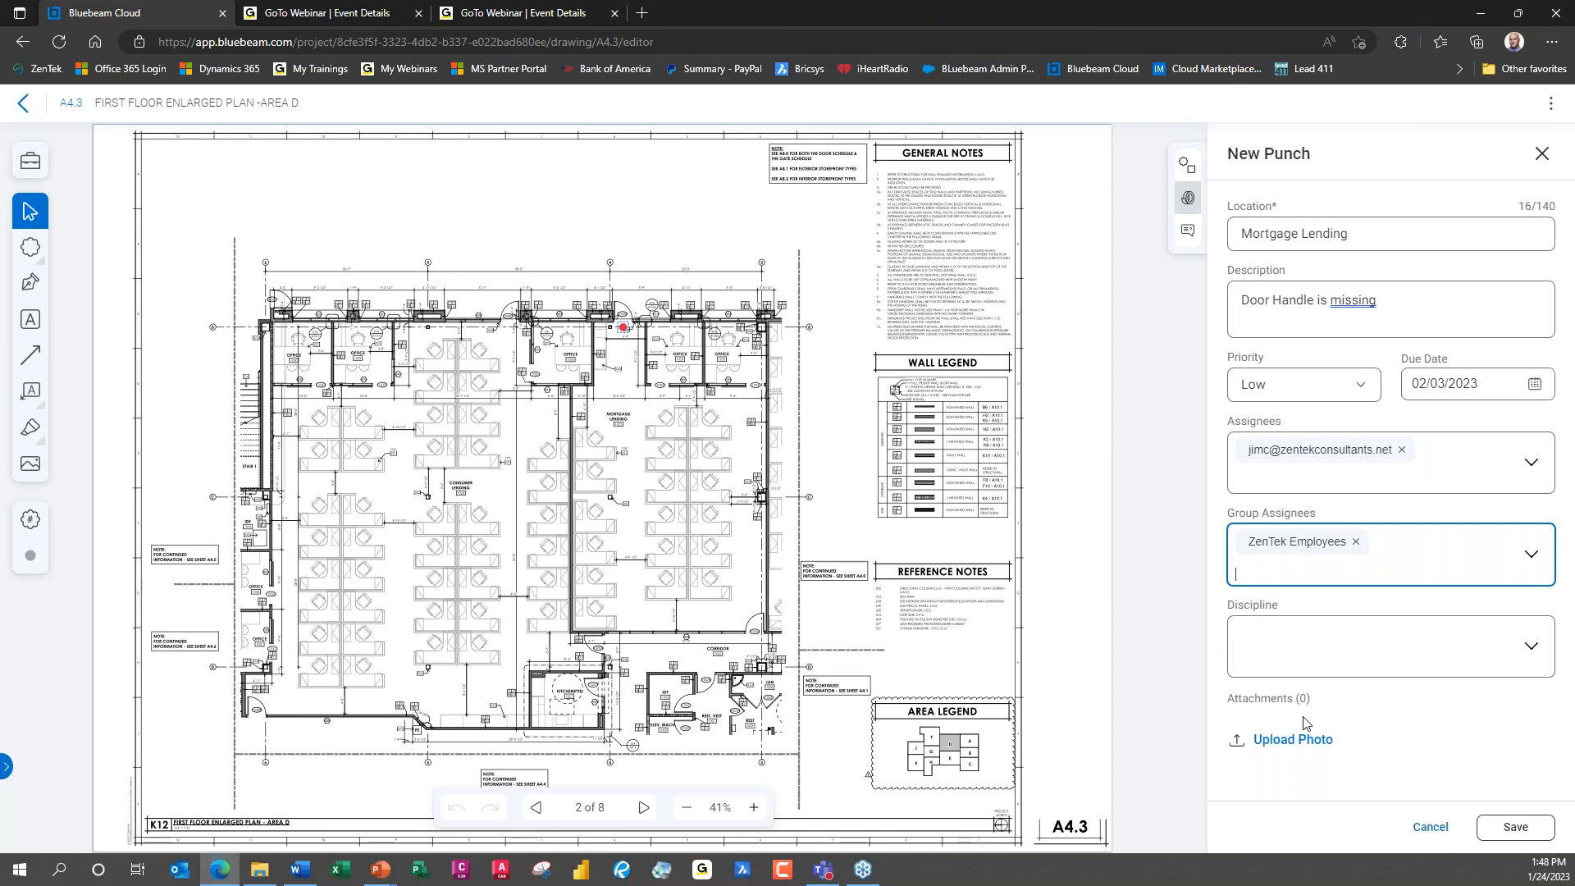
Set the punch item's discipline to Doors.
left_click(1533, 648)
mouse_move(1550, 449)
left_mouse_down()
mouse_move(1551, 478)
mouse_move(1550, 461)
left_mouse_up()
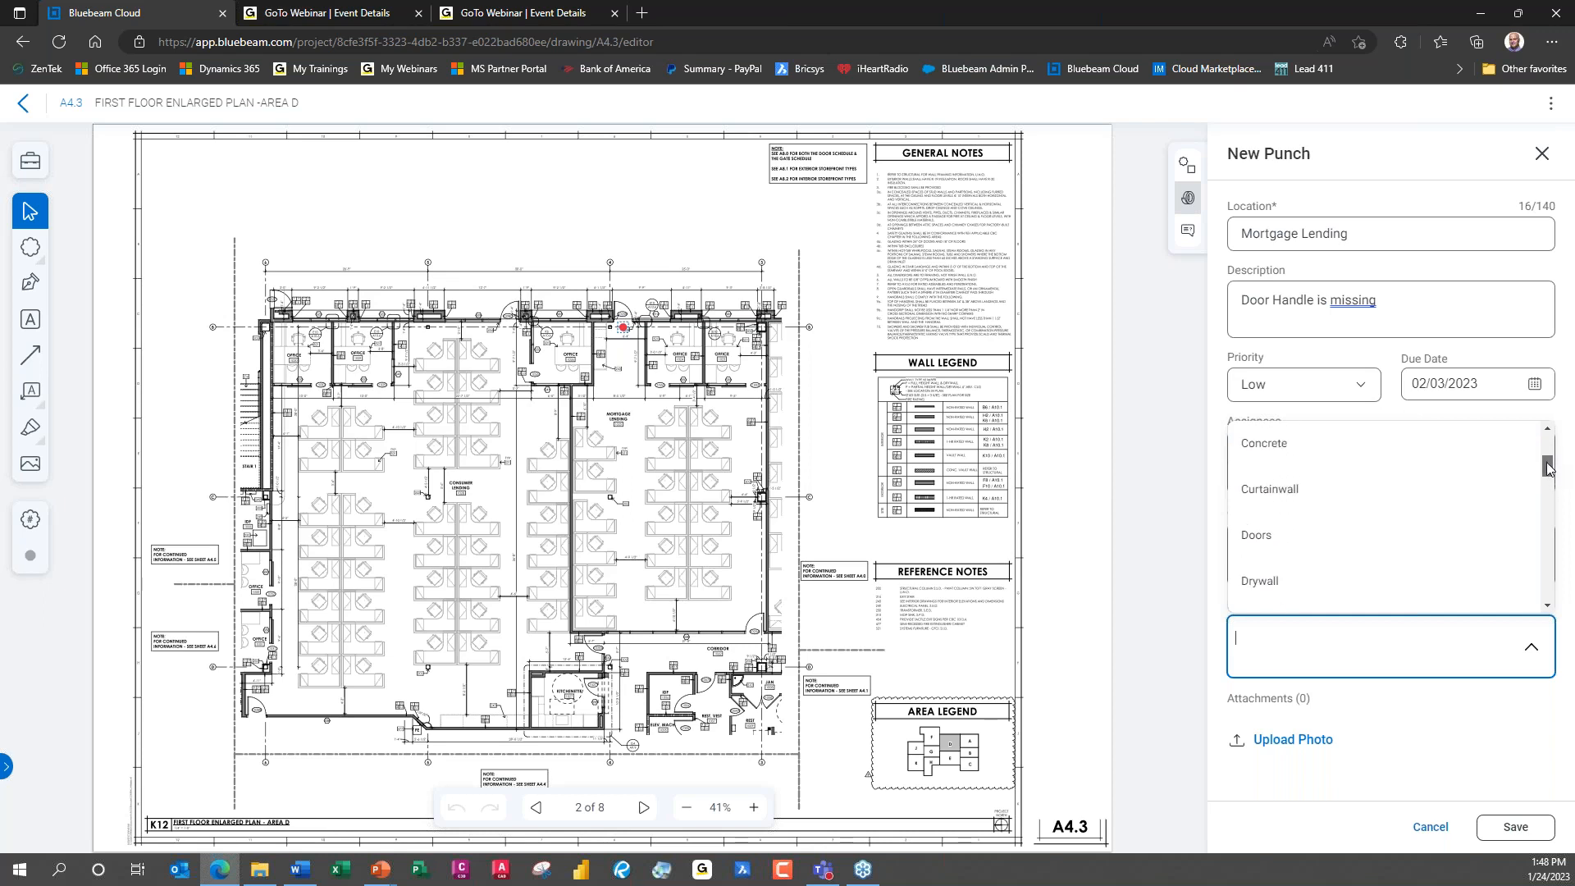
left_click(1295, 534)
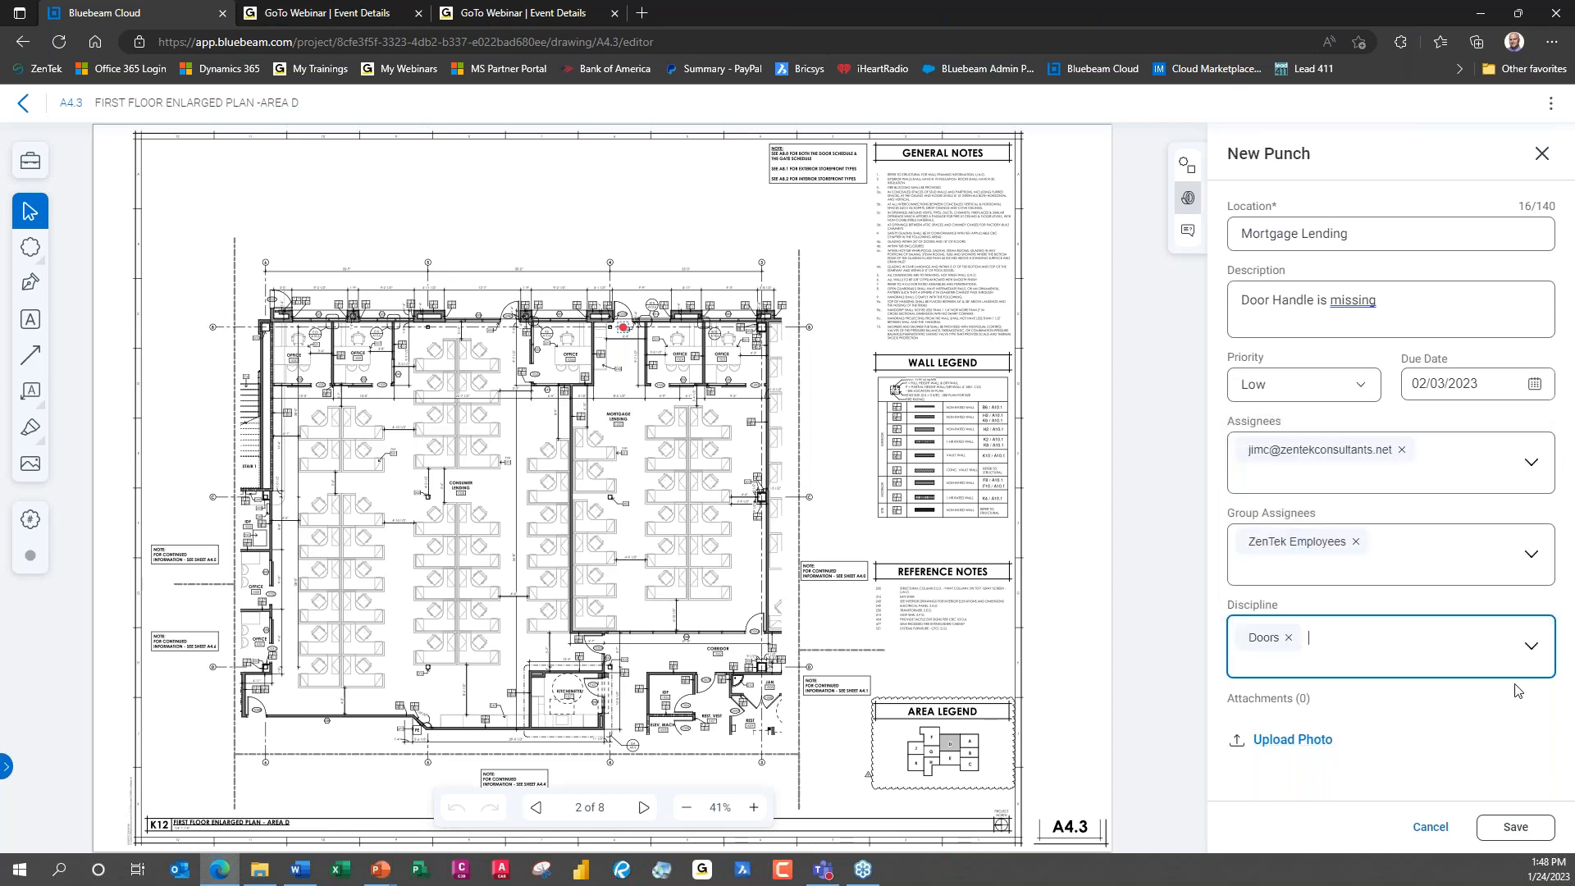
left_click(1531, 648)
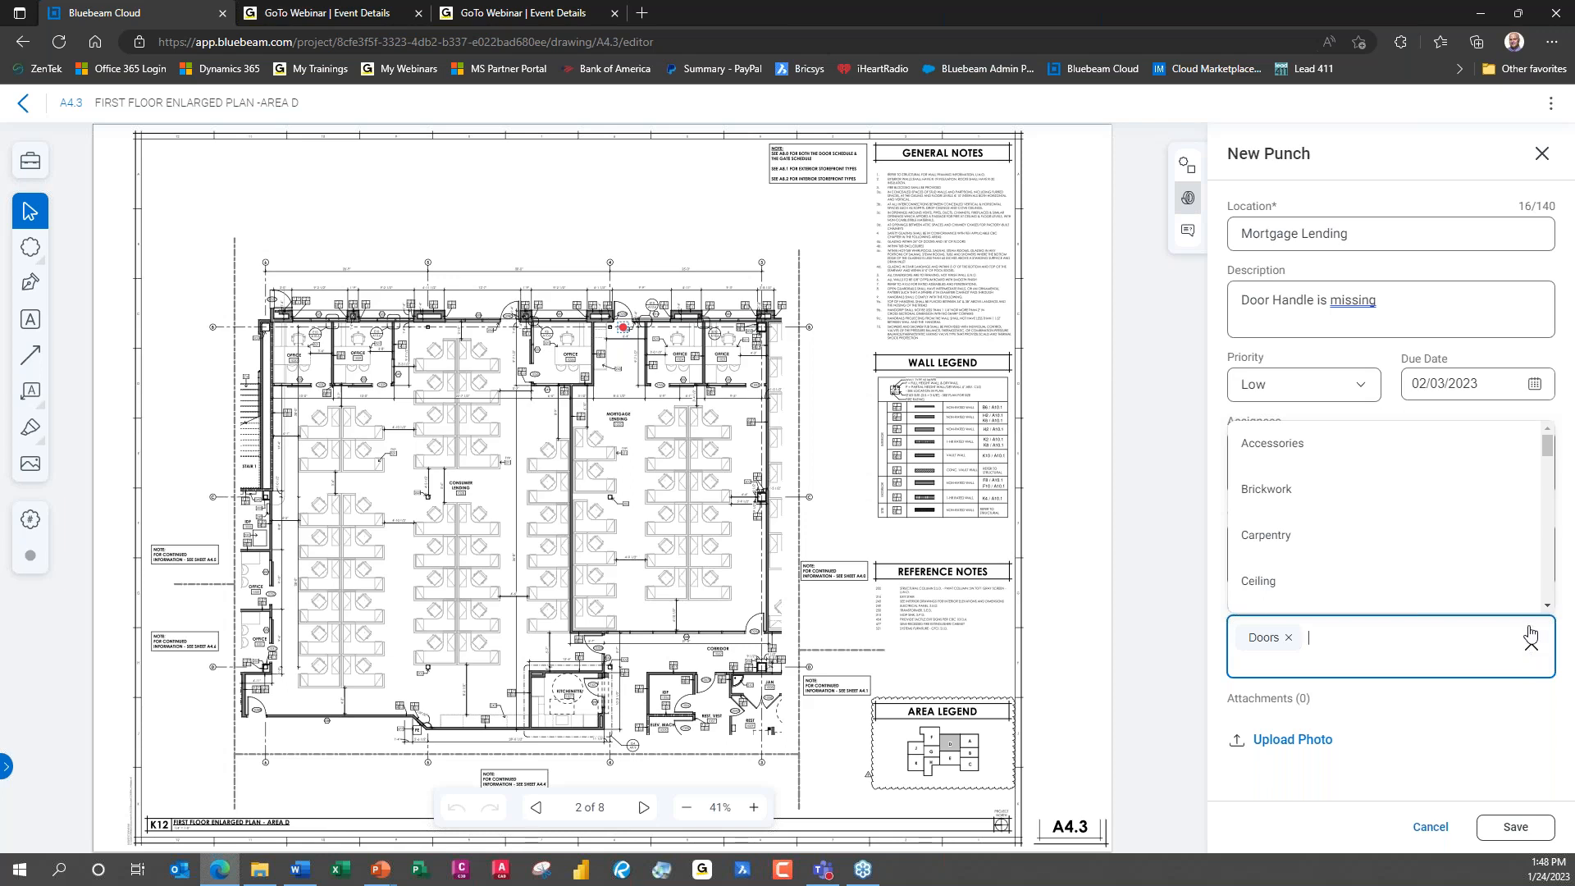
scroll(1526, 457, "down", 1)
left_click(1500, 753)
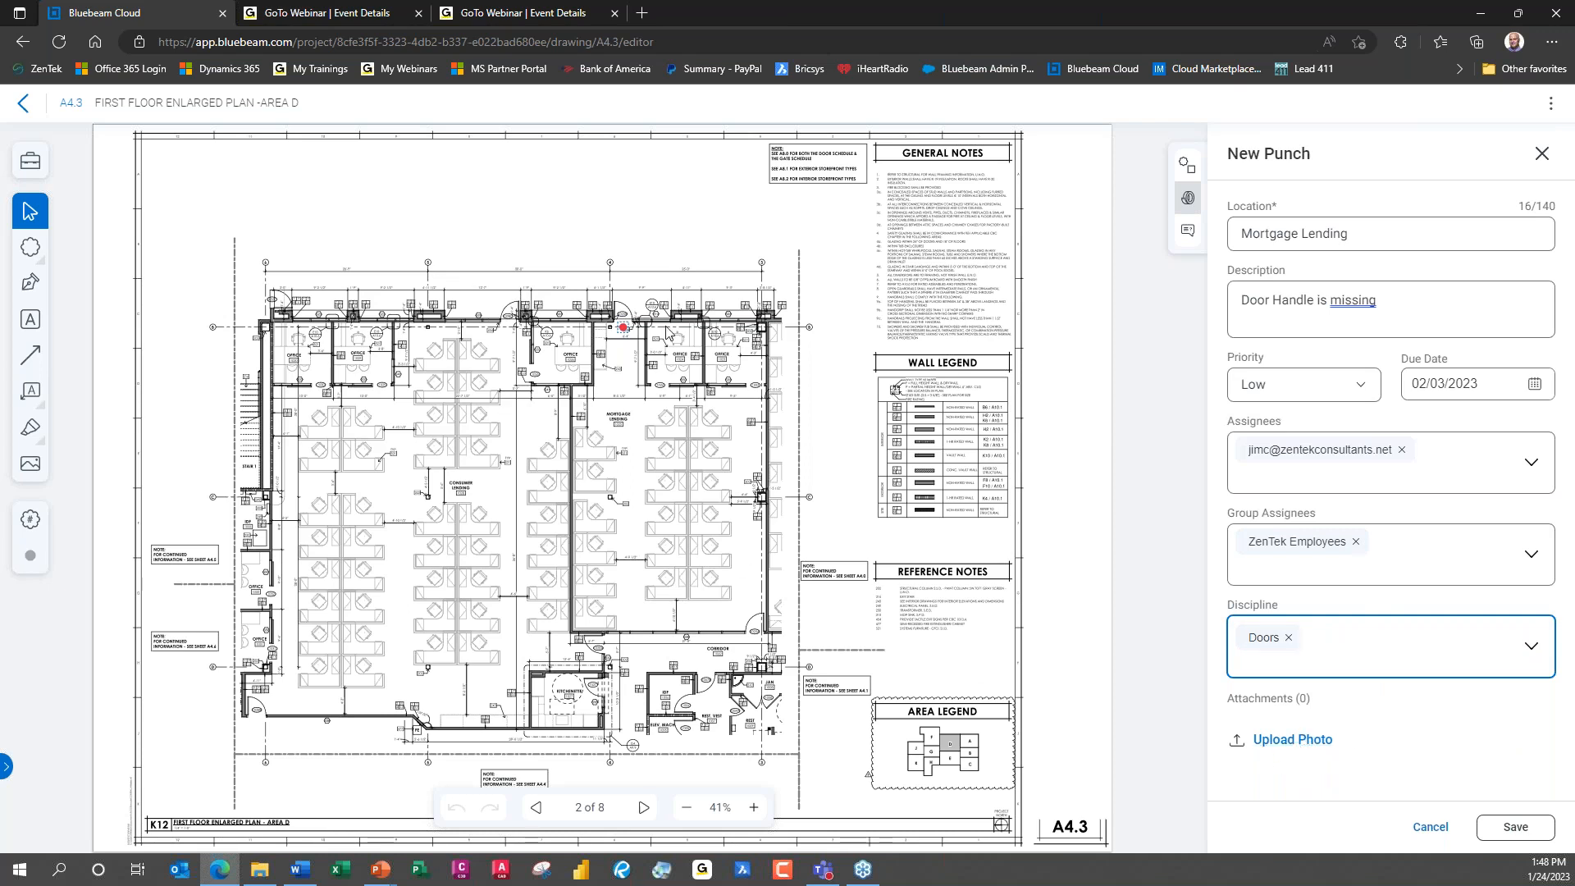
Save the punch item without attaching a photo and review its overview details.
left_click(1308, 741)
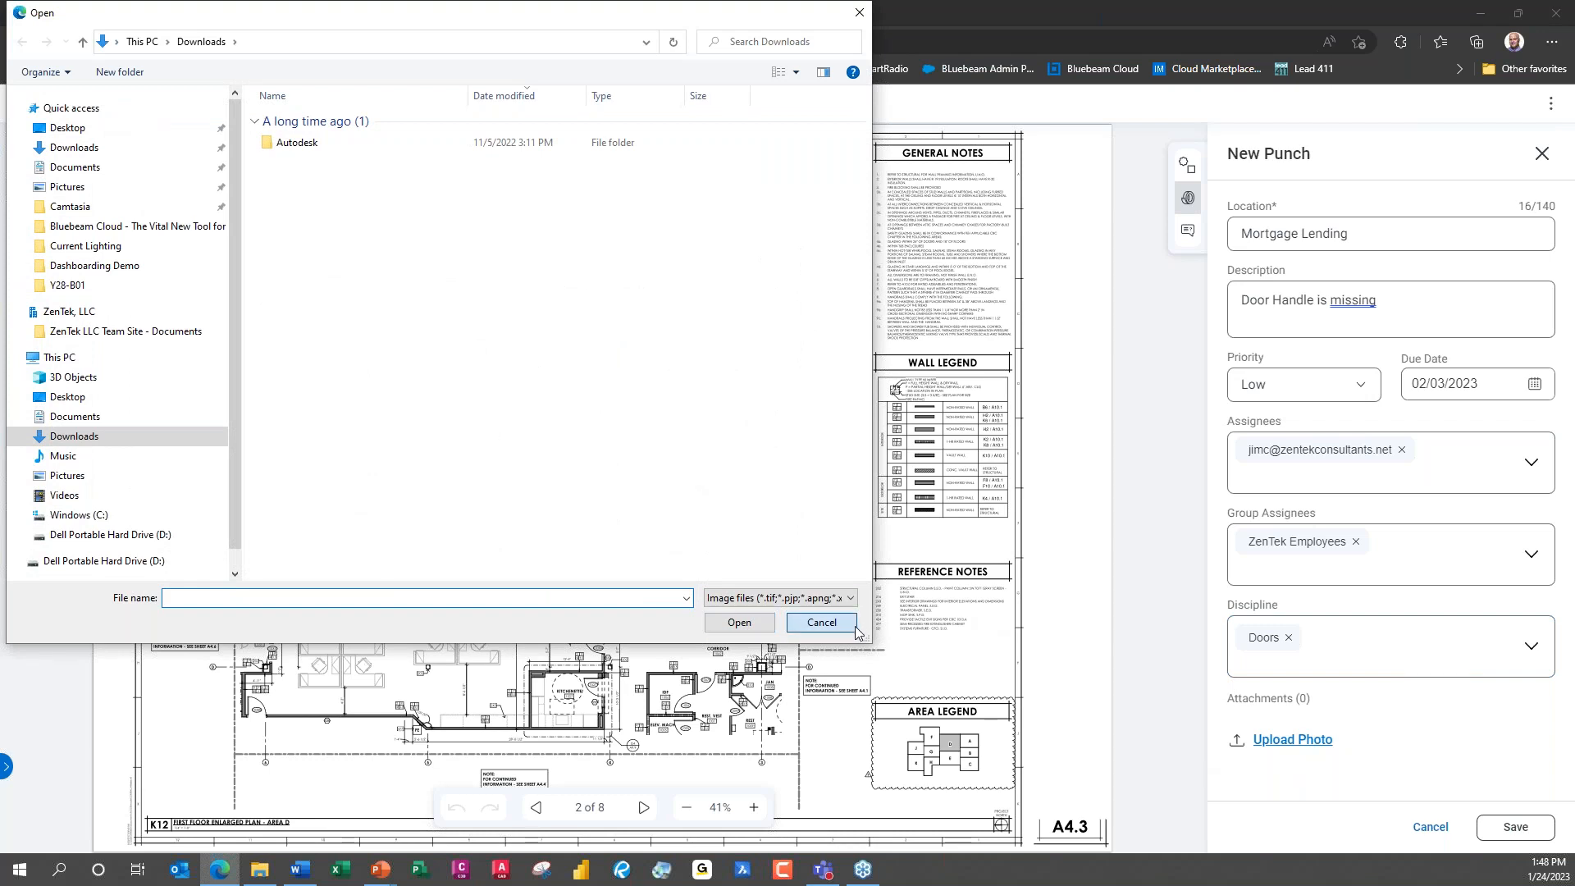
left_click(822, 623)
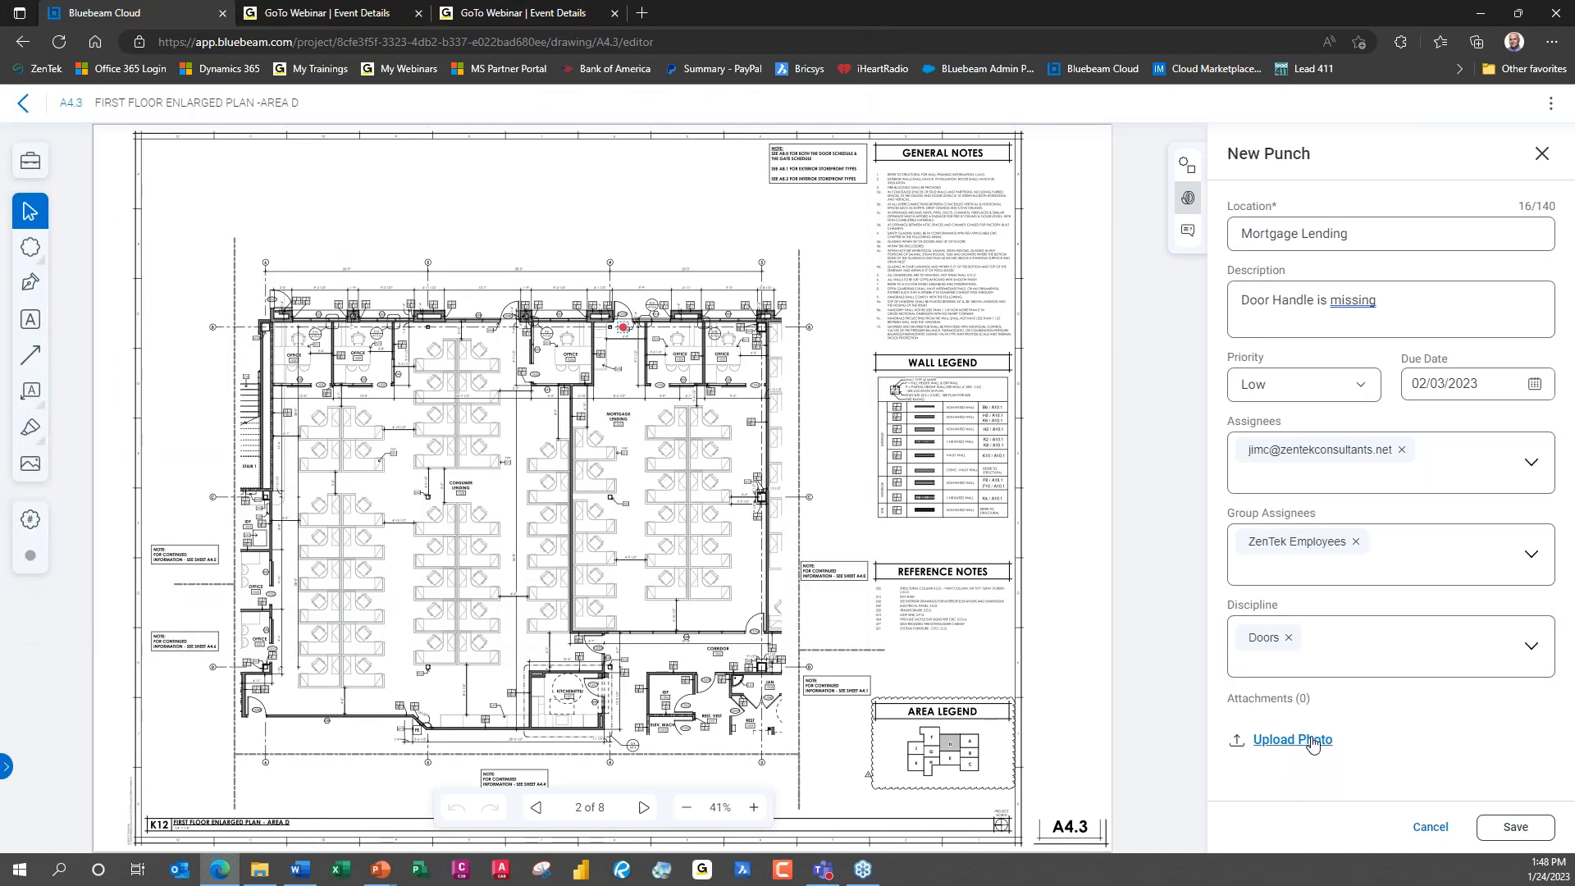
left_click(1518, 832)
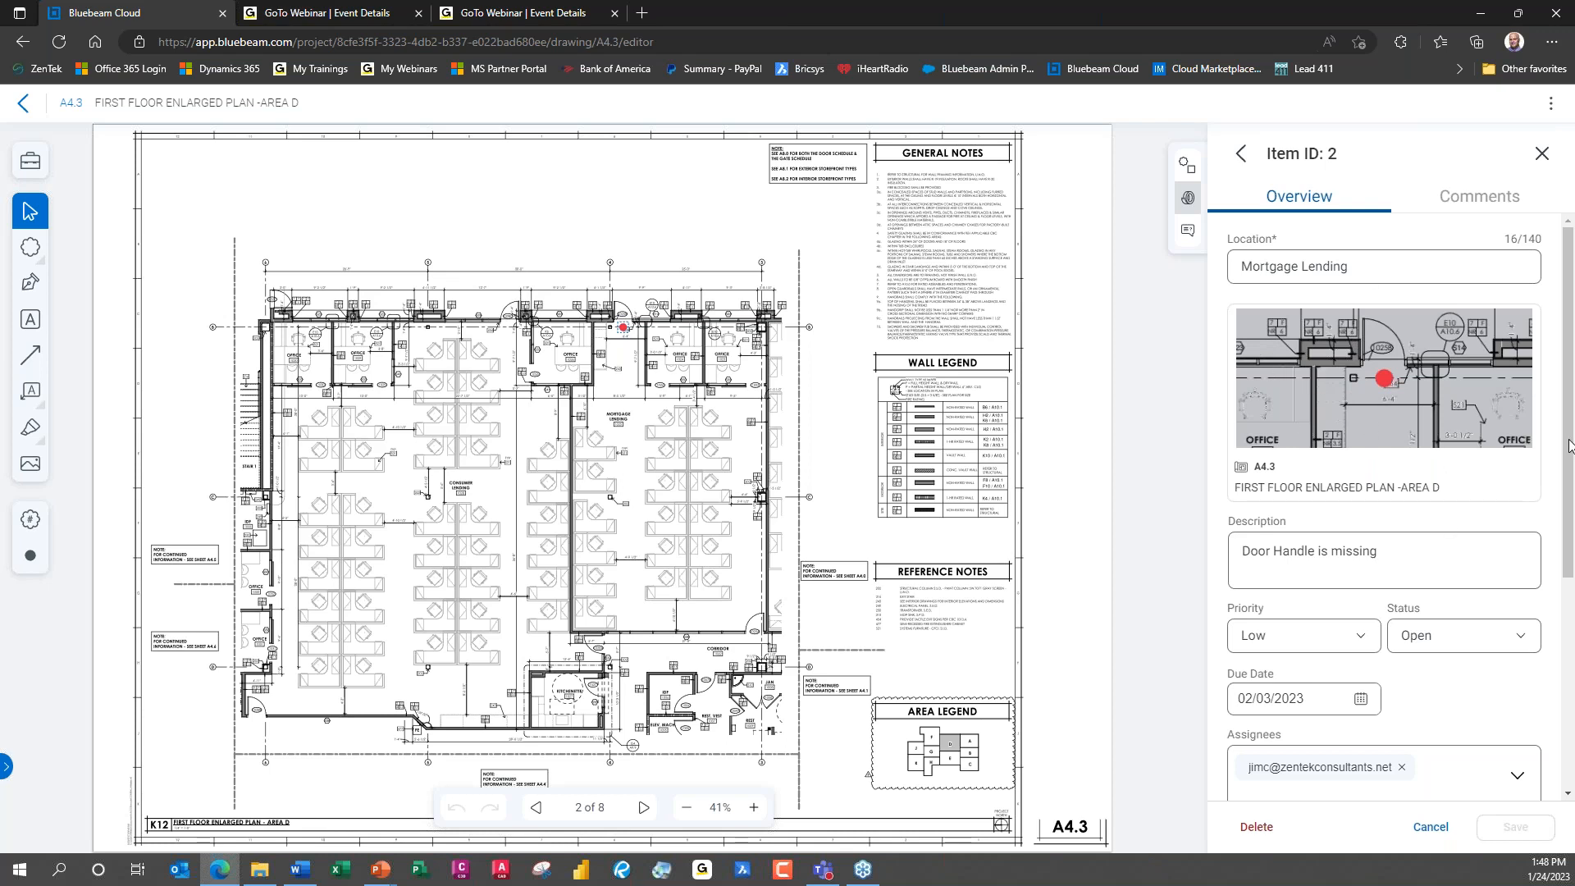
scroll(1569, 447, "down", 2)
scroll(1570, 447, "down", 3)
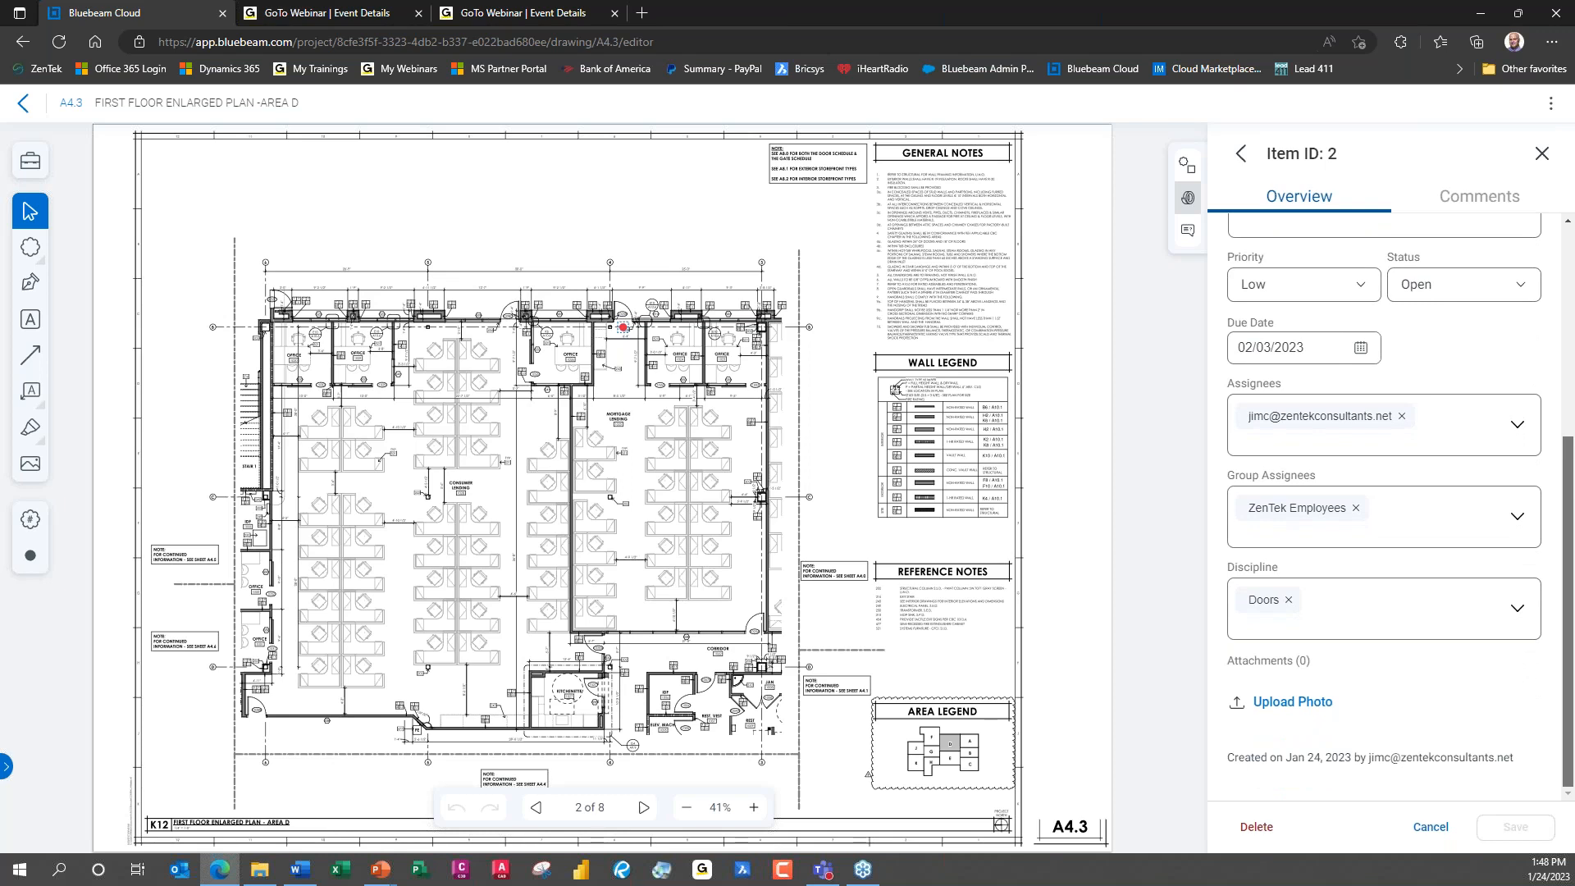
scroll(1384, 492, "up", 5)
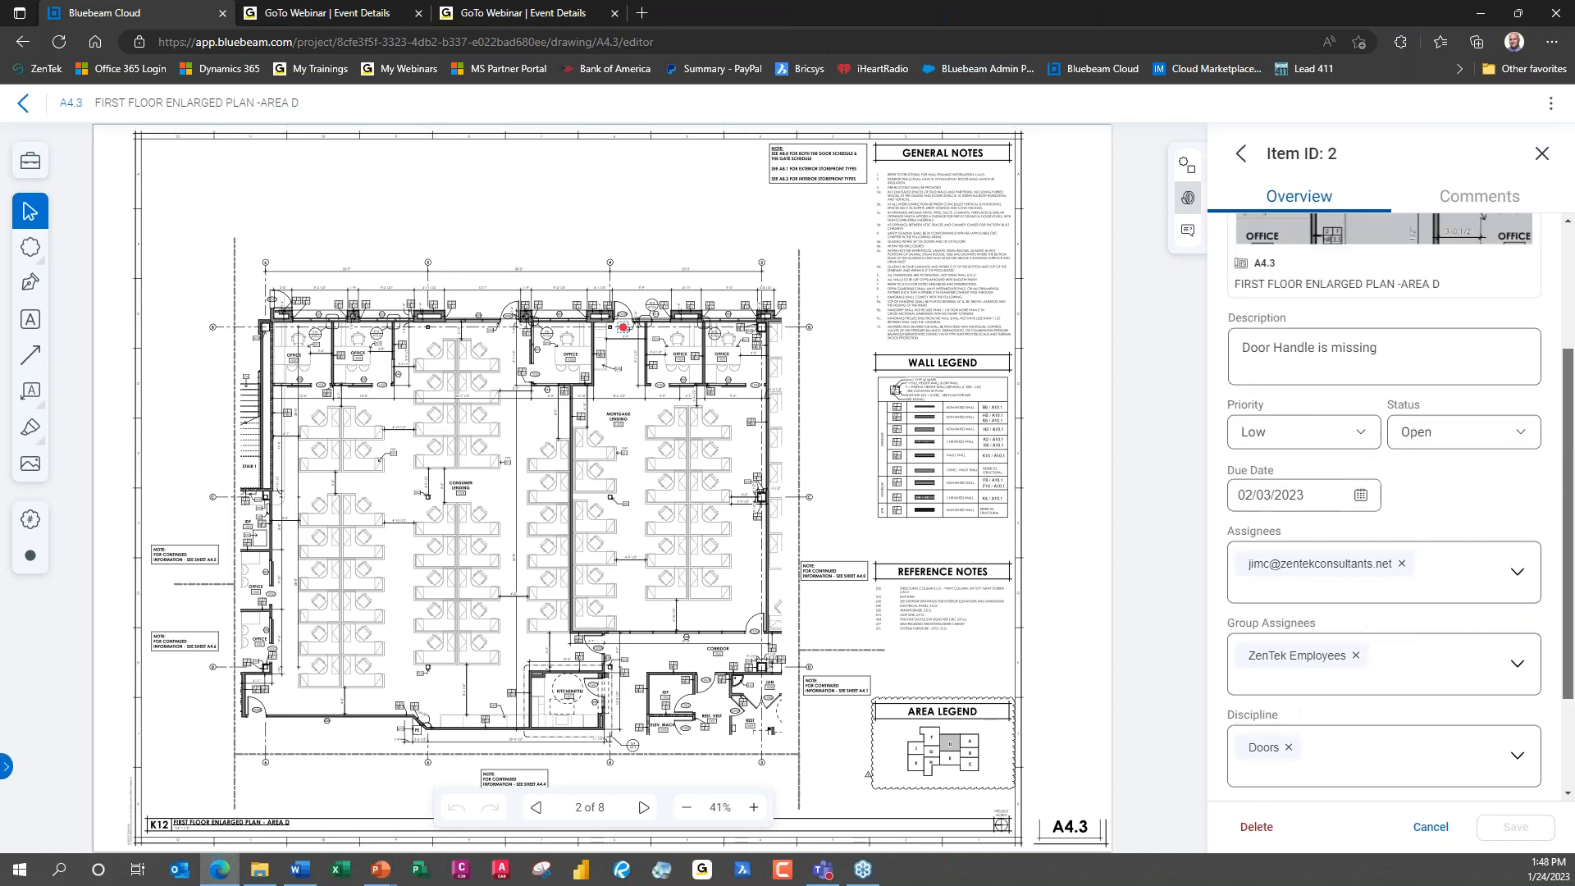
Post the comment "This was done - know was taken by GC for another building - he'll replace" on the punch item.
left_click(1466, 202)
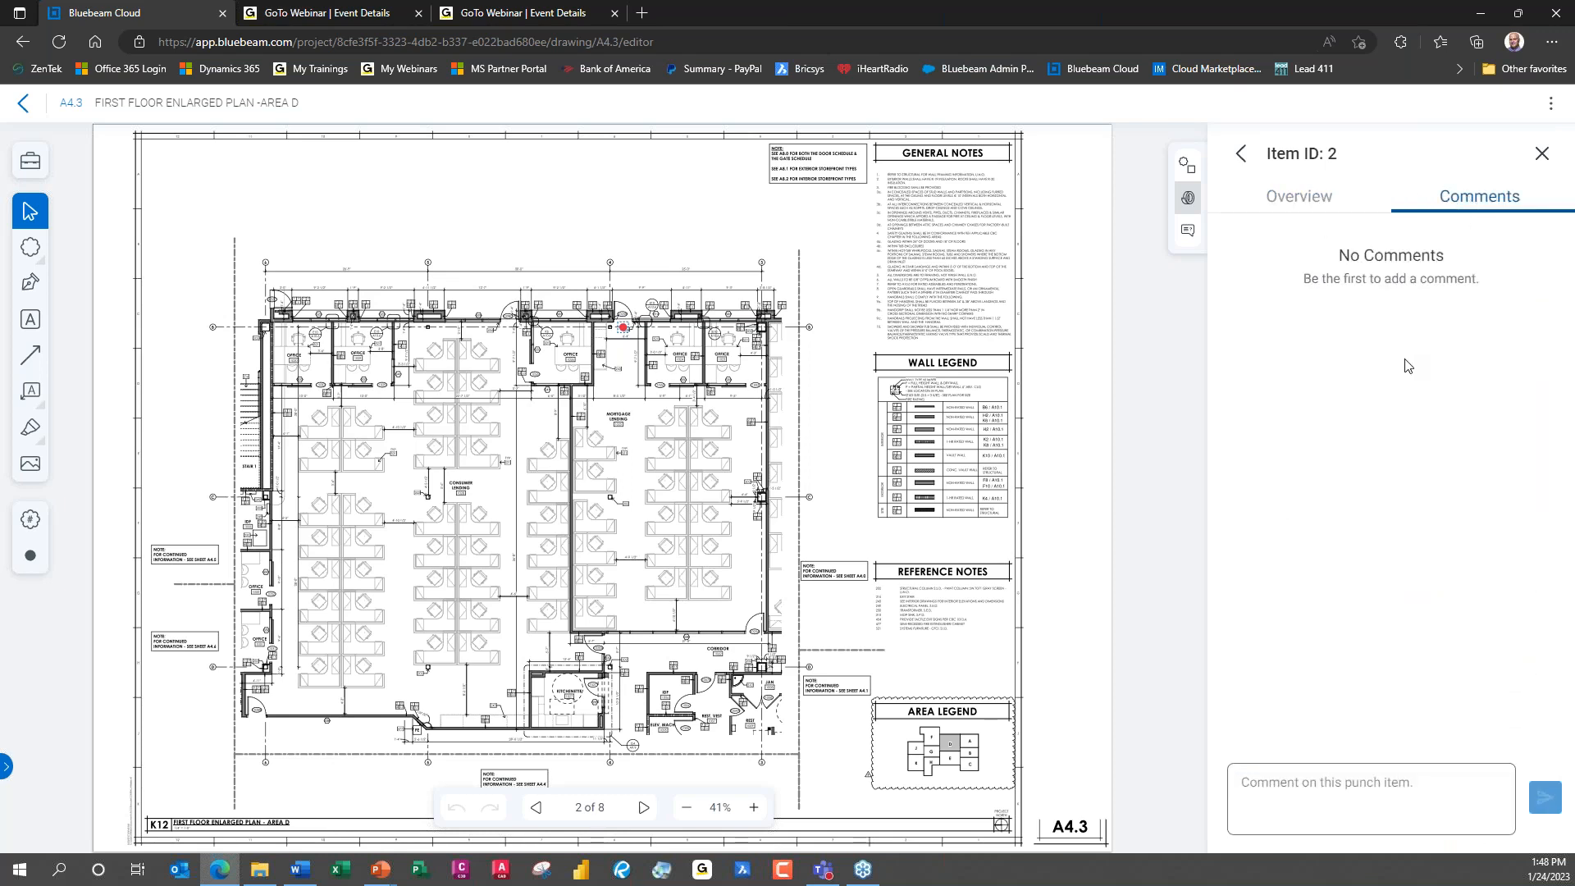
left_click(1378, 783)
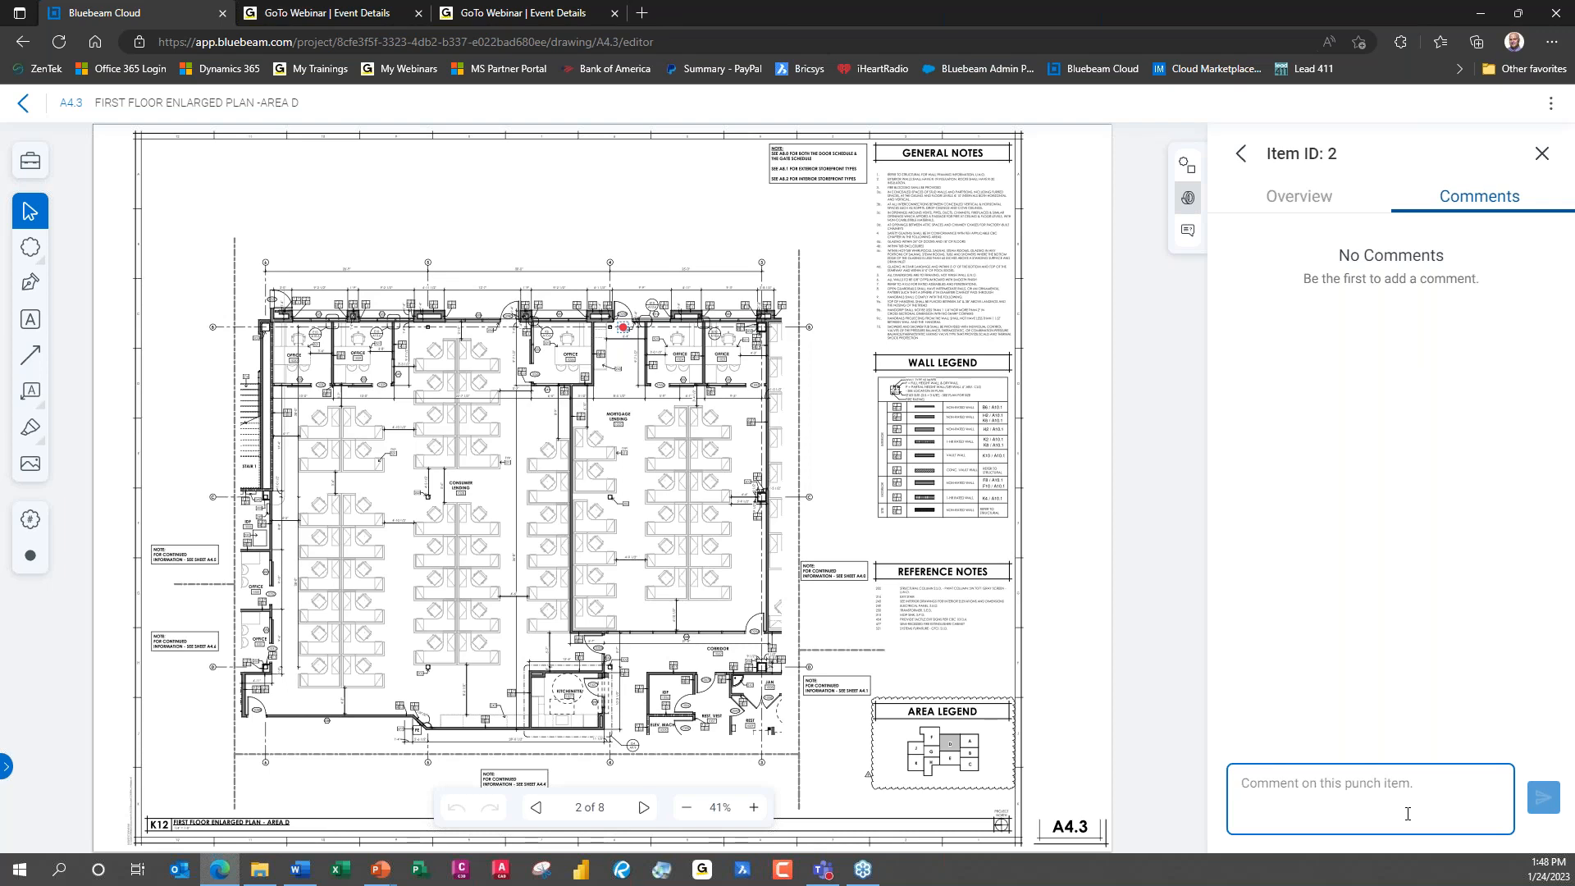
type("This was done")
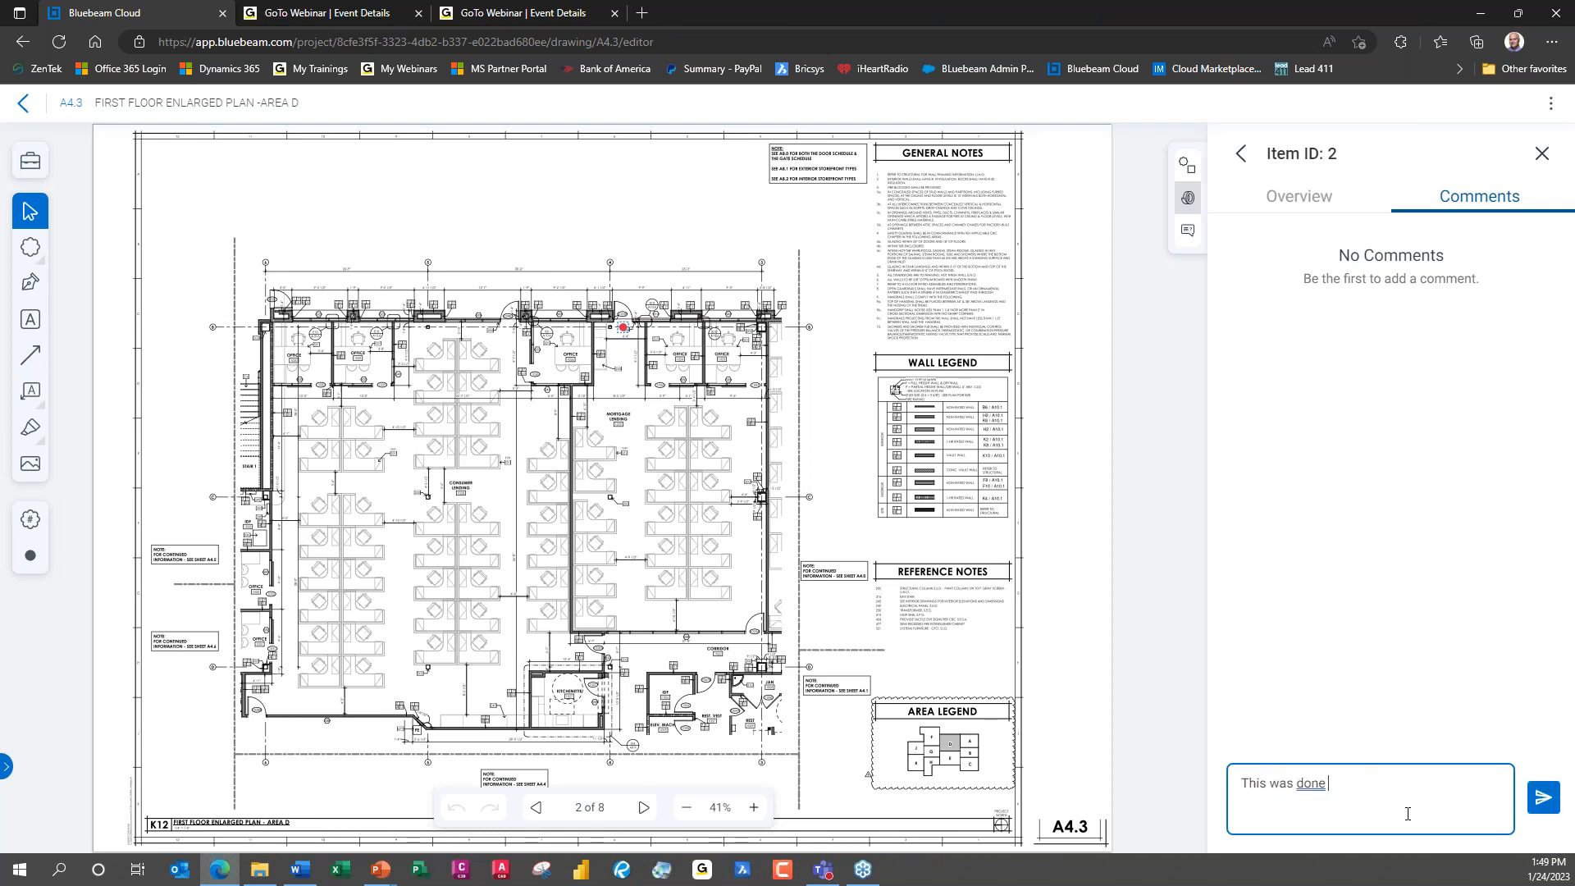
type(" - know was taken by GC for another ")
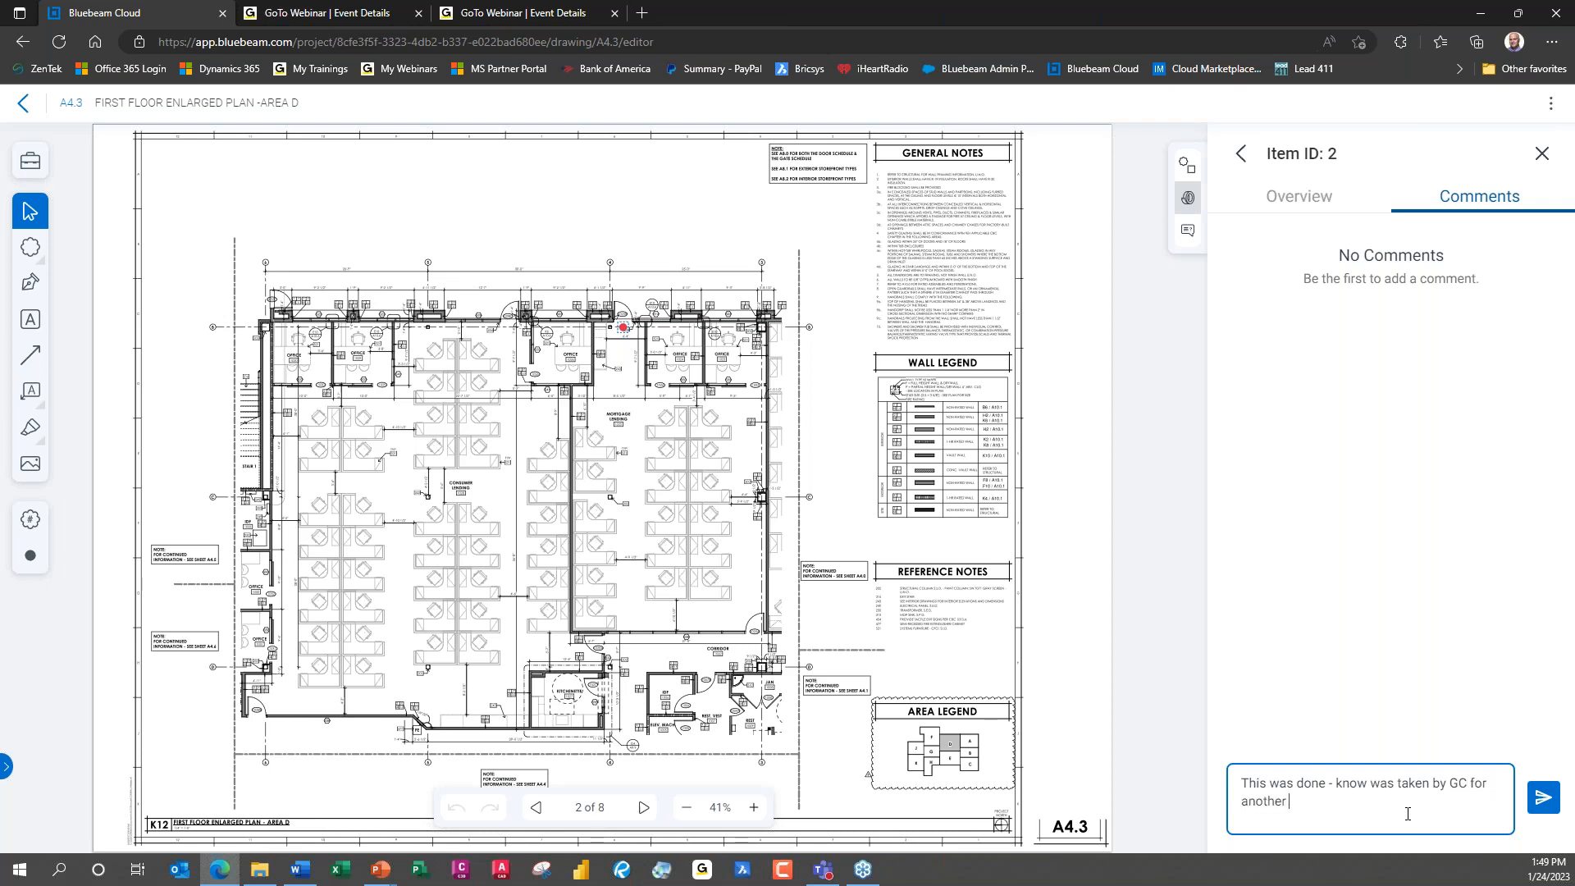
type("building - he'll replace it")
left_click(1541, 798)
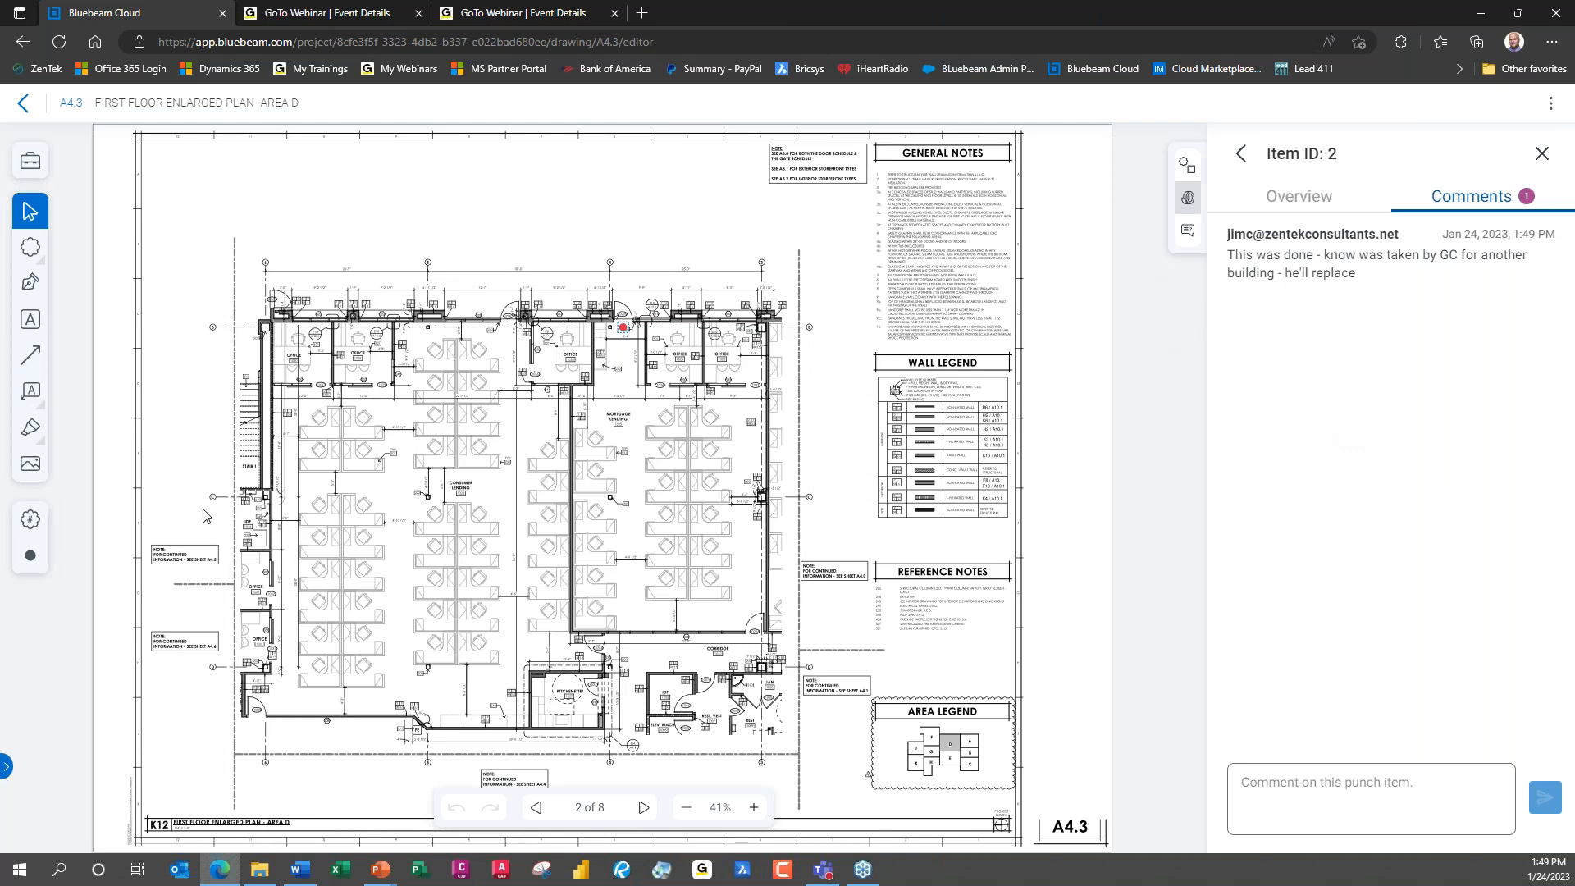
Leave the drawing, go to the project's punch list, and open the Mortgage Lending item to review its details.
left_click(24, 102)
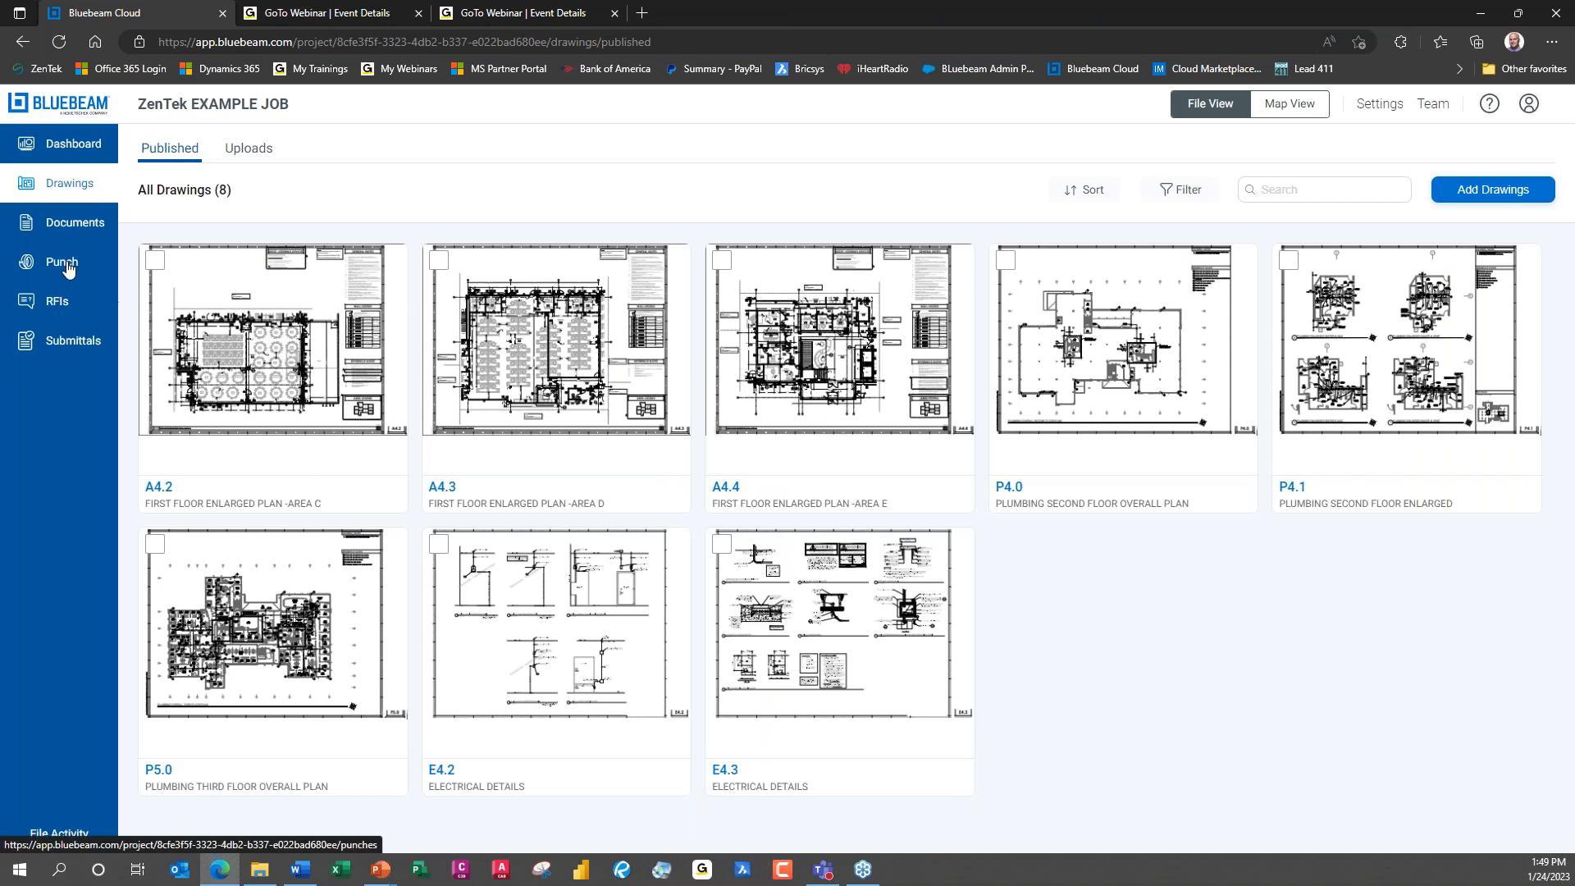
left_click(73, 270)
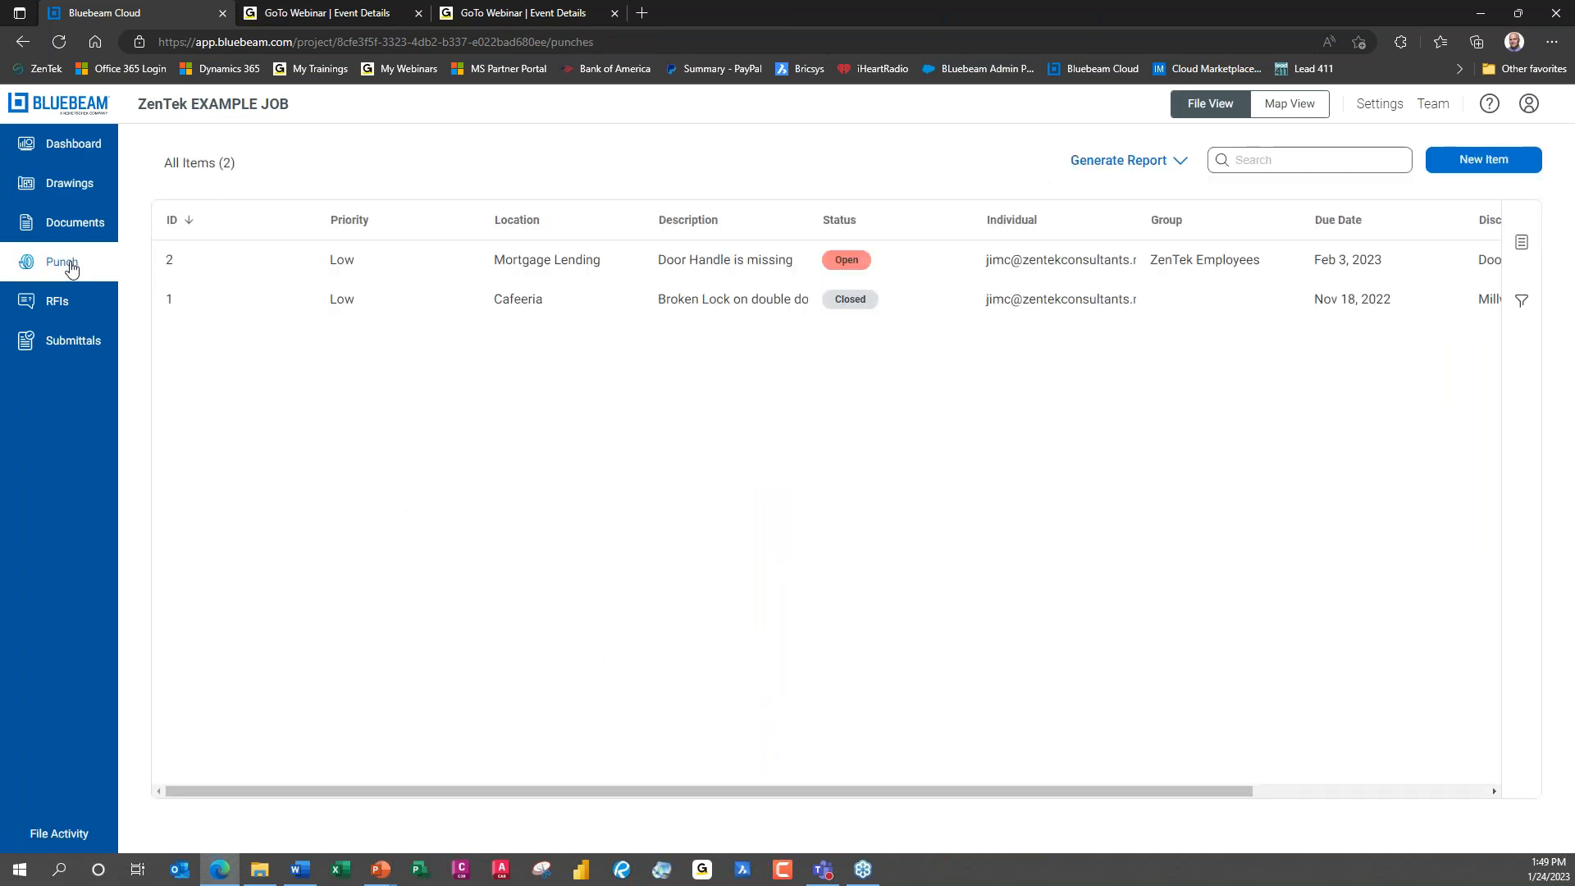
left_click(704, 261)
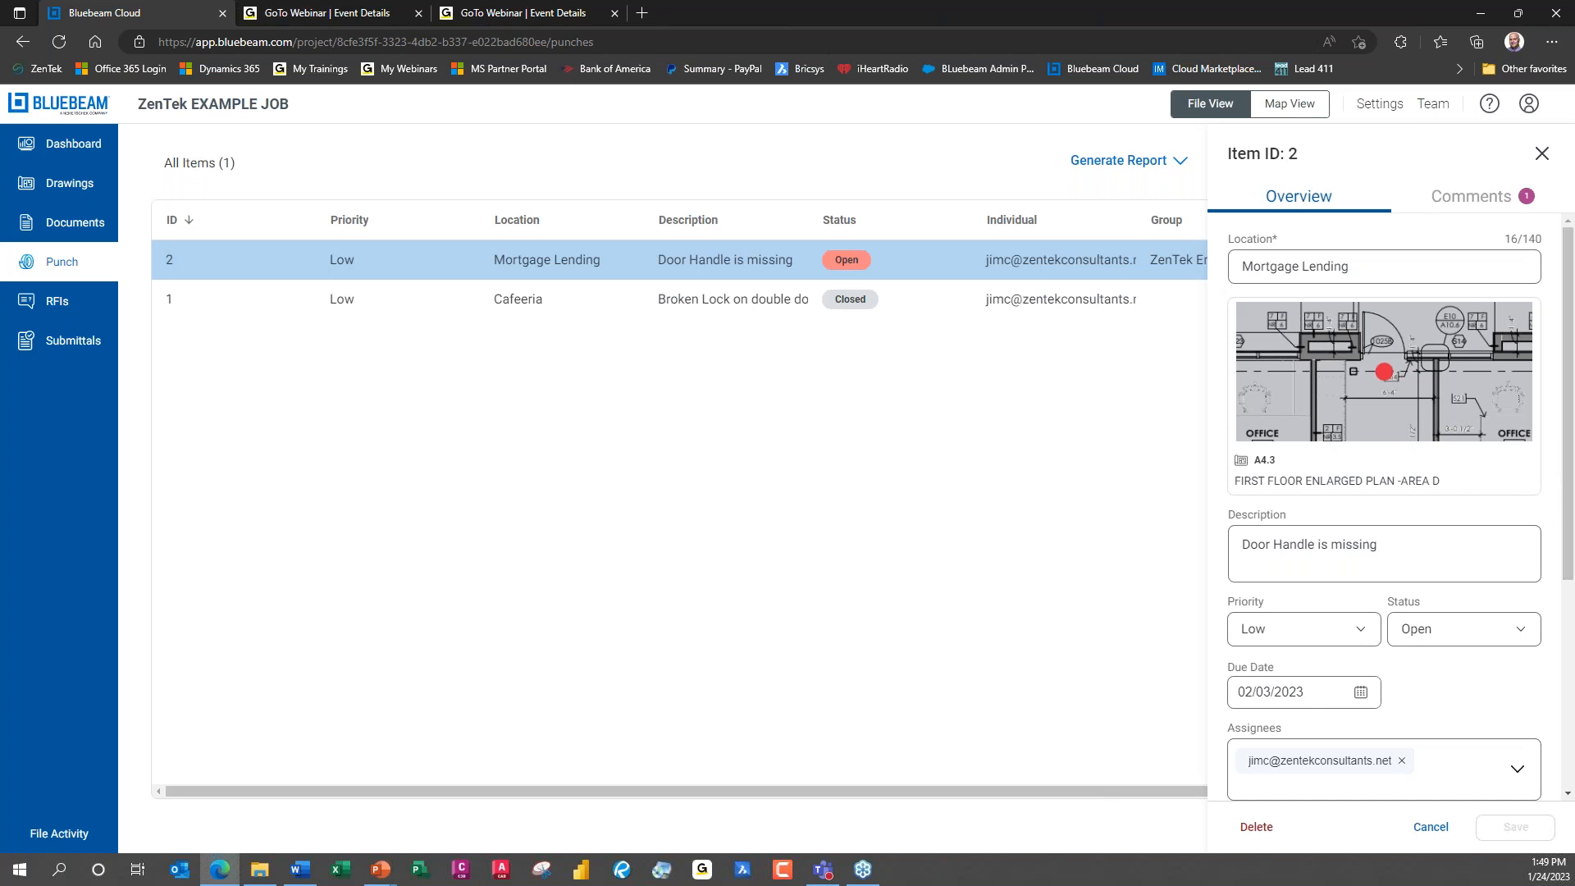
left_click_drag(1572, 580, 1559, 741)
scroll(1559, 740, "up", 2)
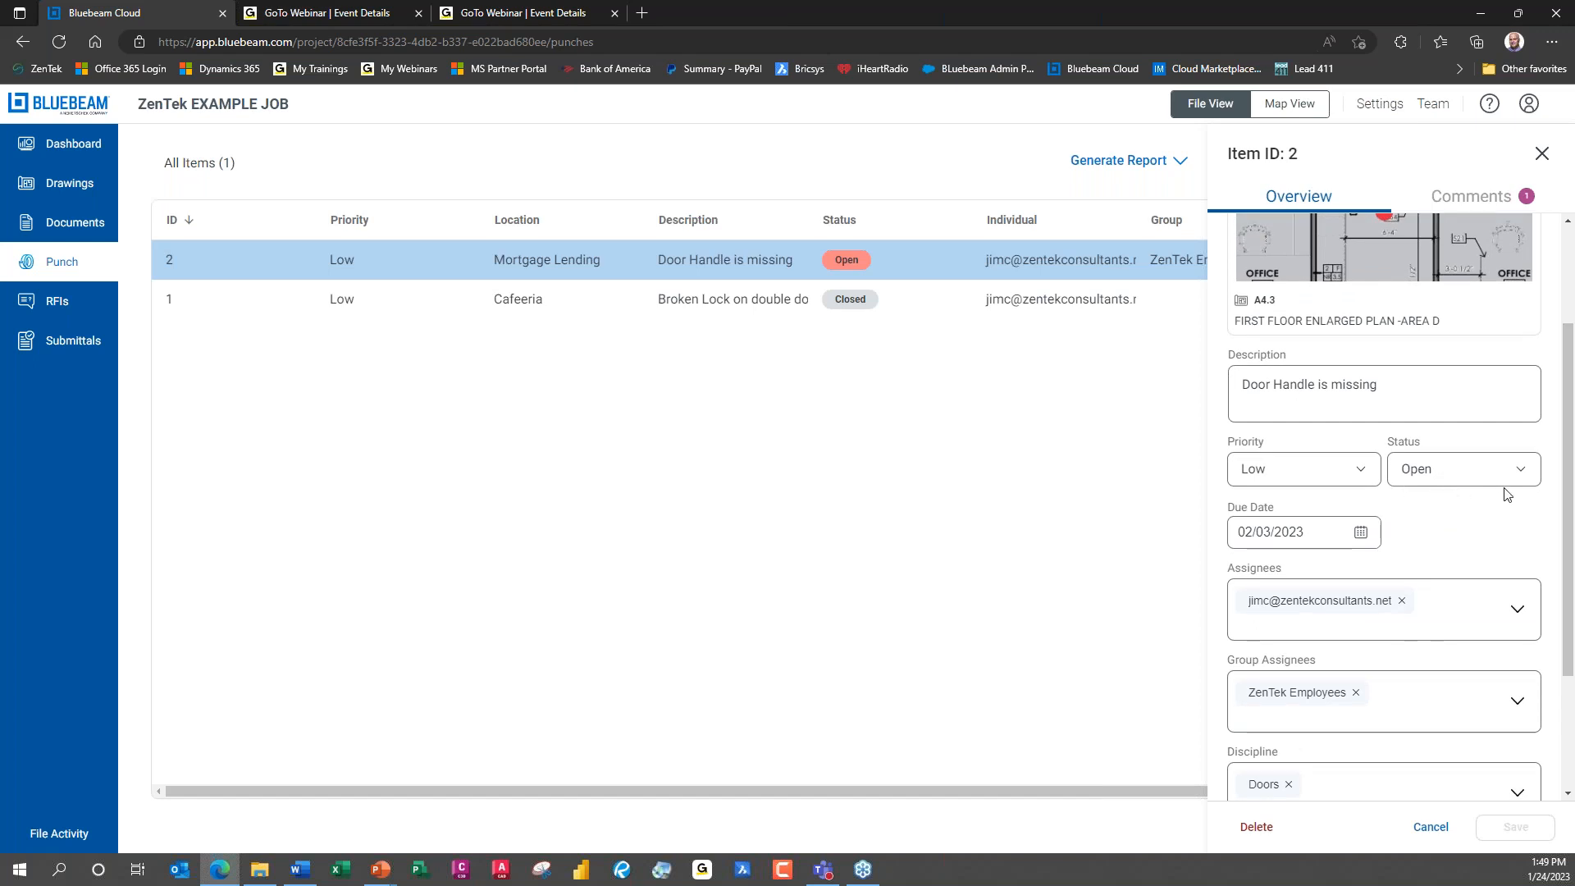
Post the comment "GC - done" on the Mortgage Lending punch item.
left_click(1525, 482)
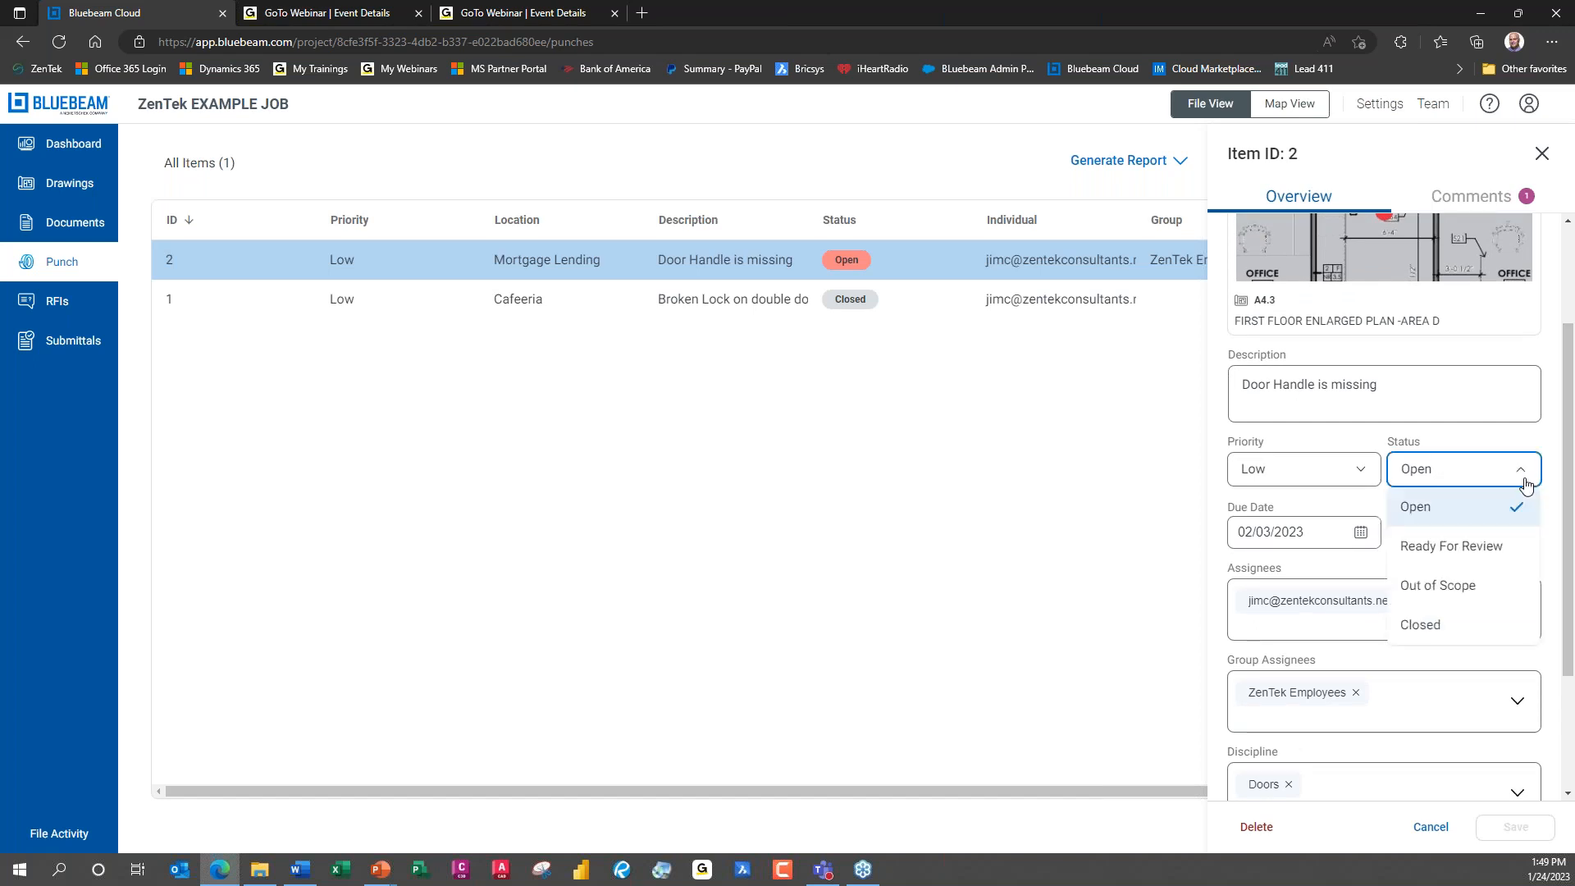
left_click(1472, 190)
left_click(1310, 792)
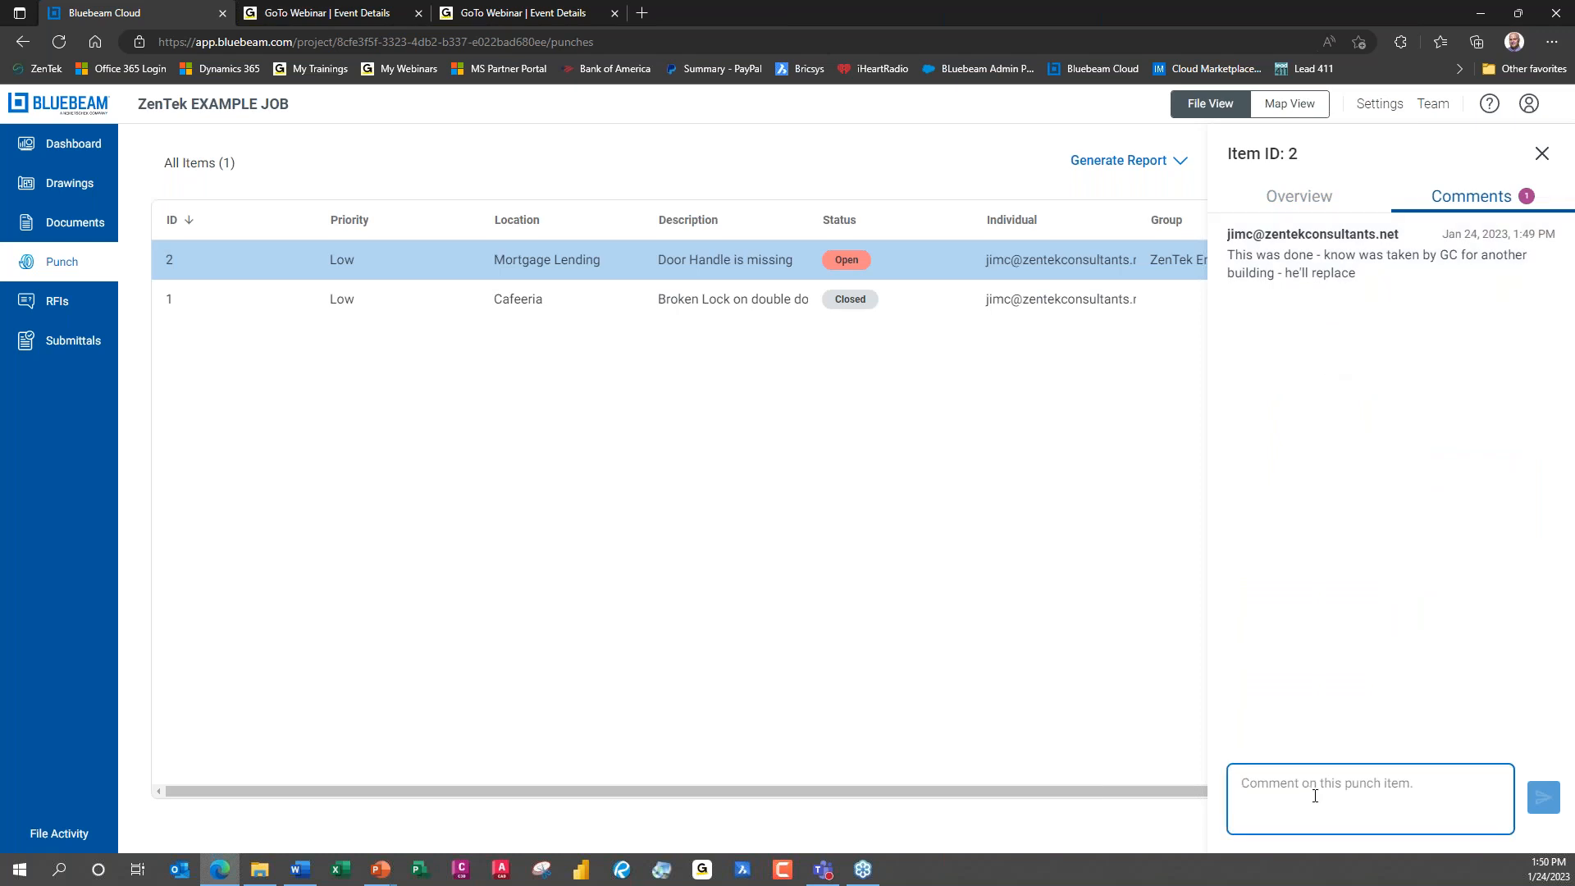
type("GC - done")
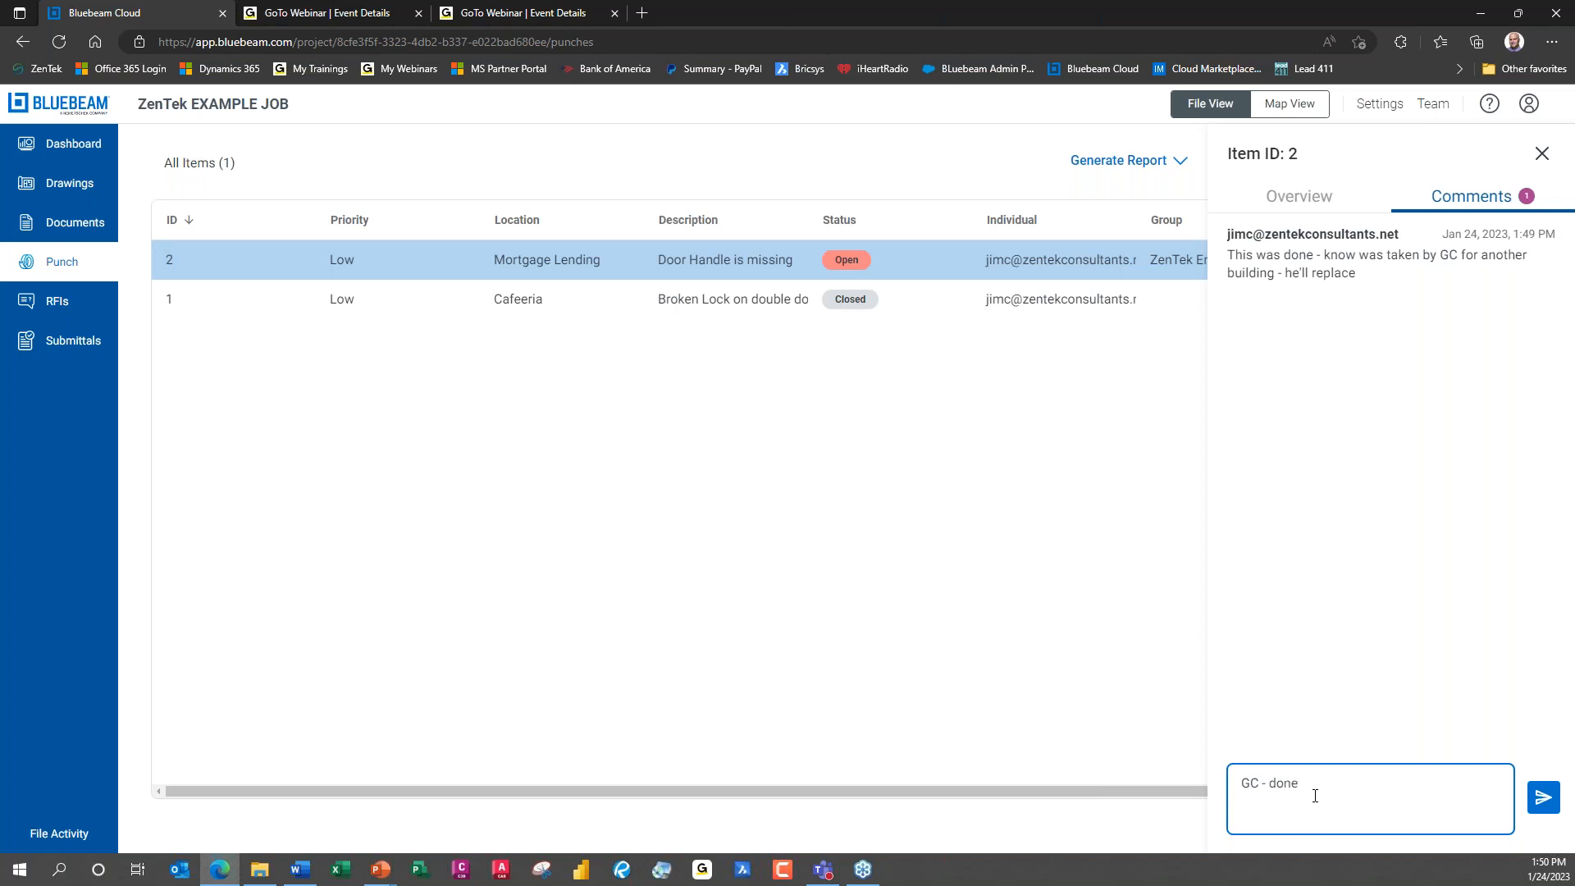
left_click(1543, 798)
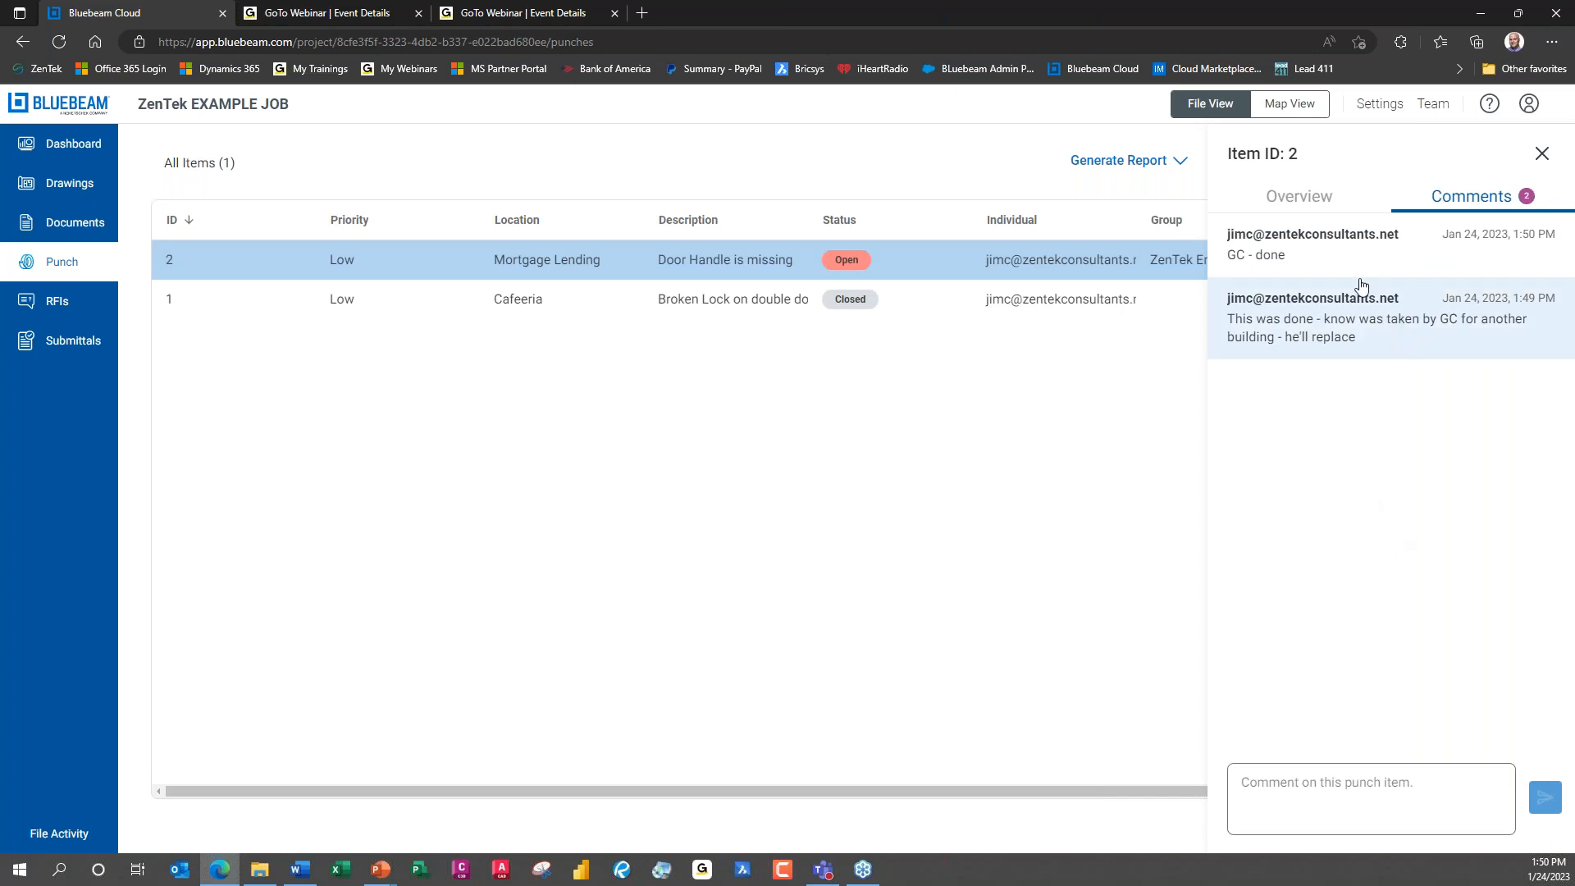
Set the Mortgage Lending punch item's status to Closed and save the item.
left_click(1315, 198)
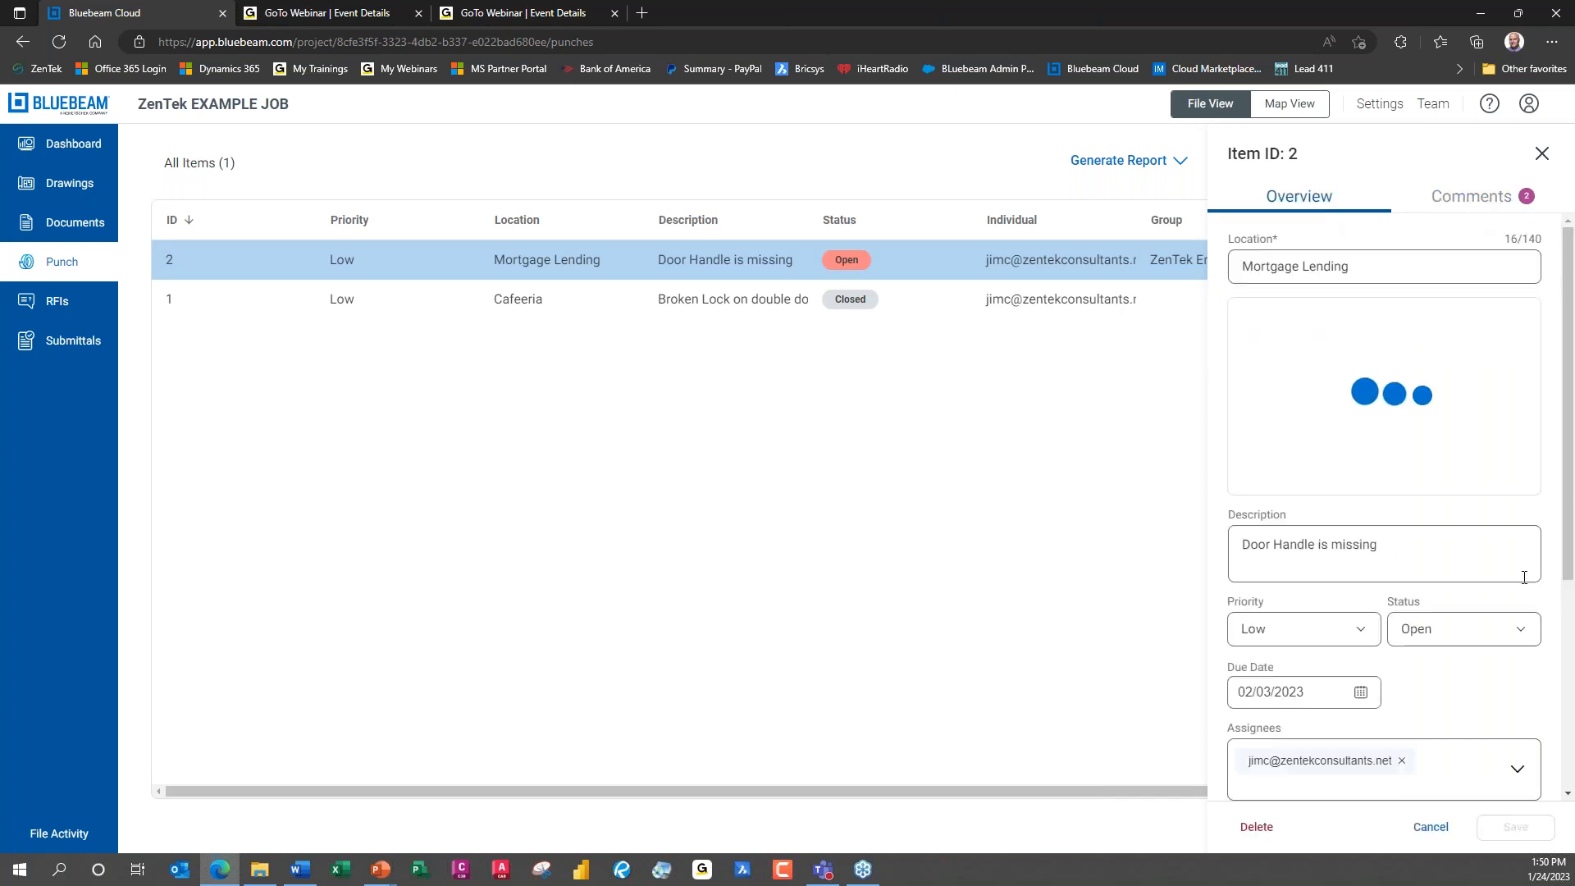
left_click(1519, 630)
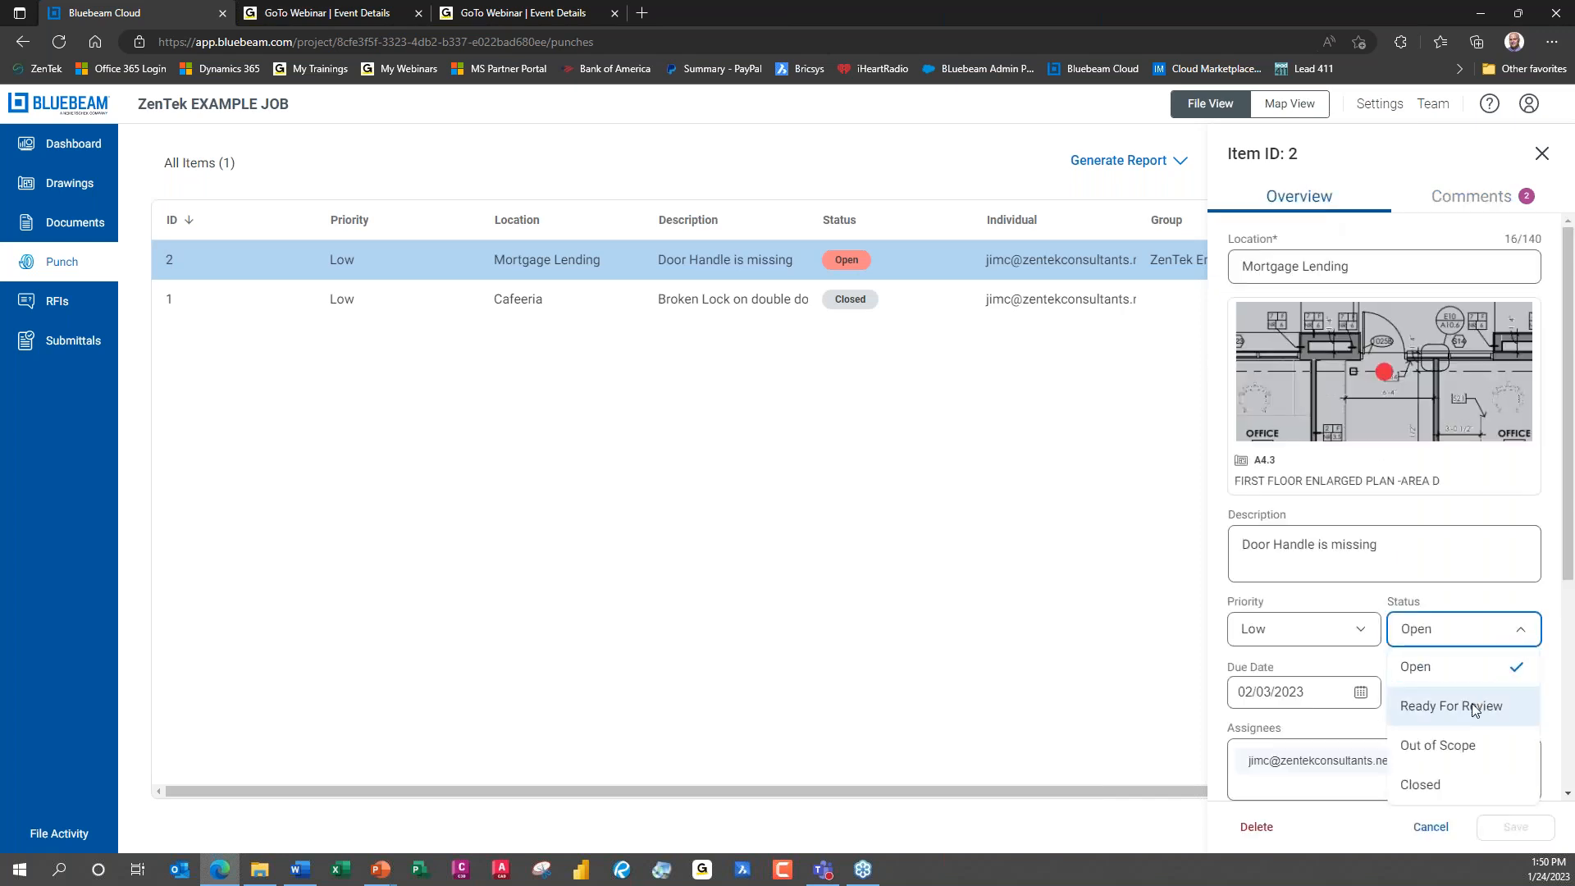
left_click(1464, 788)
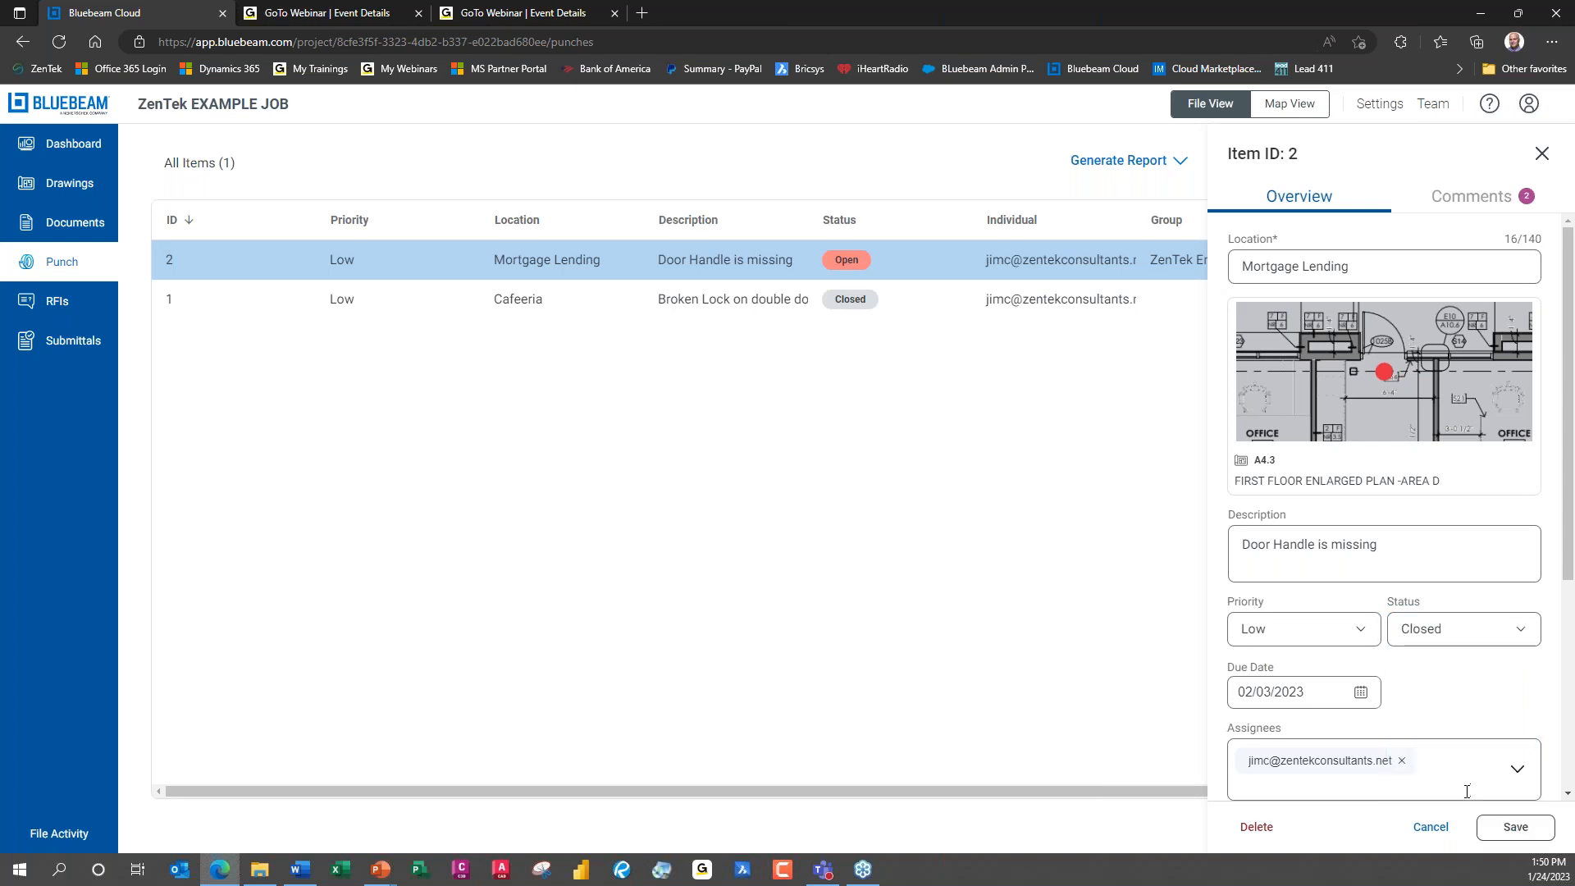
left_click(1516, 828)
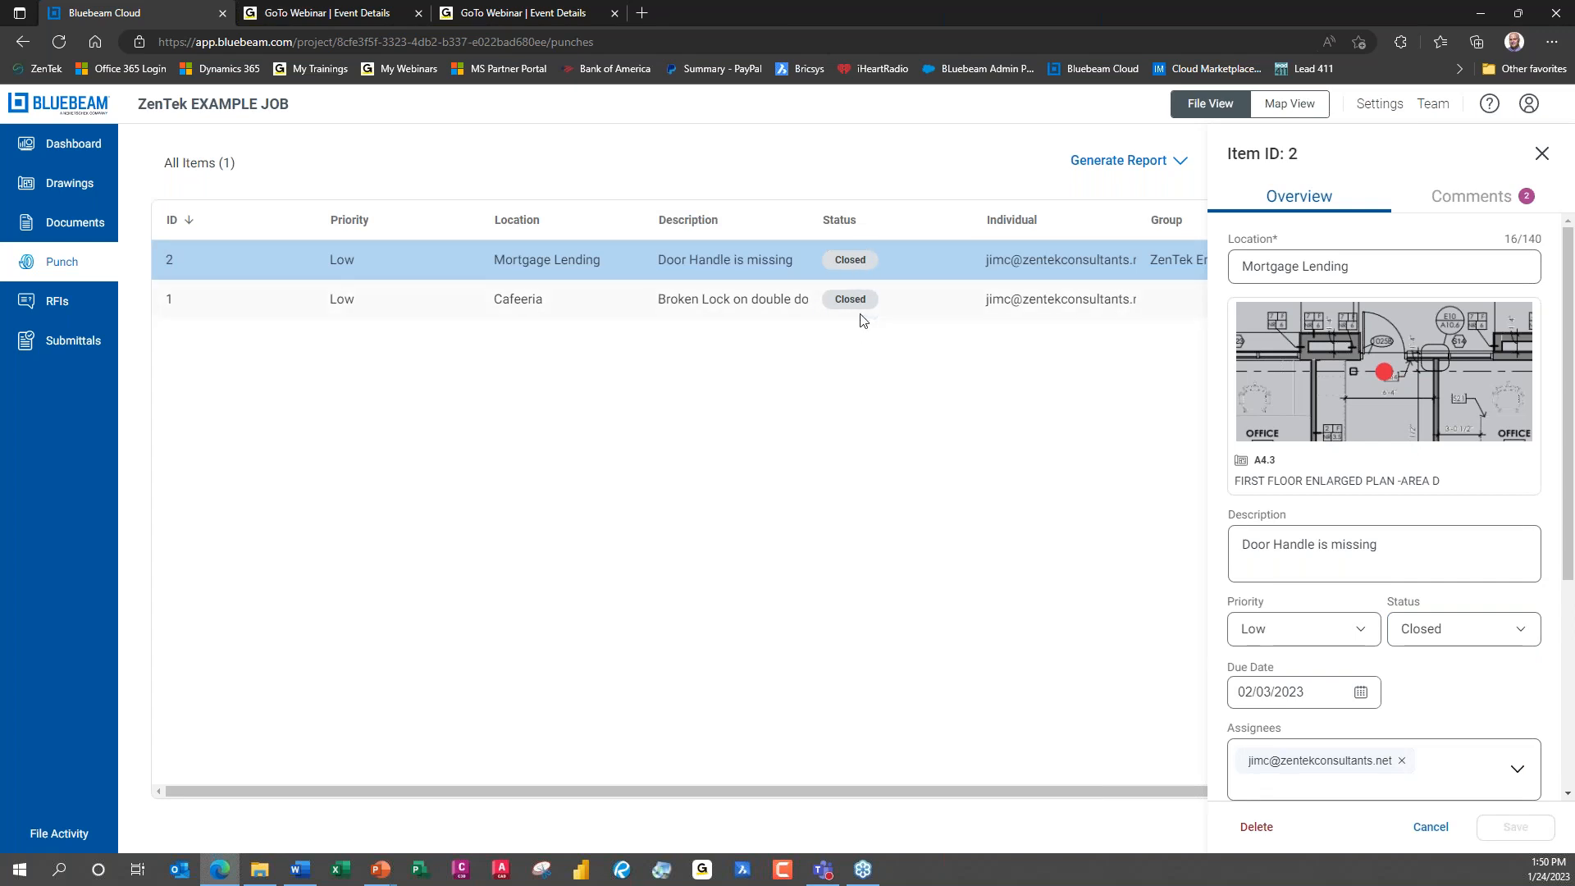
Open drawing A4.3, check the closed punch item's marker and details above Mortgage Lending, and return to the drawings list.
left_click(89, 204)
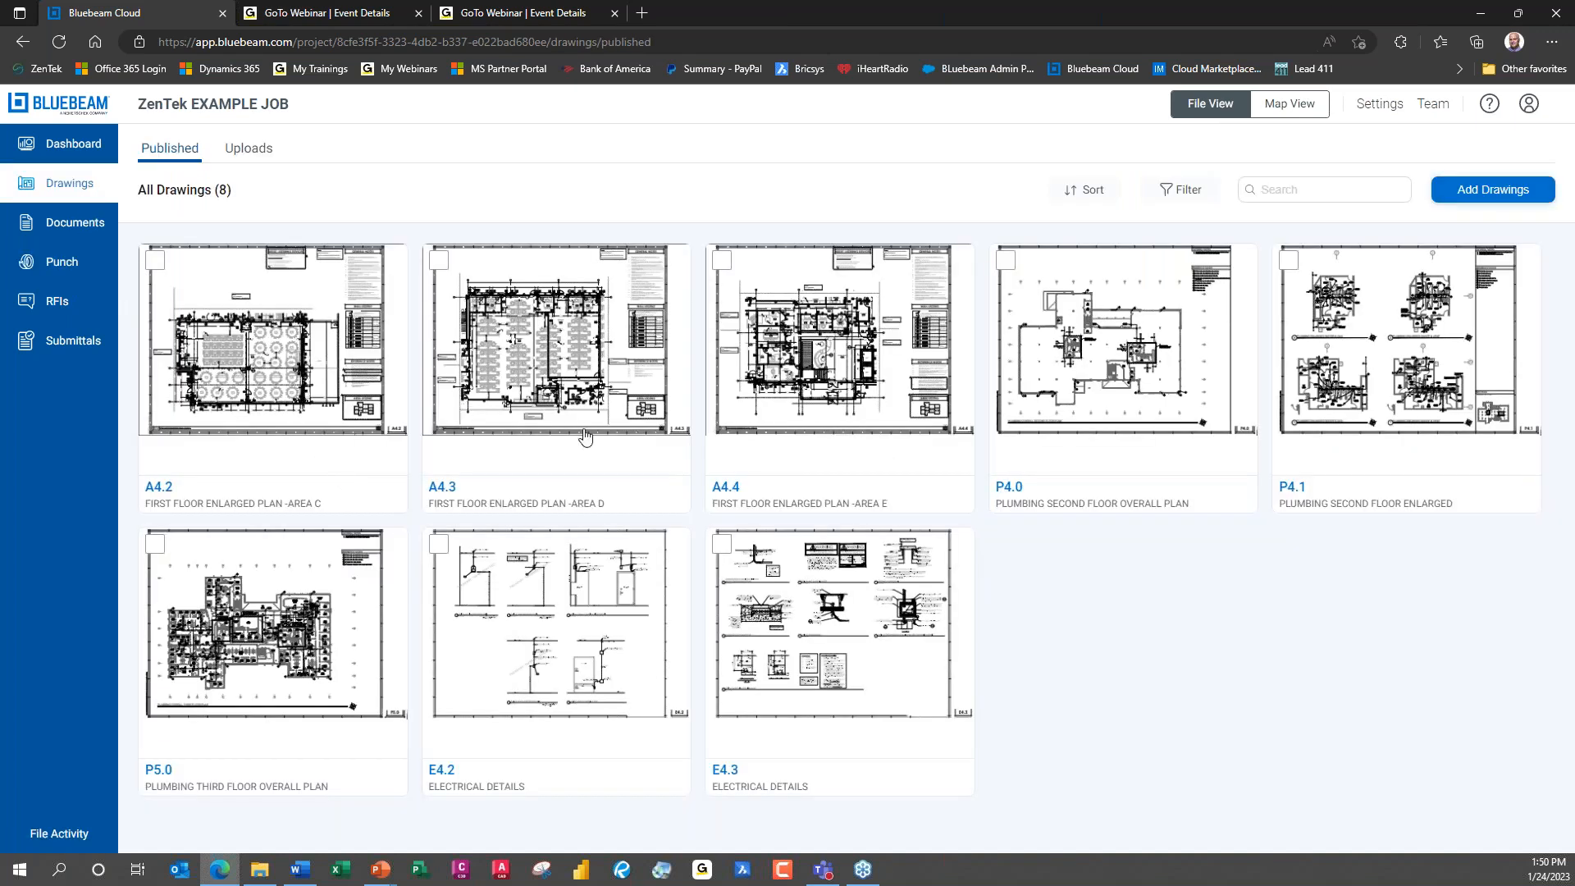
left_click(585, 434)
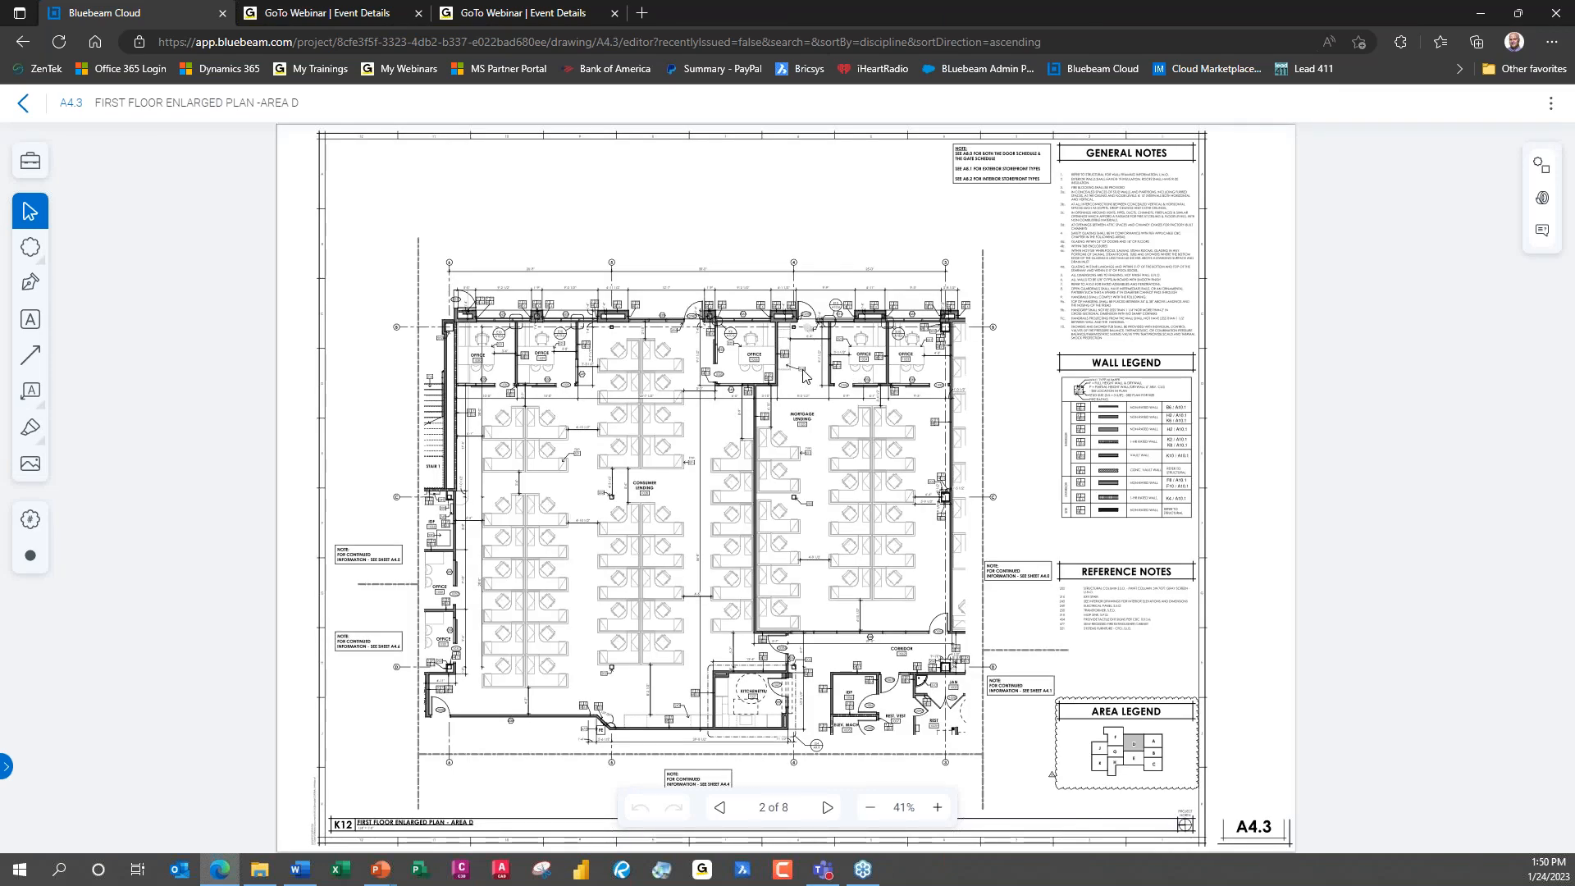
left_click(941, 816)
left_click(941, 816)
left_click(941, 816)
left_click(941, 816)
left_click(941, 816)
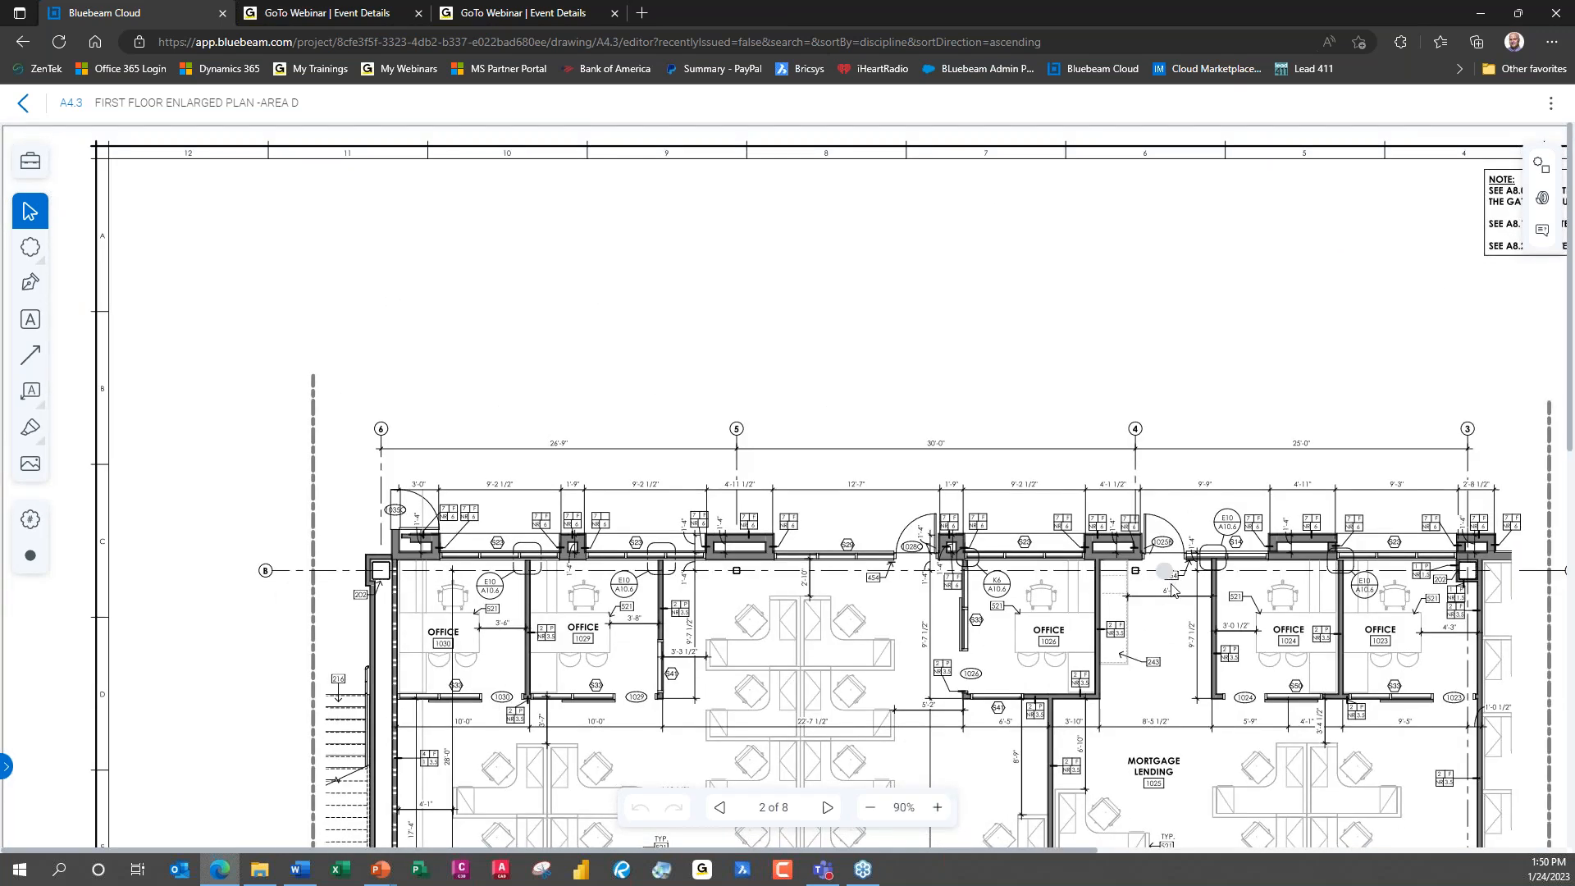
left_click(1166, 573)
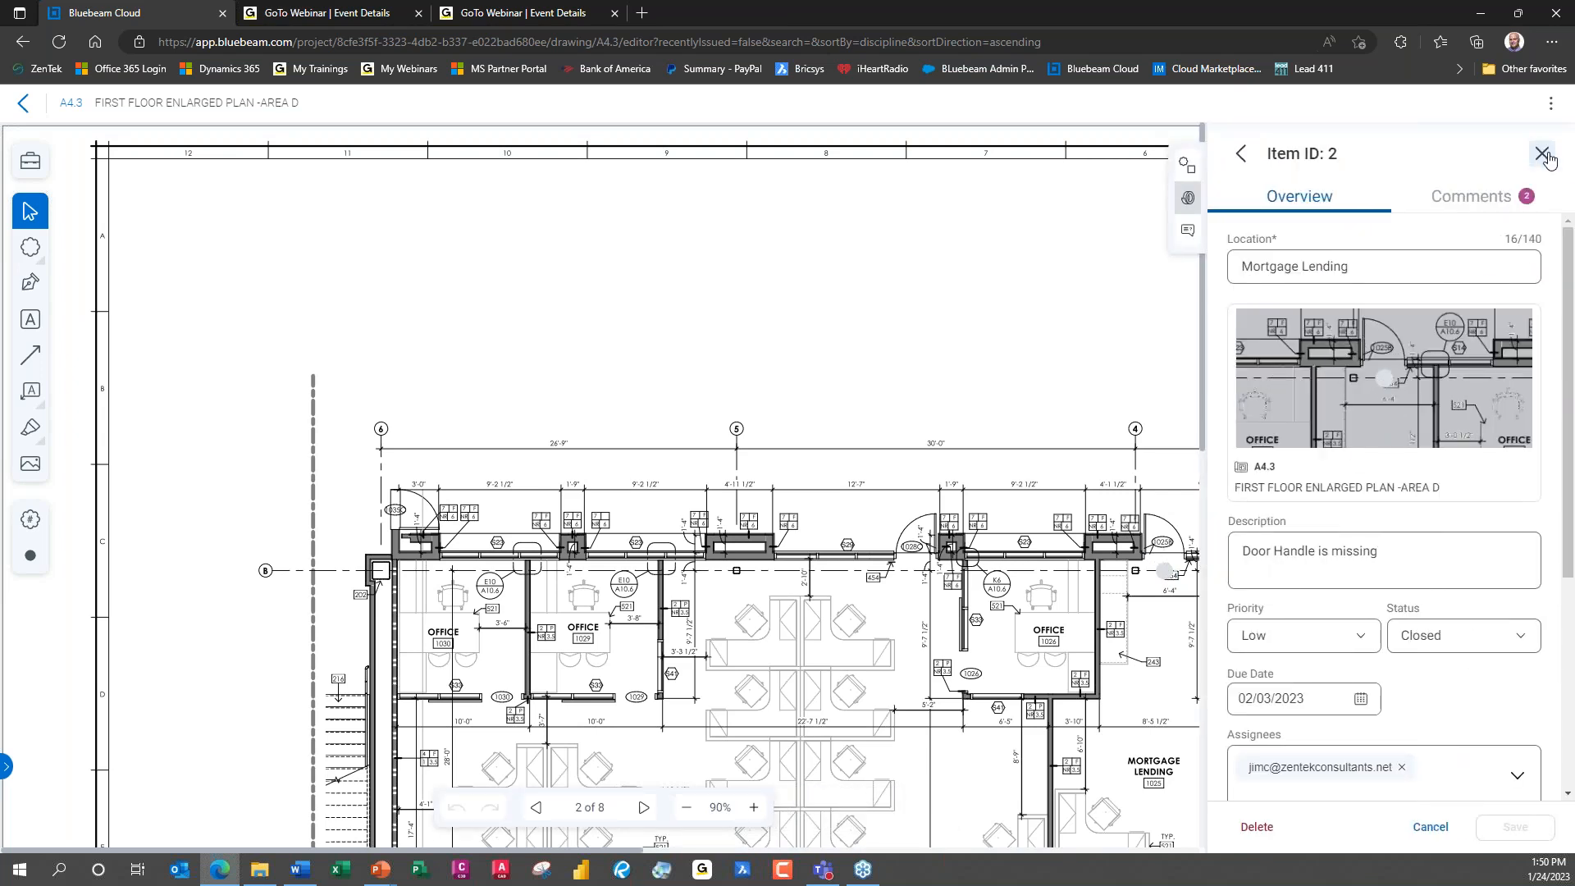
left_click(1539, 156)
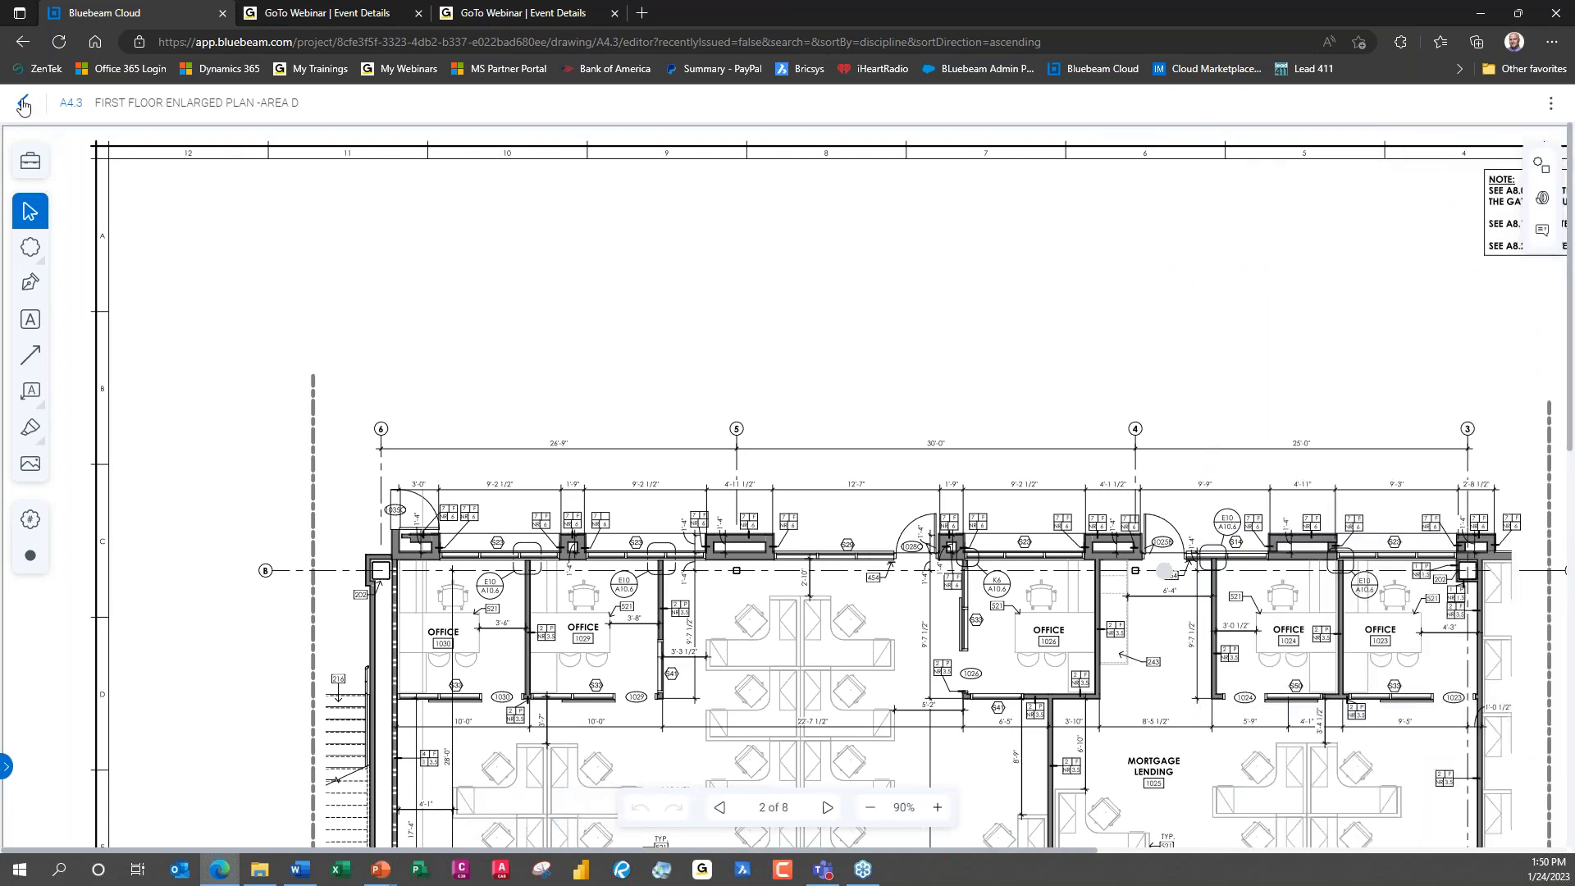
left_click(24, 104)
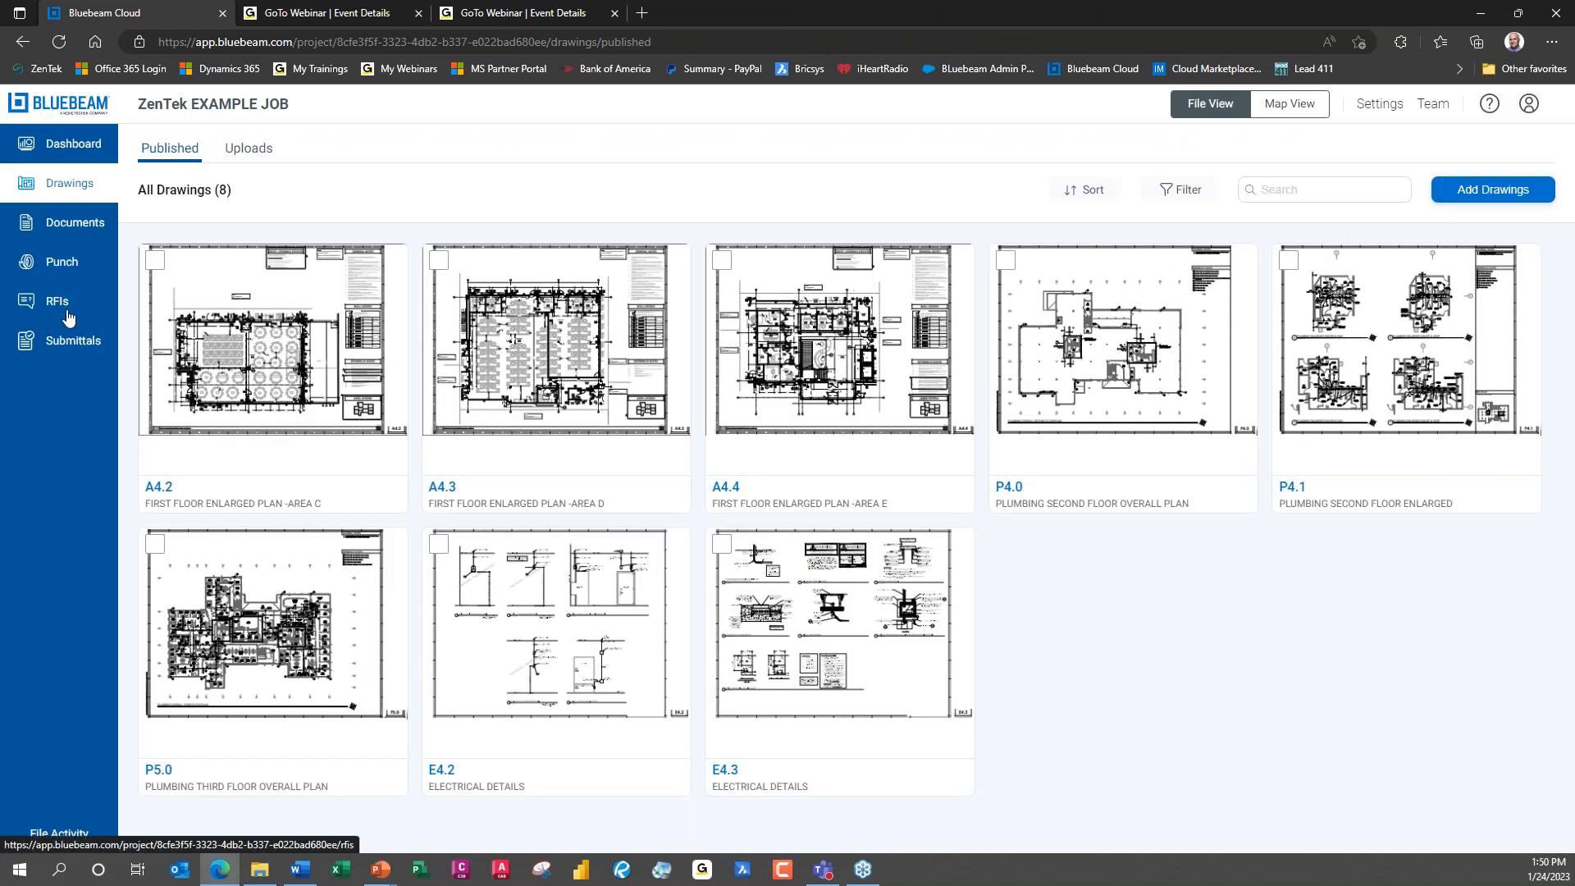
Start a new RFI with the subject "Window Size" and the question "No size for 2nd floor window listed in schedule".
key("alt+Tab")
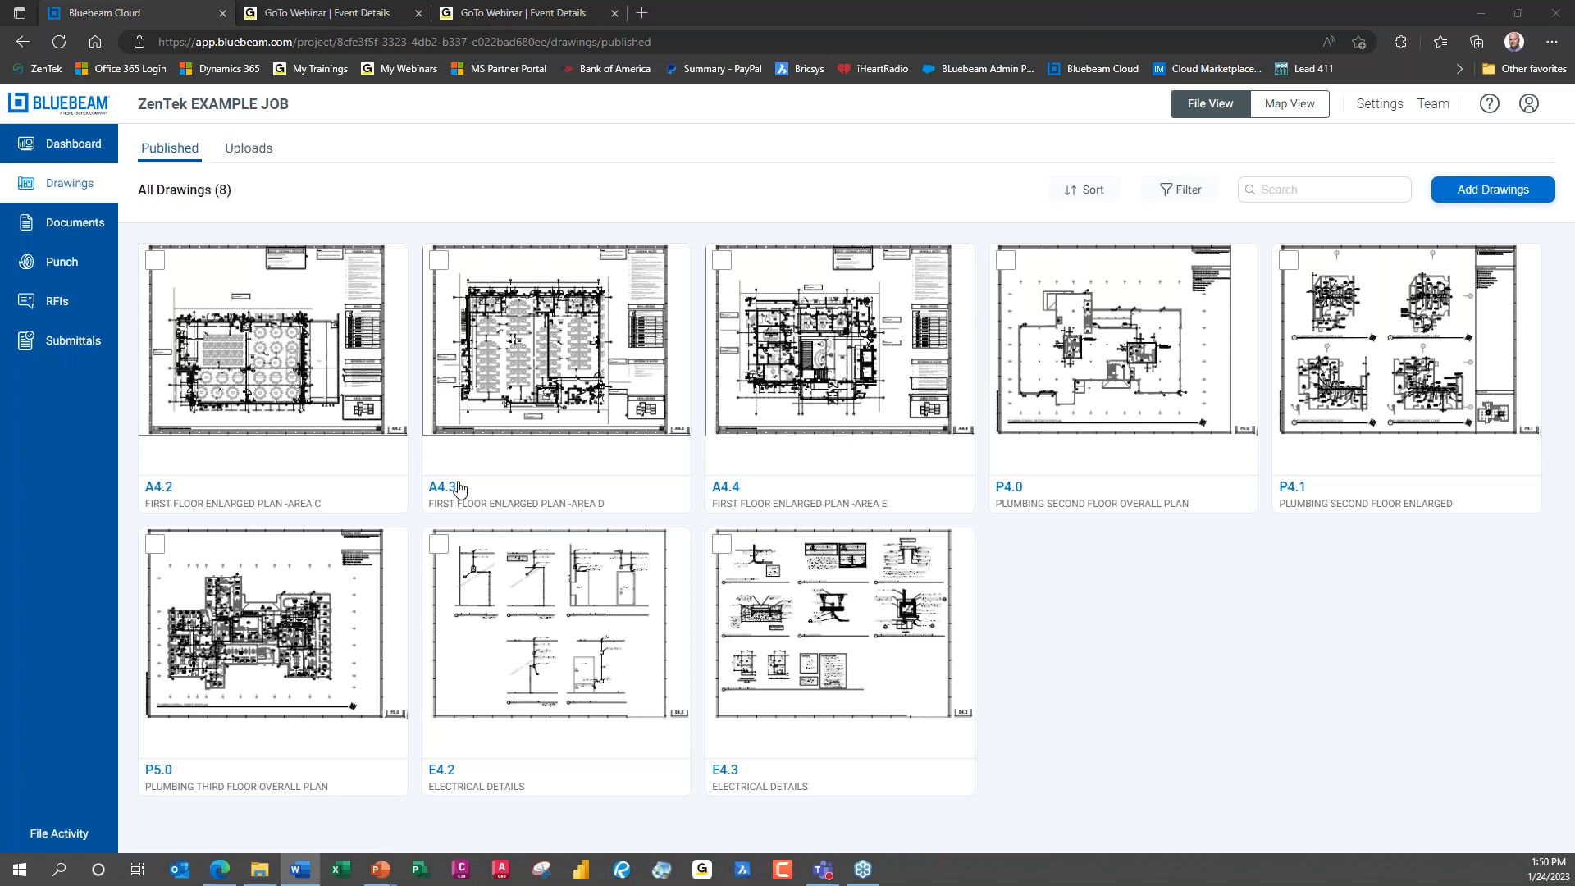
left_click(59, 312)
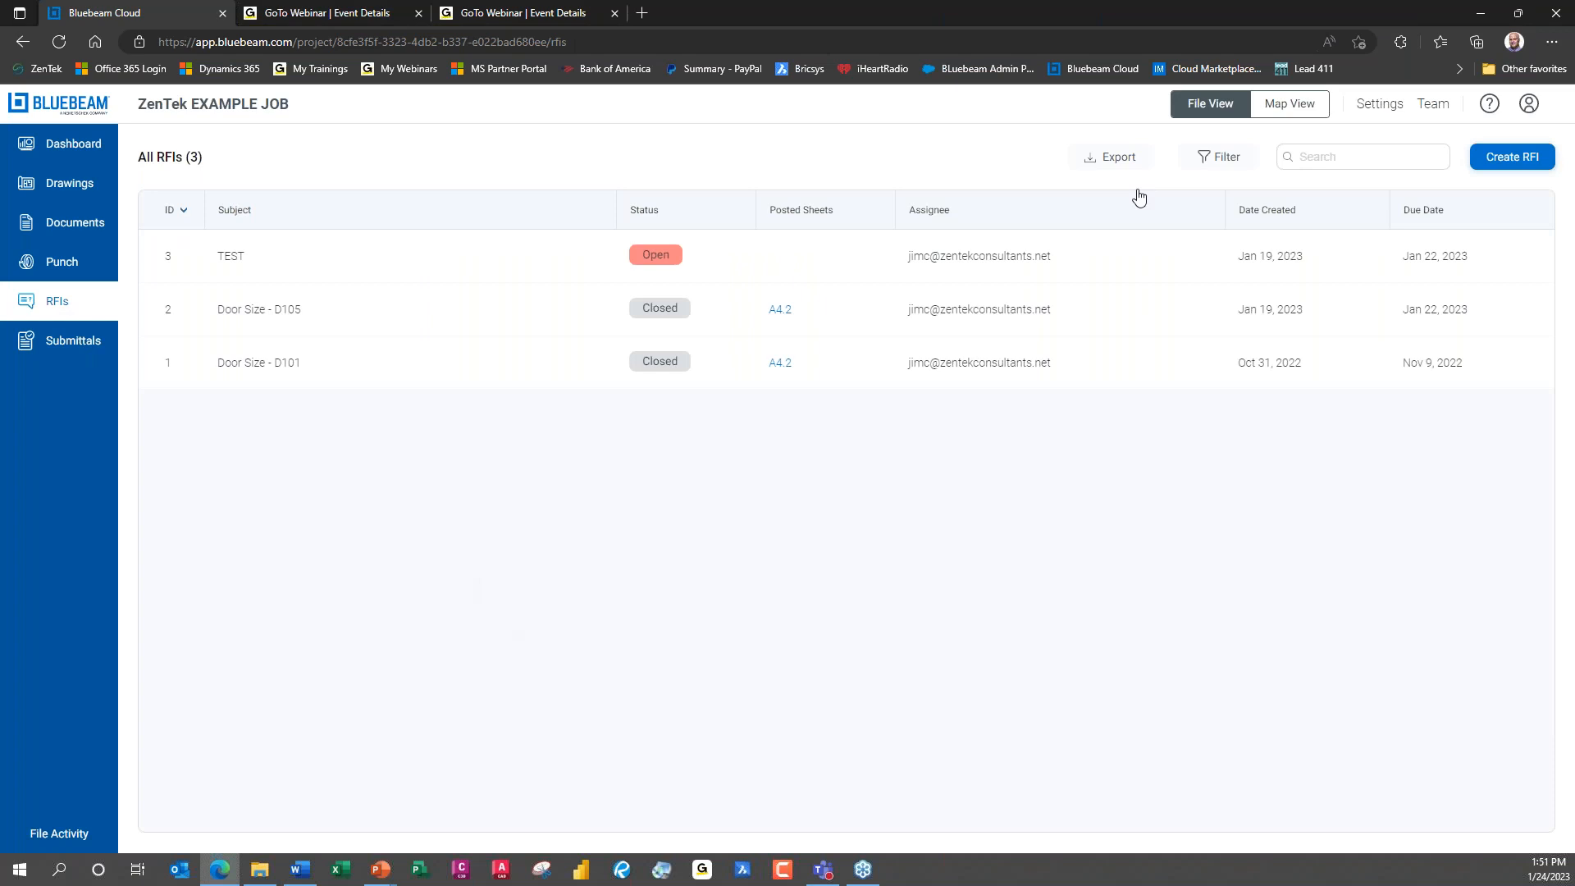
left_click(1531, 164)
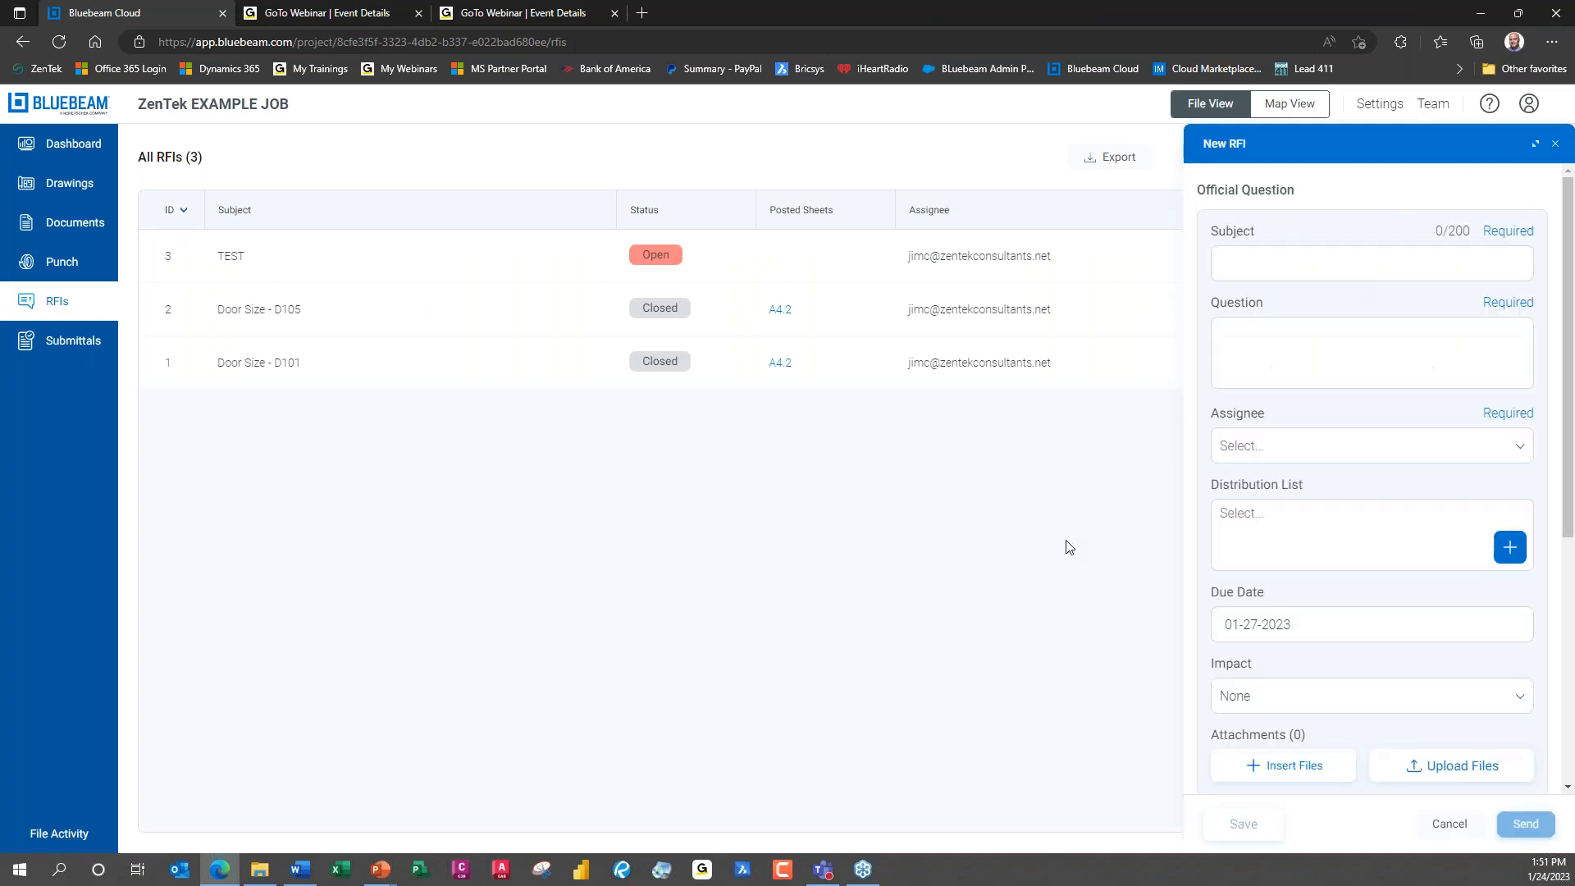
left_click(1353, 266)
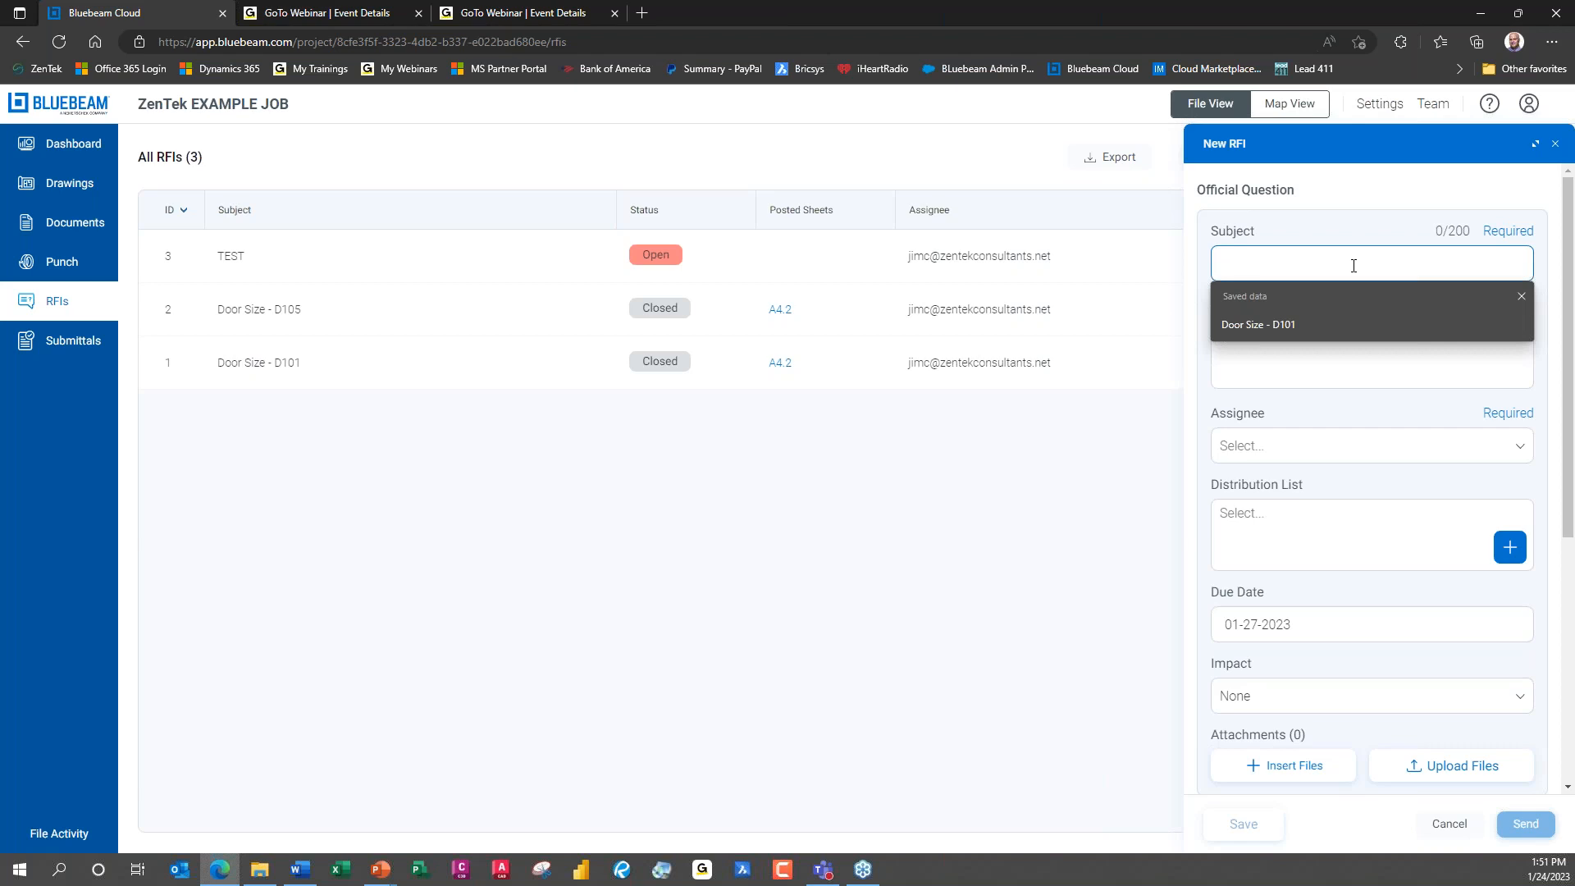
type("Win")
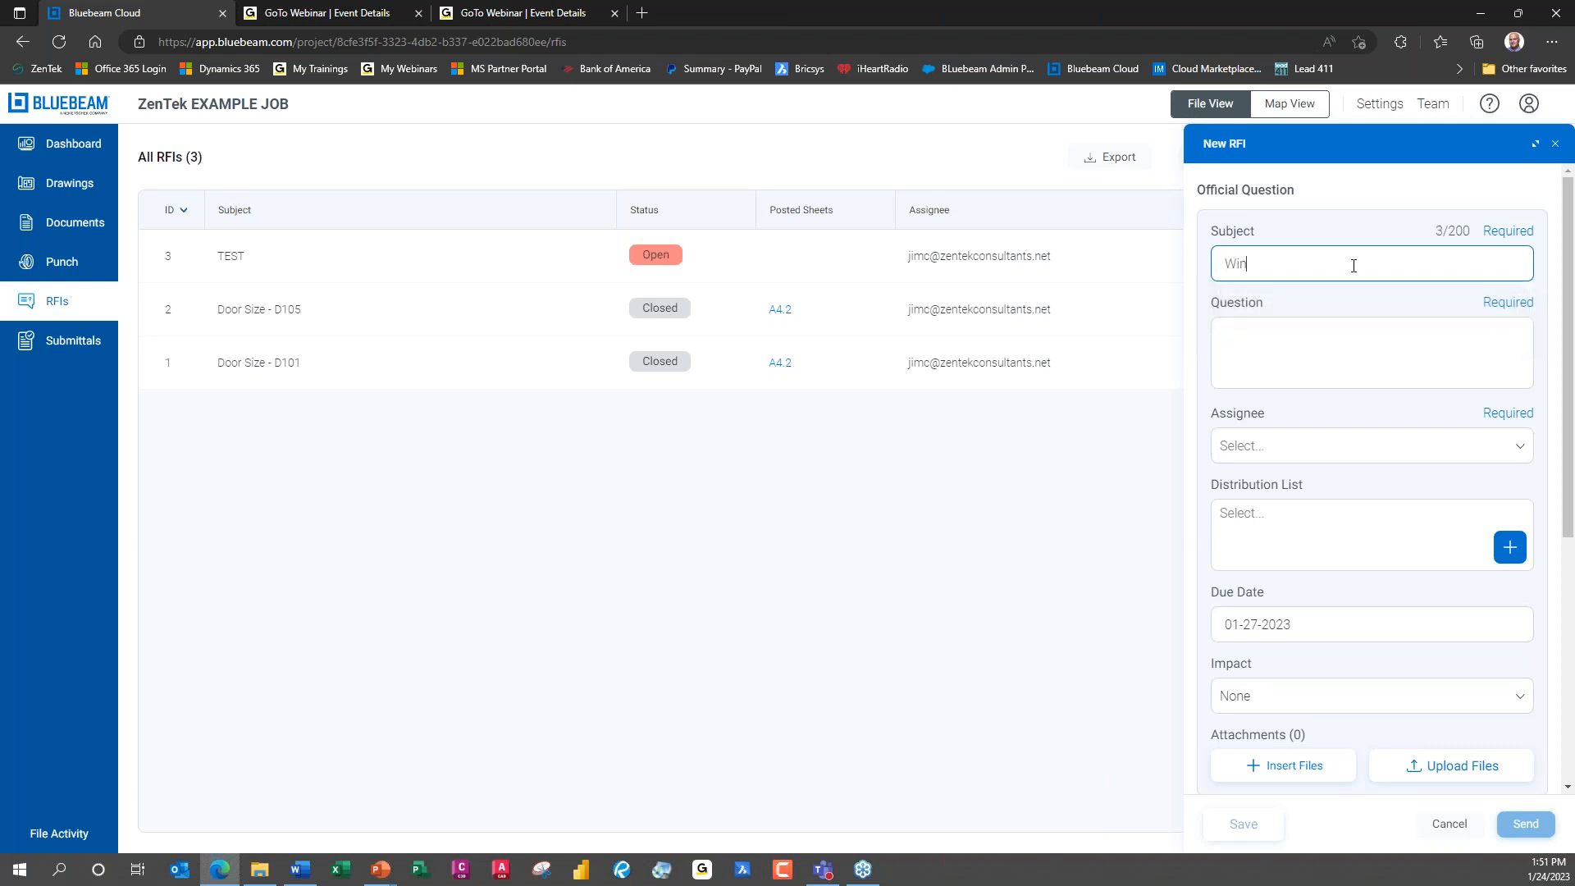
type("dow Size")
left_click(1302, 346)
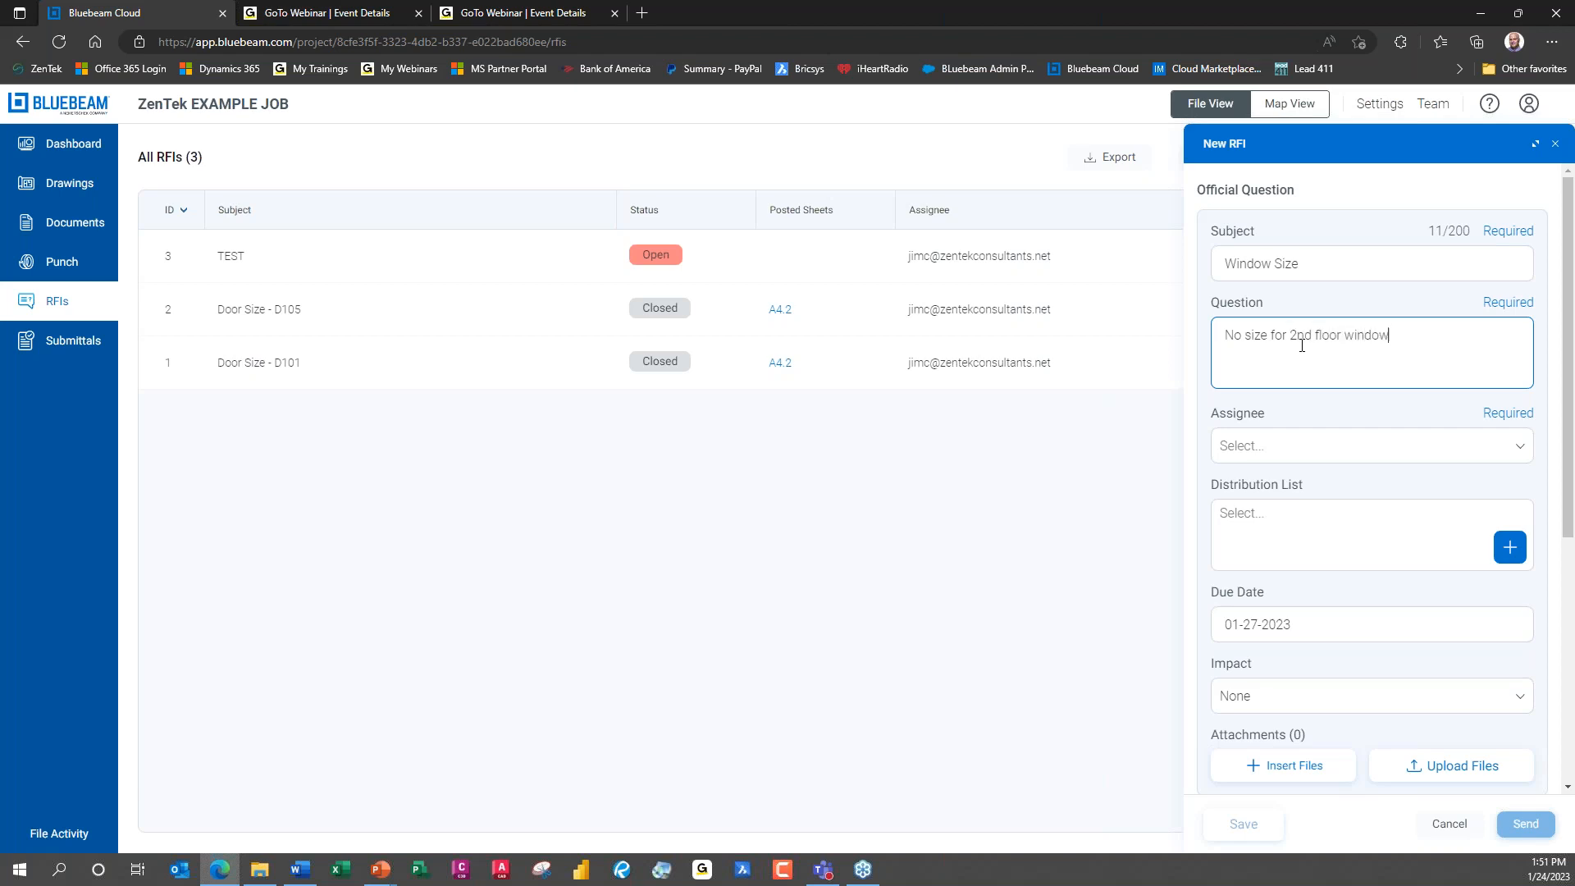
type("d in schedule")
Choose the listed team member as the RFI's assignee and add the same member to its distribution list.
left_click(1420, 456)
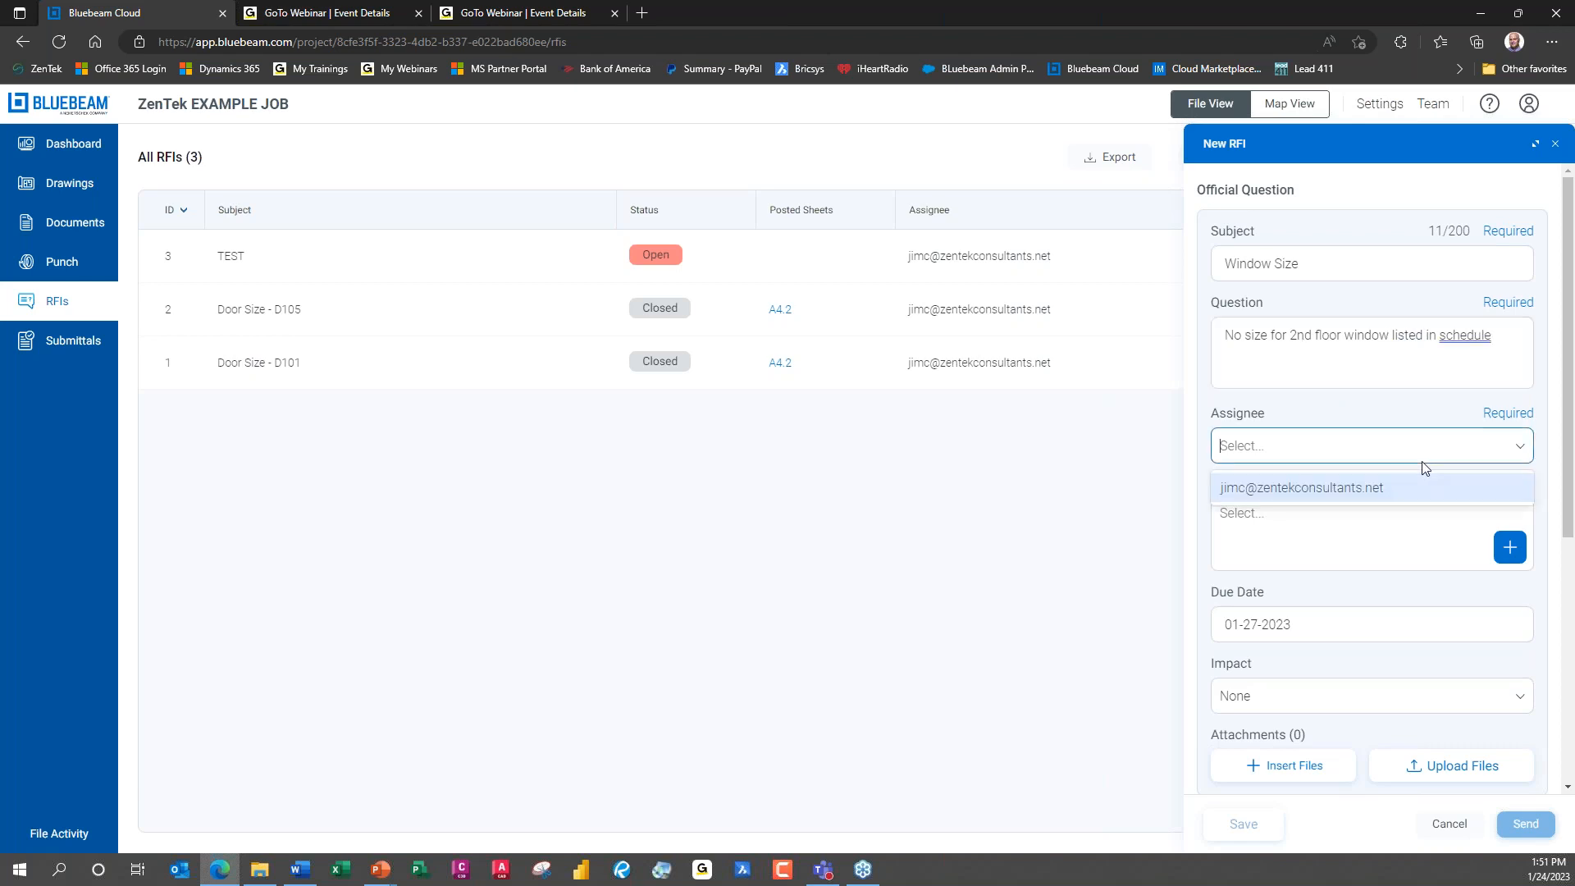
left_click(1345, 491)
left_click(1507, 552)
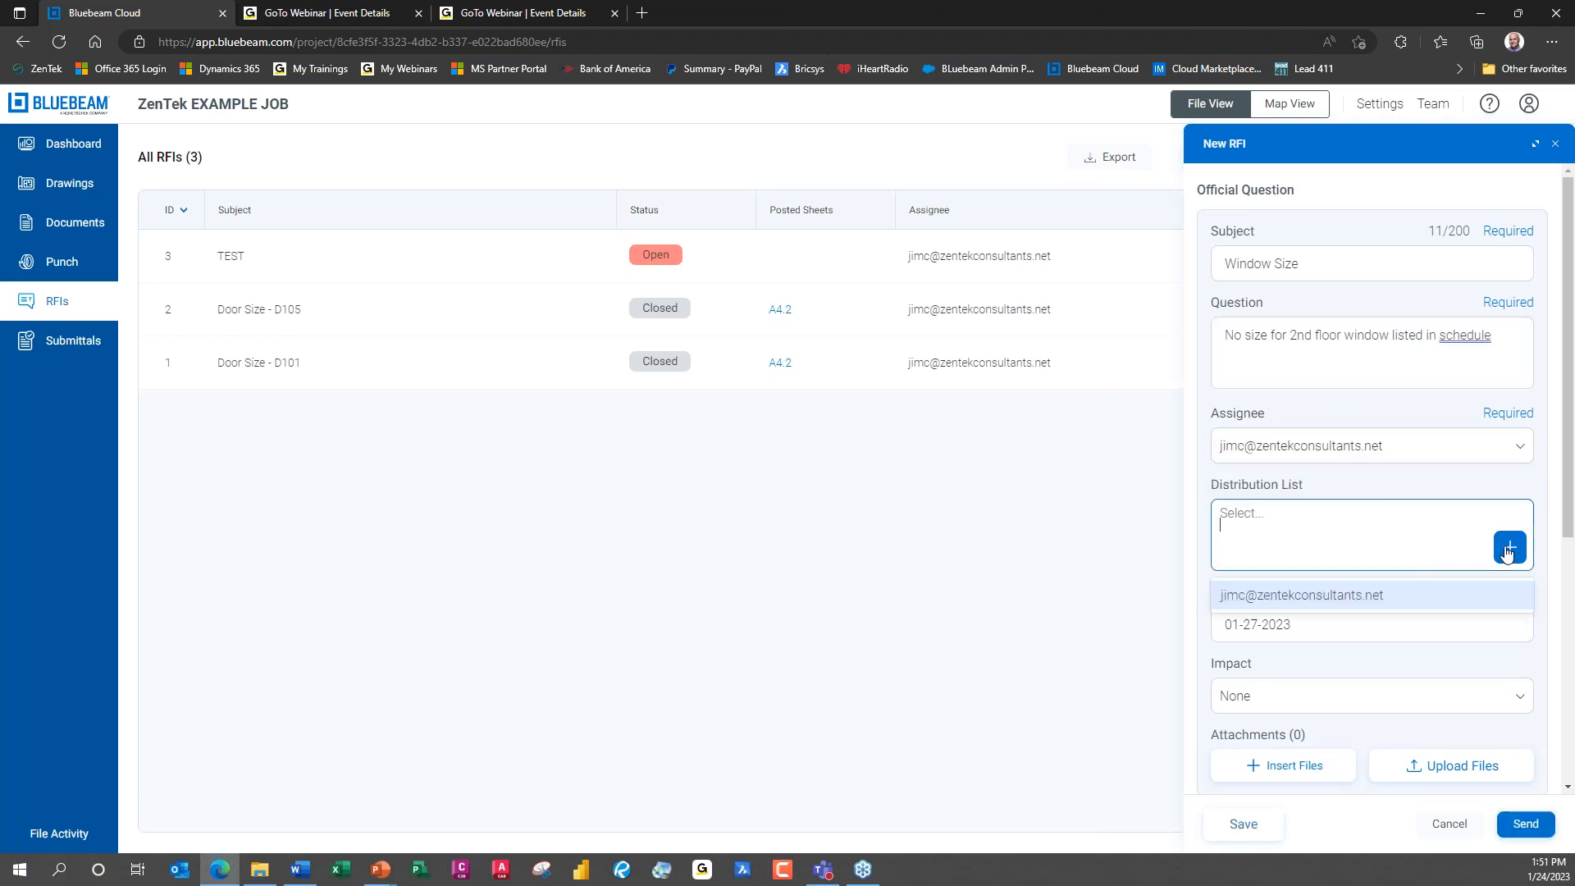
left_click(1346, 607)
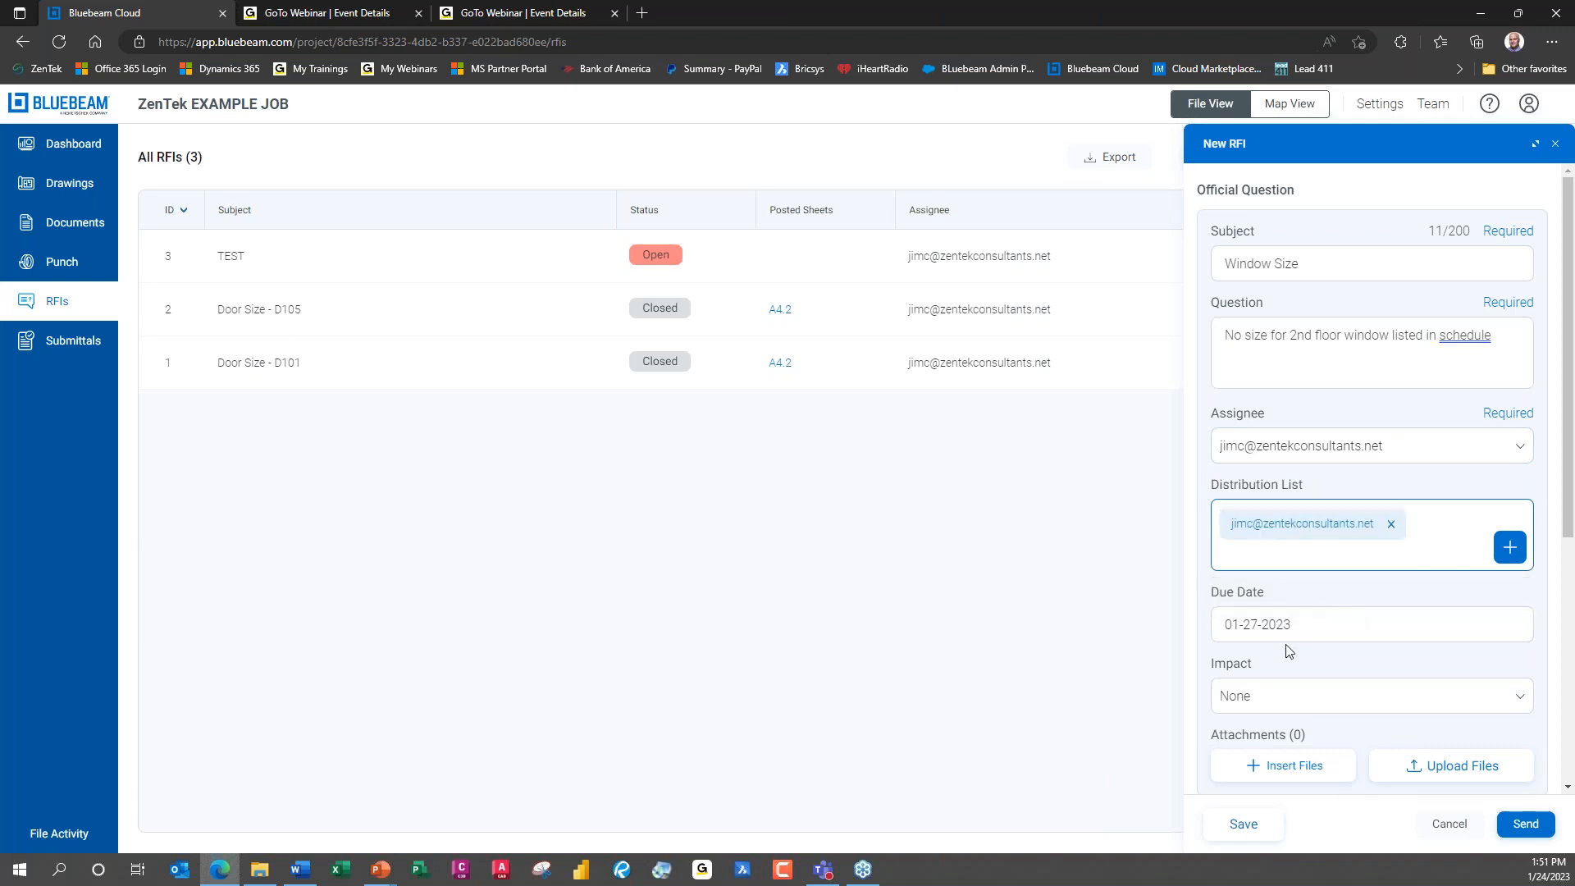
Keep the RFI's proposed due date and set its impact to Cost & Schedule.
left_click(1323, 625)
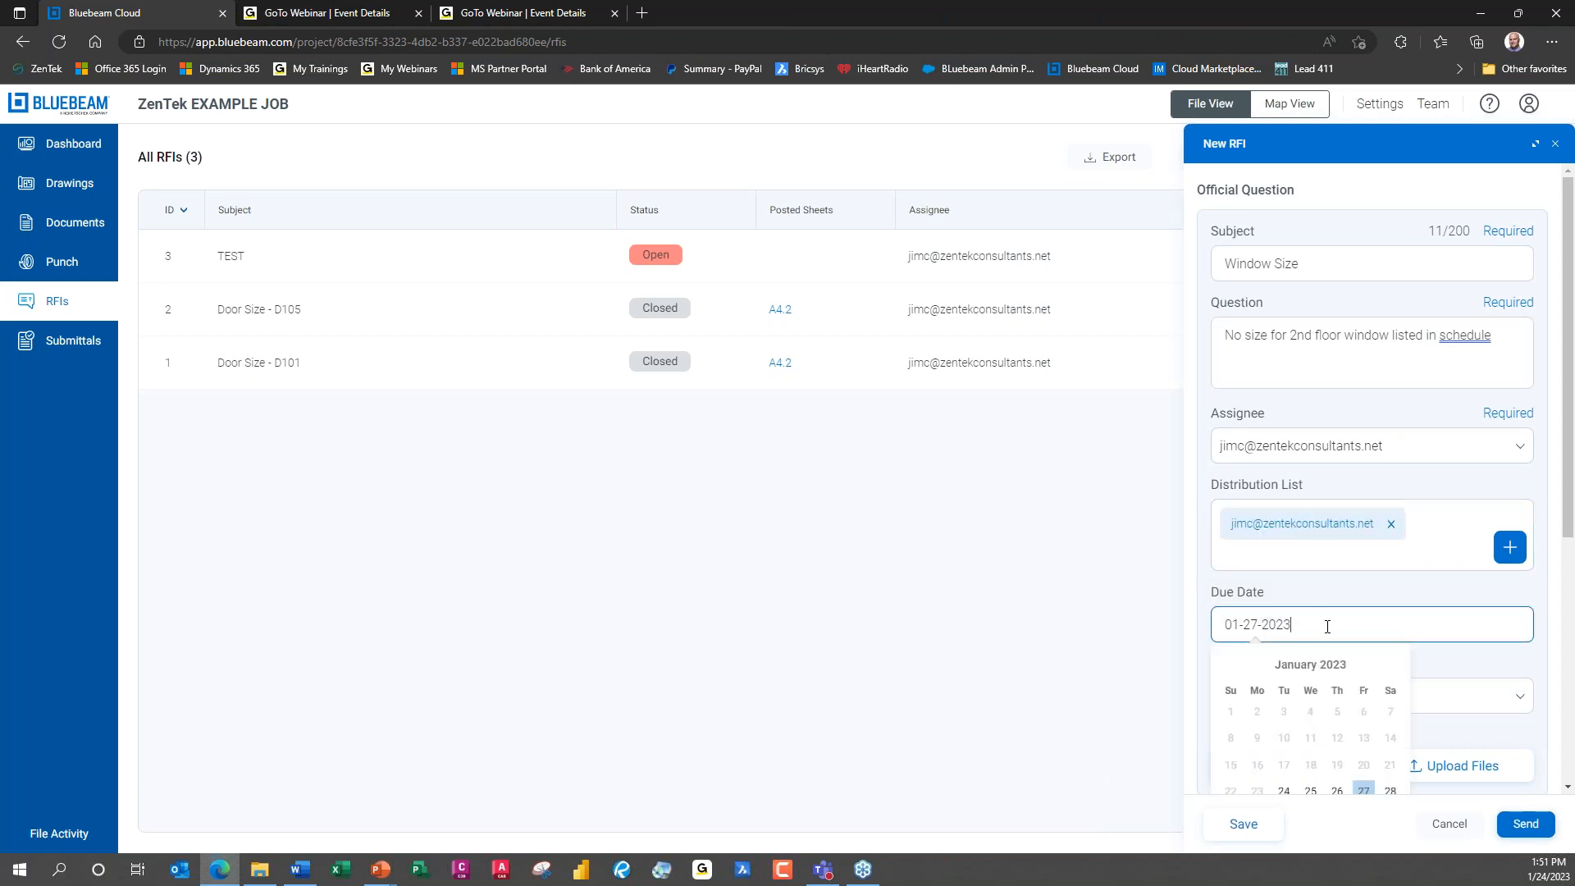
left_click(1109, 695)
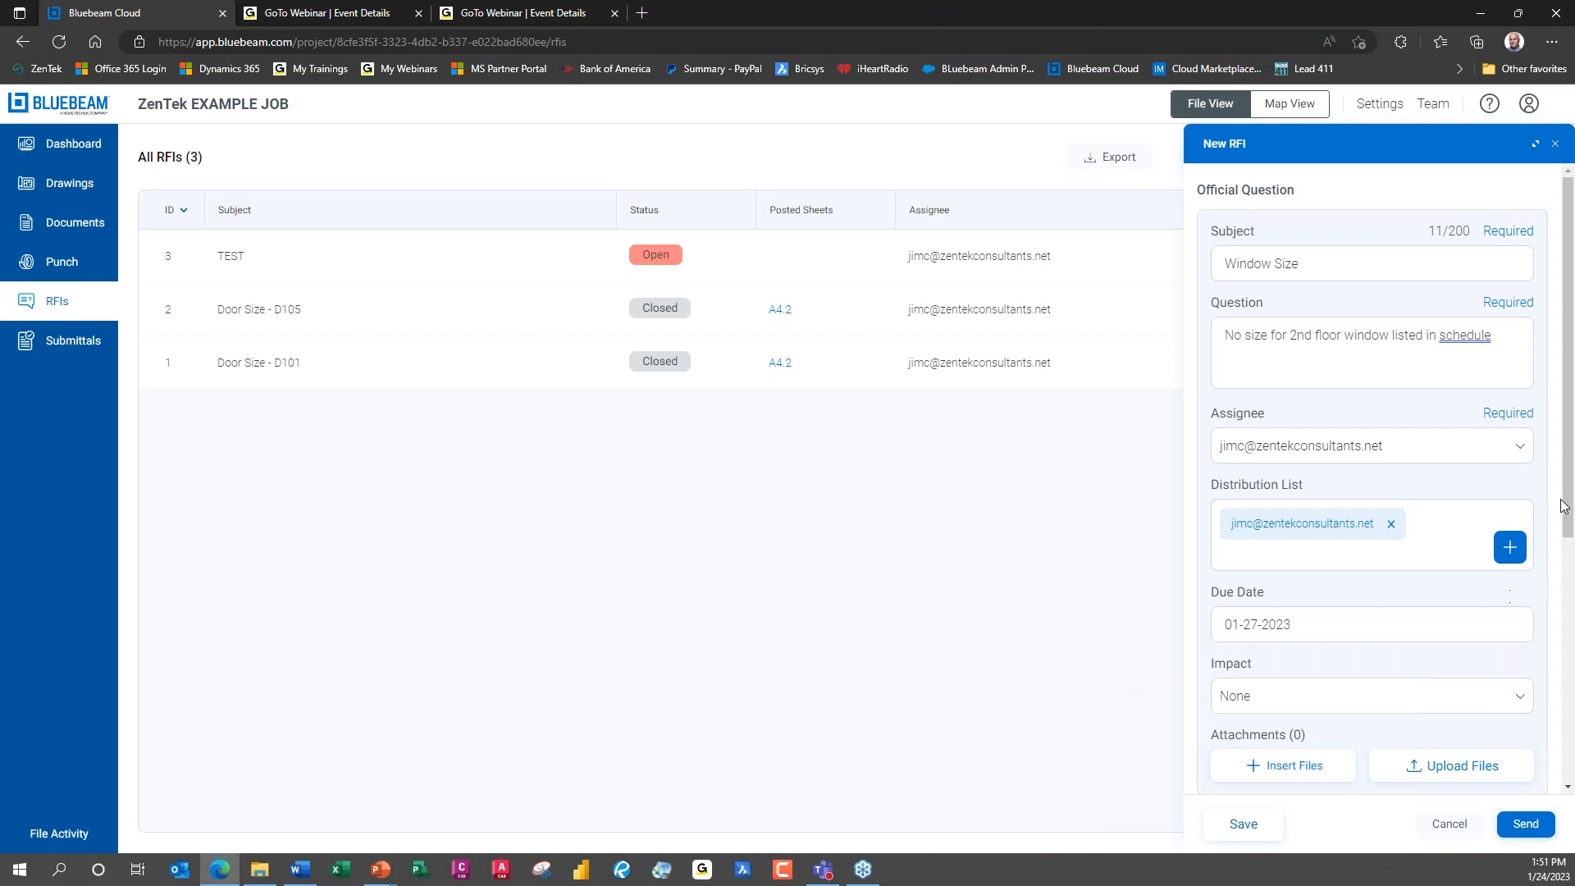
left_click(1519, 696)
scroll(1478, 577, "down", 4)
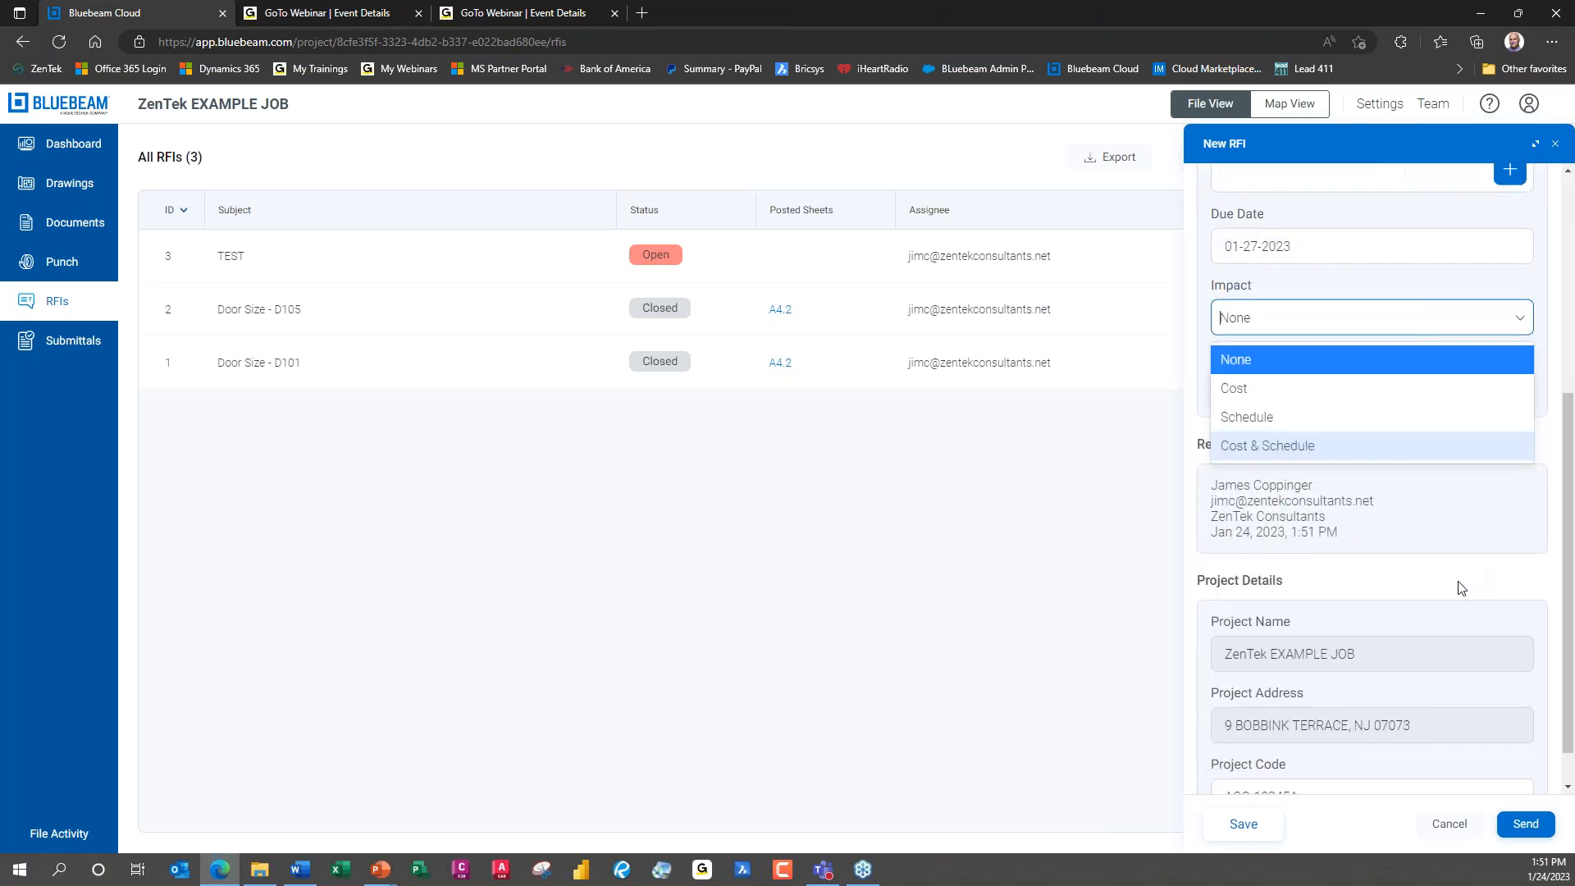
left_click(1314, 445)
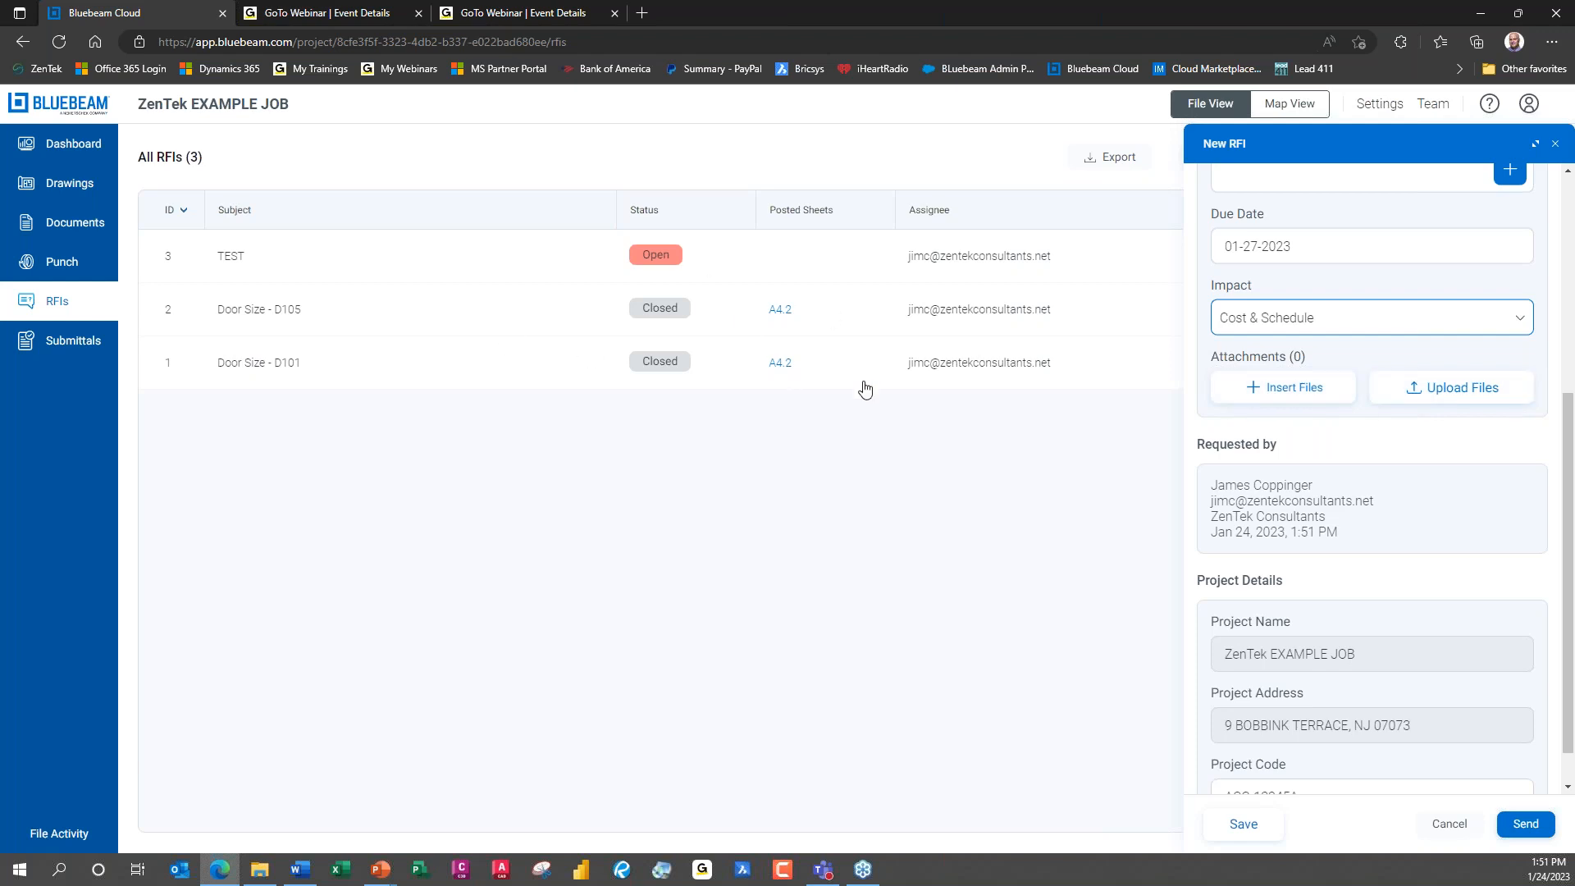
Check the project code in the RFI's project details and send the RFI without attachments.
scroll(1378, 609, "down", 1)
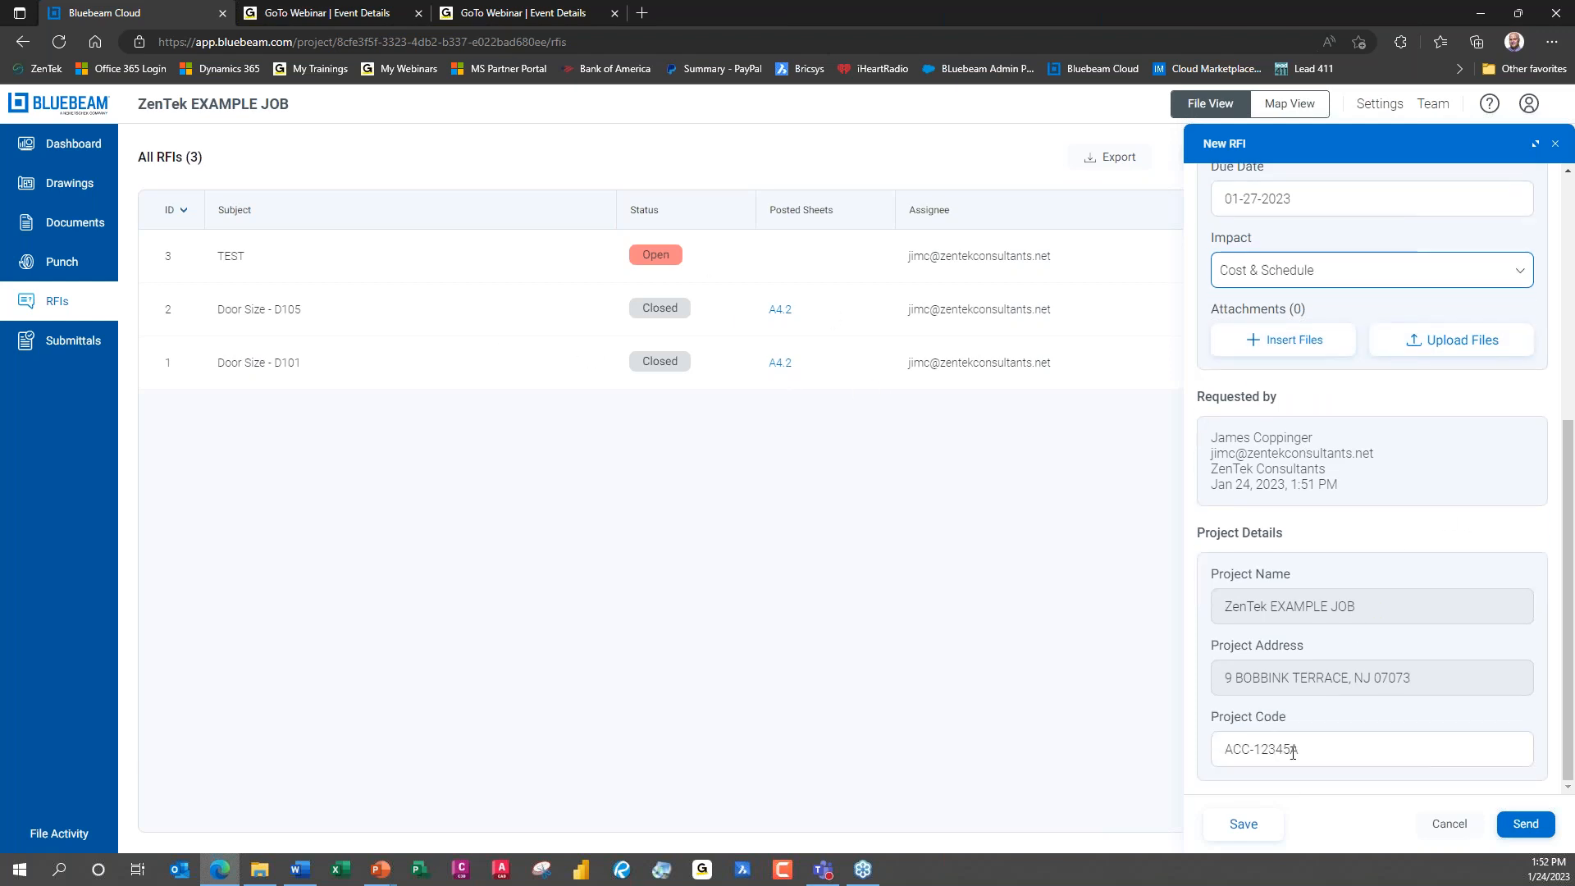
left_click_drag(1338, 750, 1194, 771)
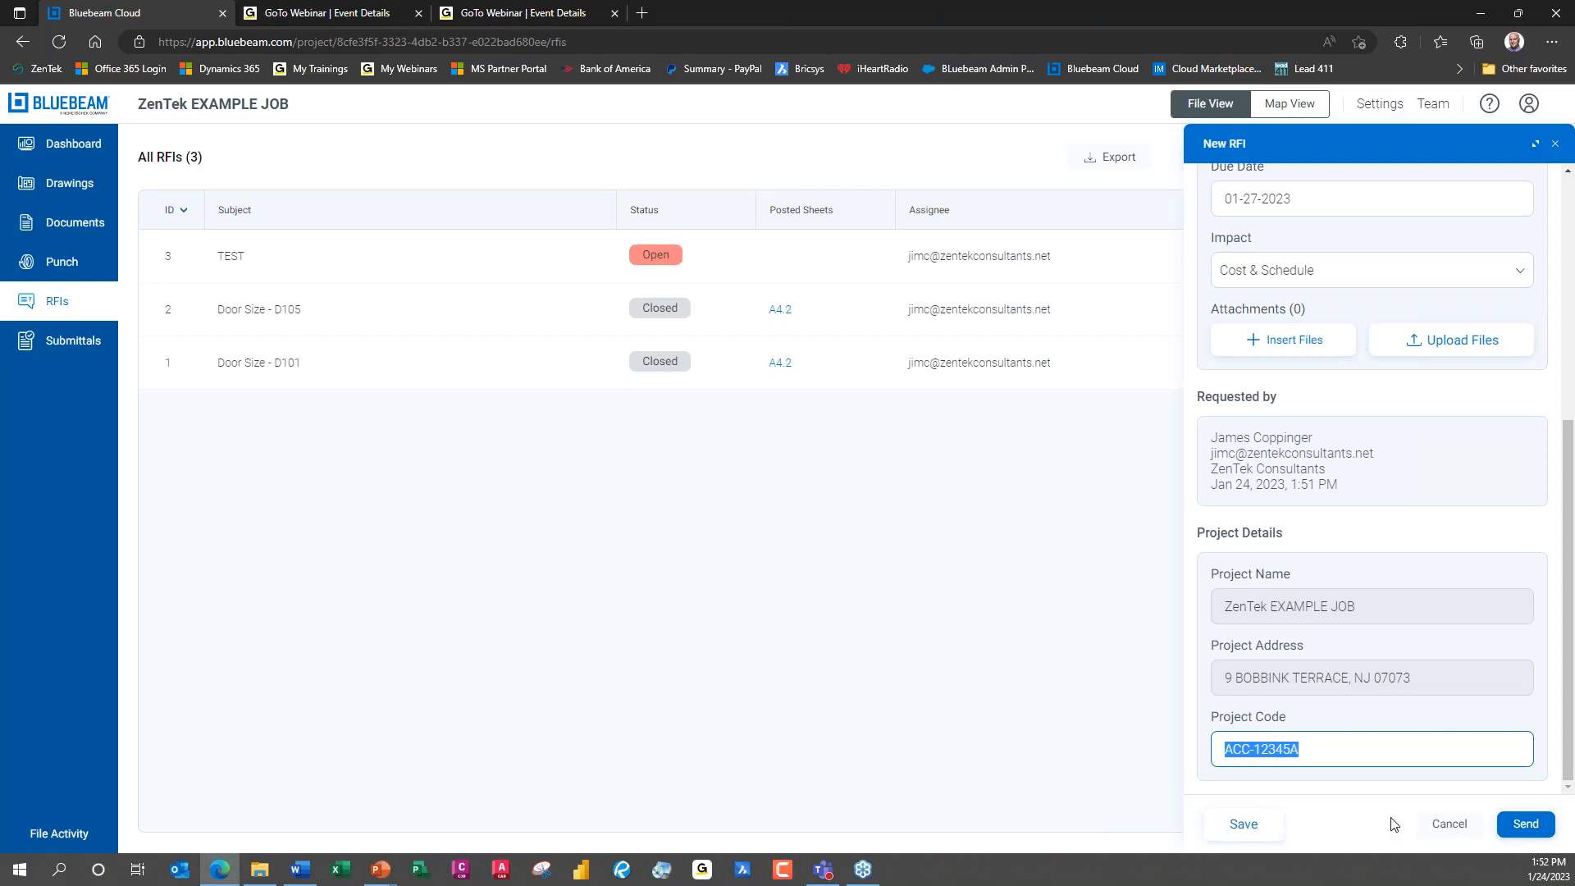
left_click(1513, 824)
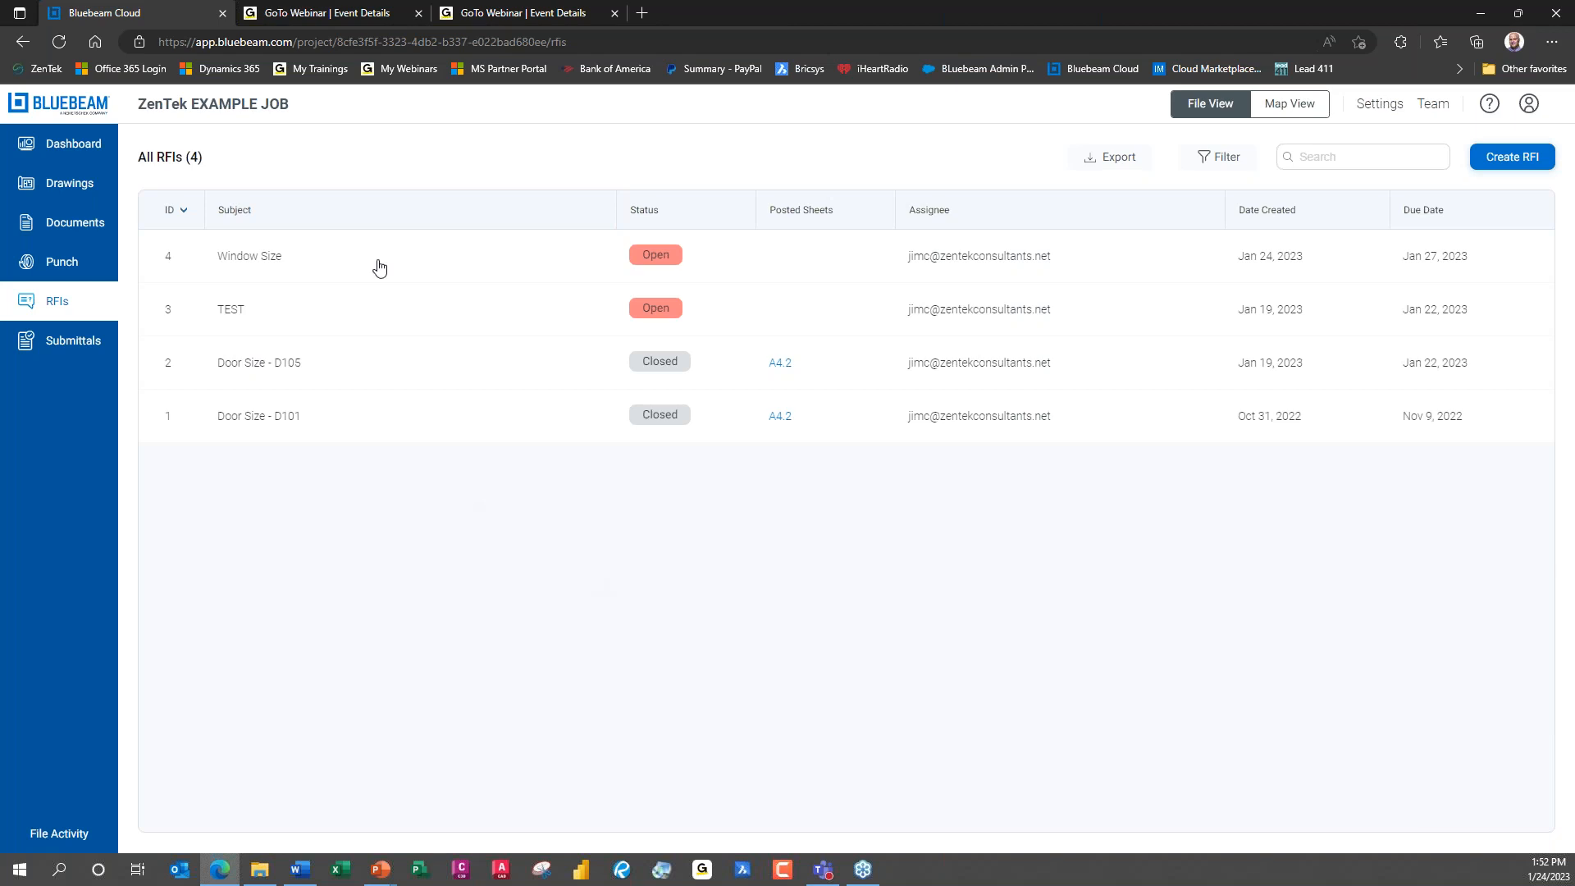
Open the Window Size RFI and review its discussion area, official question, requester, project details and history.
left_click(636, 258)
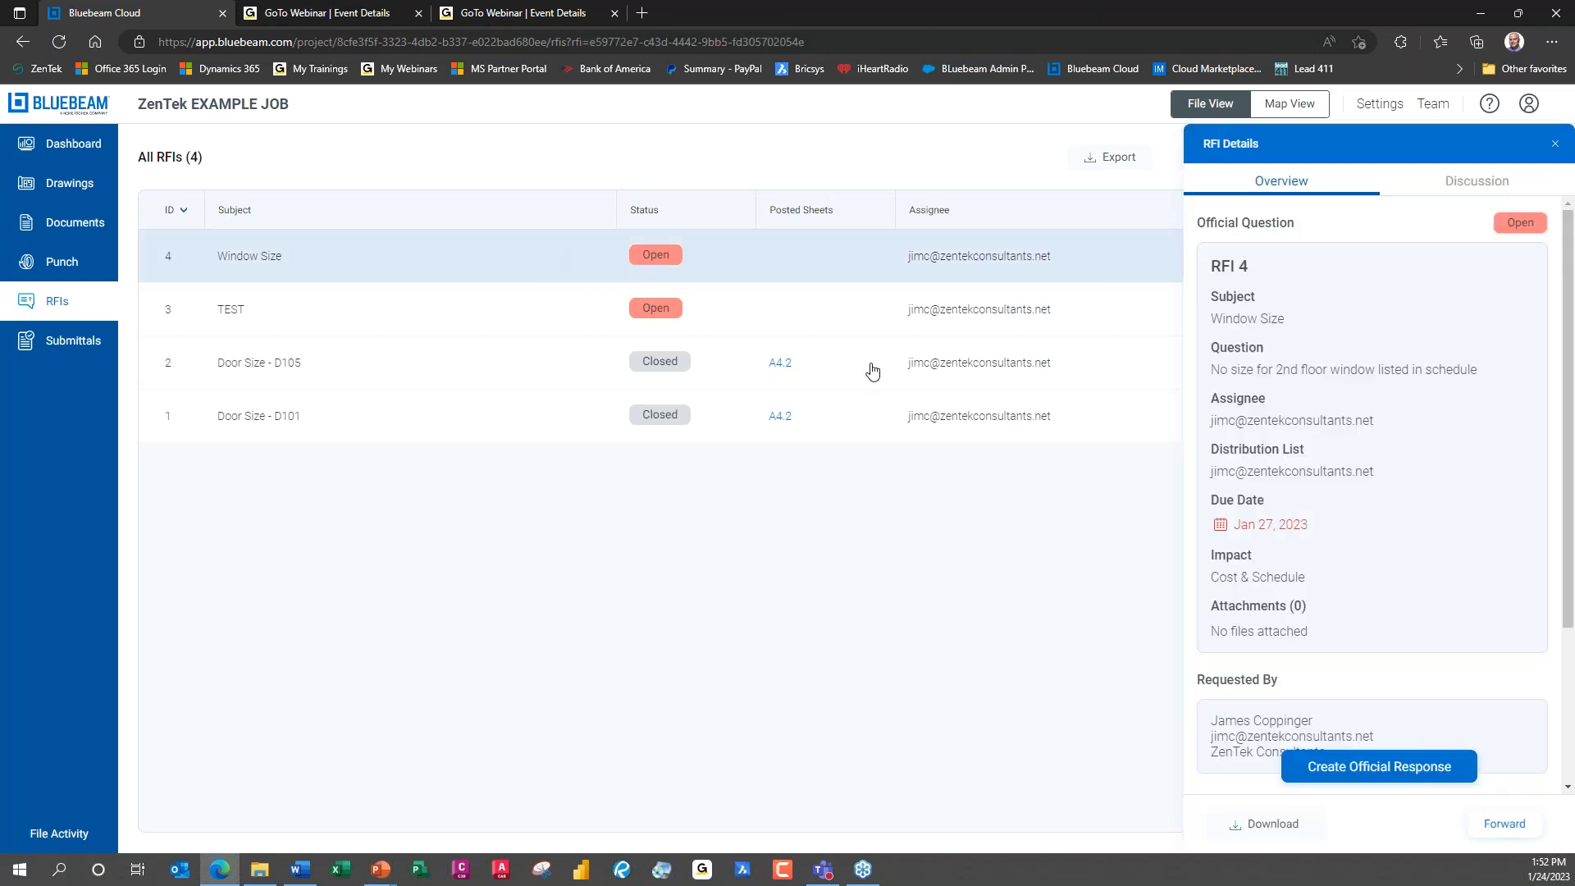
left_click(1491, 189)
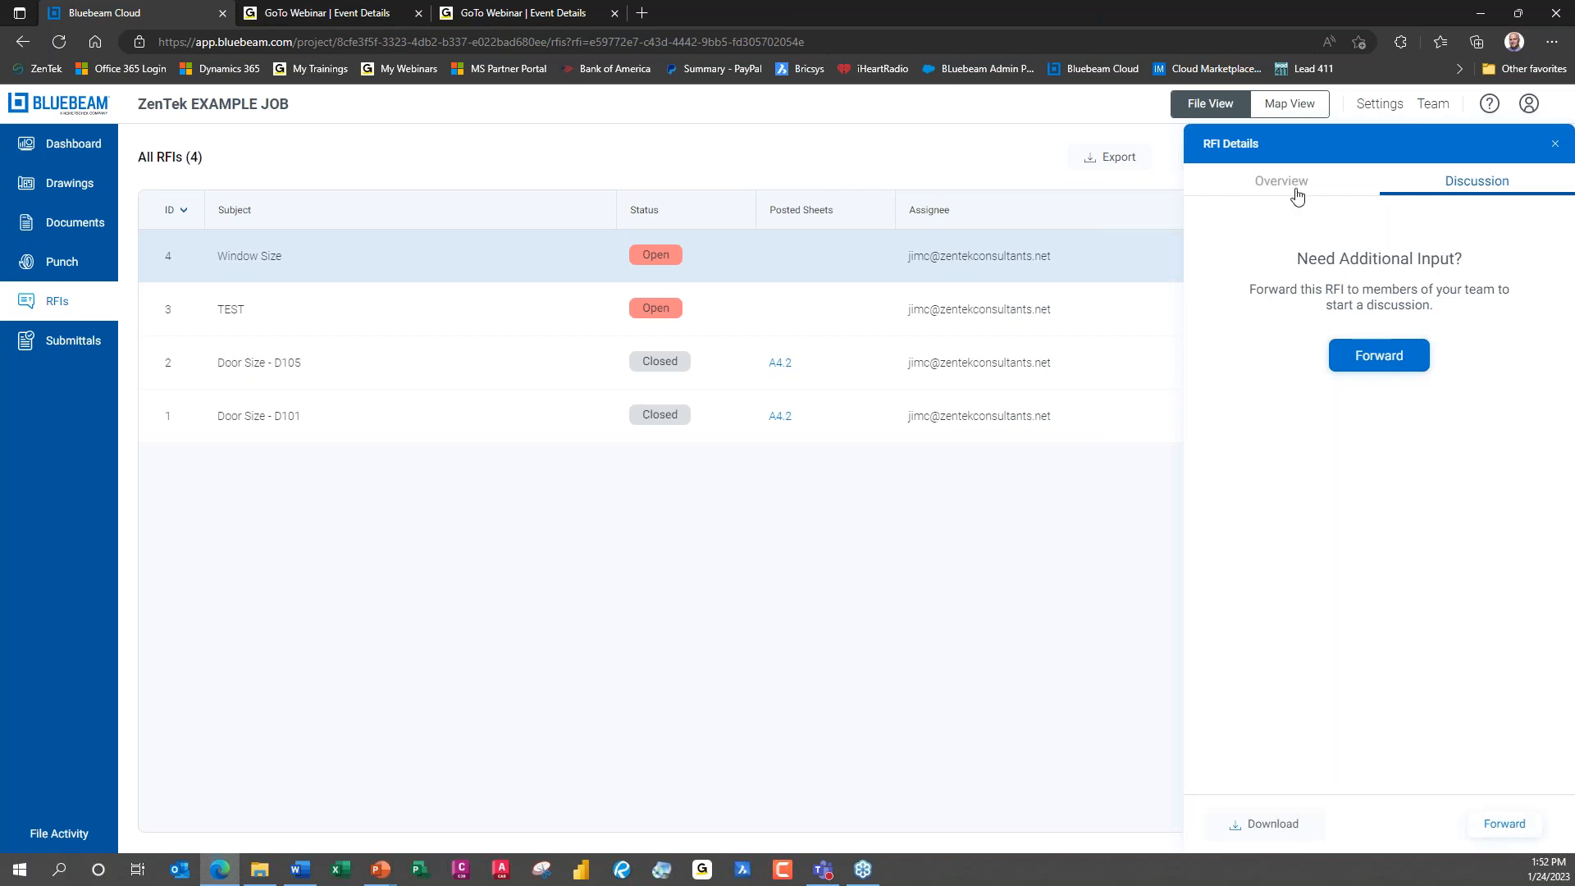
left_click_drag(1297, 196, 1311, 187)
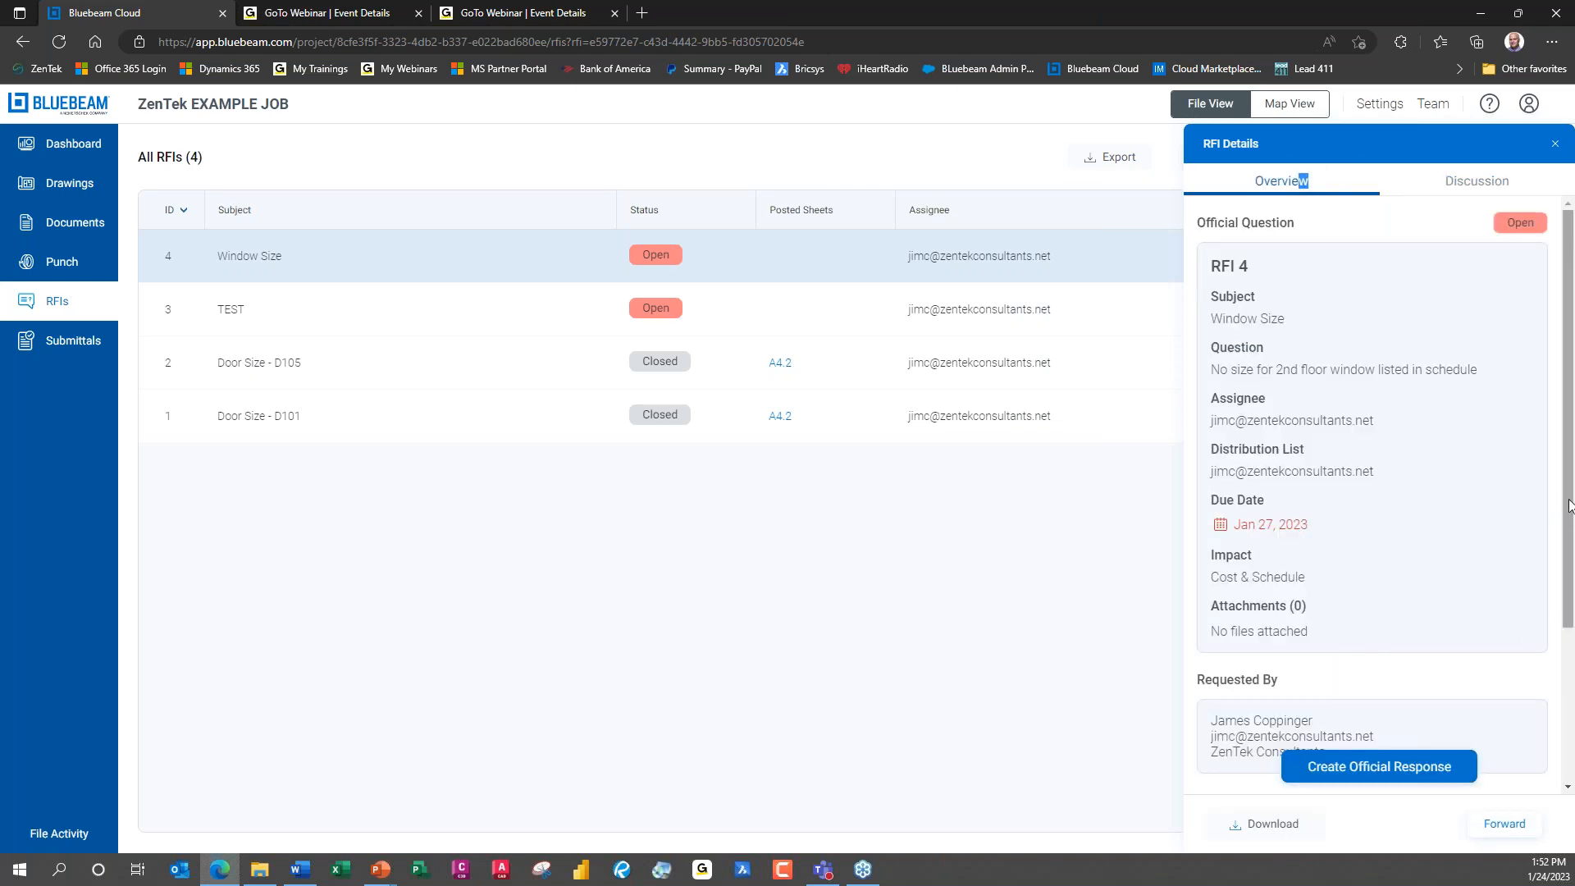
scroll(1569, 504, "down", 3)
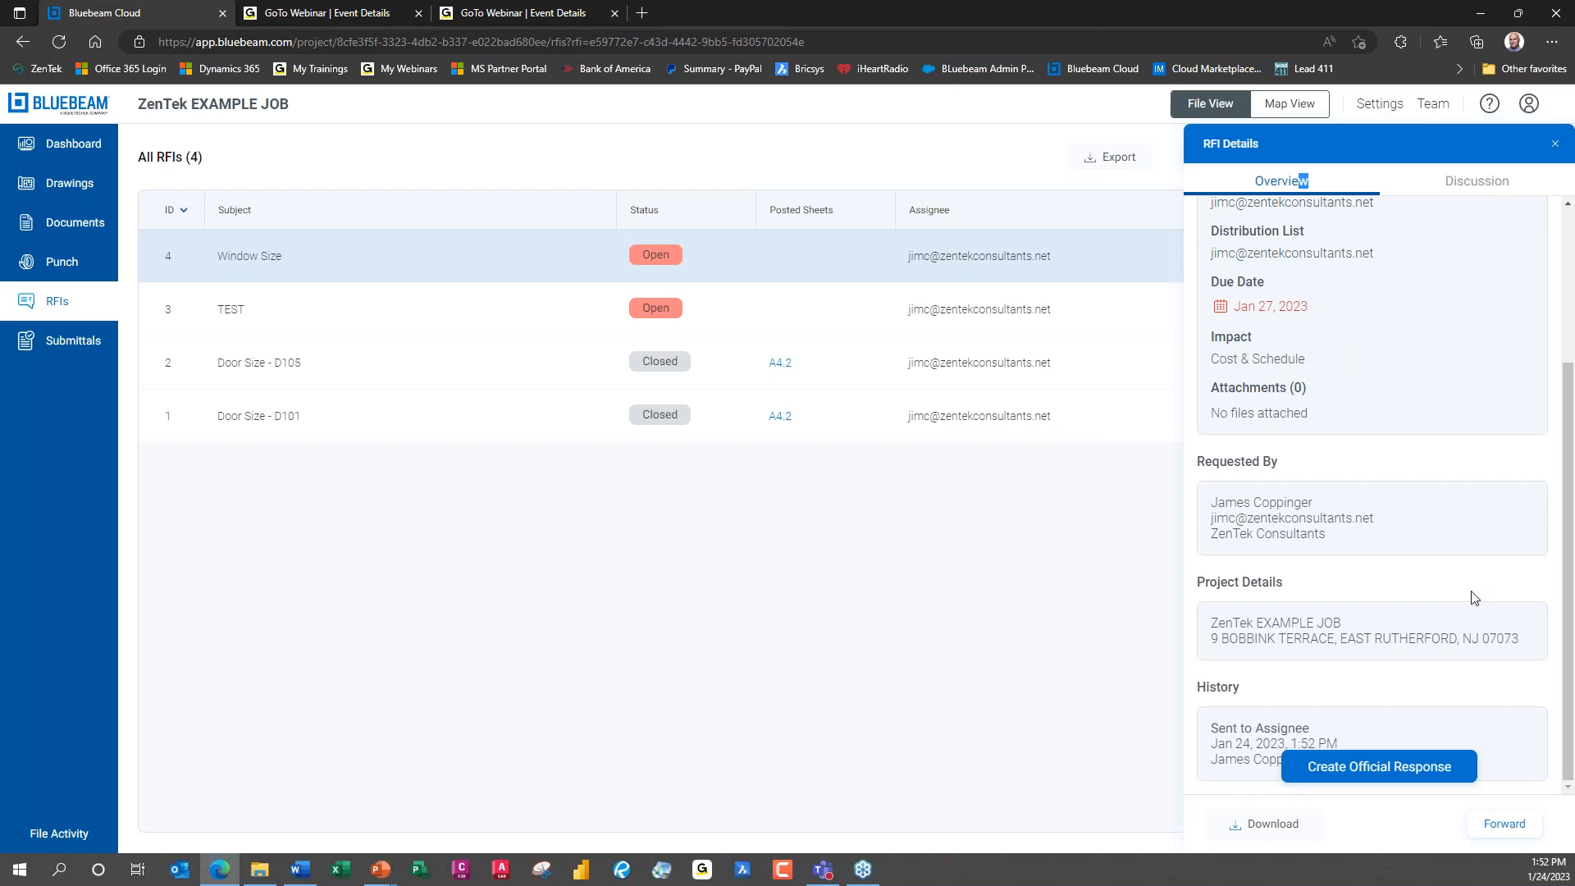
Send the official response "4x4 window, per spec 500-123" on the Window Size RFI and close its details.
left_click(1383, 780)
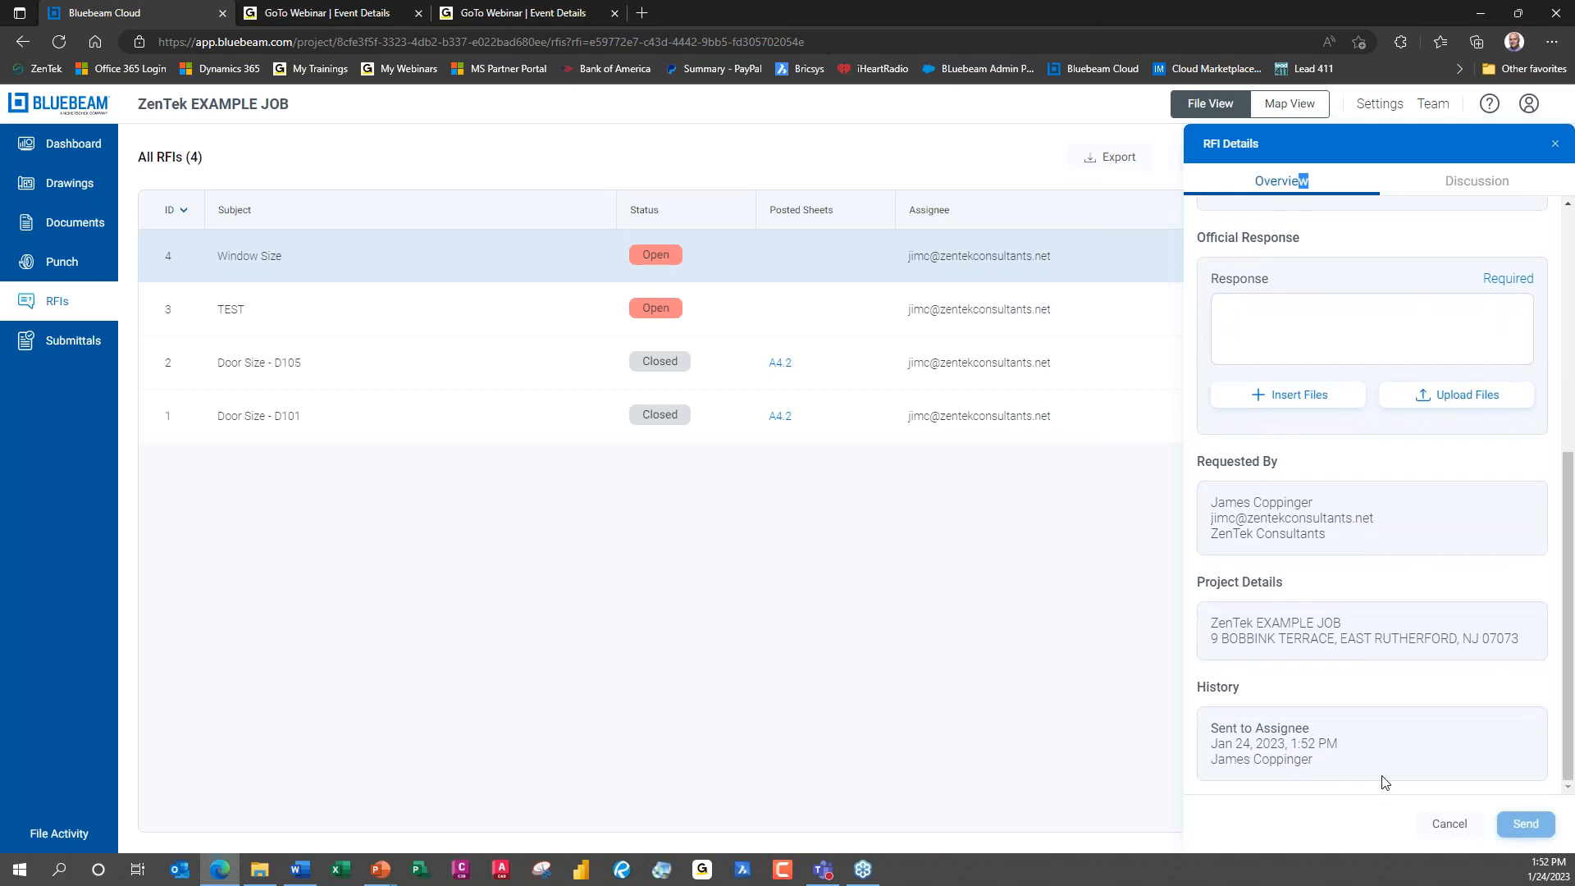
left_click(1306, 309)
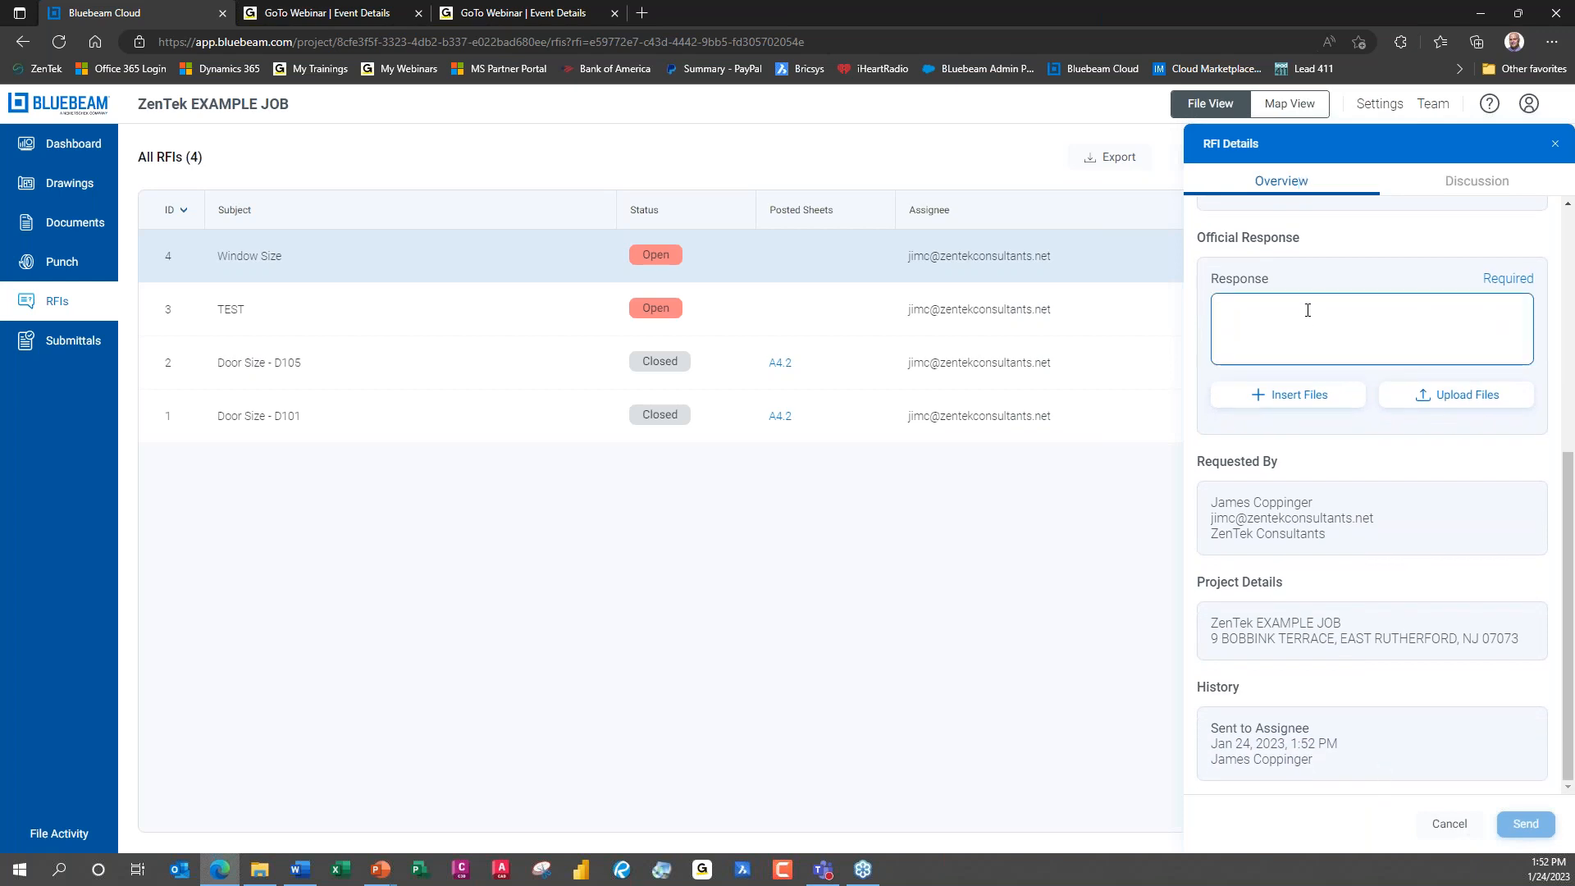
type("4x4")
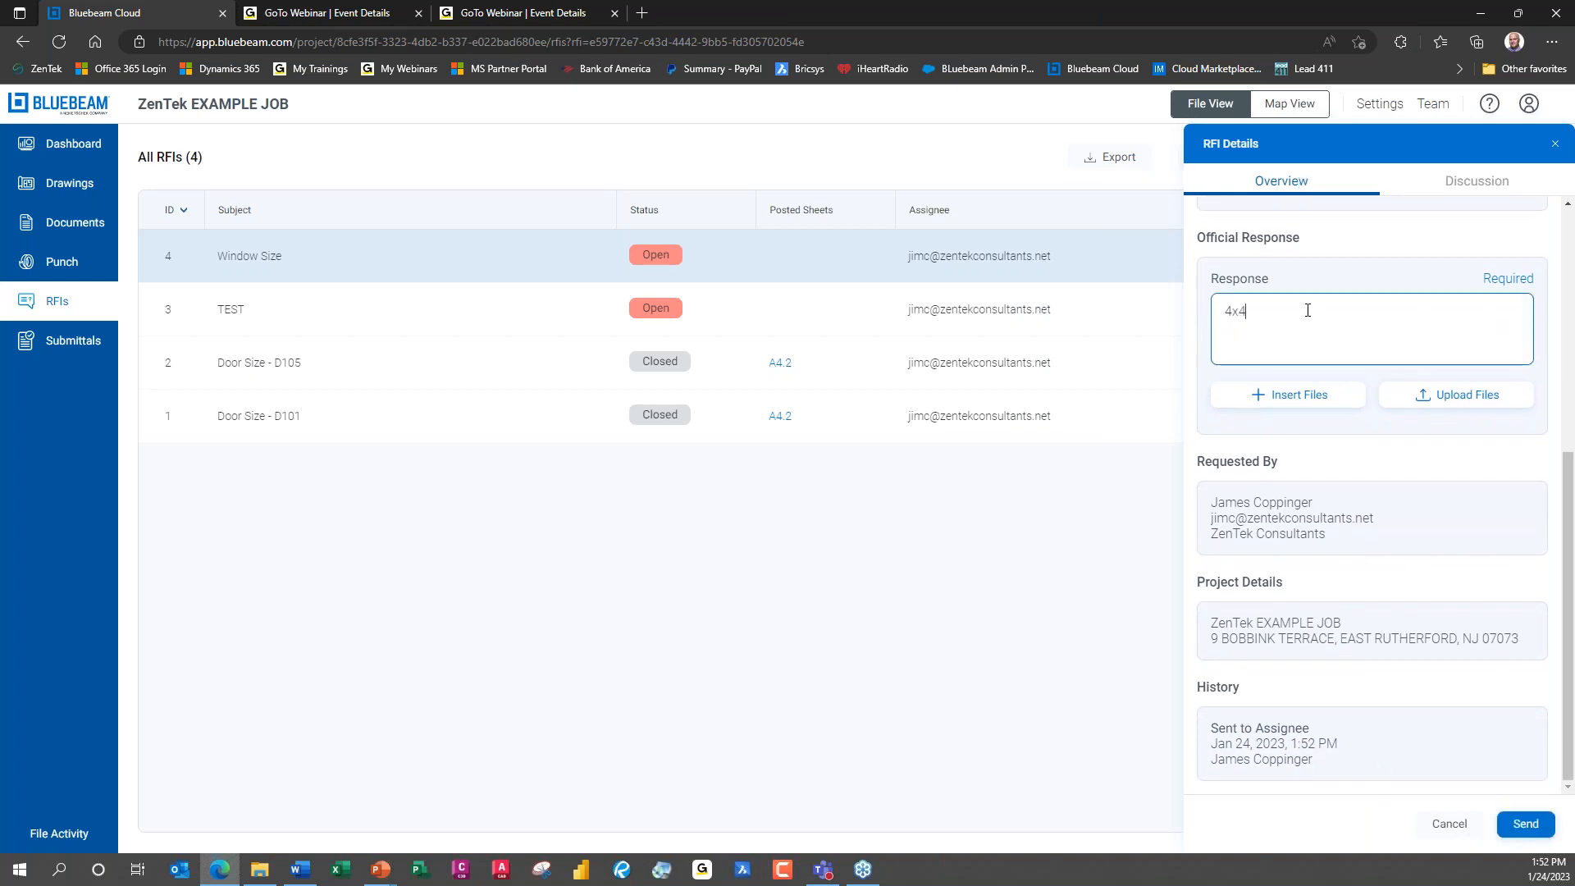
type(" window, per spec")
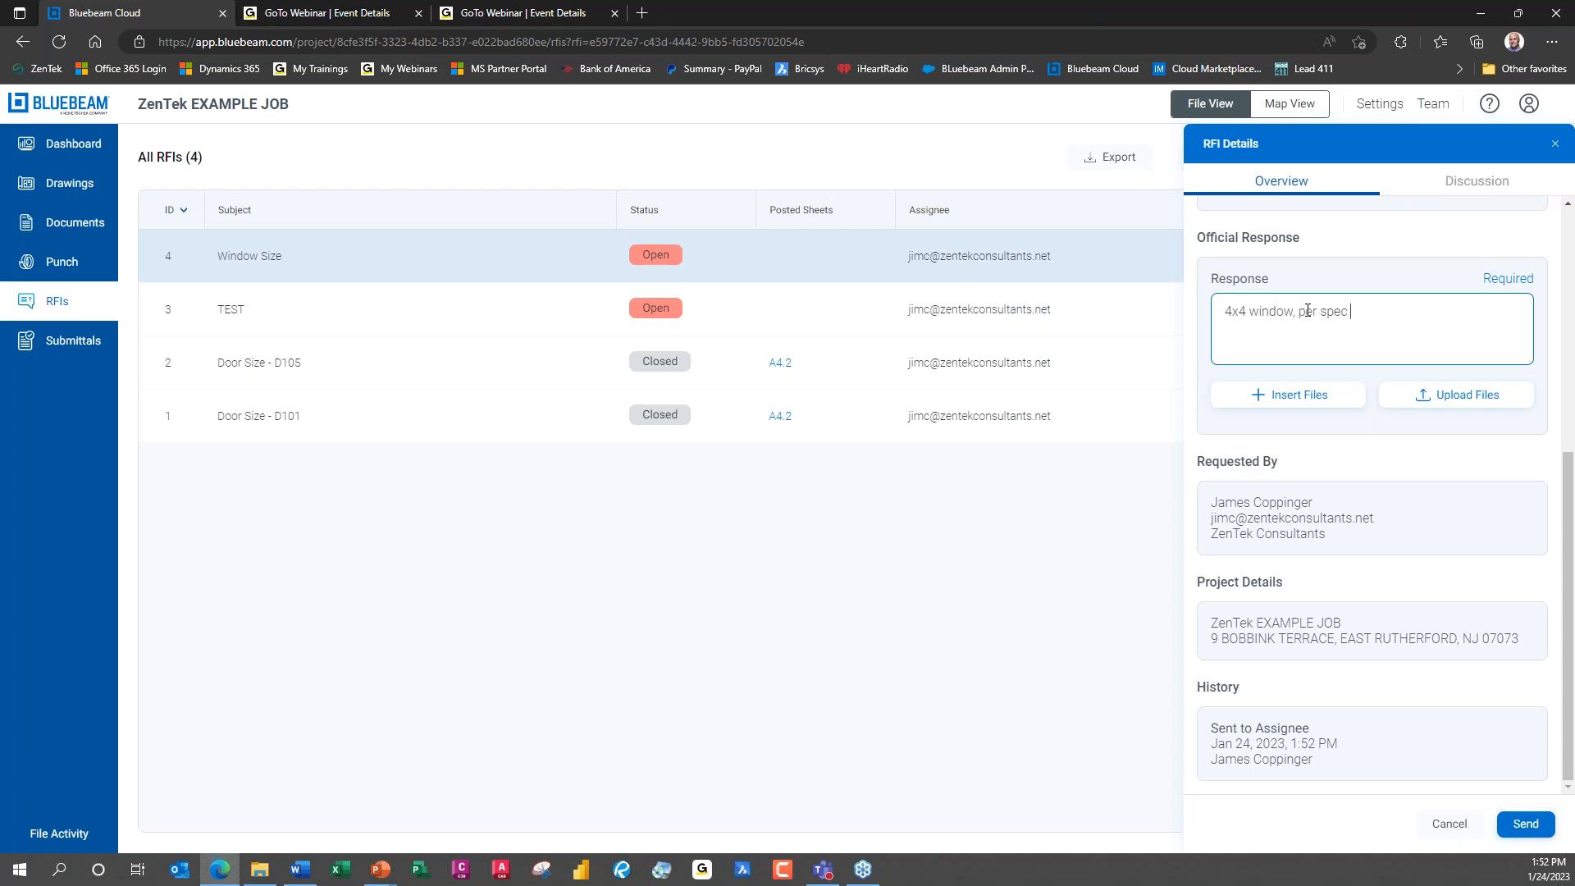
type(" 500-123")
left_click(1548, 837)
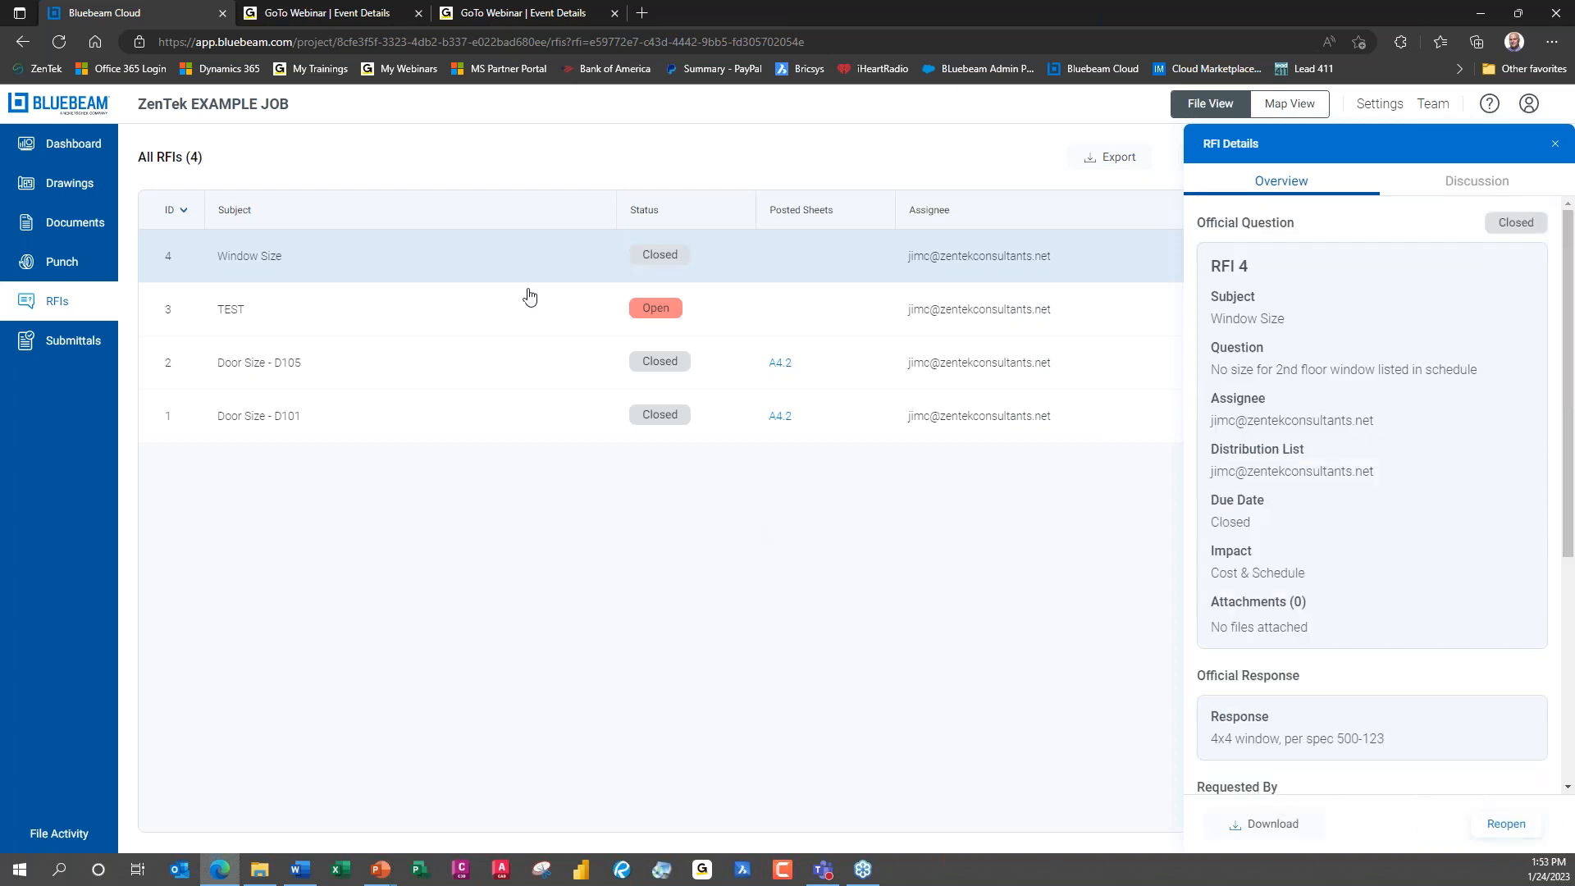
left_click(676, 261)
left_click(1554, 143)
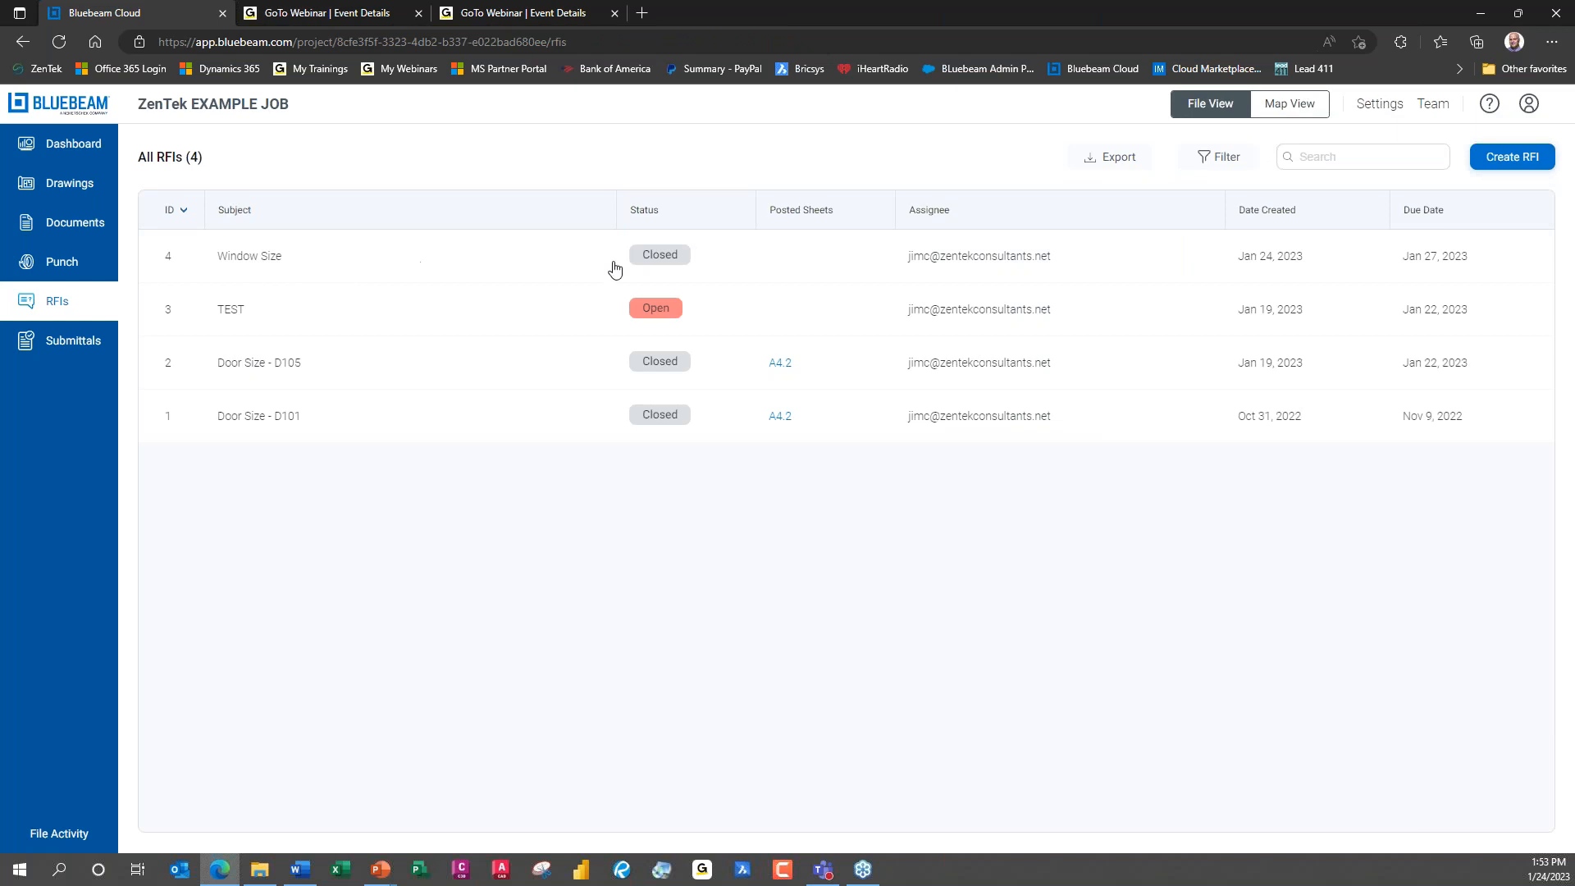
Open drawing A4.3 and place the Window Size RFI as a cloud around the exterior window above office 1030.
left_click(71, 190)
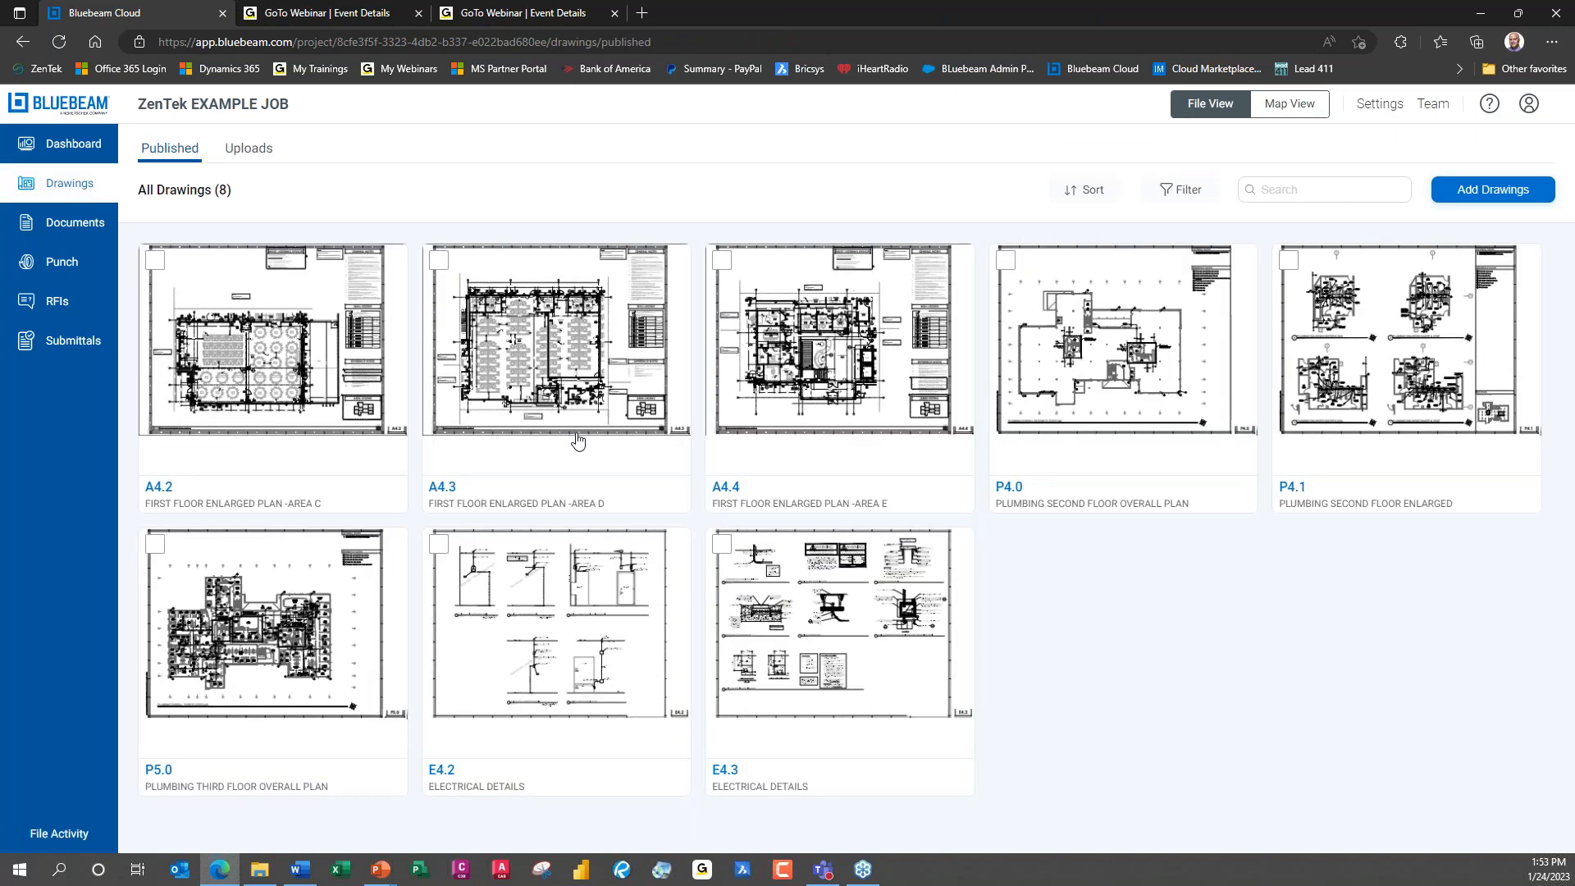
left_click(574, 378)
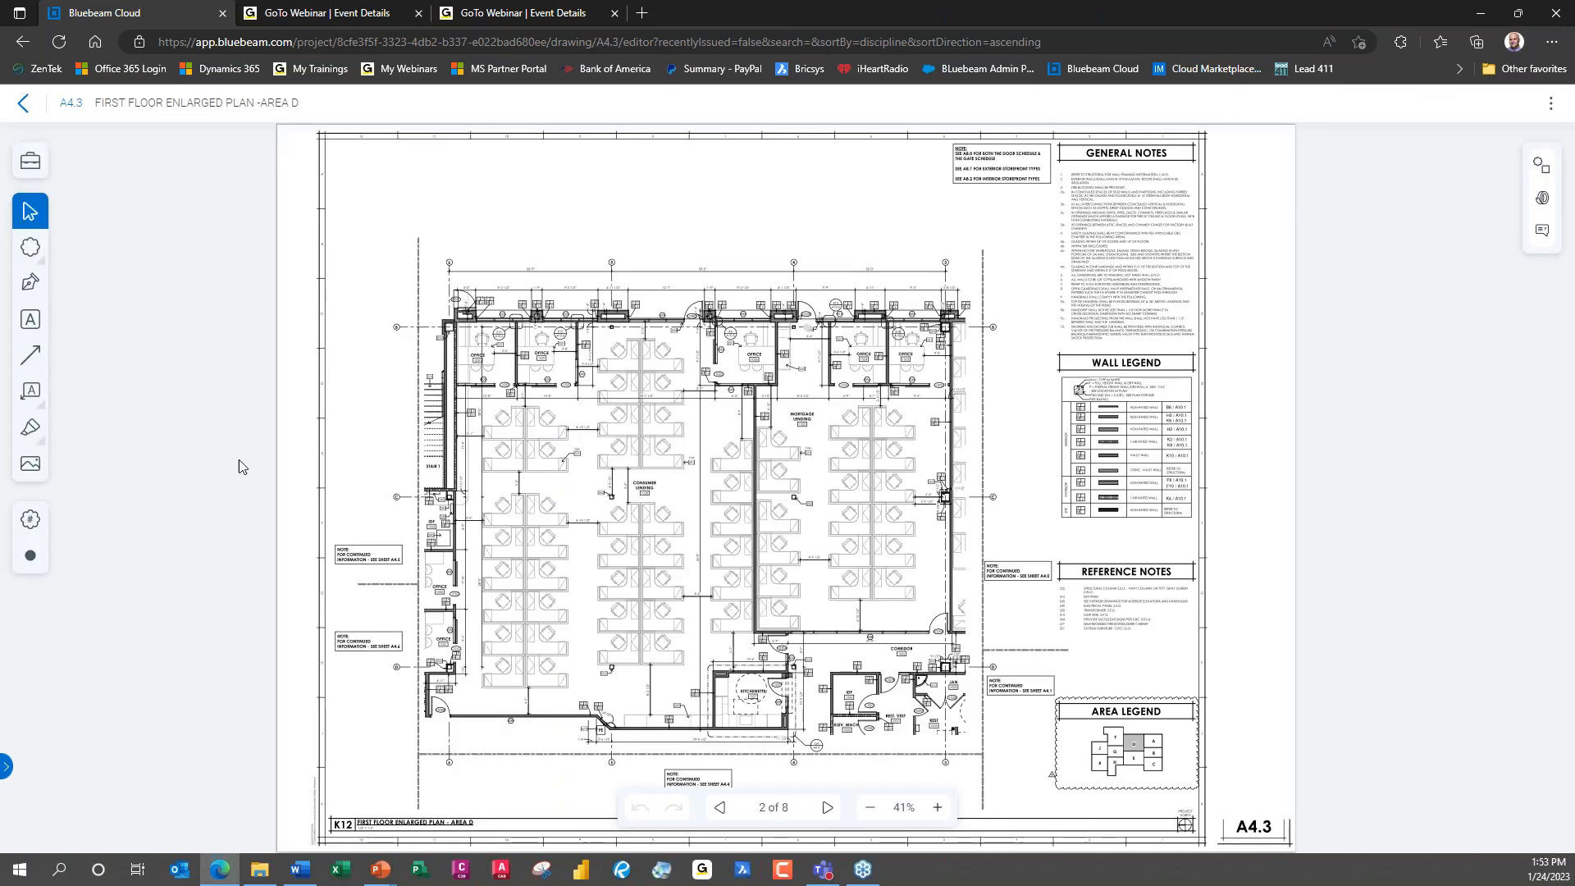
left_click(36, 529)
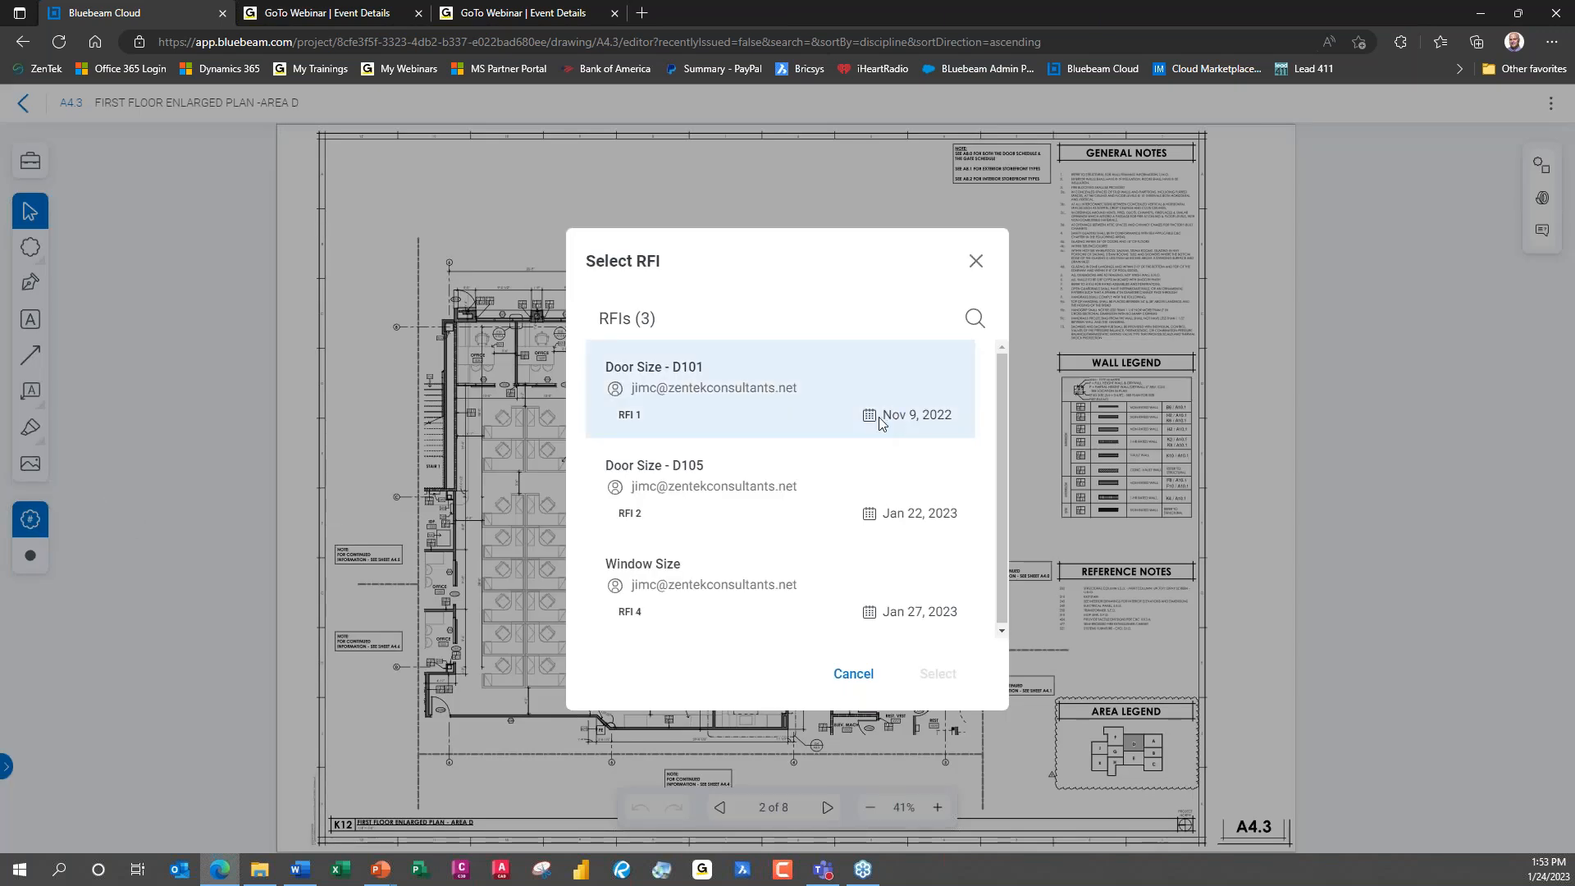
left_click(698, 595)
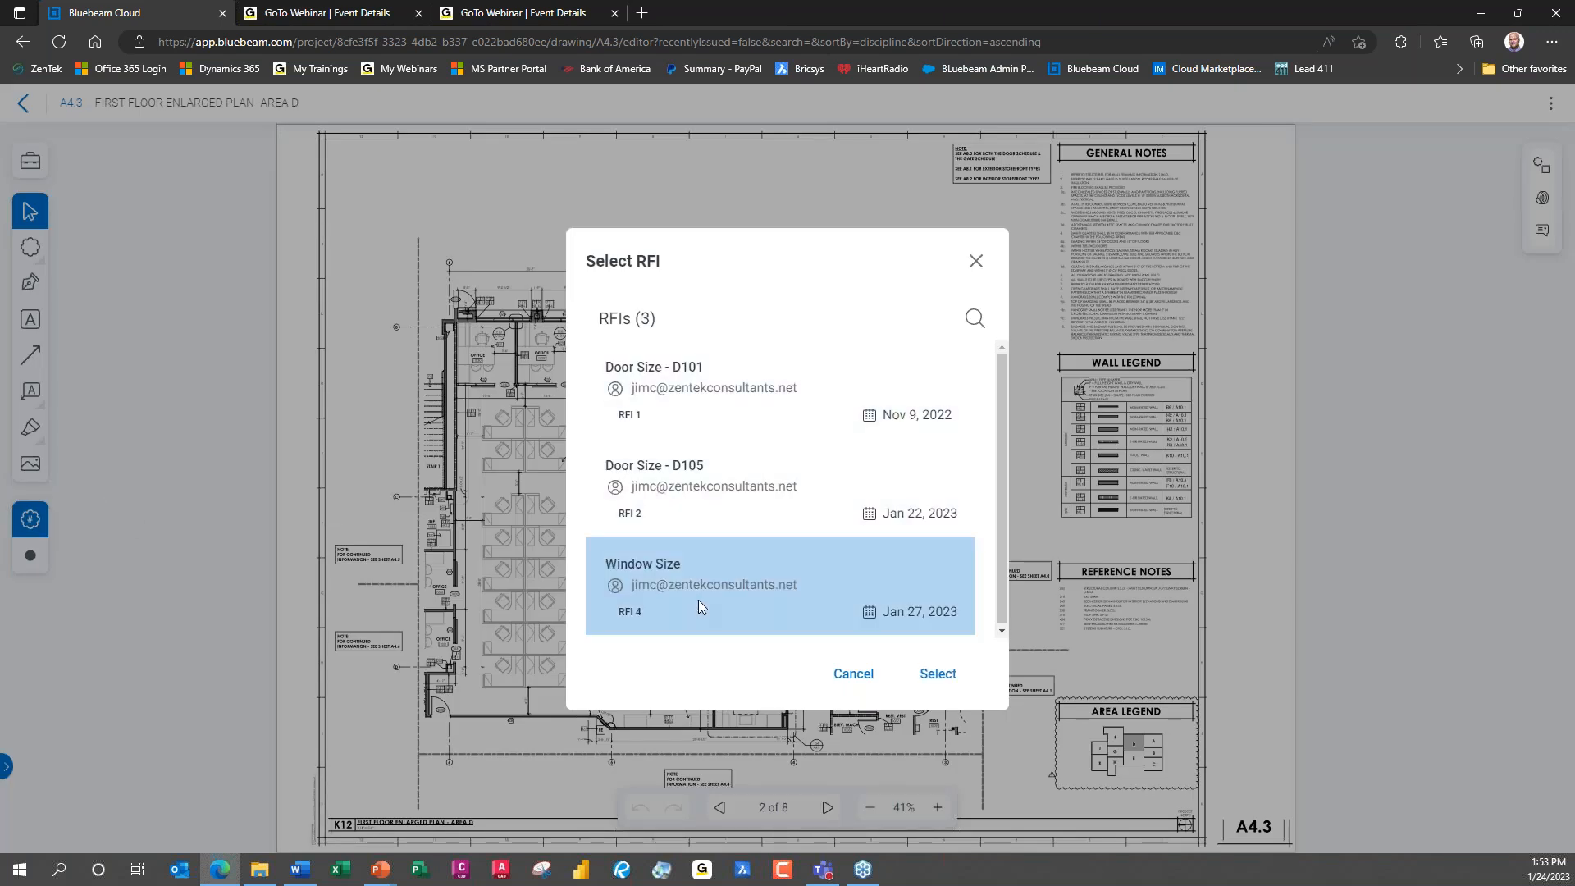
left_click(938, 674)
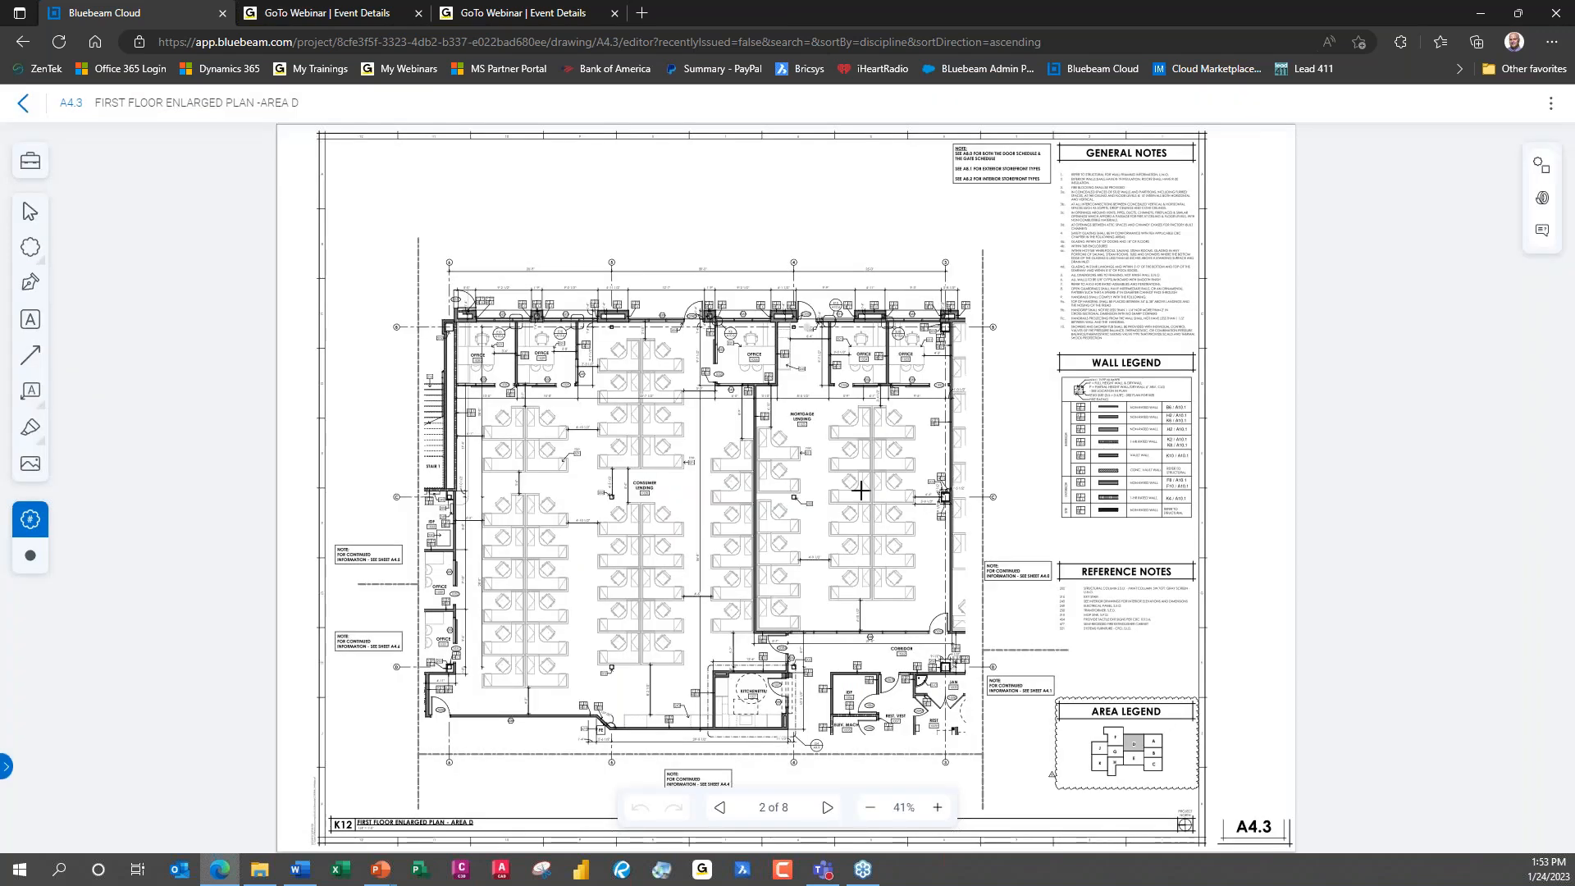
left_click_drag(468, 293, 550, 333)
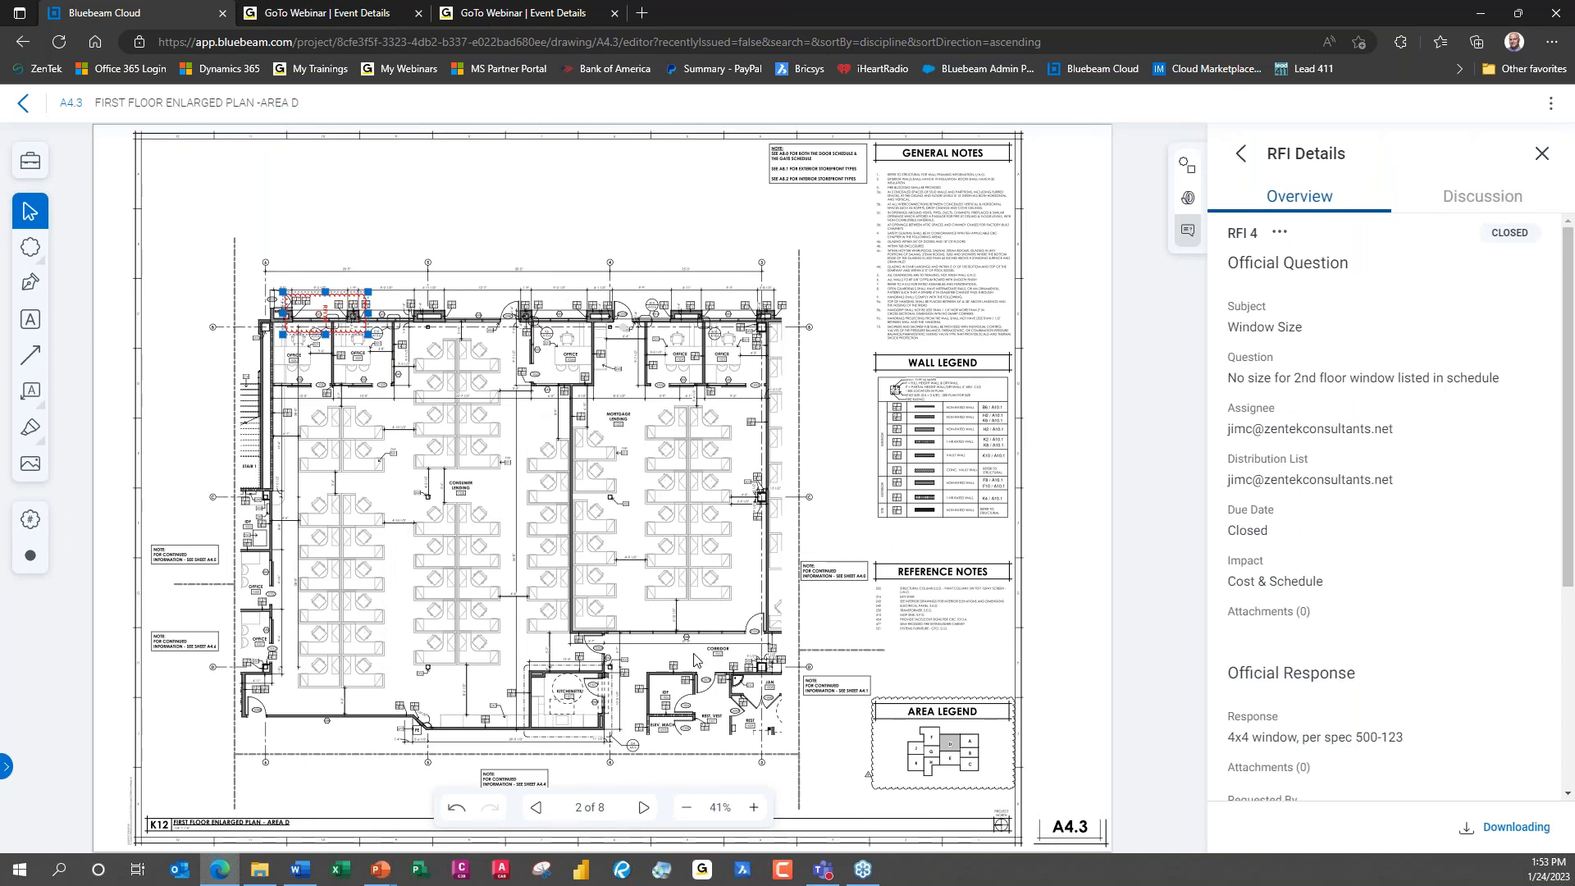
Inspect the RFI cloud up close on the plan, and review the linked RFI's question, response and history from it.
left_click(754, 809)
left_click(754, 809)
left_click(754, 809)
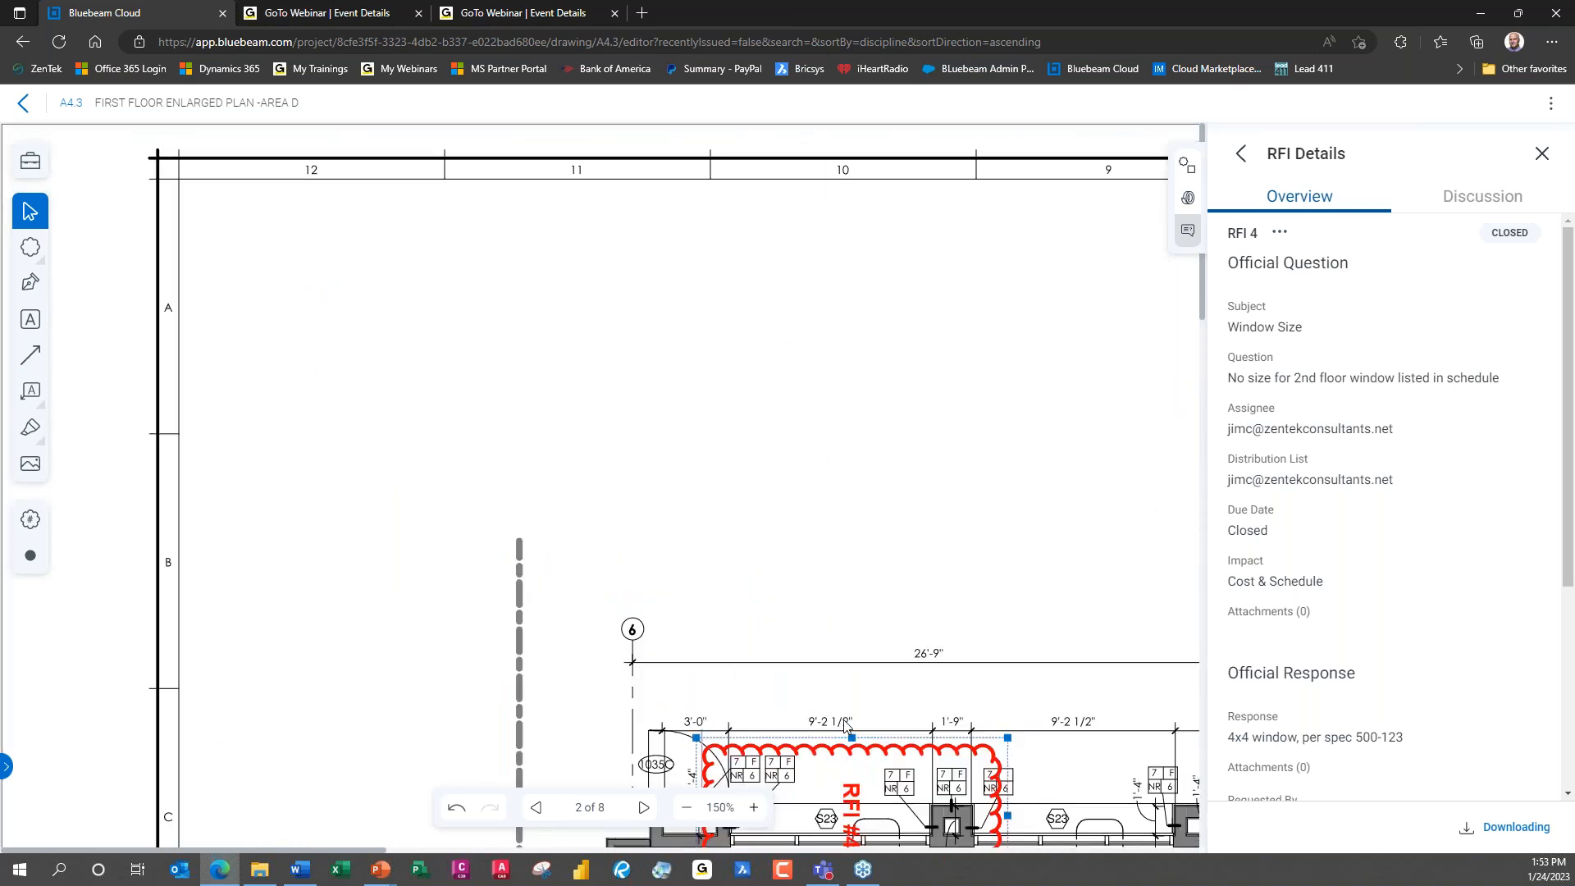
left_click(693, 526)
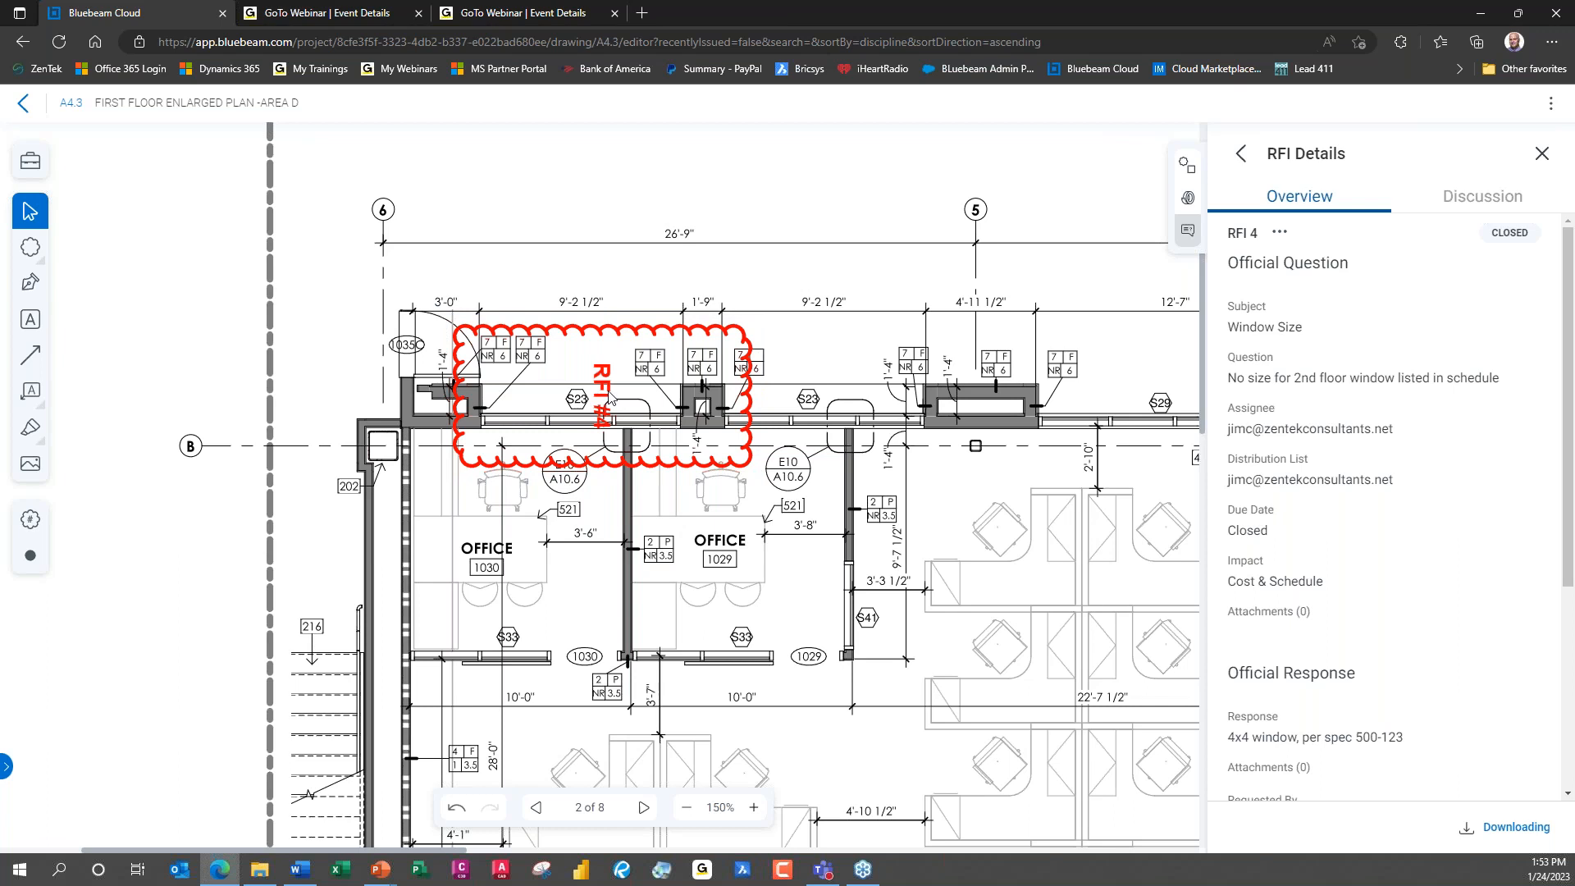
left_click(1543, 154)
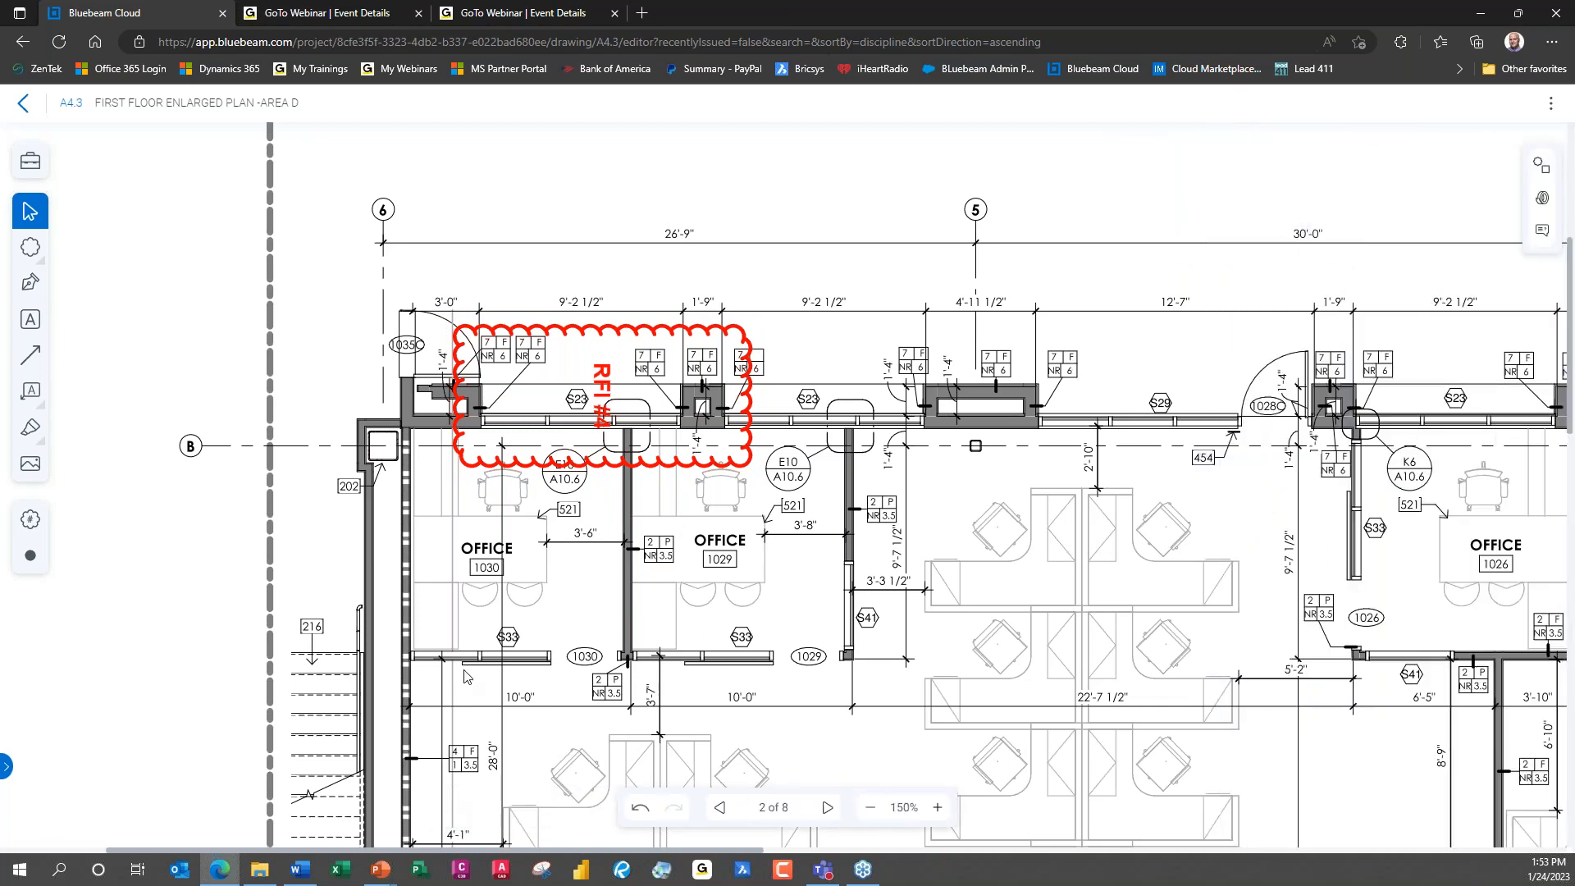
left_click(608, 399)
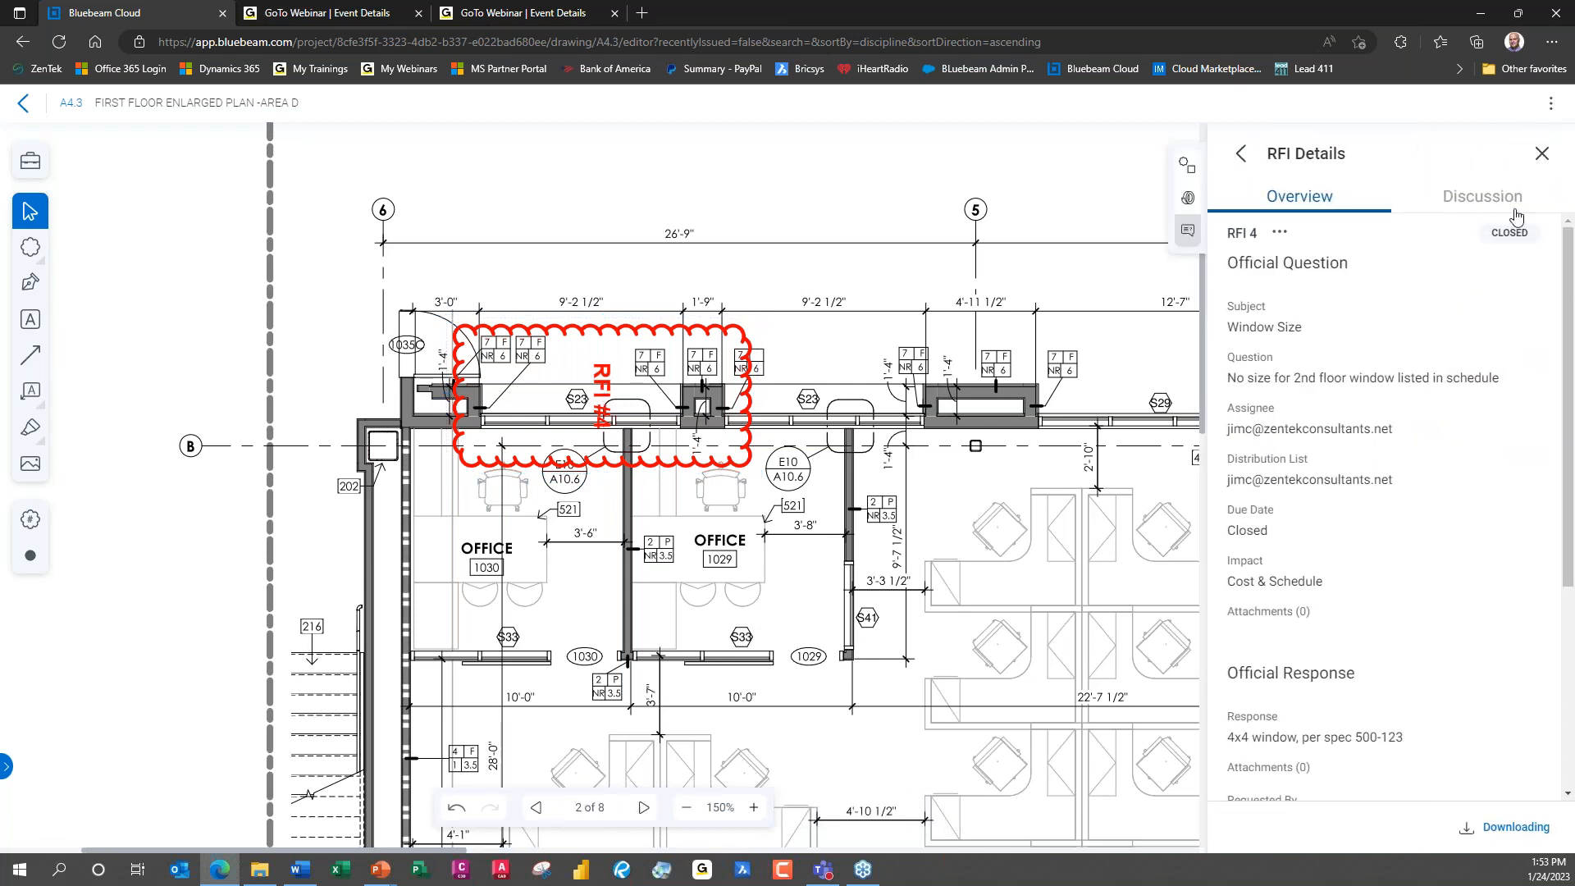
scroll(1569, 321, "down", 5)
scroll(1550, 279, "up", 5)
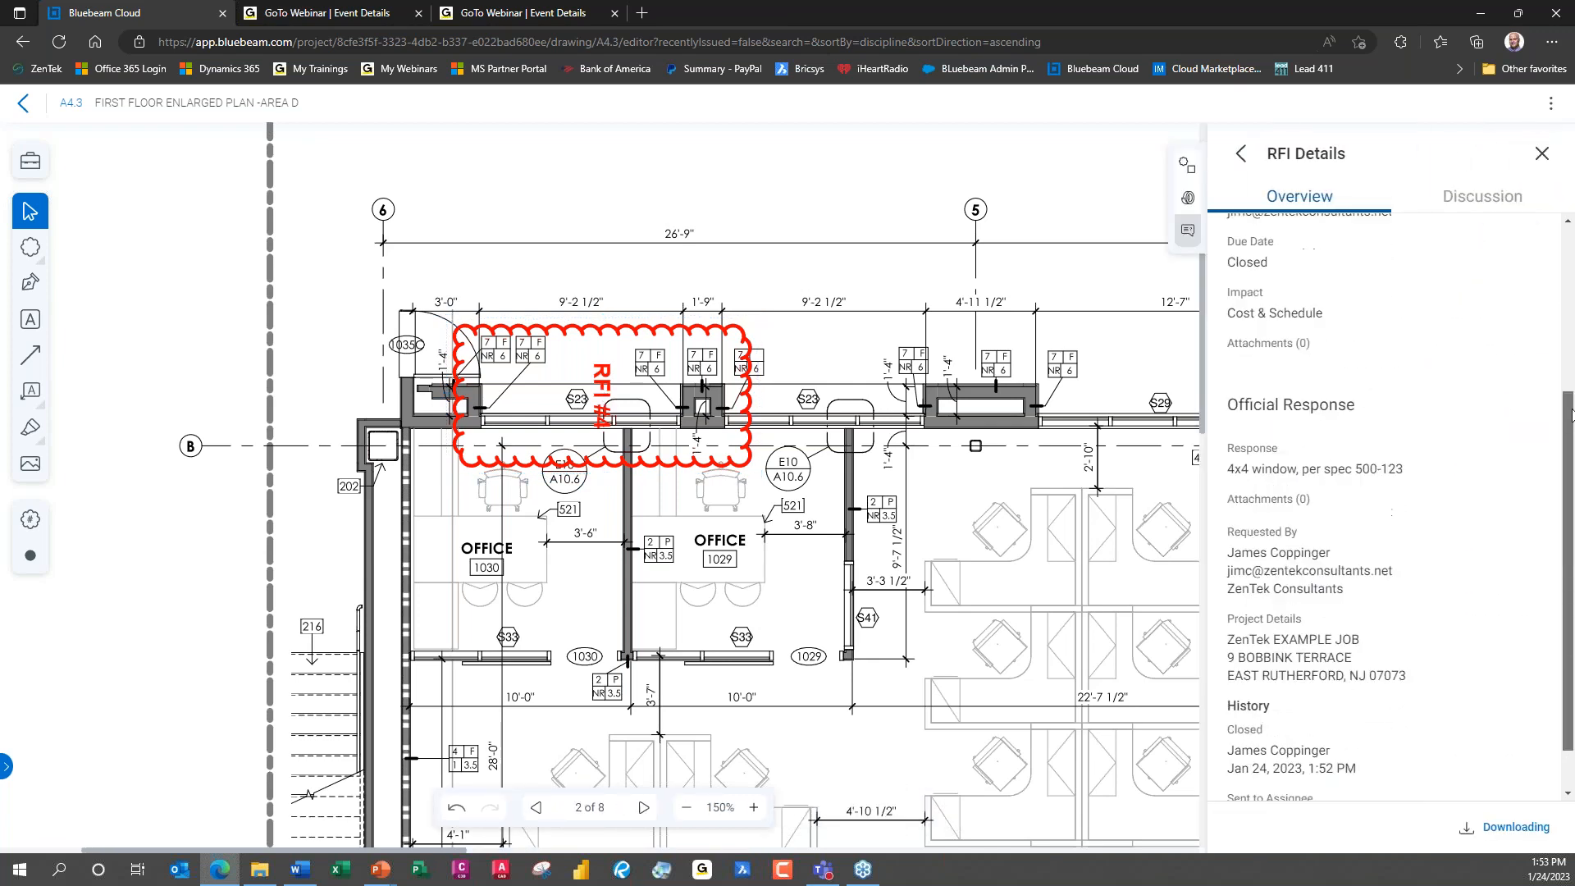
left_click(1543, 154)
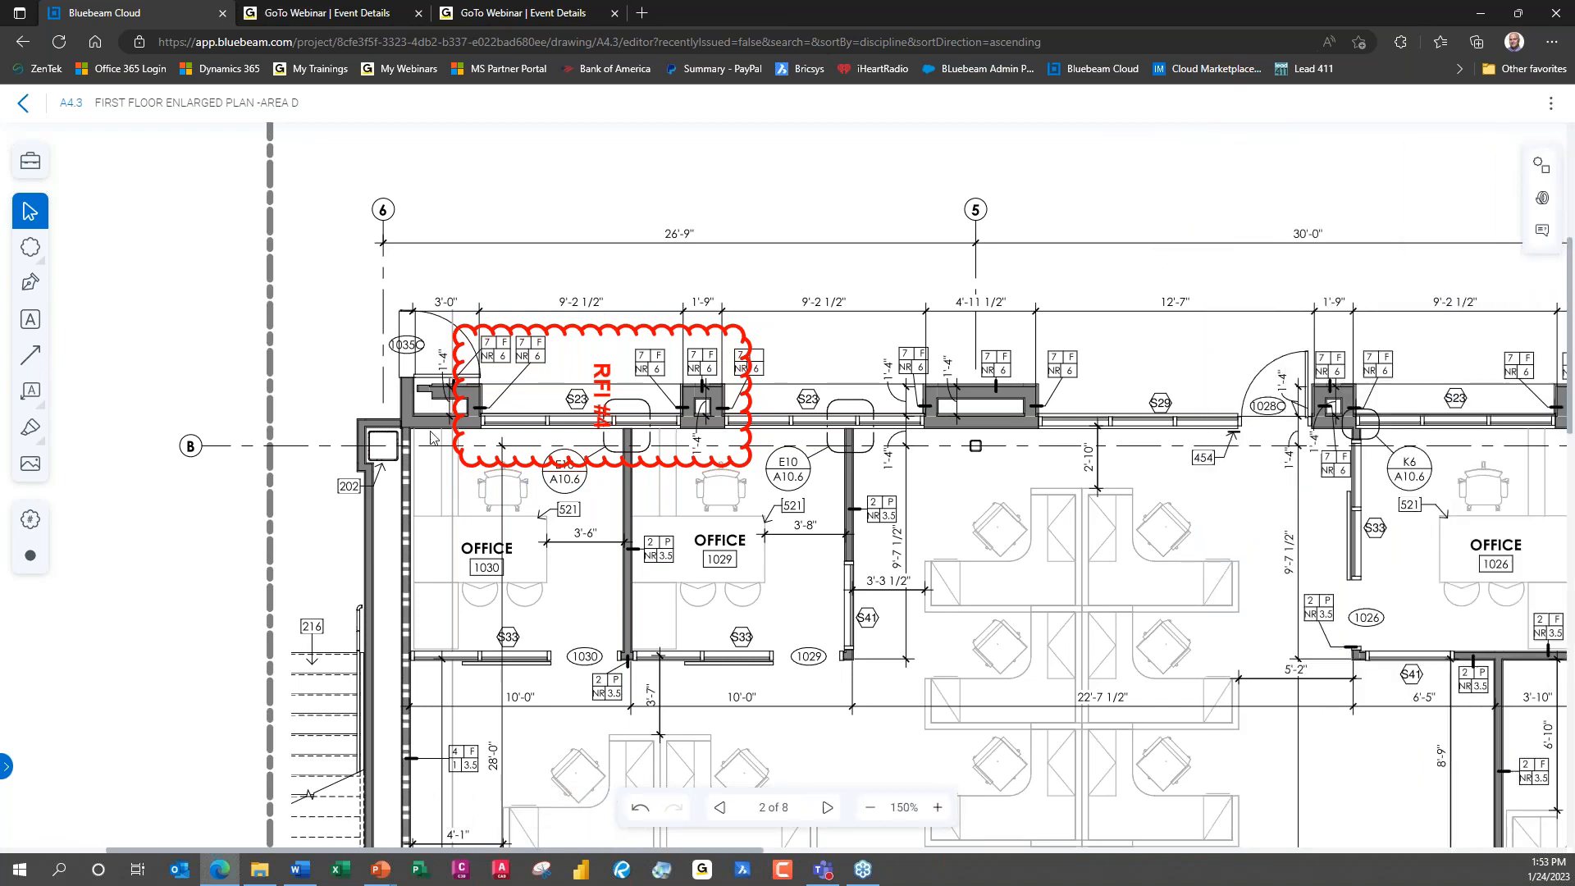
Go to the project's submittals and examine the new submittal form's fields and category options without saving an entry.
left_click(18, 100)
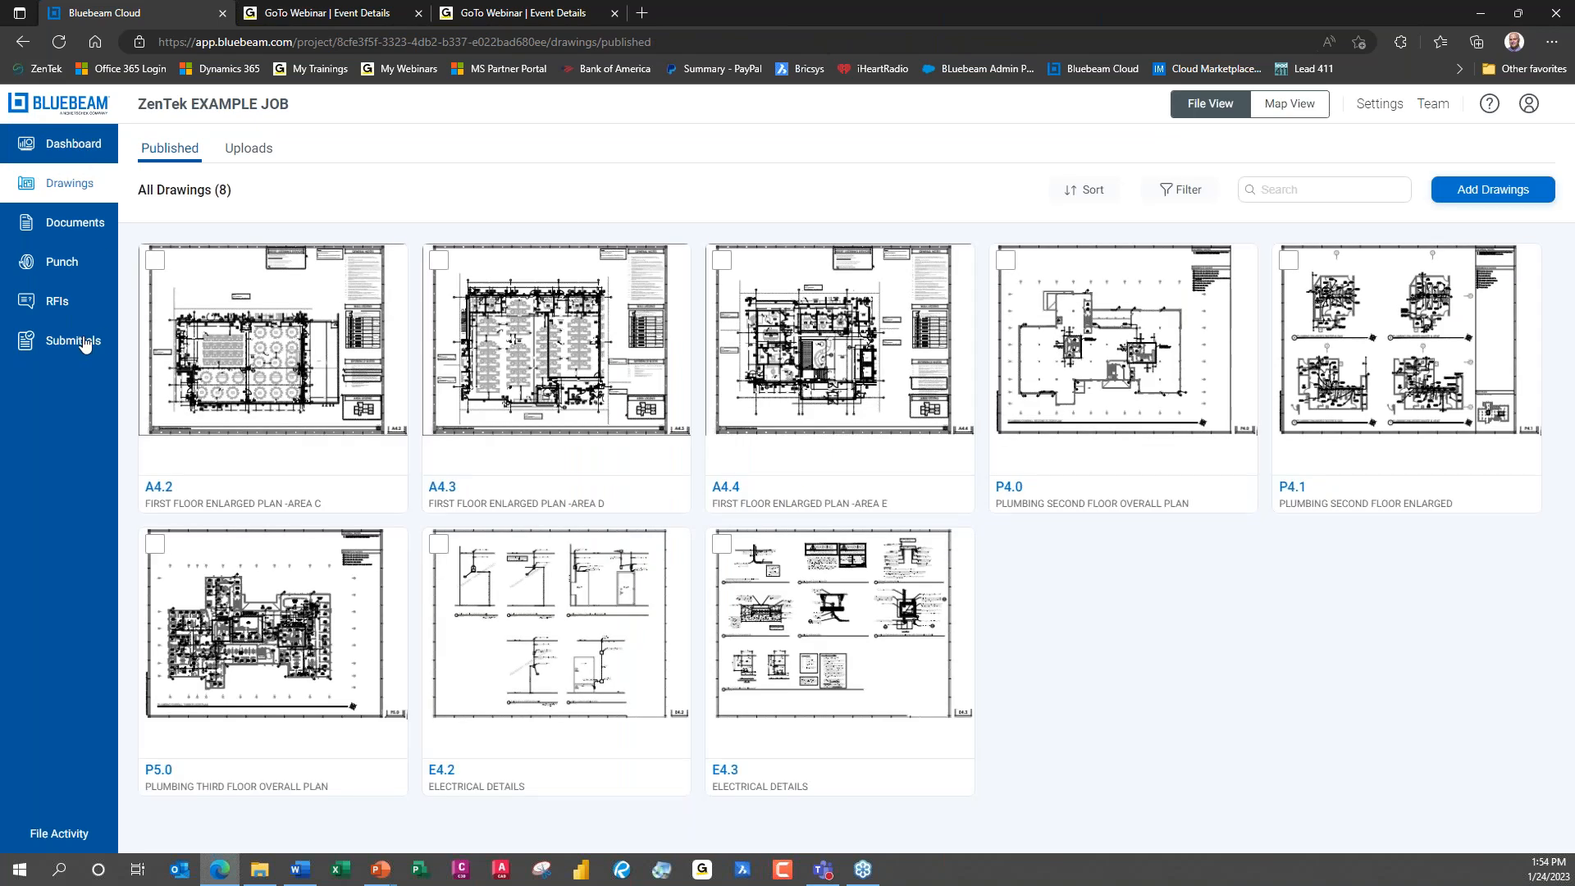
left_click(85, 345)
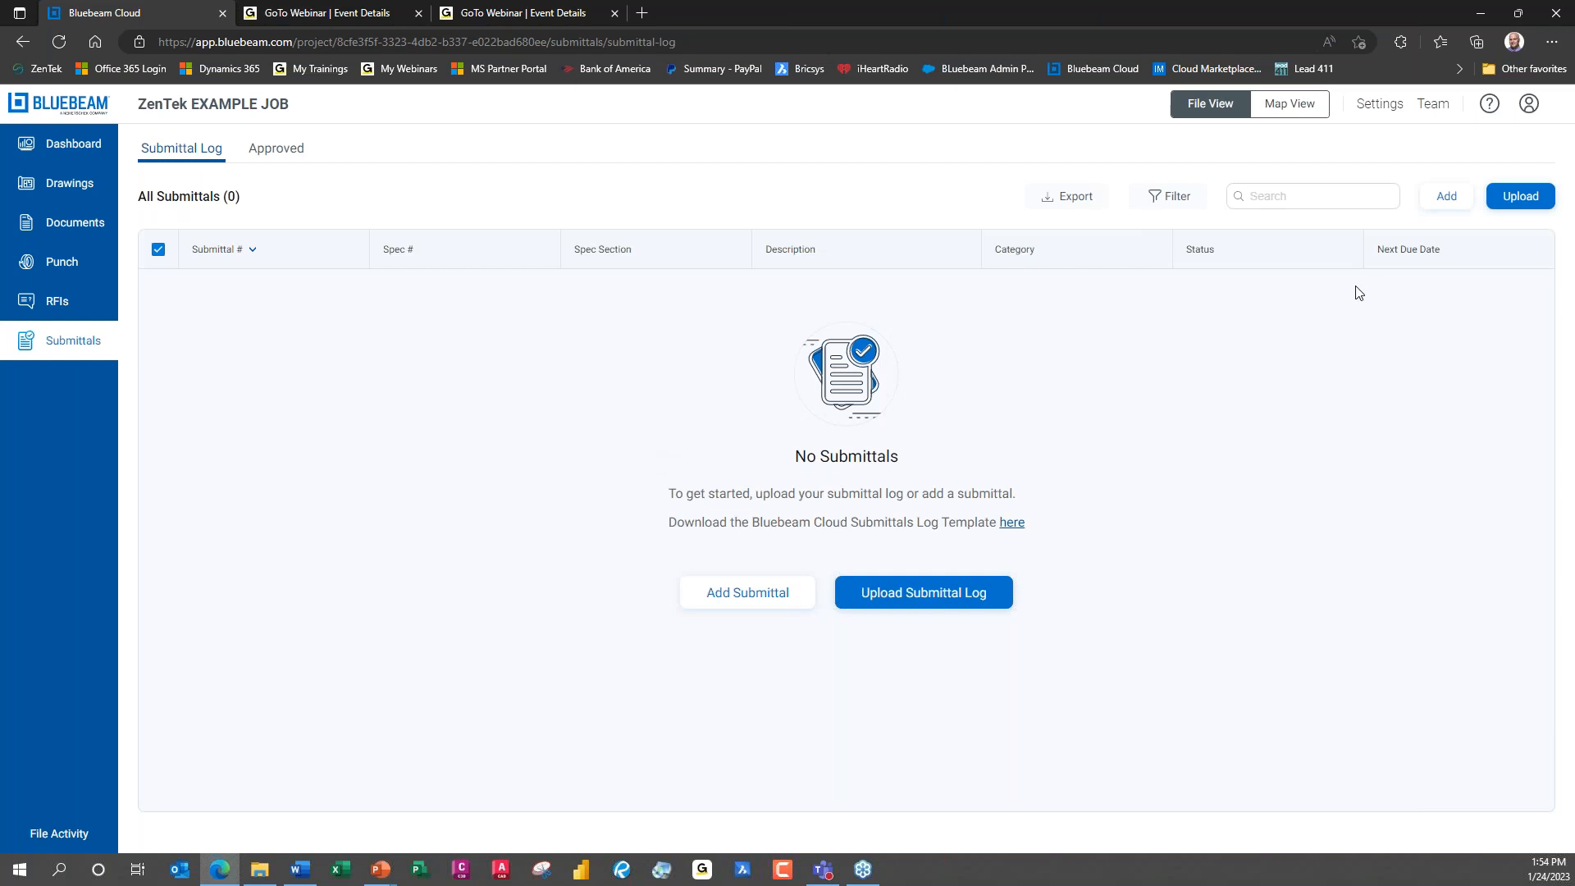
left_click(1447, 197)
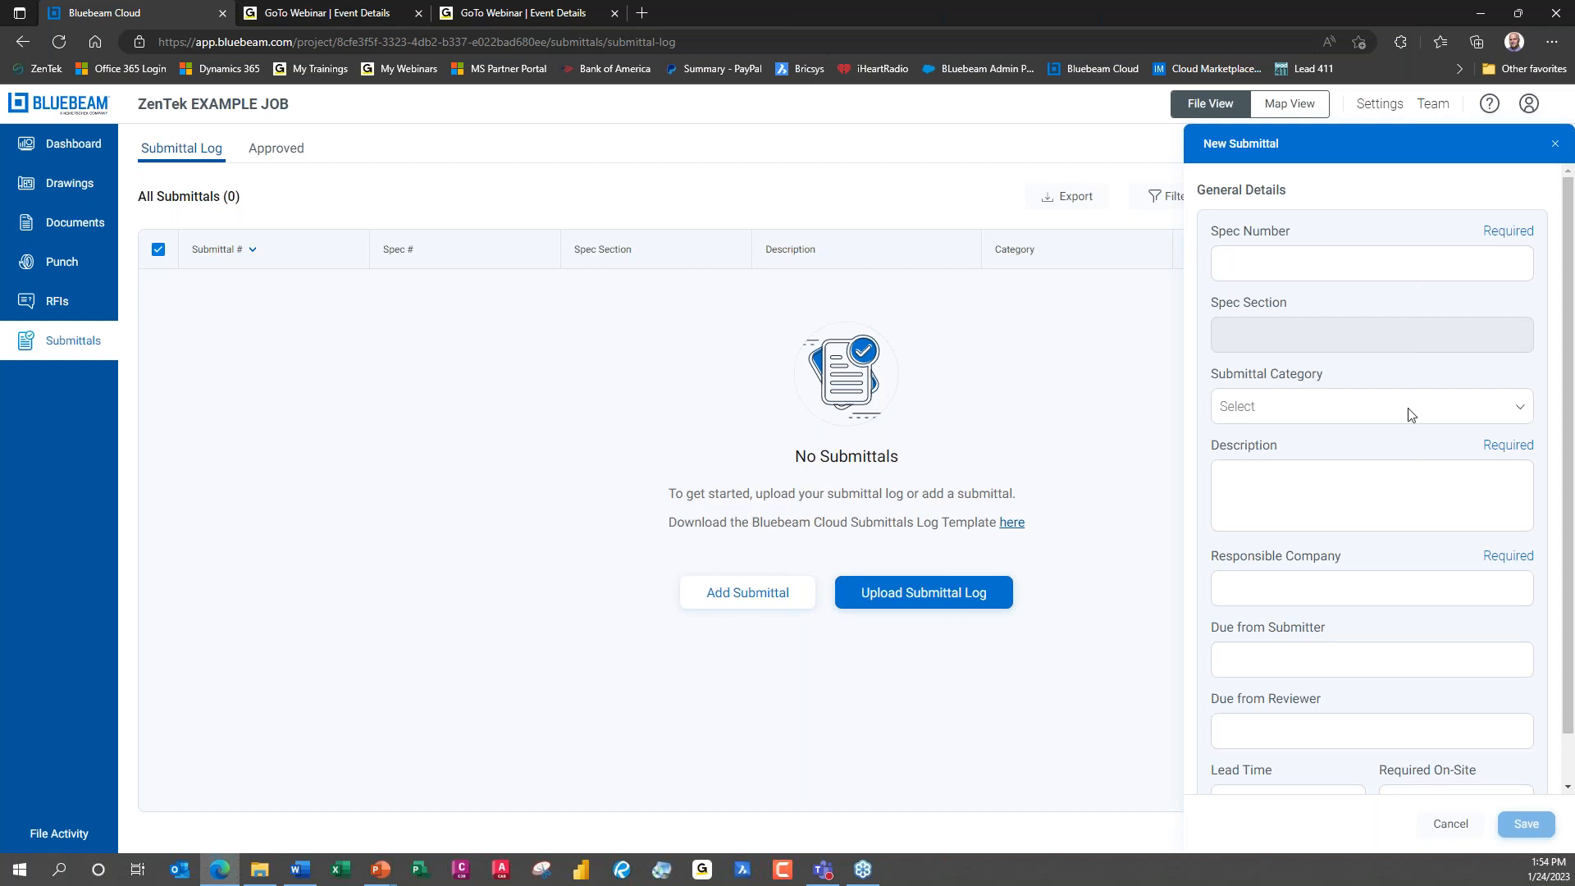
left_click(1530, 405)
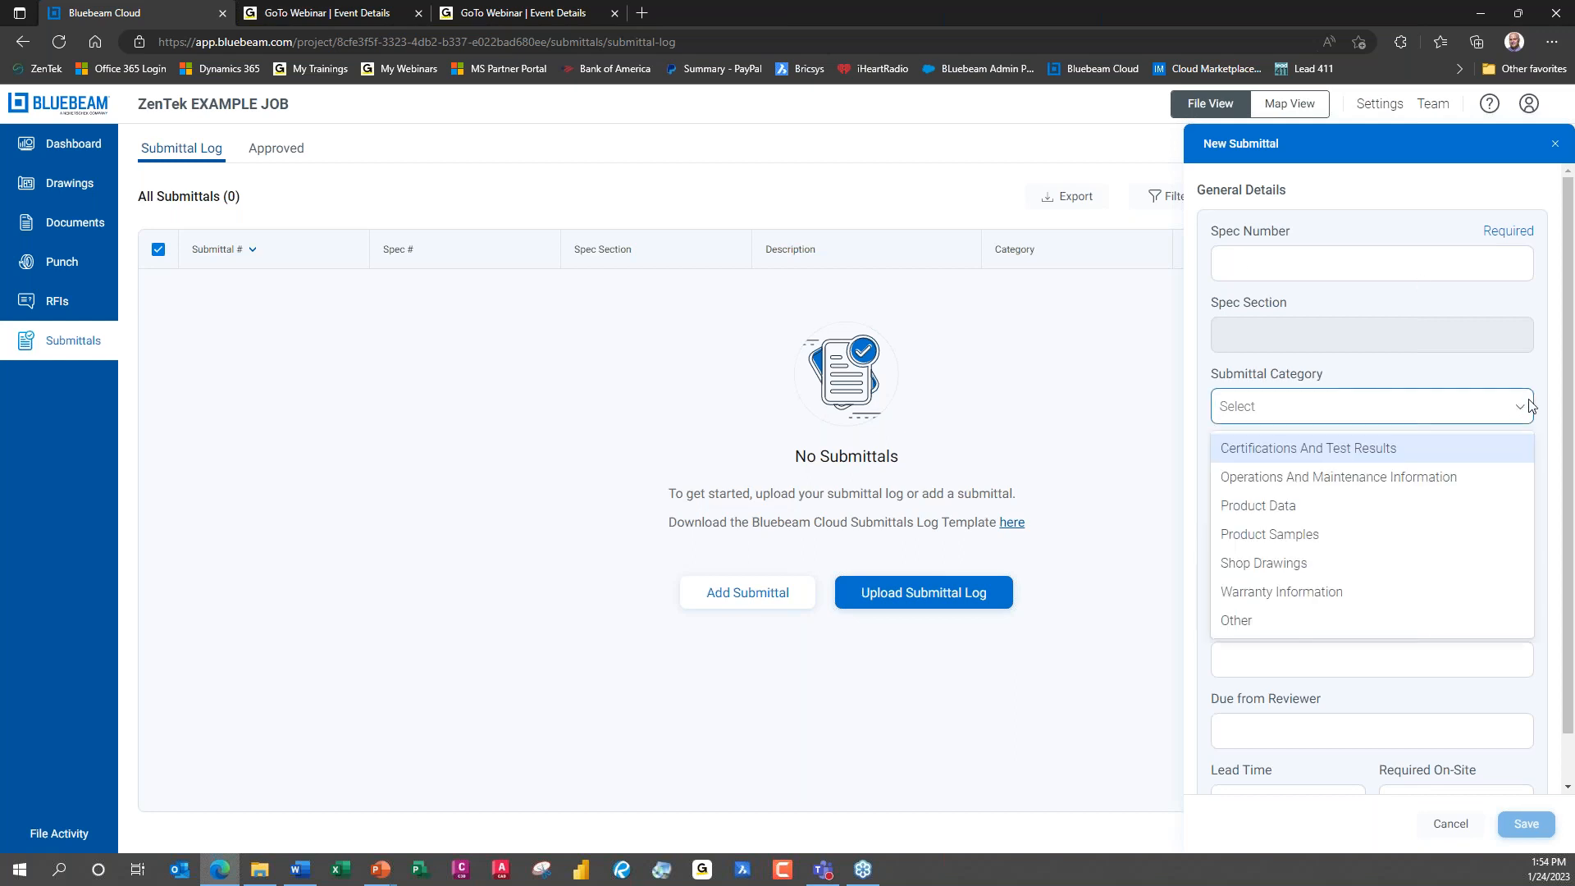
left_click(1530, 405)
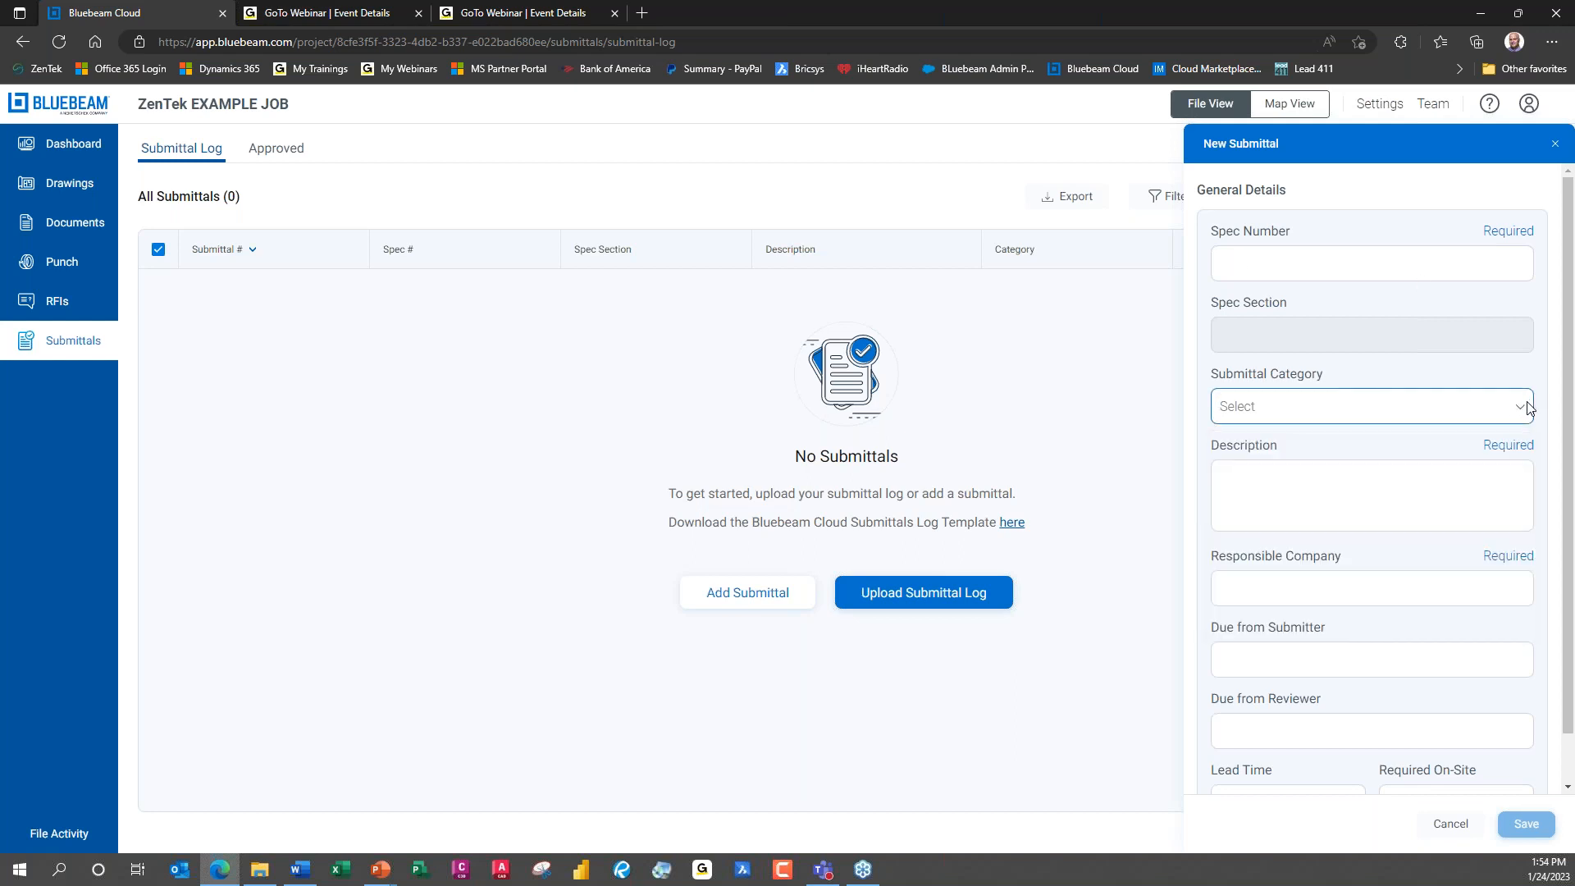
scroll(1526, 406, "down", 1)
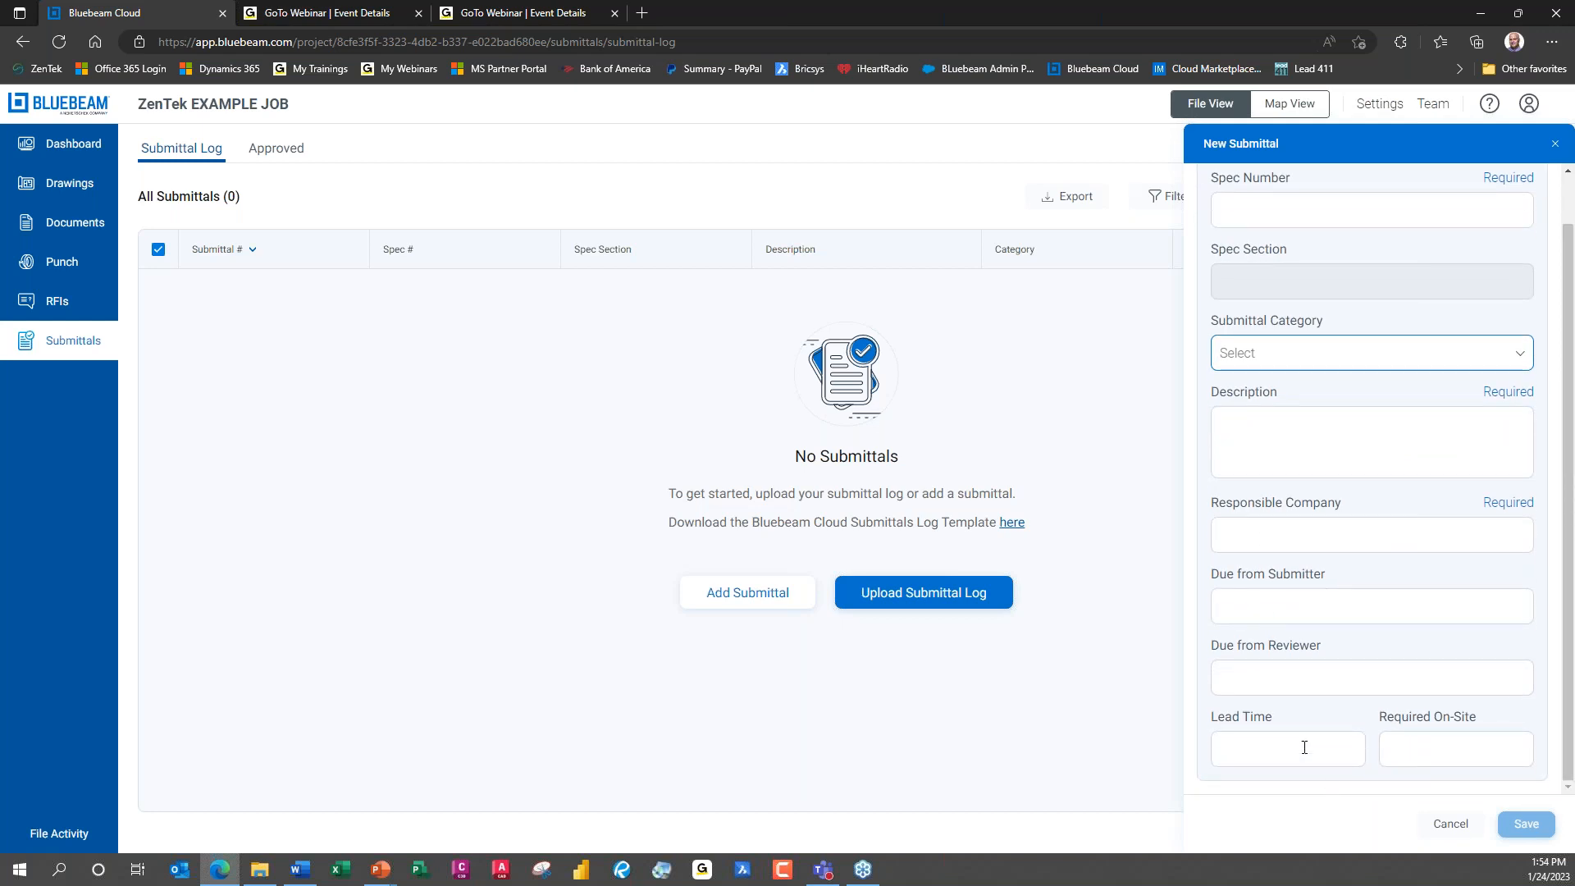
left_click(1461, 828)
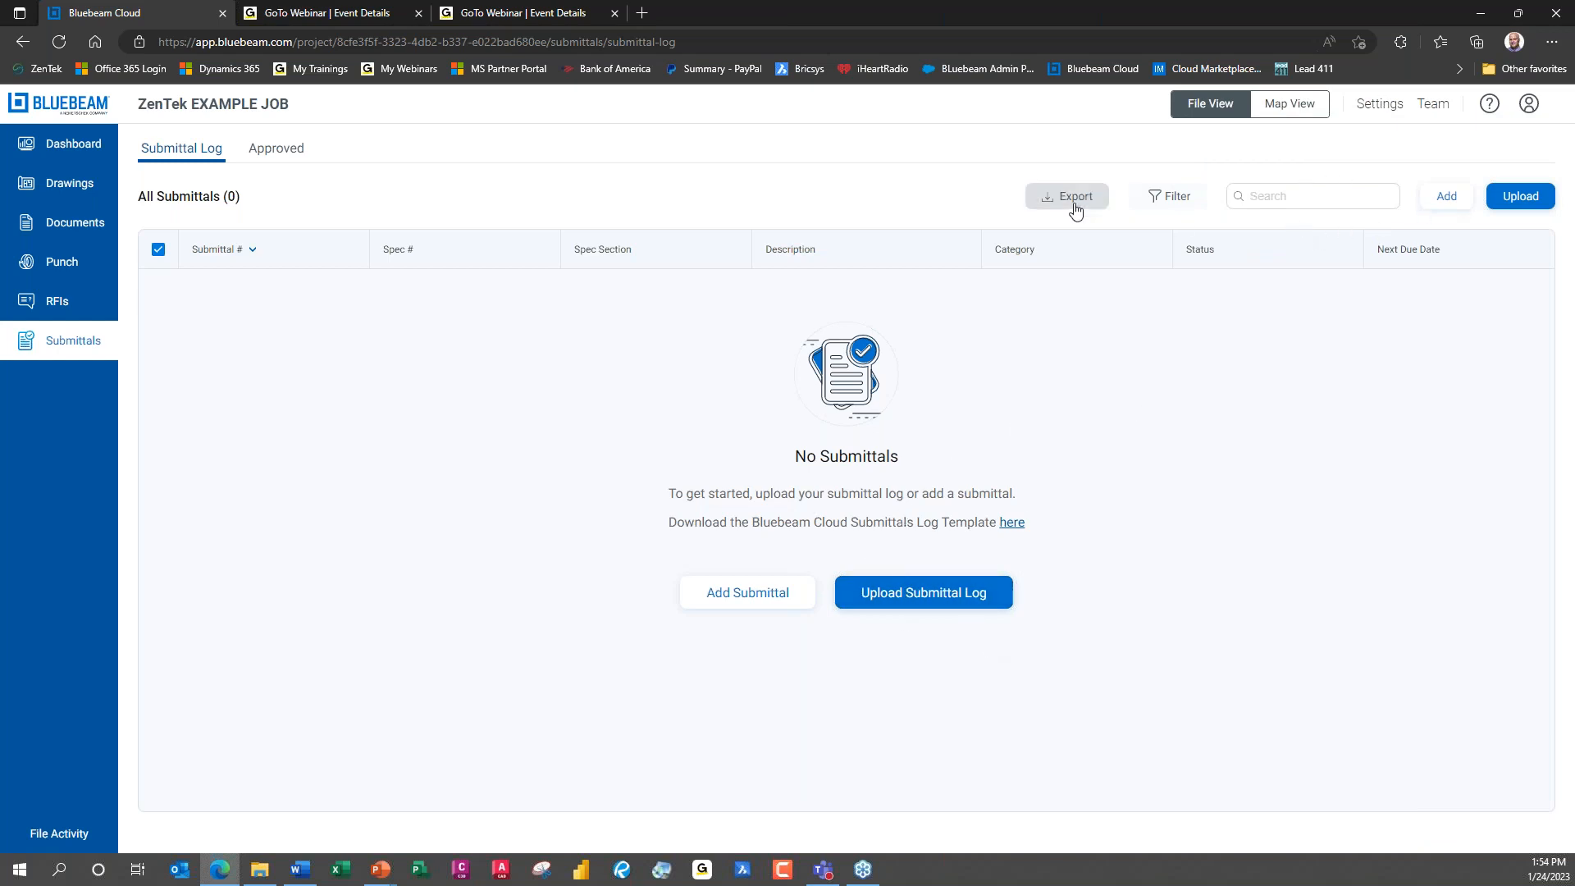
Upload the "ZenTek EXAMPLE JOB Submittal Log" workbook from the "Bluebeam Cloud - The Vital New Tool for All Construction Firms" folder as the submittal log.
left_click(907, 591)
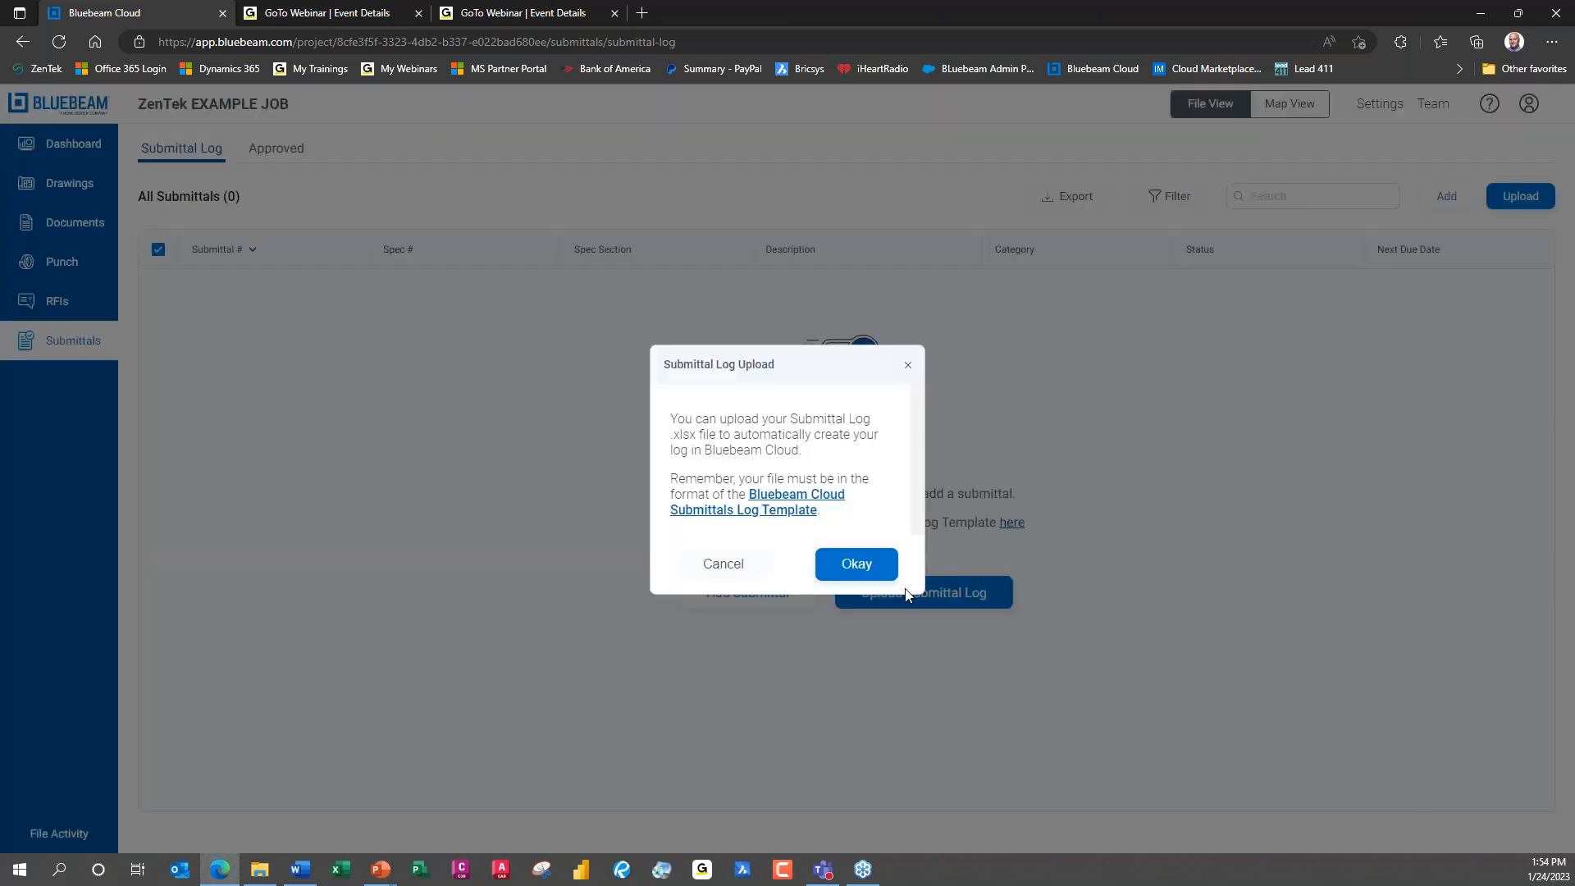
left_click(856, 565)
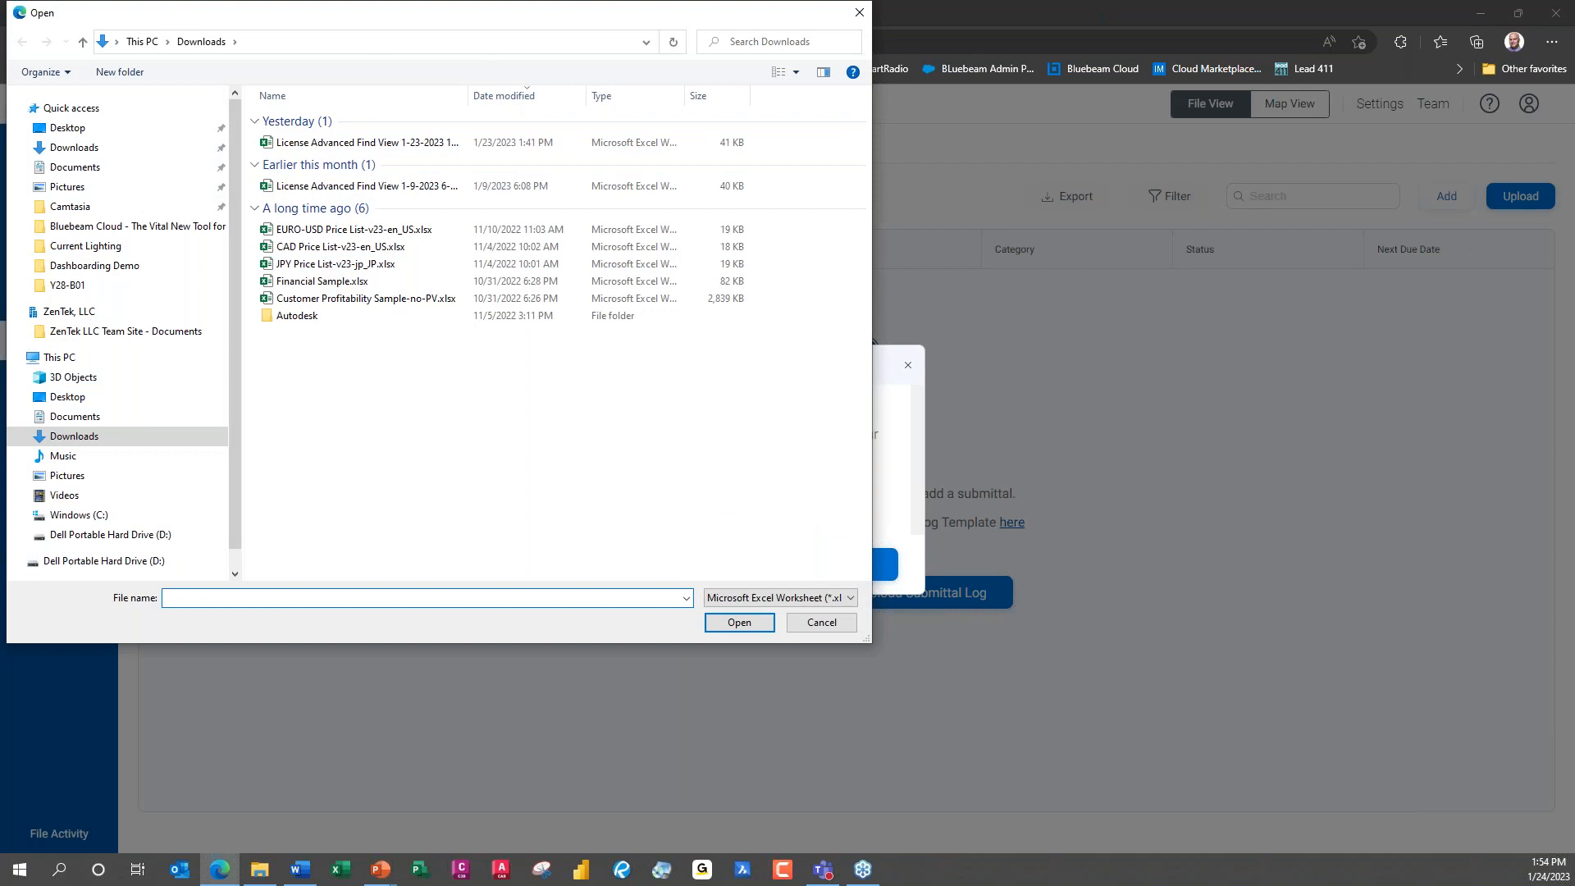
key("alt+Tab")
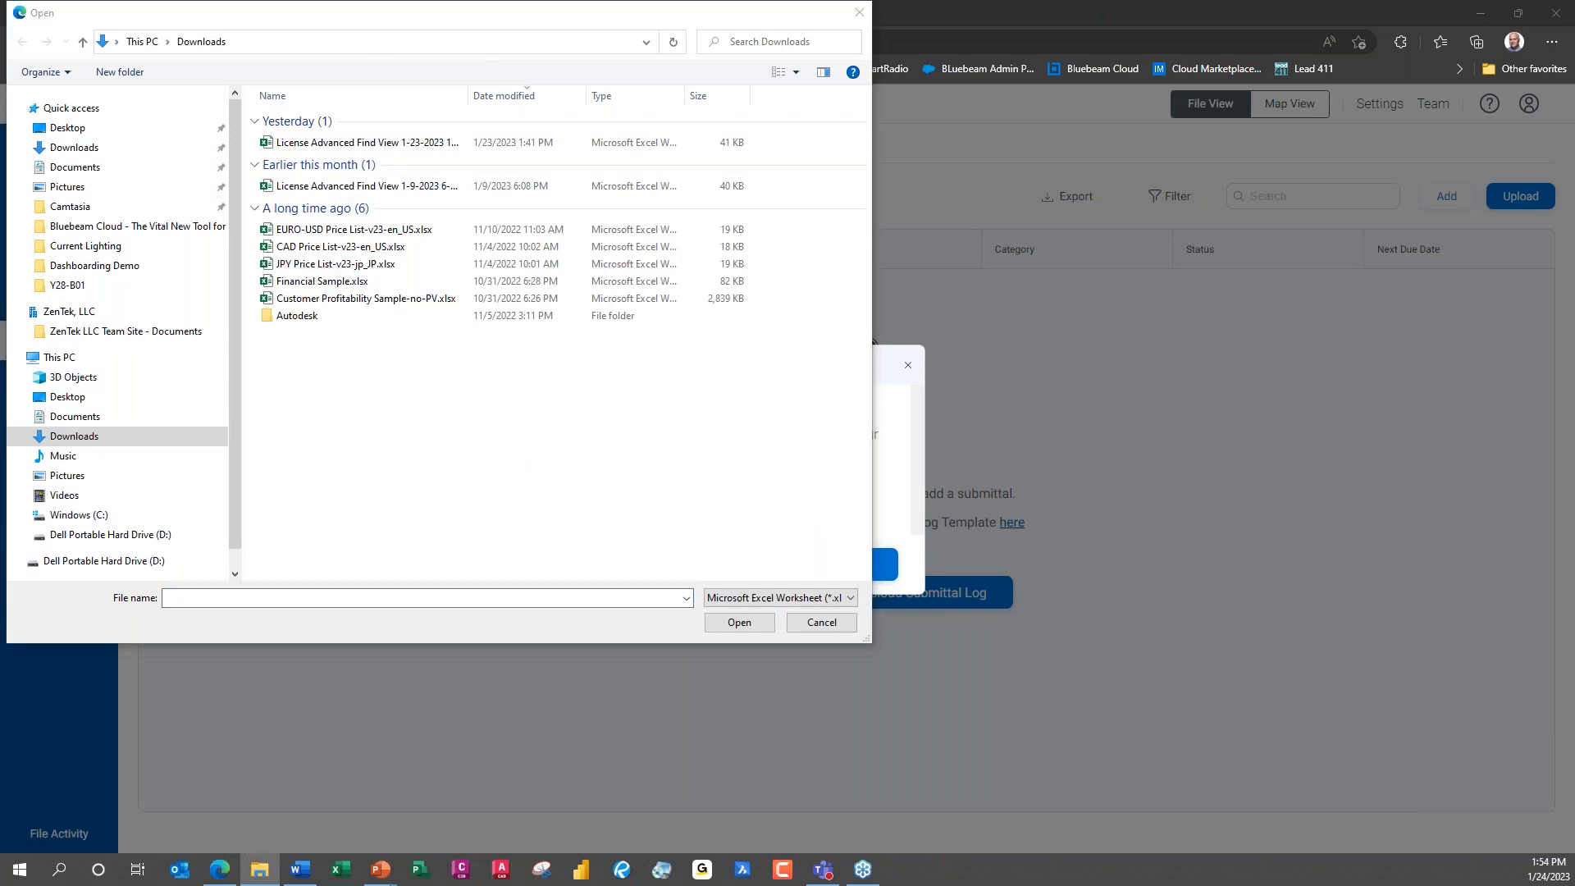
left_click(433, 37)
key("ctrl+v")
key("Return")
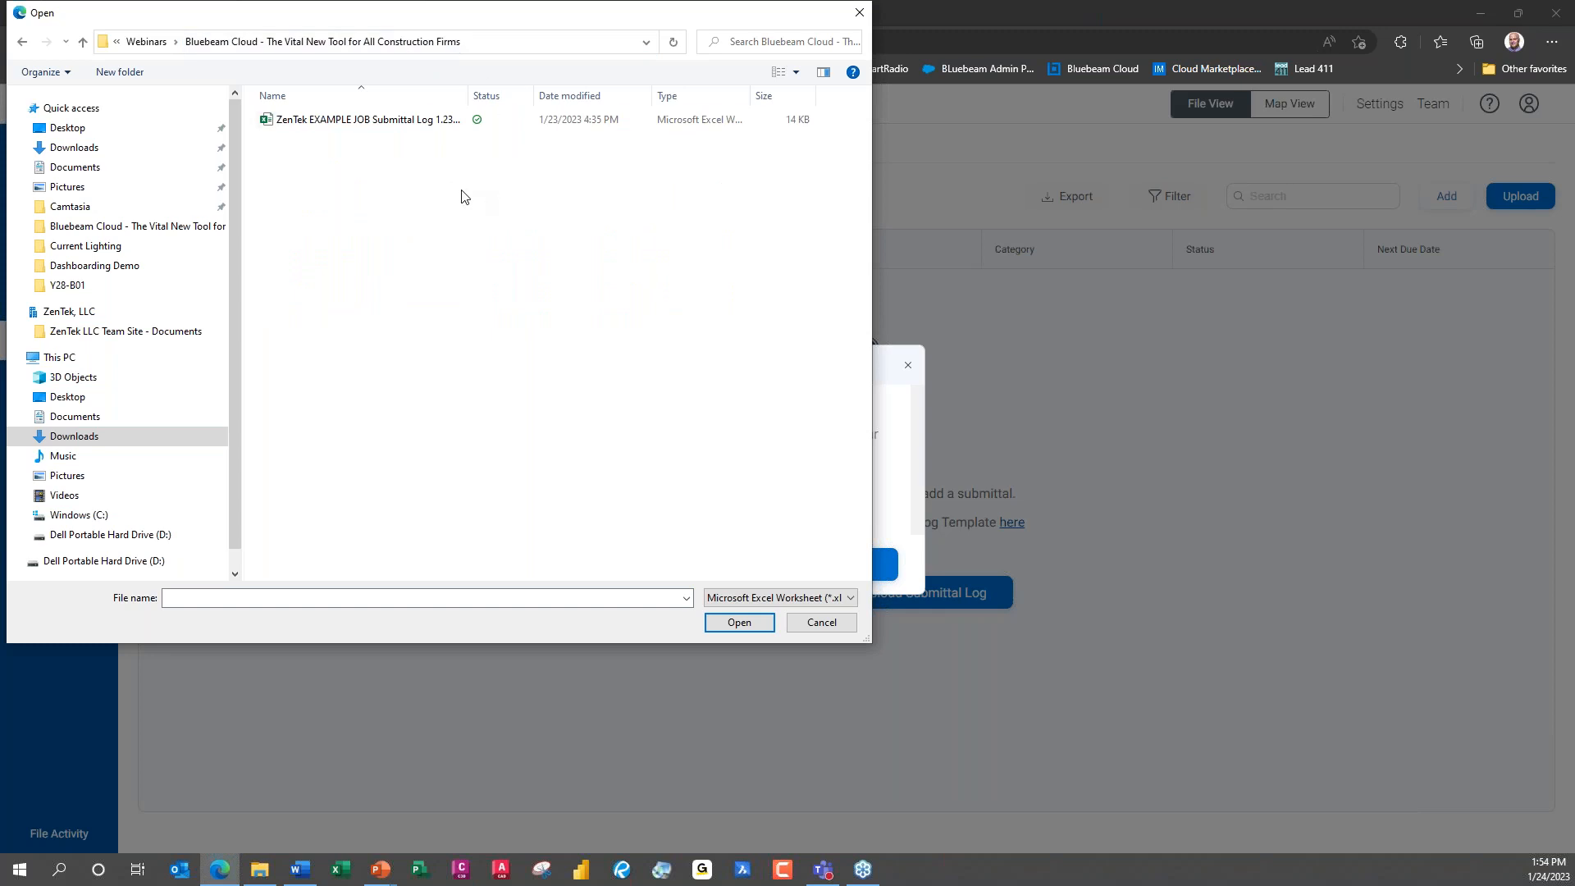
double_click(433, 123)
left_click(845, 565)
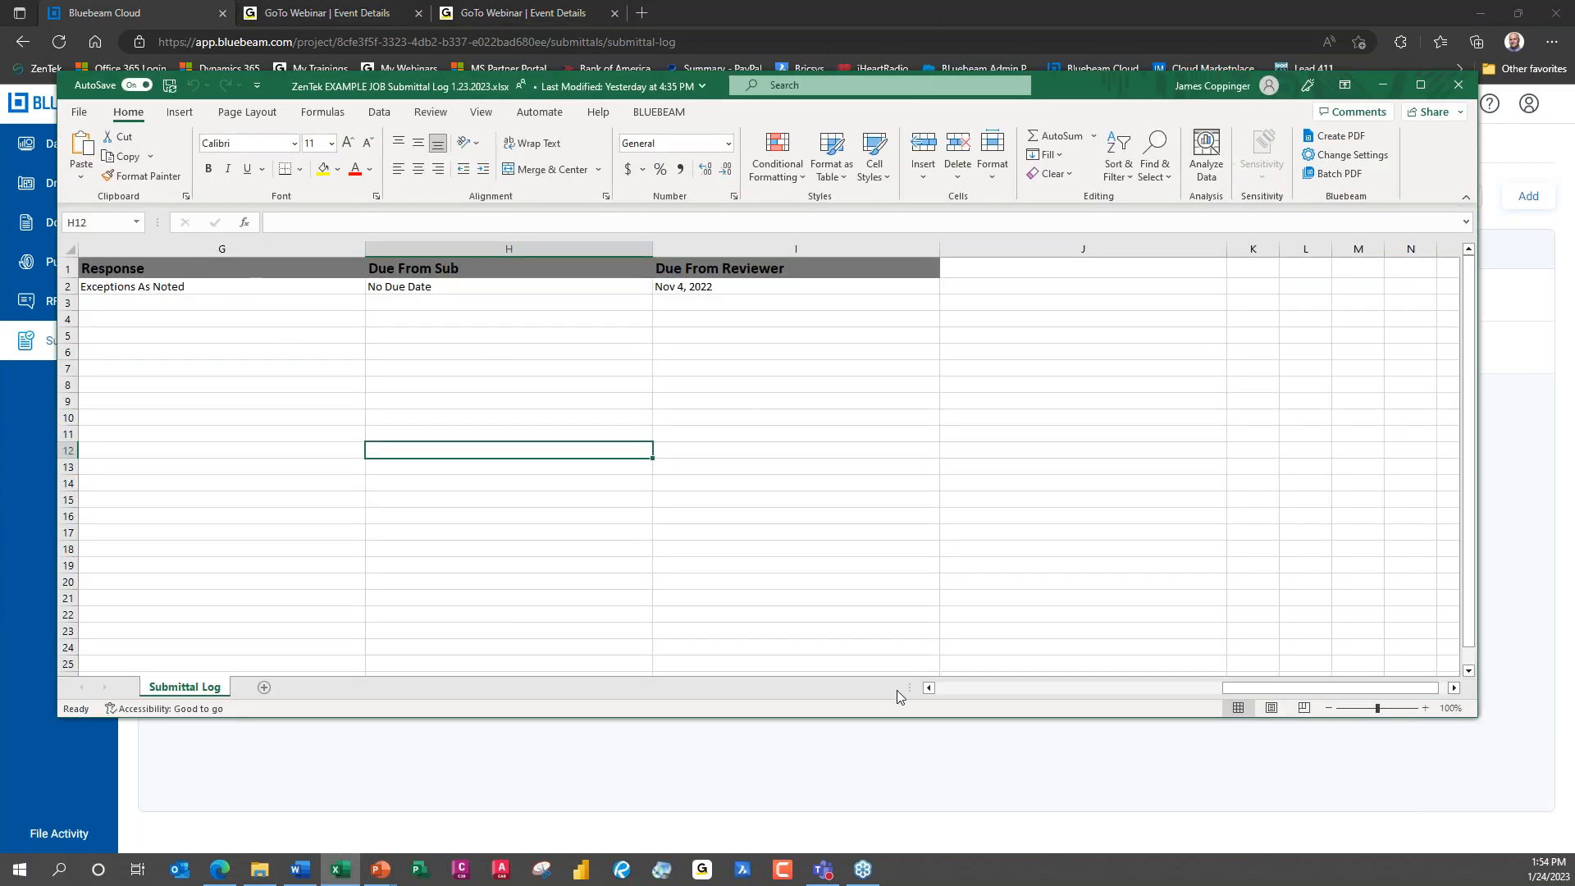
Check the submittal log workbook's columns, close it, and review the details of submittal 2102-002 in the project's submittal log.
left_click_drag(1258, 686, 963, 704)
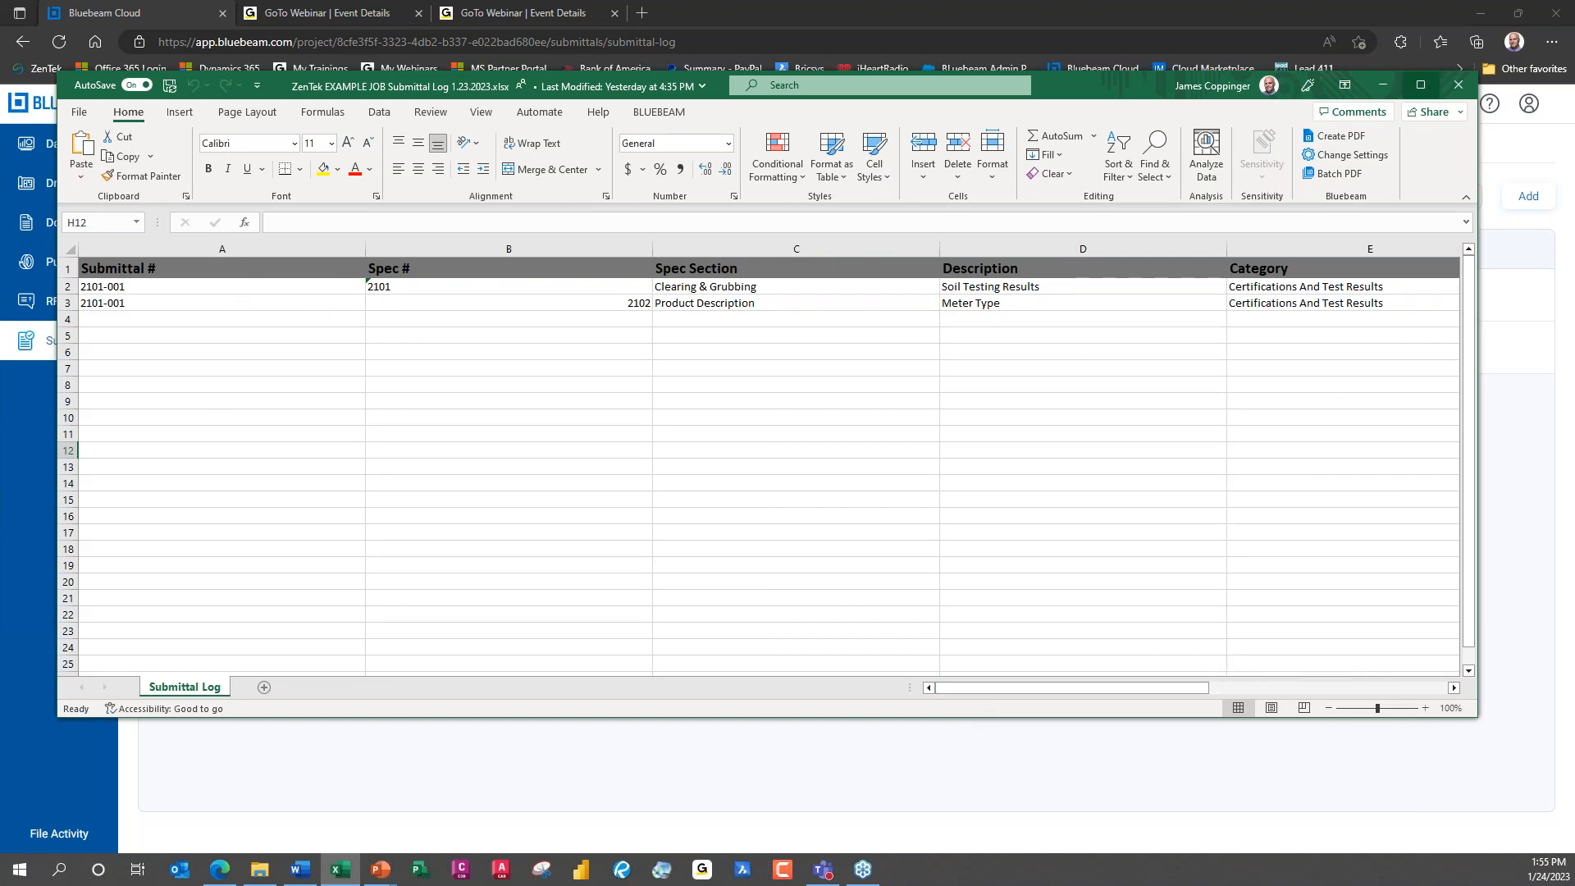
left_click(1459, 85)
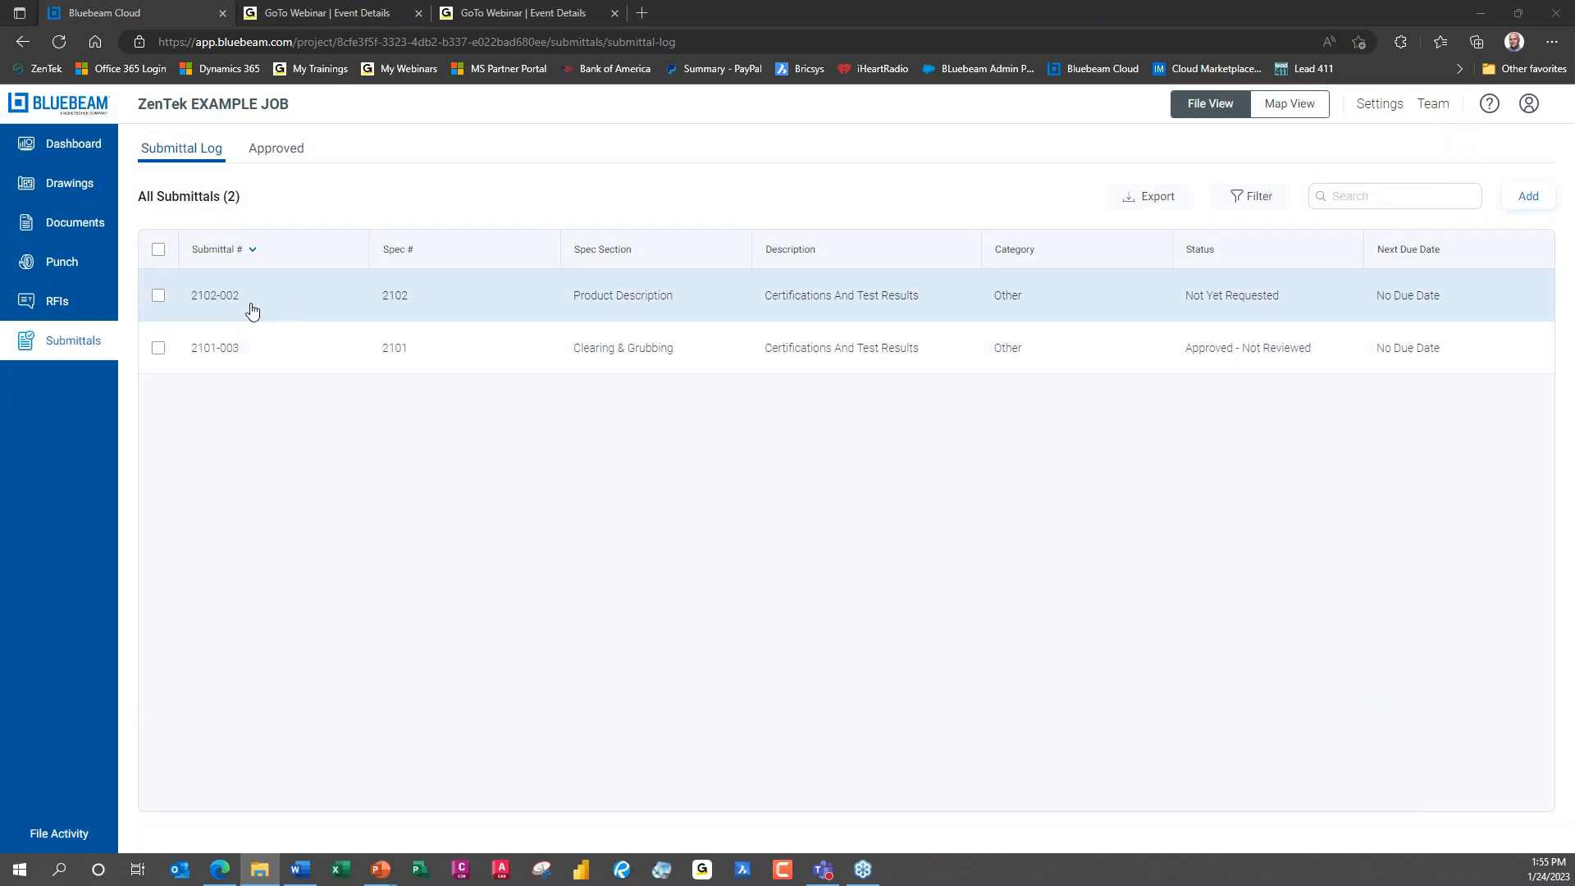
left_click(249, 308)
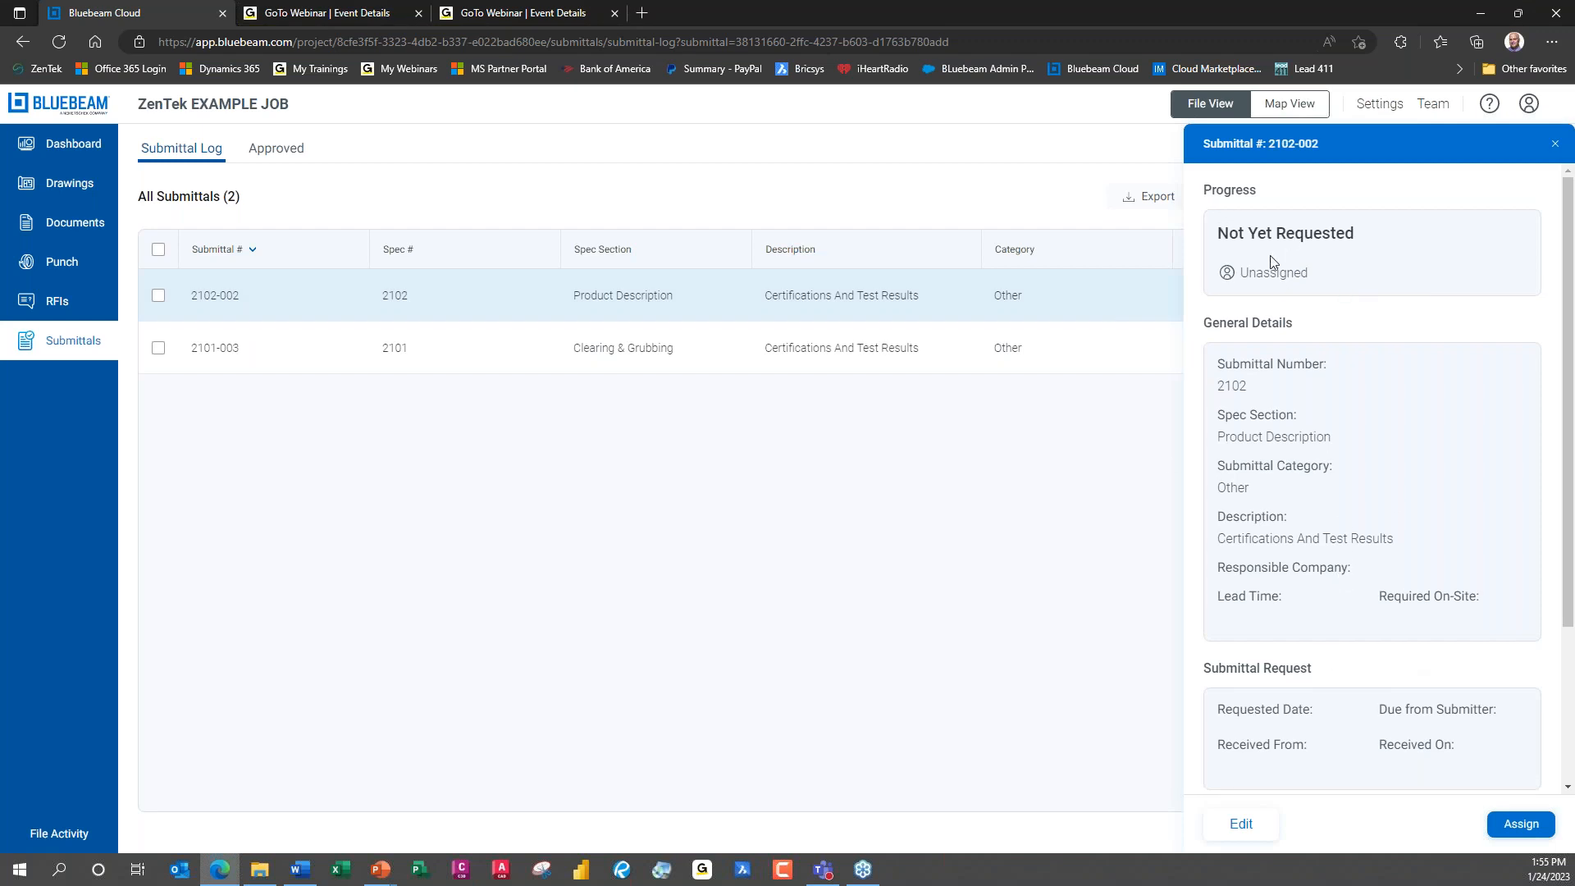
left_click_drag(1566, 466, 1565, 619)
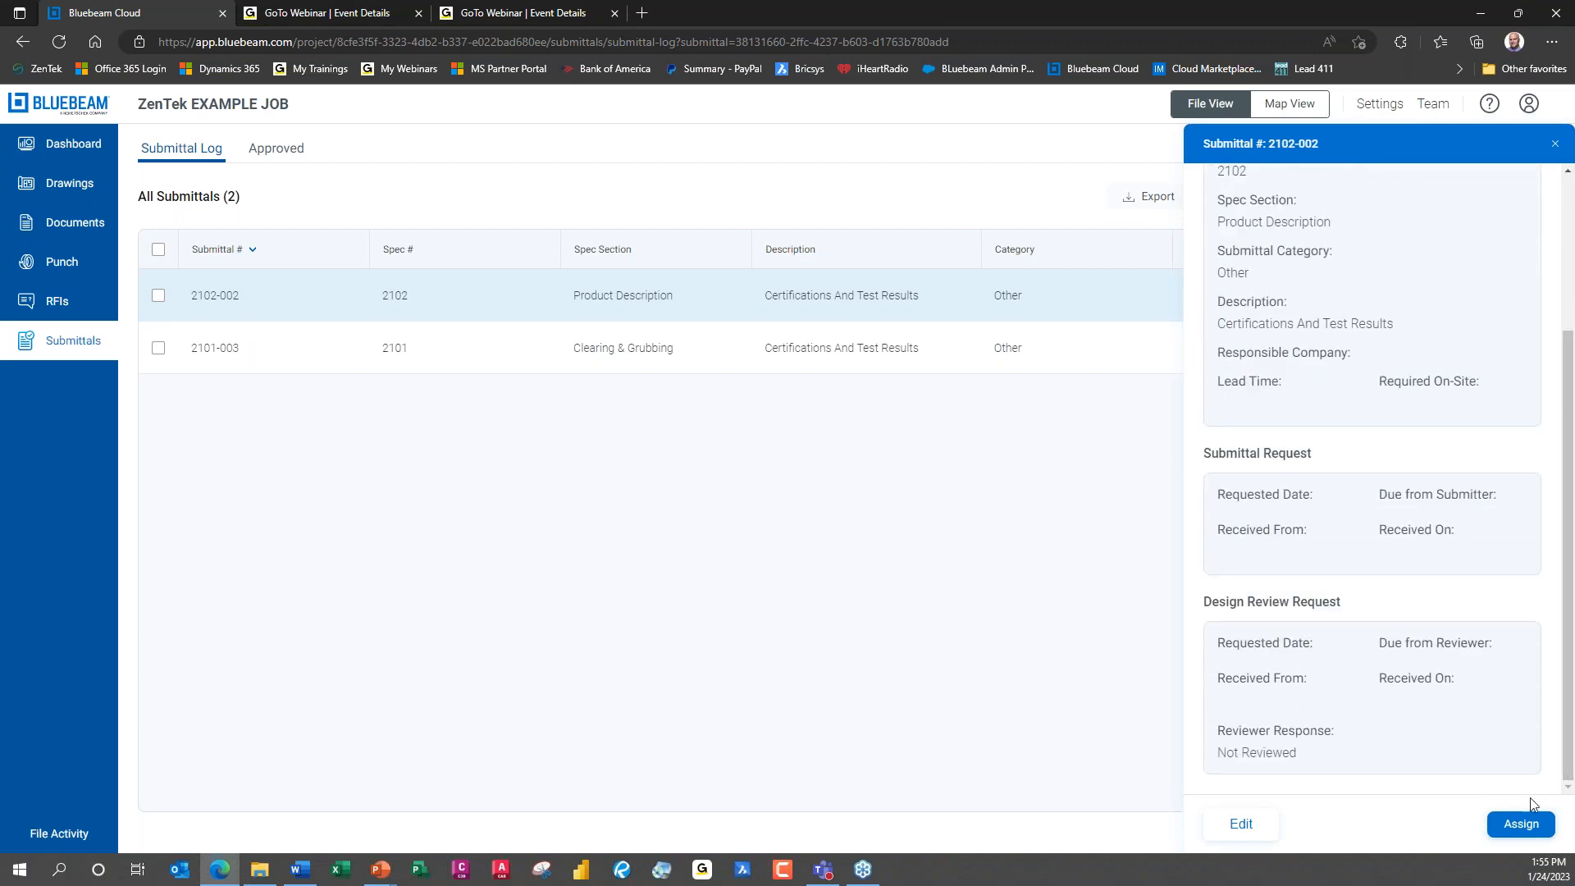
Assign submittal 2102-002 as Submitted for Design Review, choosing the reviewer's e-mail as assignee and 02-03-2023 as due date, and send it.
left_click(1520, 825)
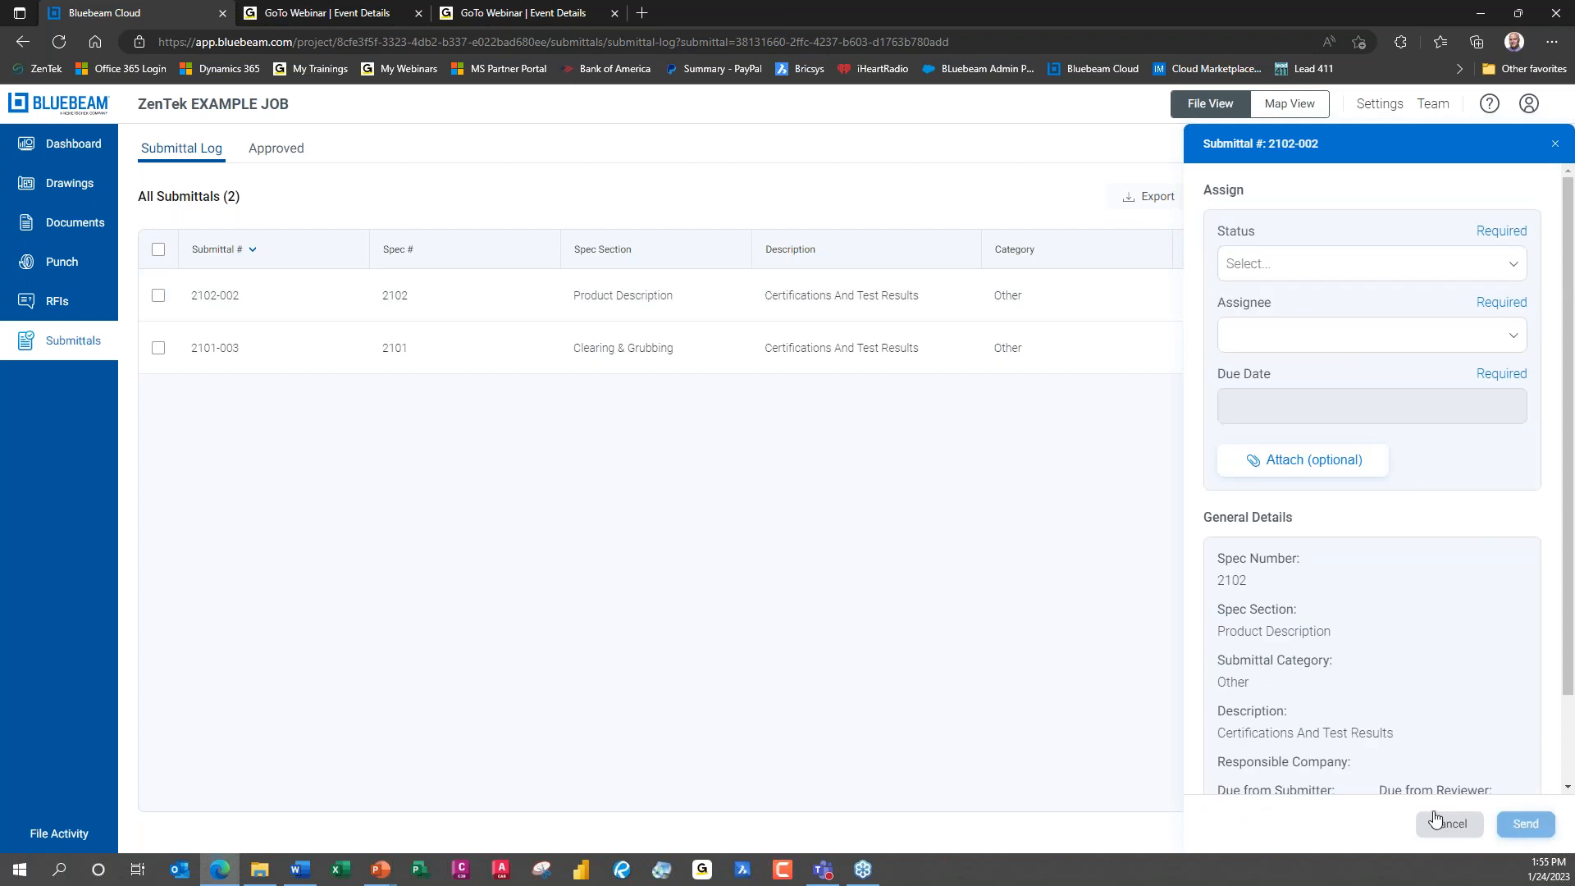
left_click(1438, 274)
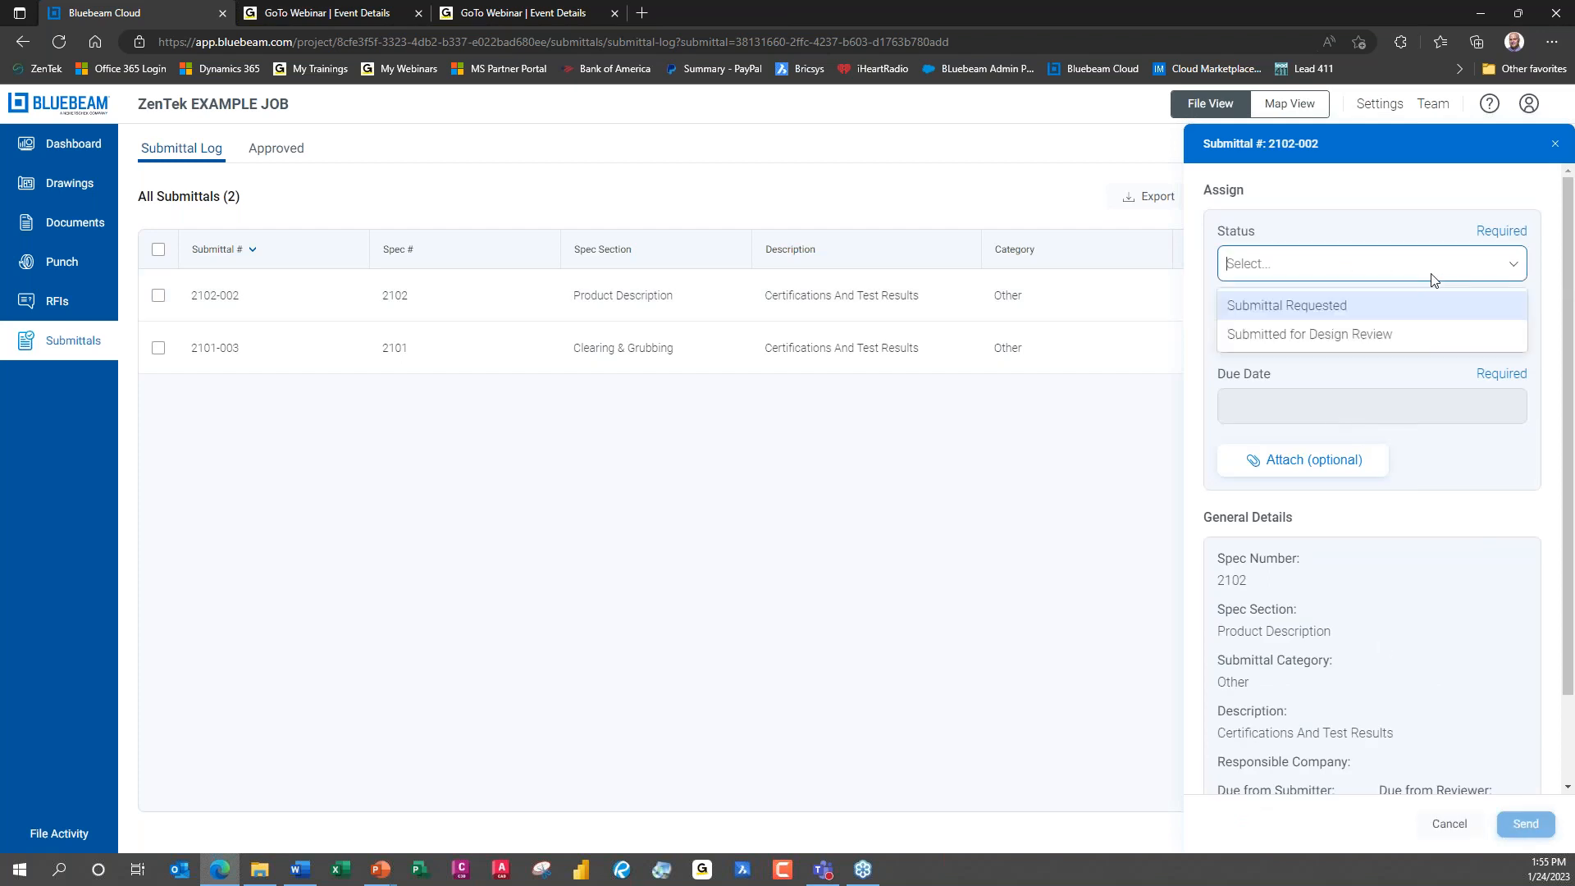
left_click(1351, 337)
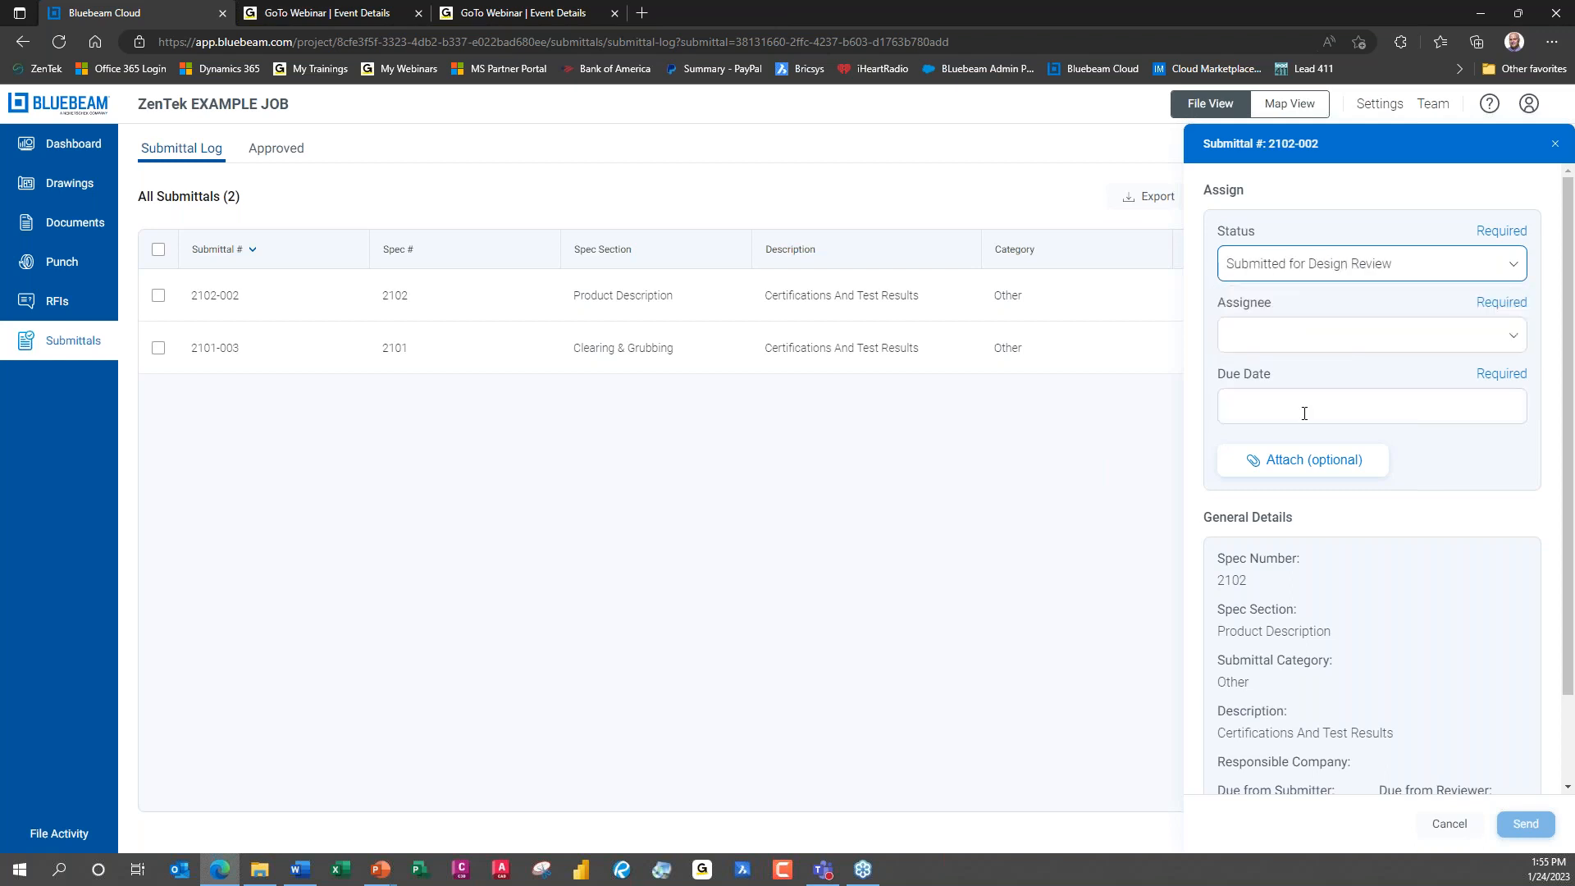
left_click(1494, 343)
left_click(1326, 376)
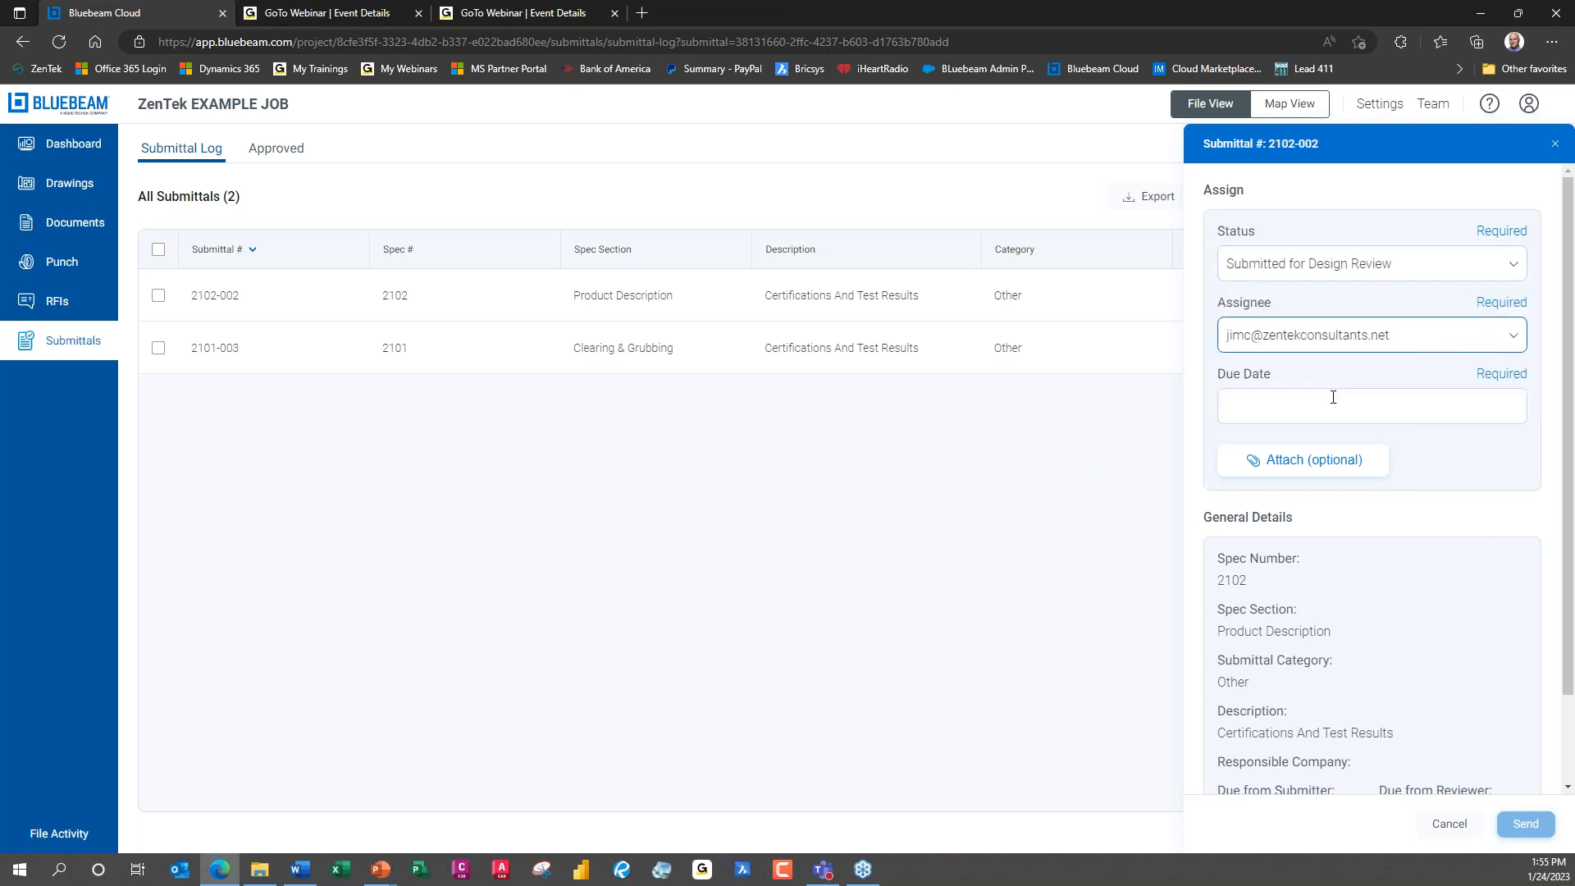
left_click(1331, 404)
left_click(1370, 600)
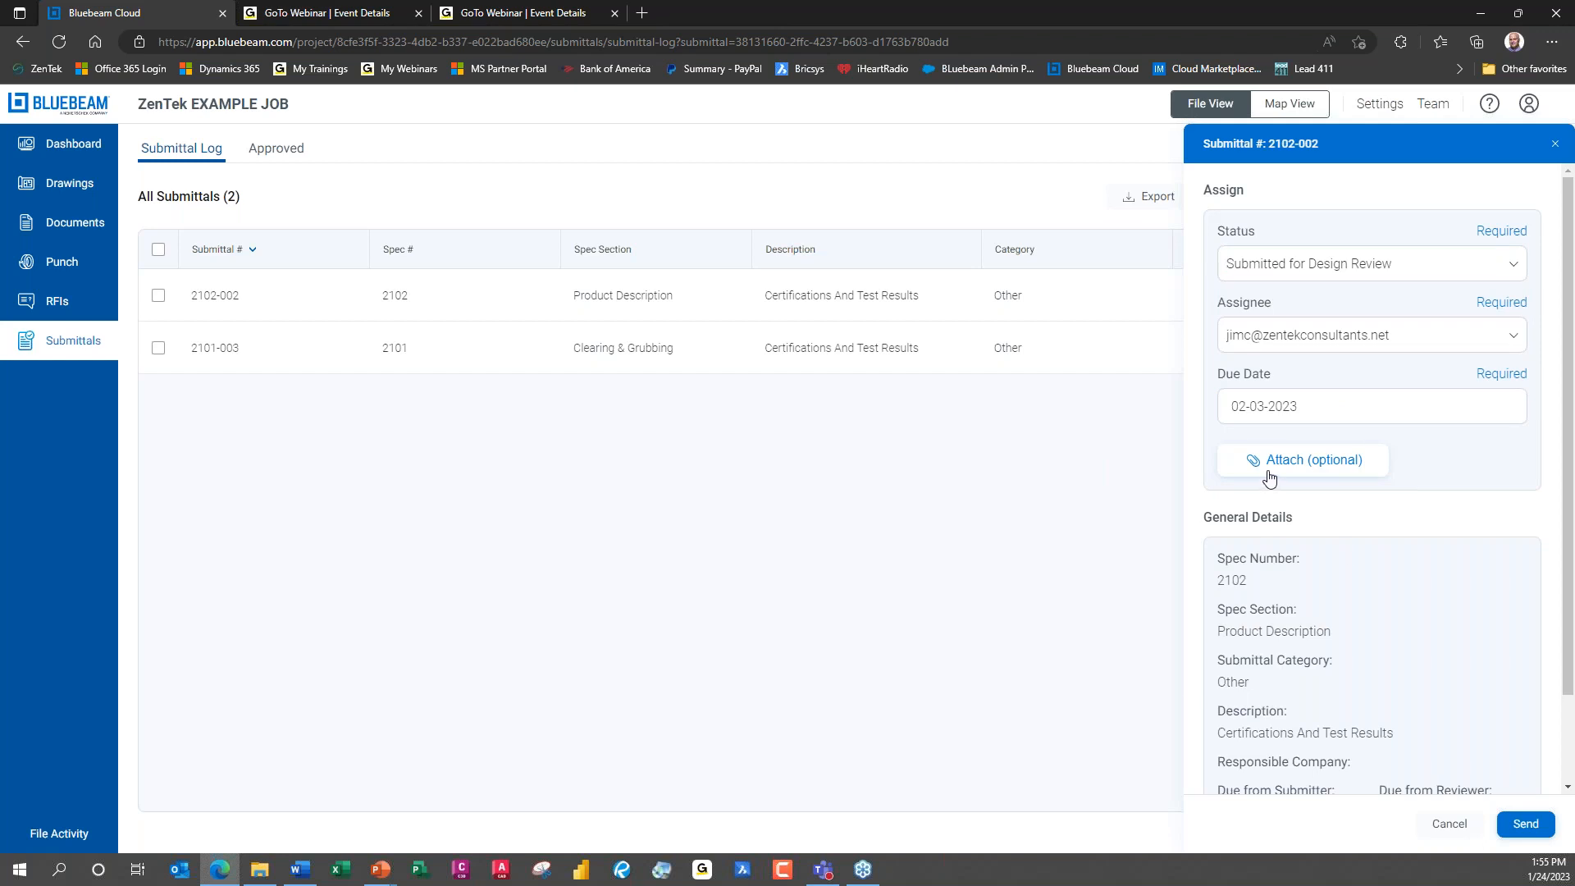
scroll(1571, 530, "down", 2)
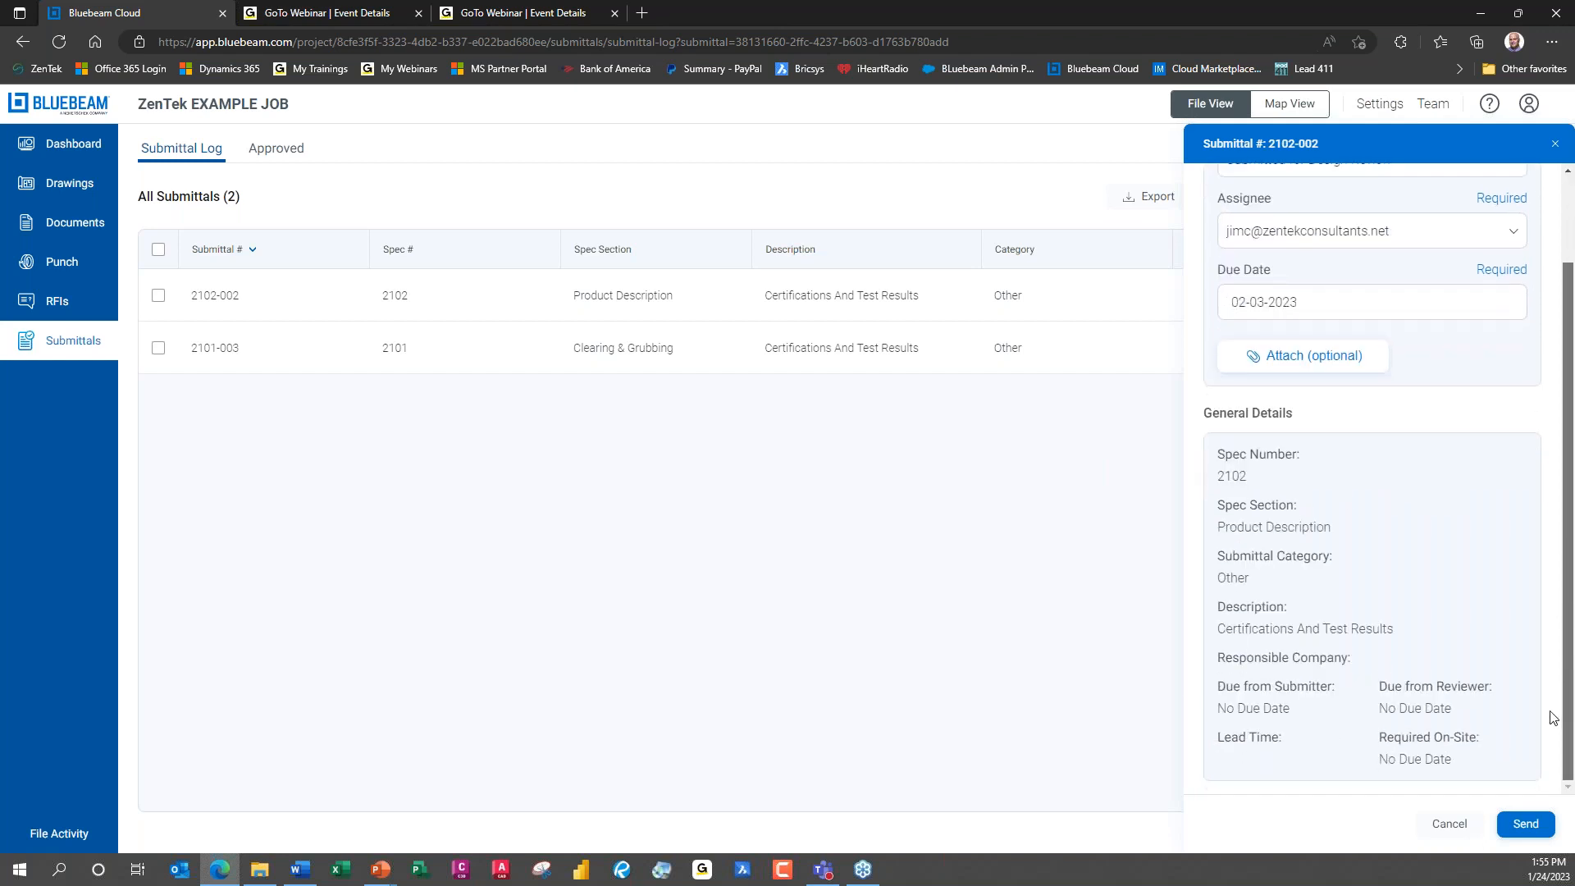
left_click(1540, 830)
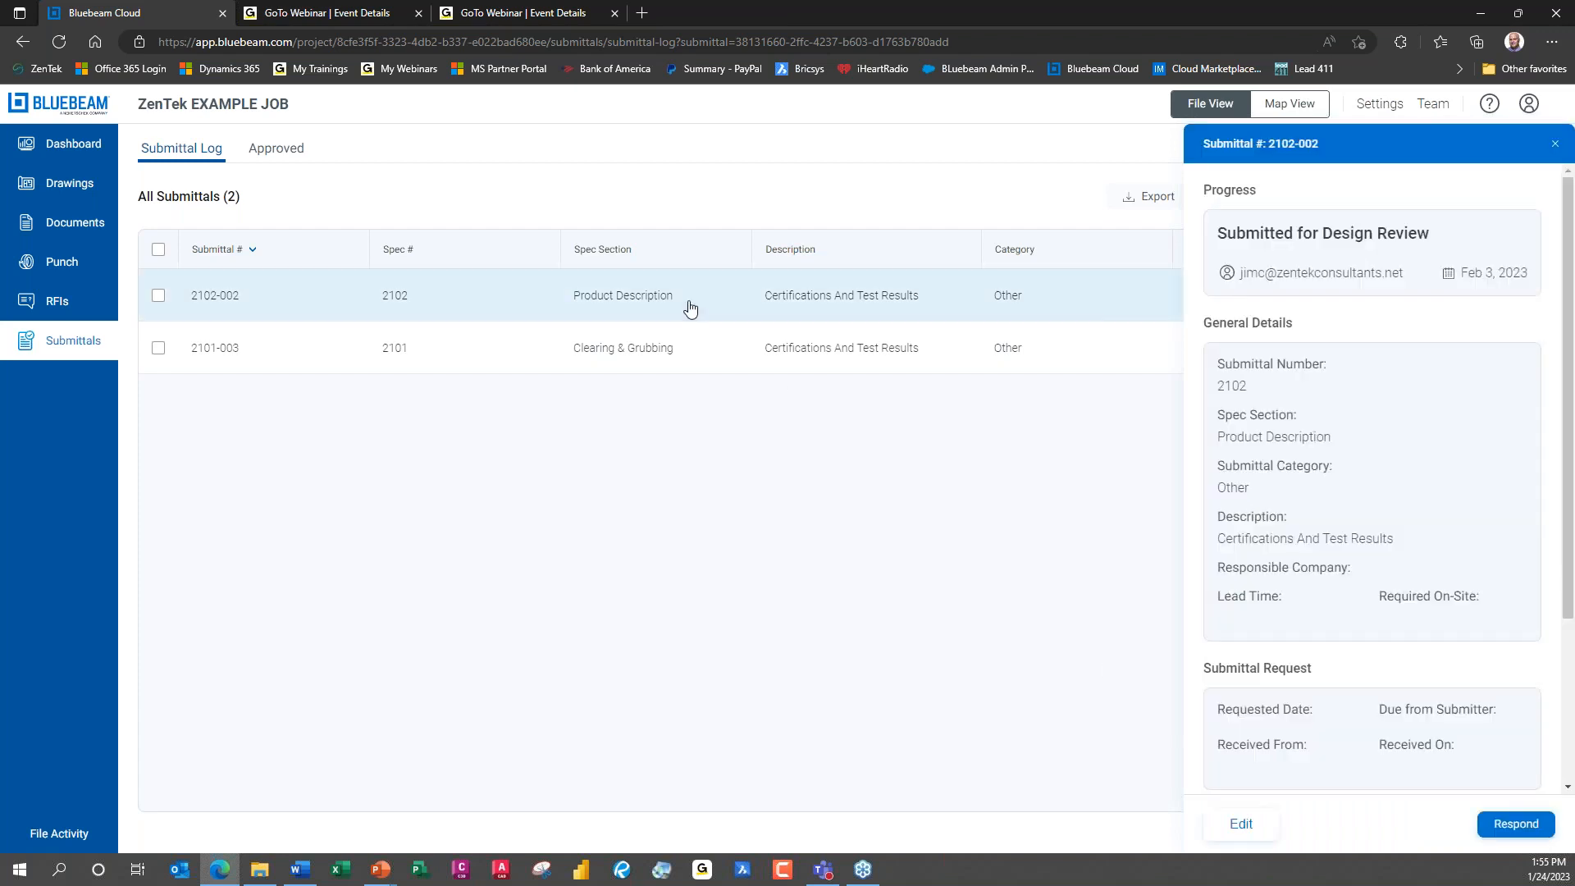
Send the reviewer response Revise And Resubmit for submittal 2102-002, and leave its row unselected in the log.
left_click(160, 297)
left_click(1518, 823)
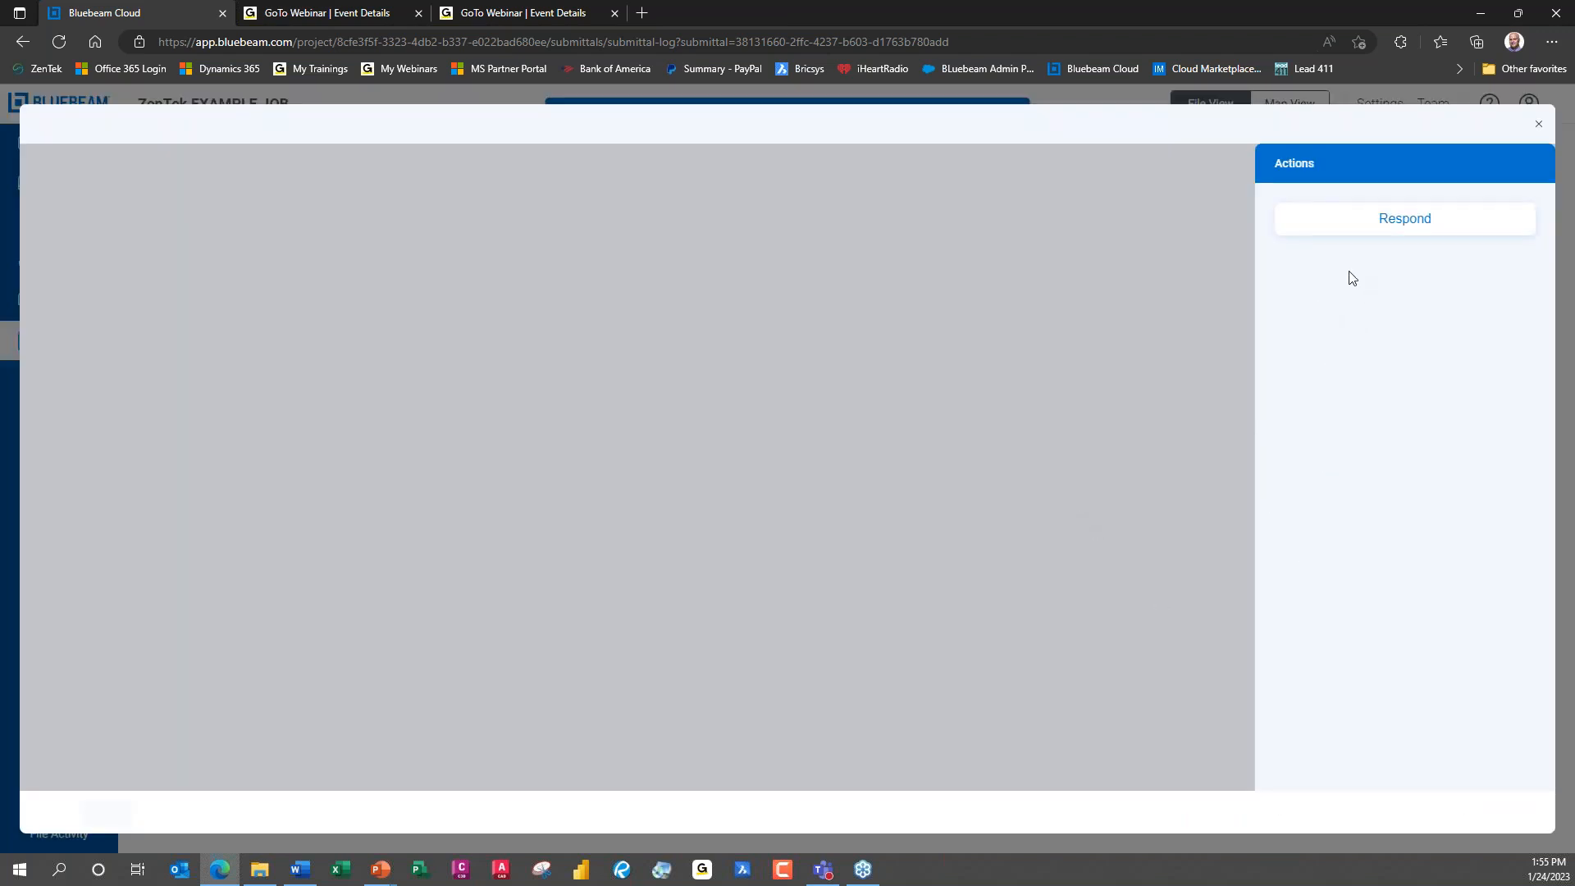
left_click(1397, 224)
left_click(1401, 252)
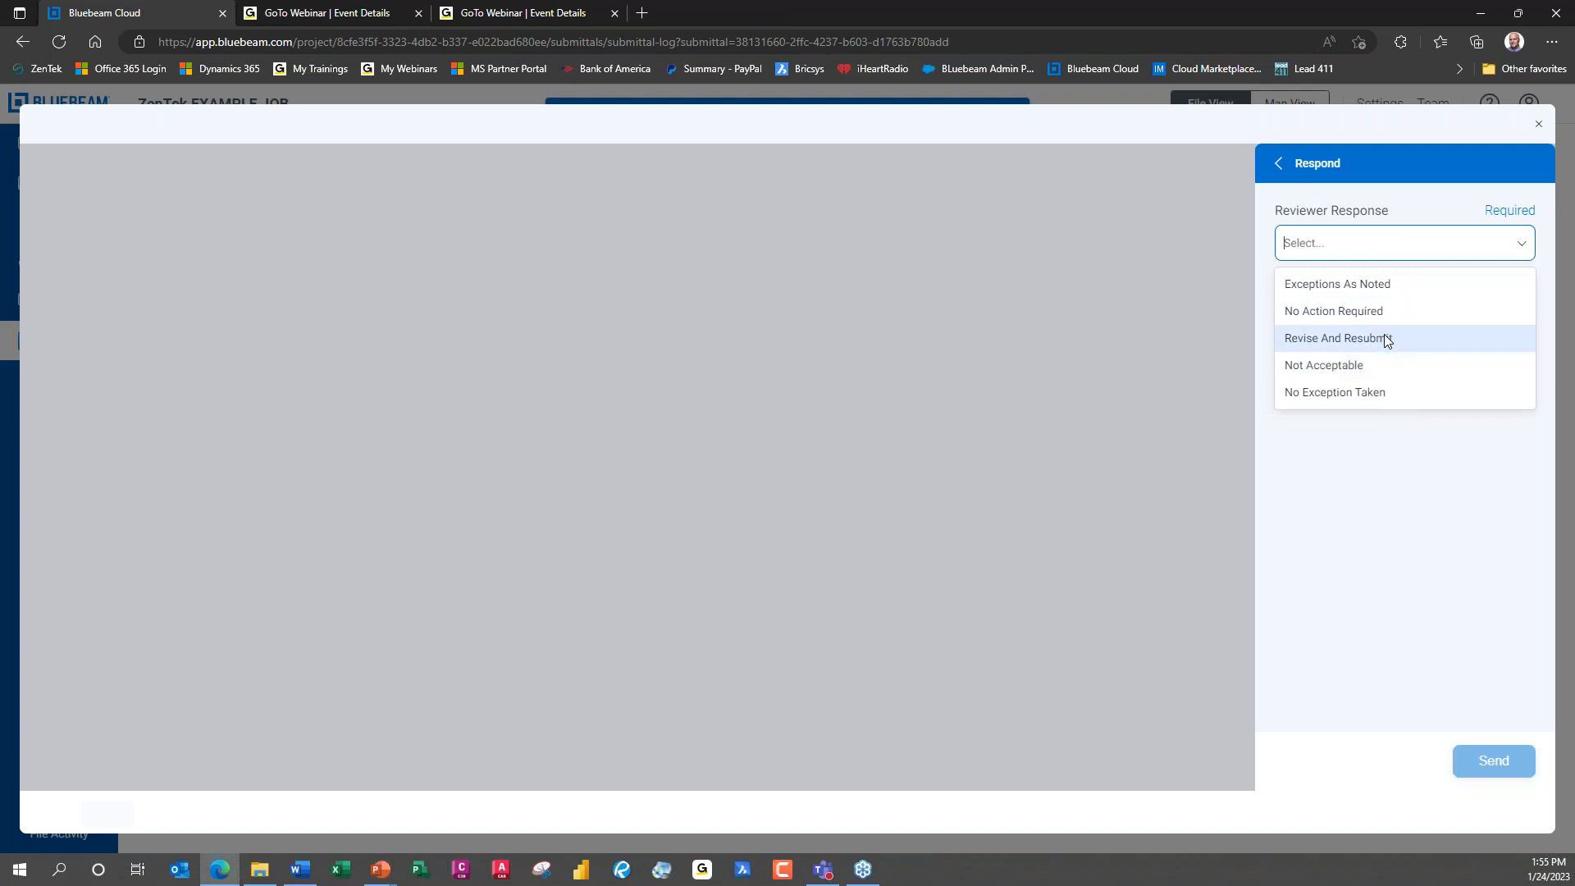
left_click(1385, 336)
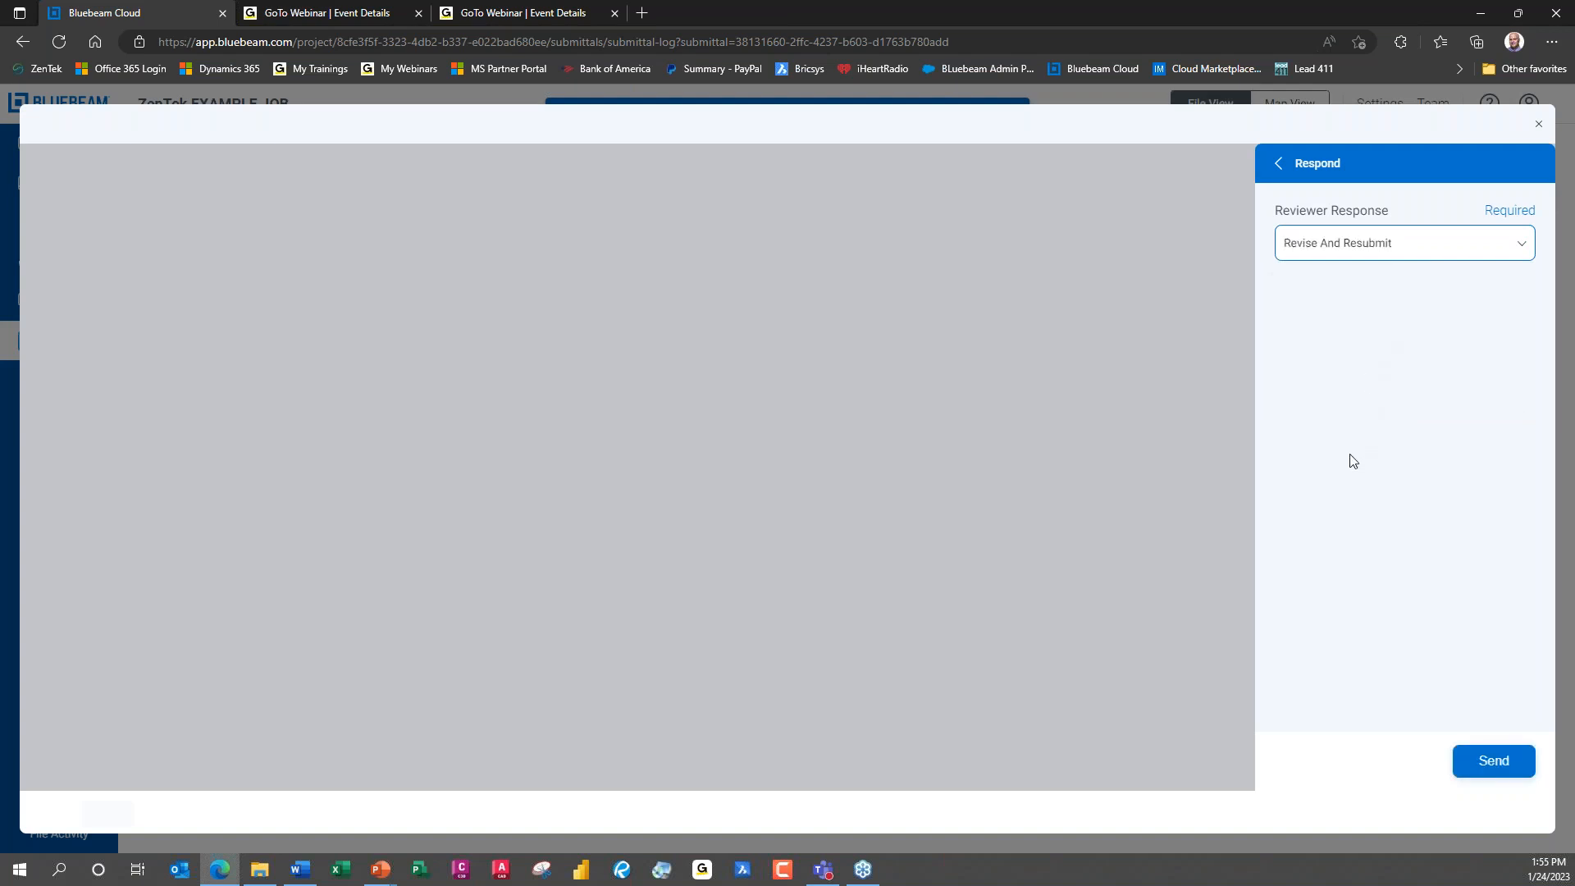
left_click(1498, 763)
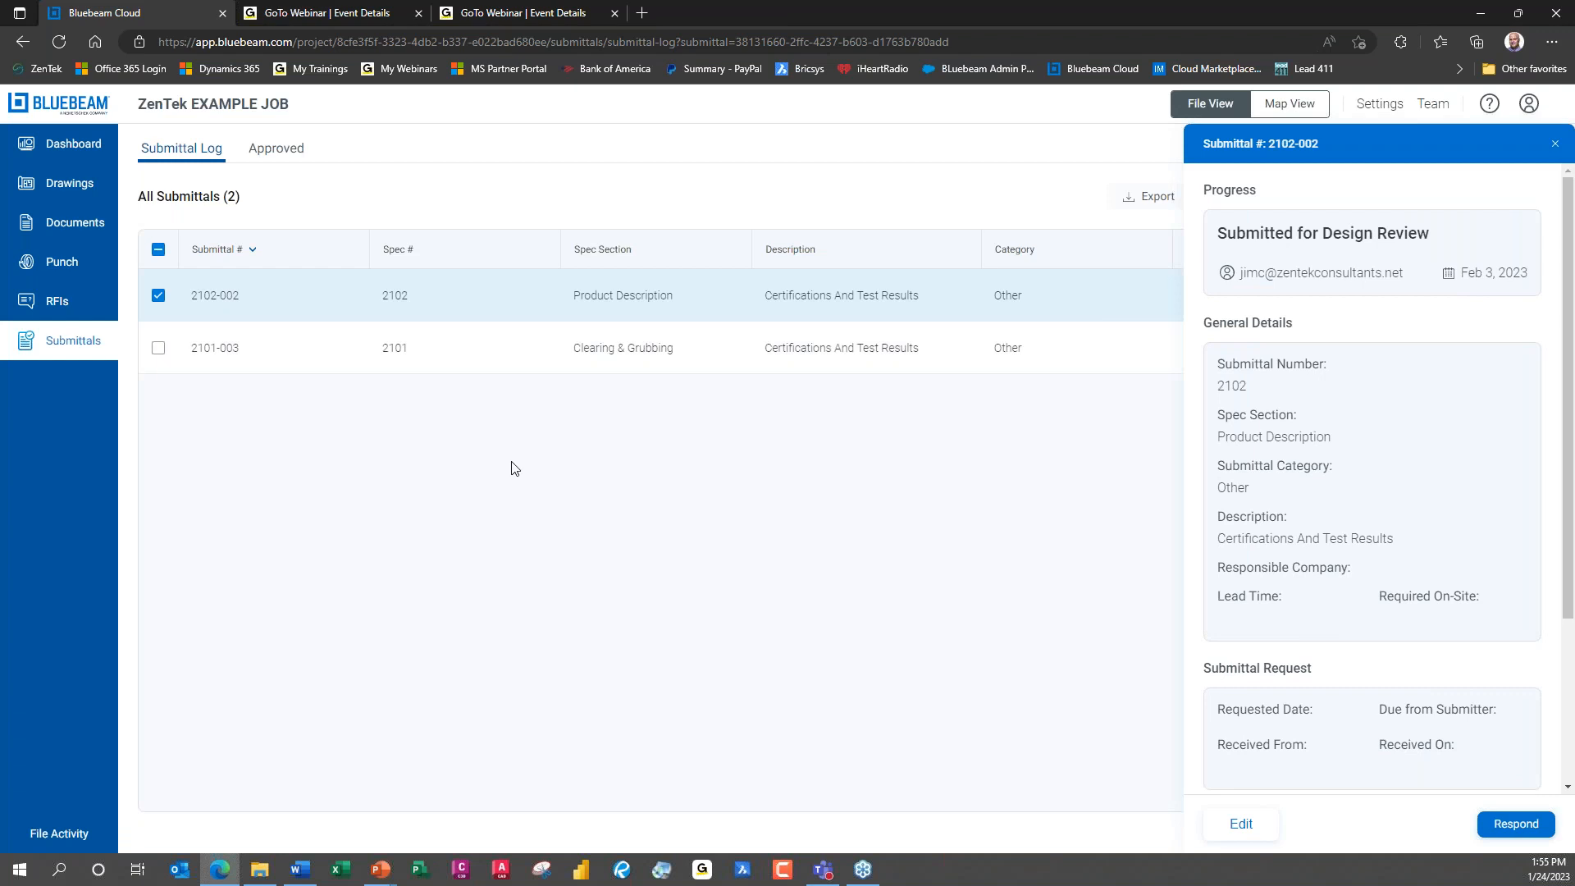
left_click(158, 301)
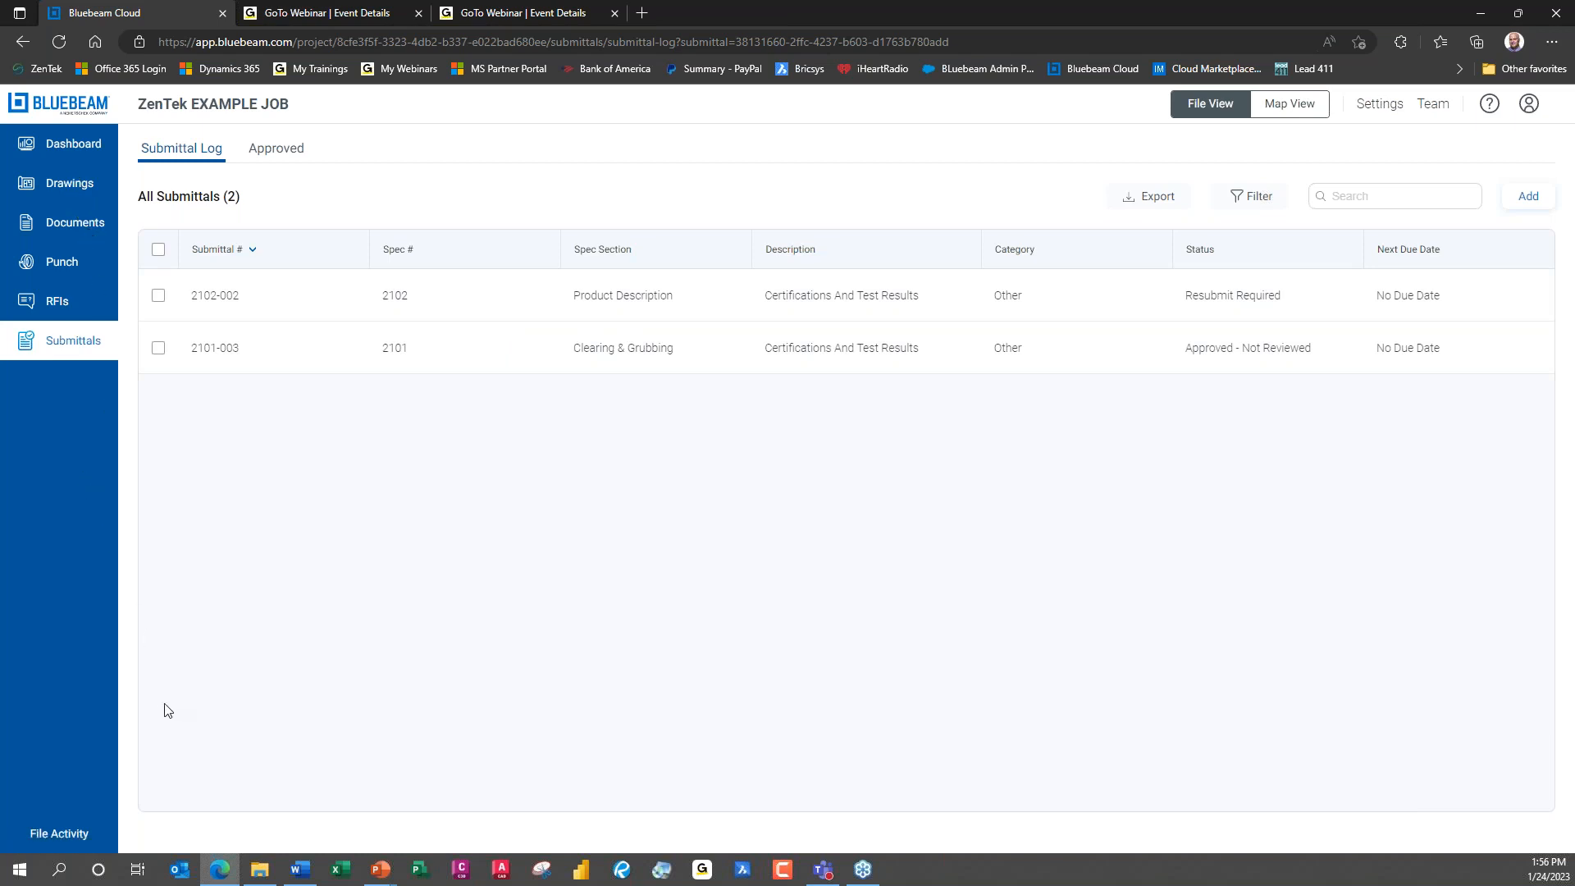
Look over the project's punch items and RFIs, and return to the submittal log.
left_click(91, 263)
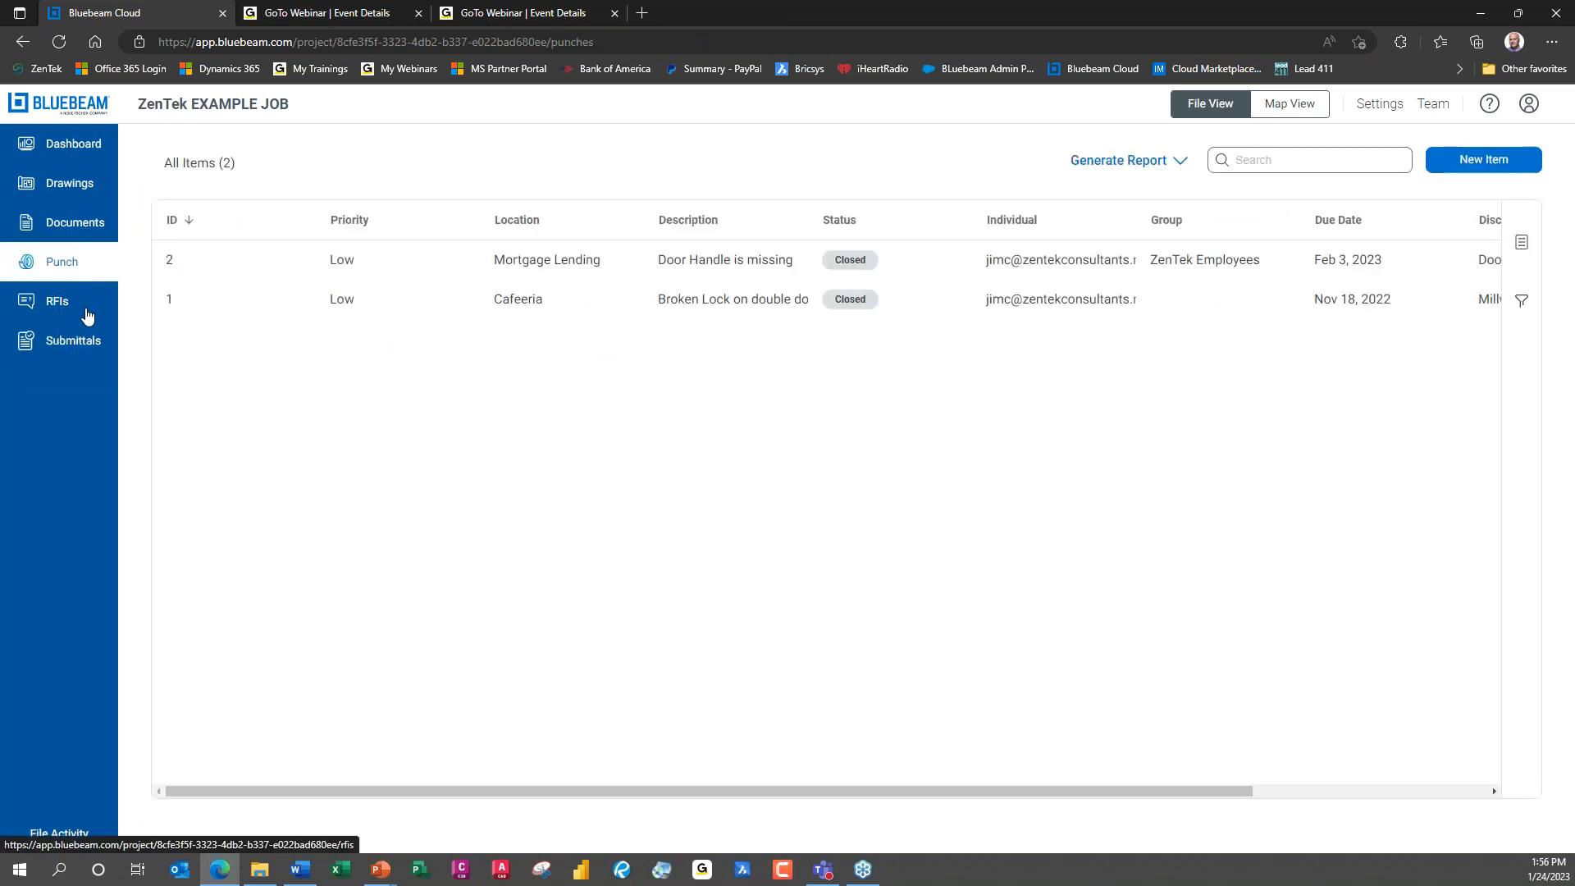
left_click(88, 315)
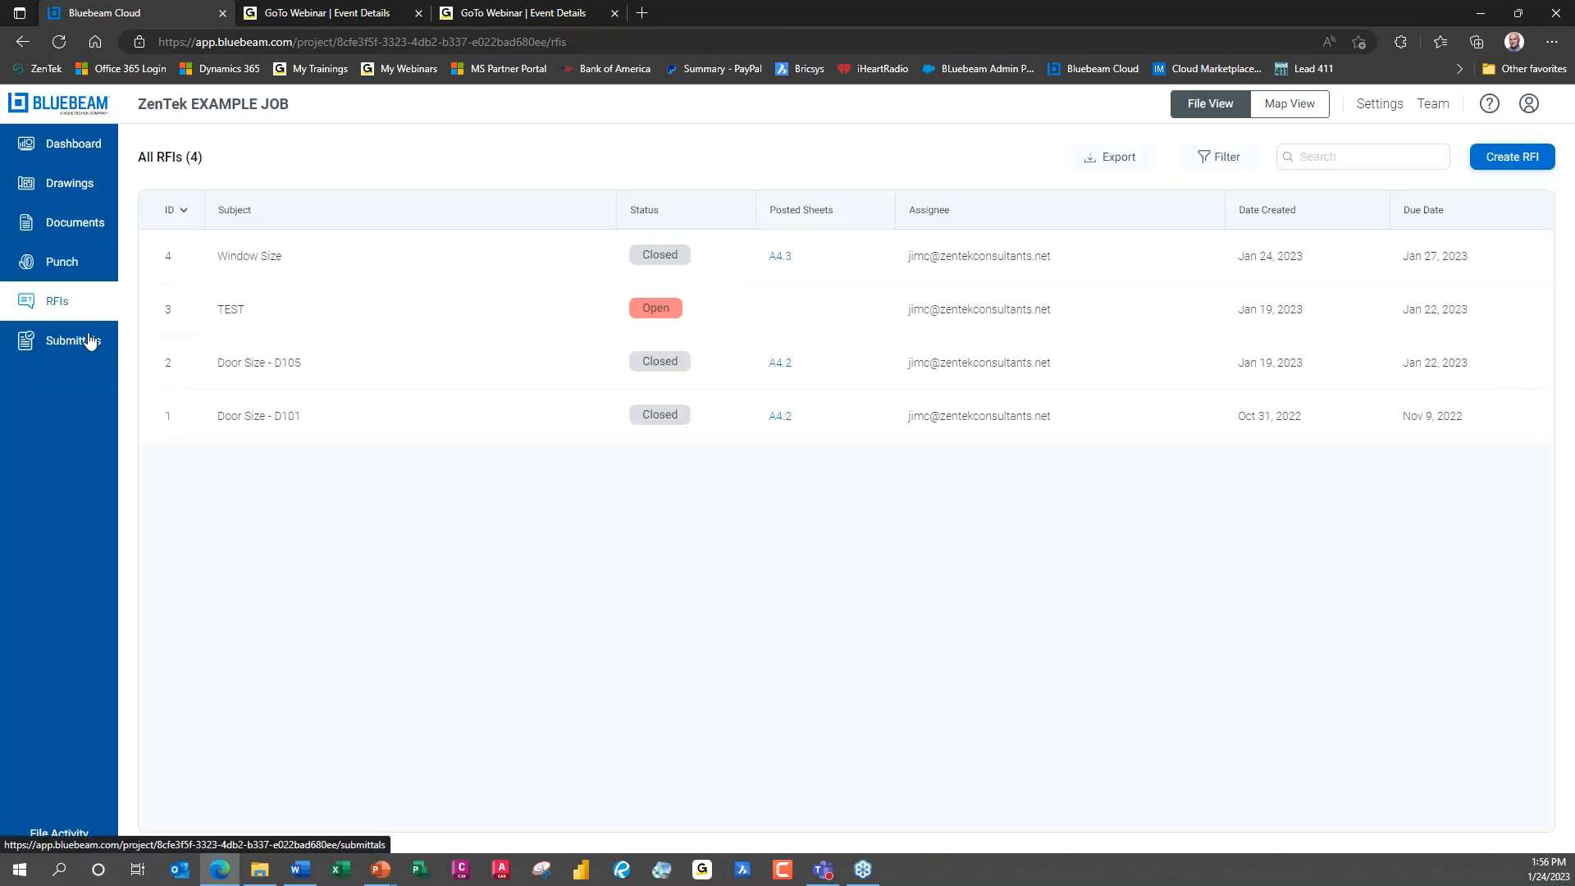
left_click(88, 353)
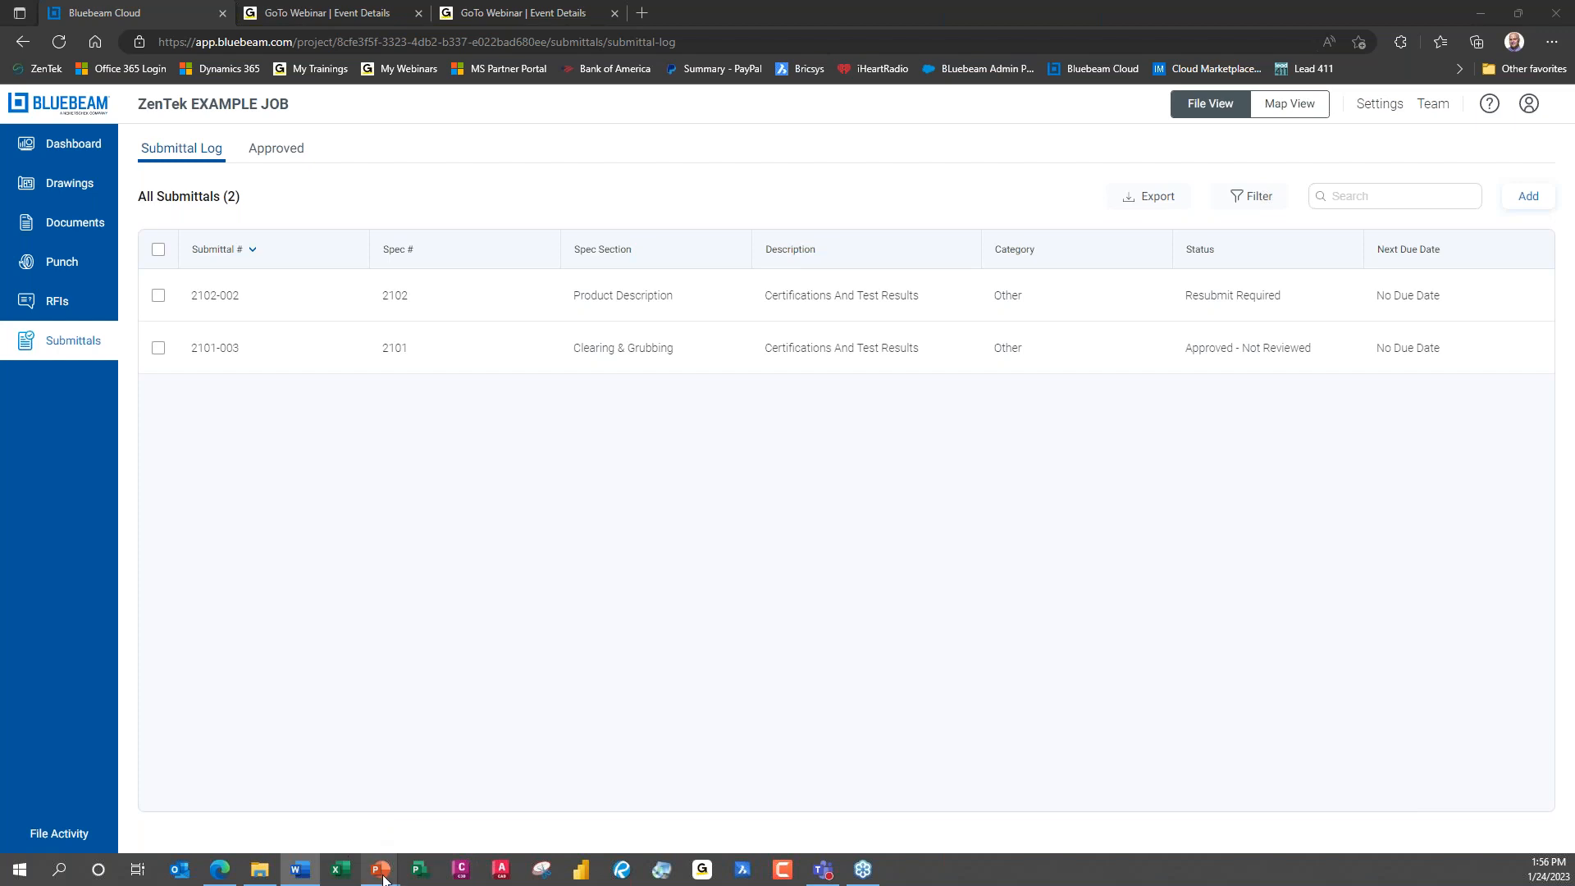
Switch to the PowerPoint slide show's Q&A slide.
mouse_move(386, 874)
left_click(455, 822)
left_click(696, 679)
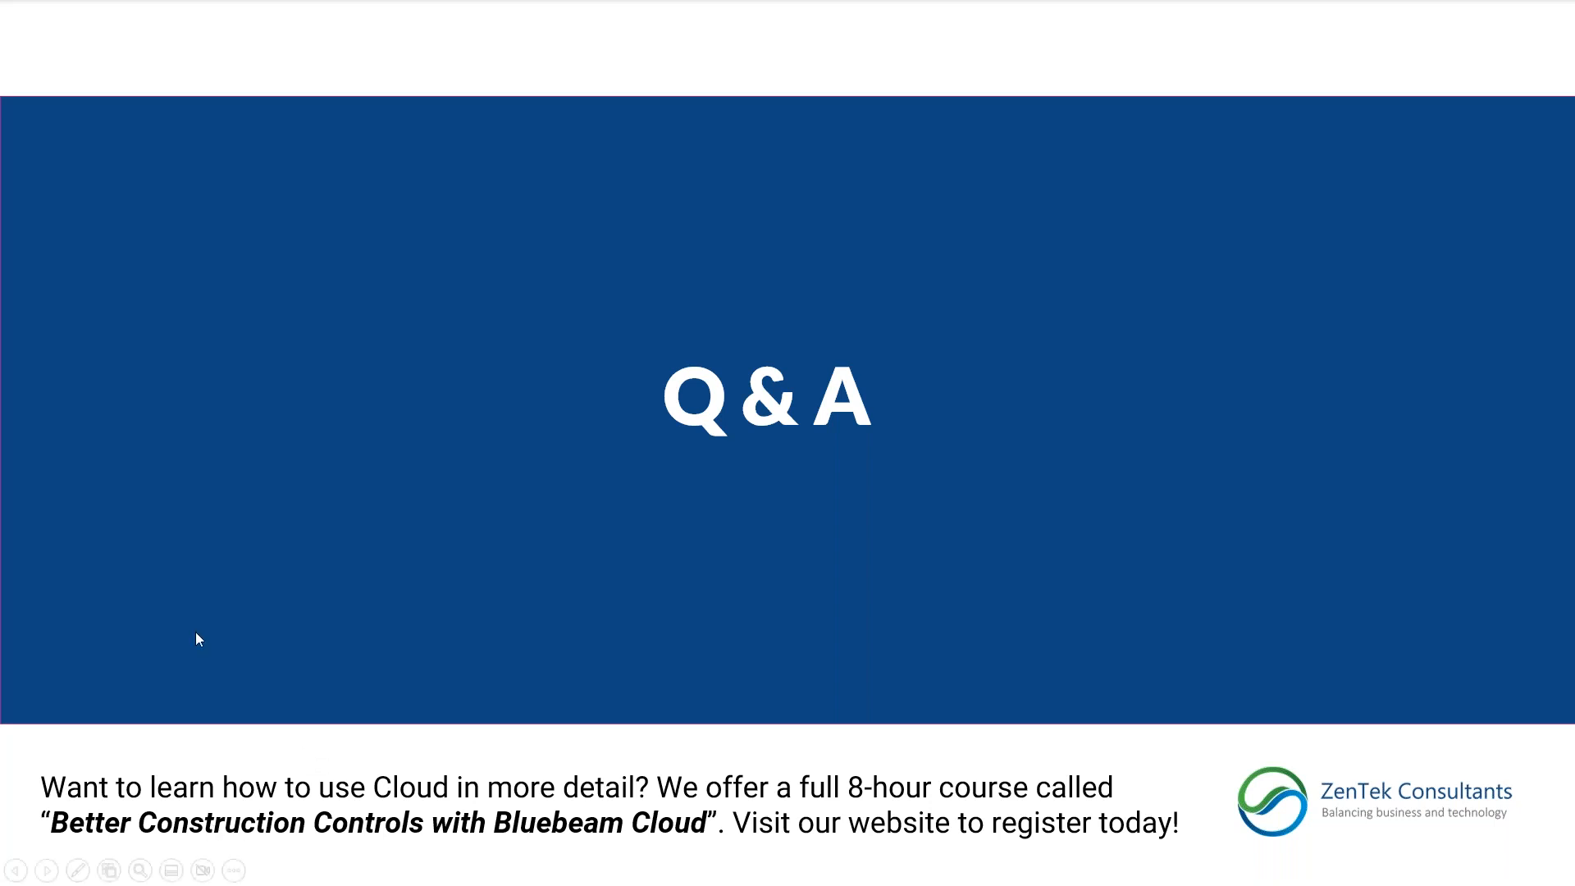
Switch back to Bluebeam Cloud, review the overview of the open TEST RFI, and return to the slide show.
key("alt+Tab")
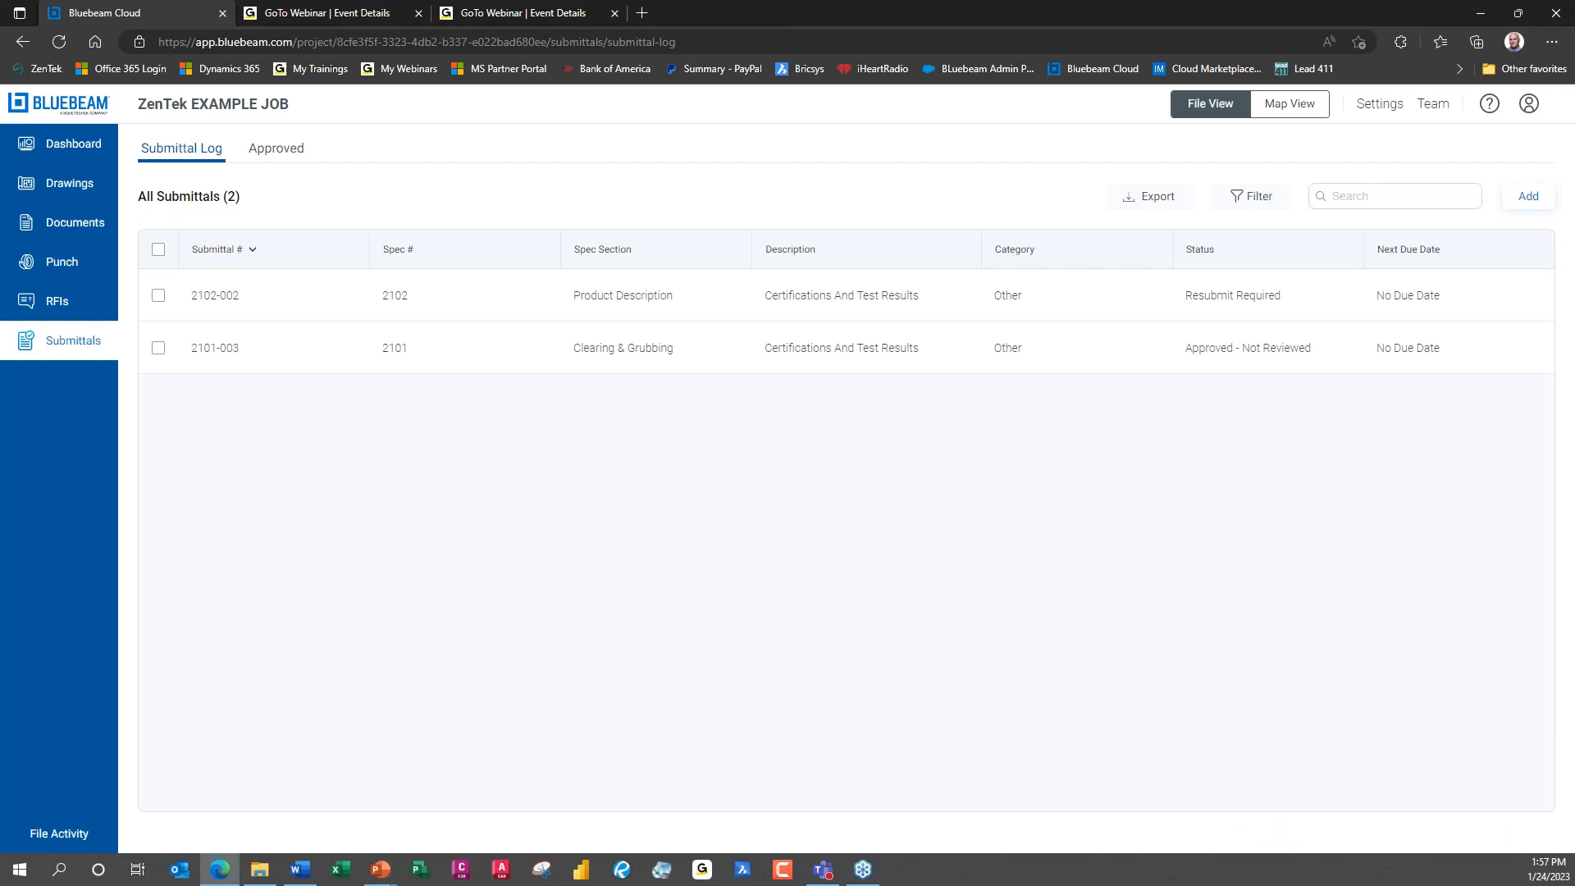
left_click(70, 310)
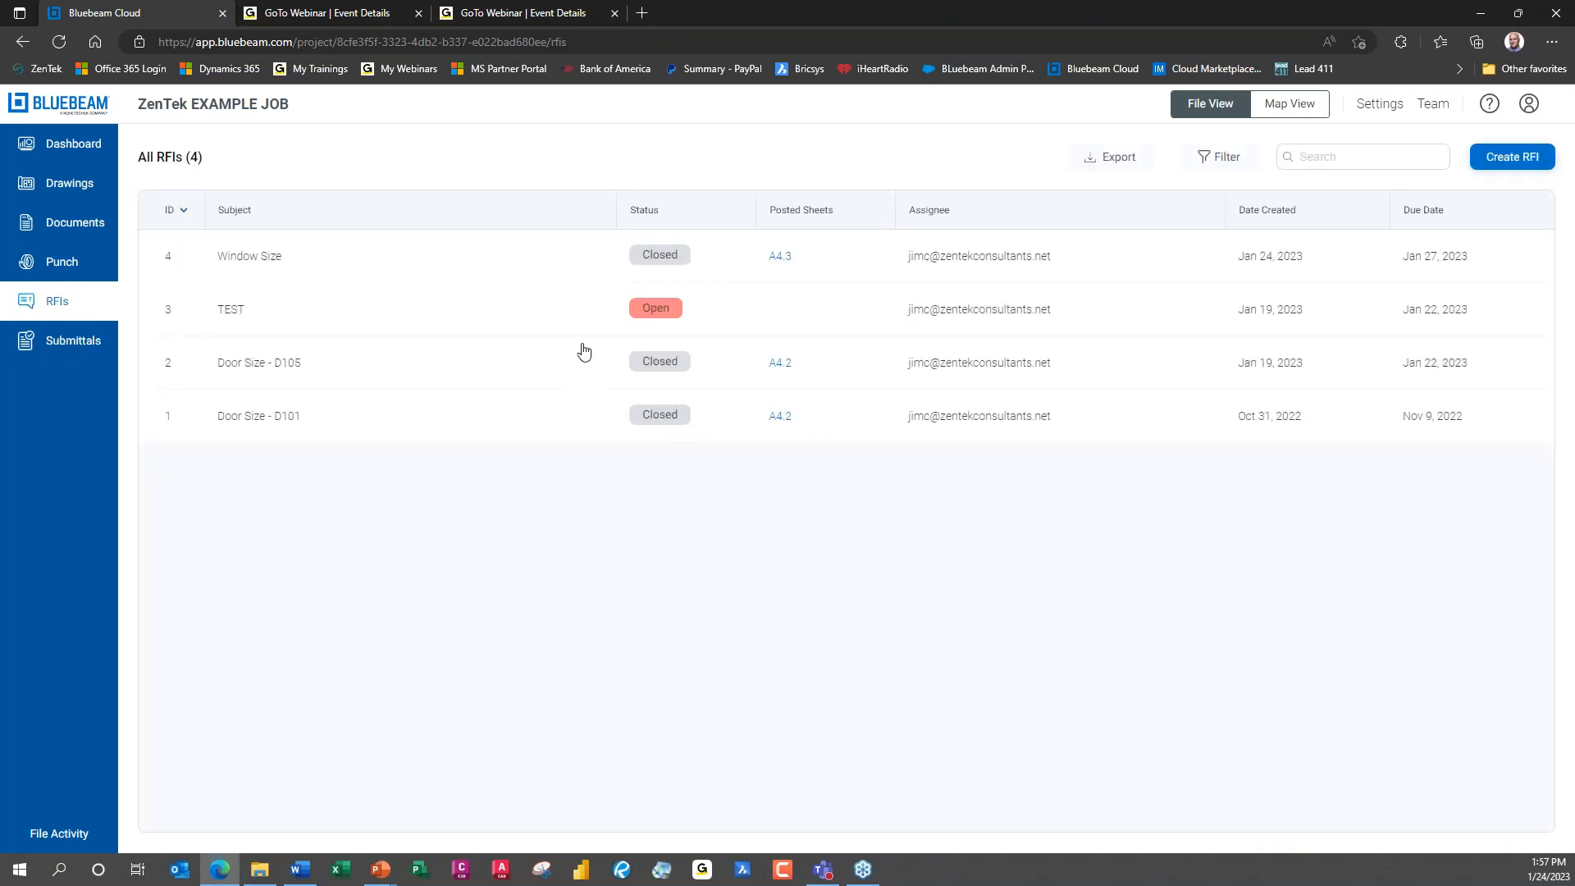
left_click(396, 311)
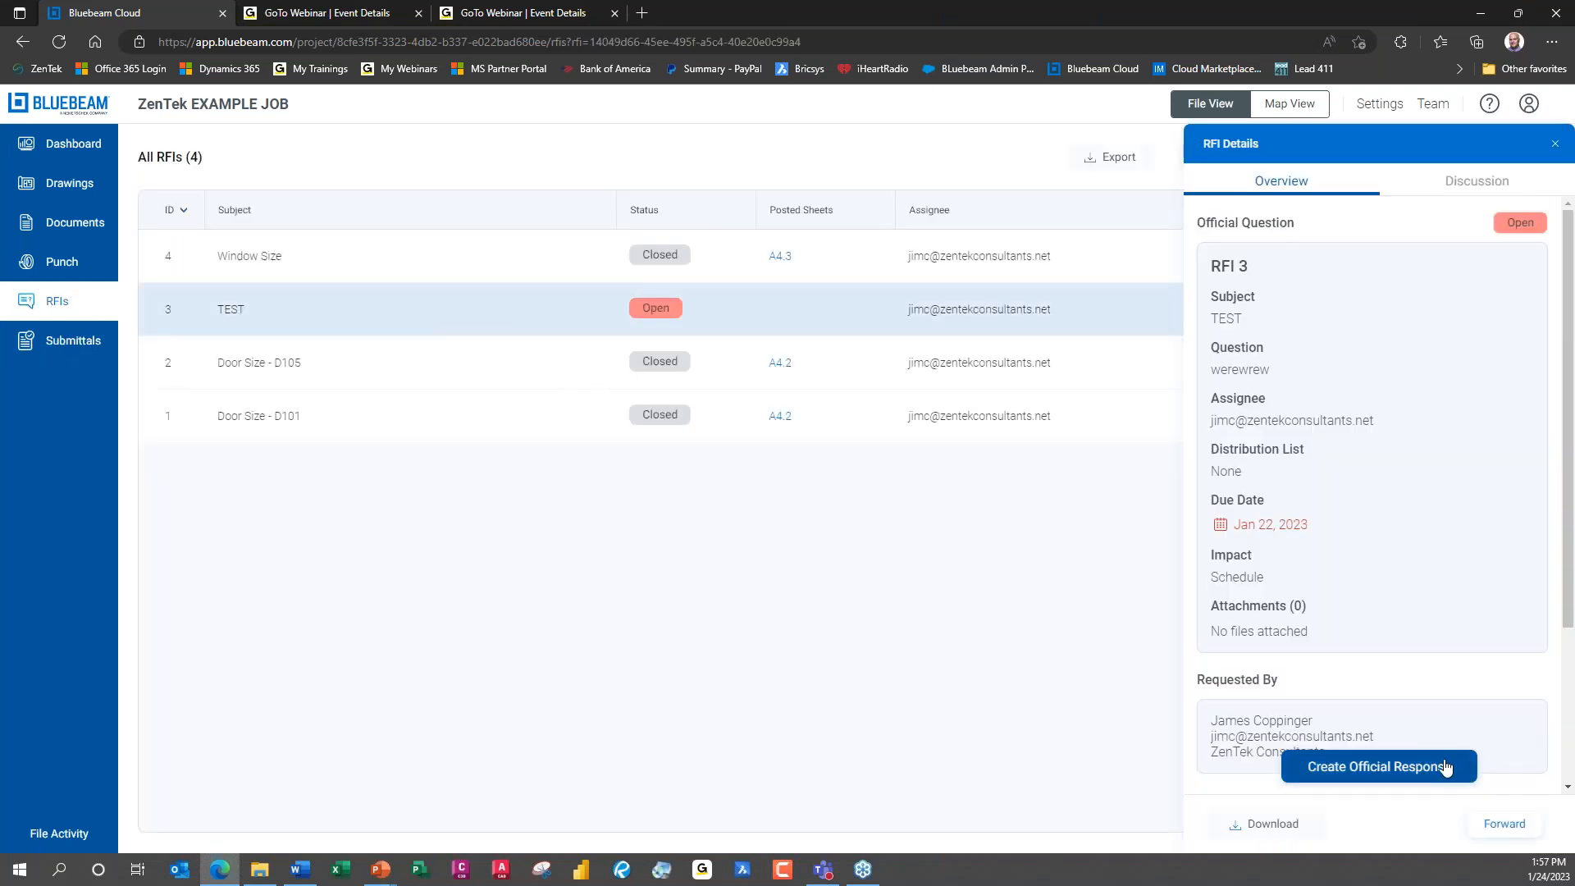
mouse_move(1567, 447)
left_mouse_down()
mouse_move(1567, 621)
mouse_move(1567, 472)
left_mouse_up()
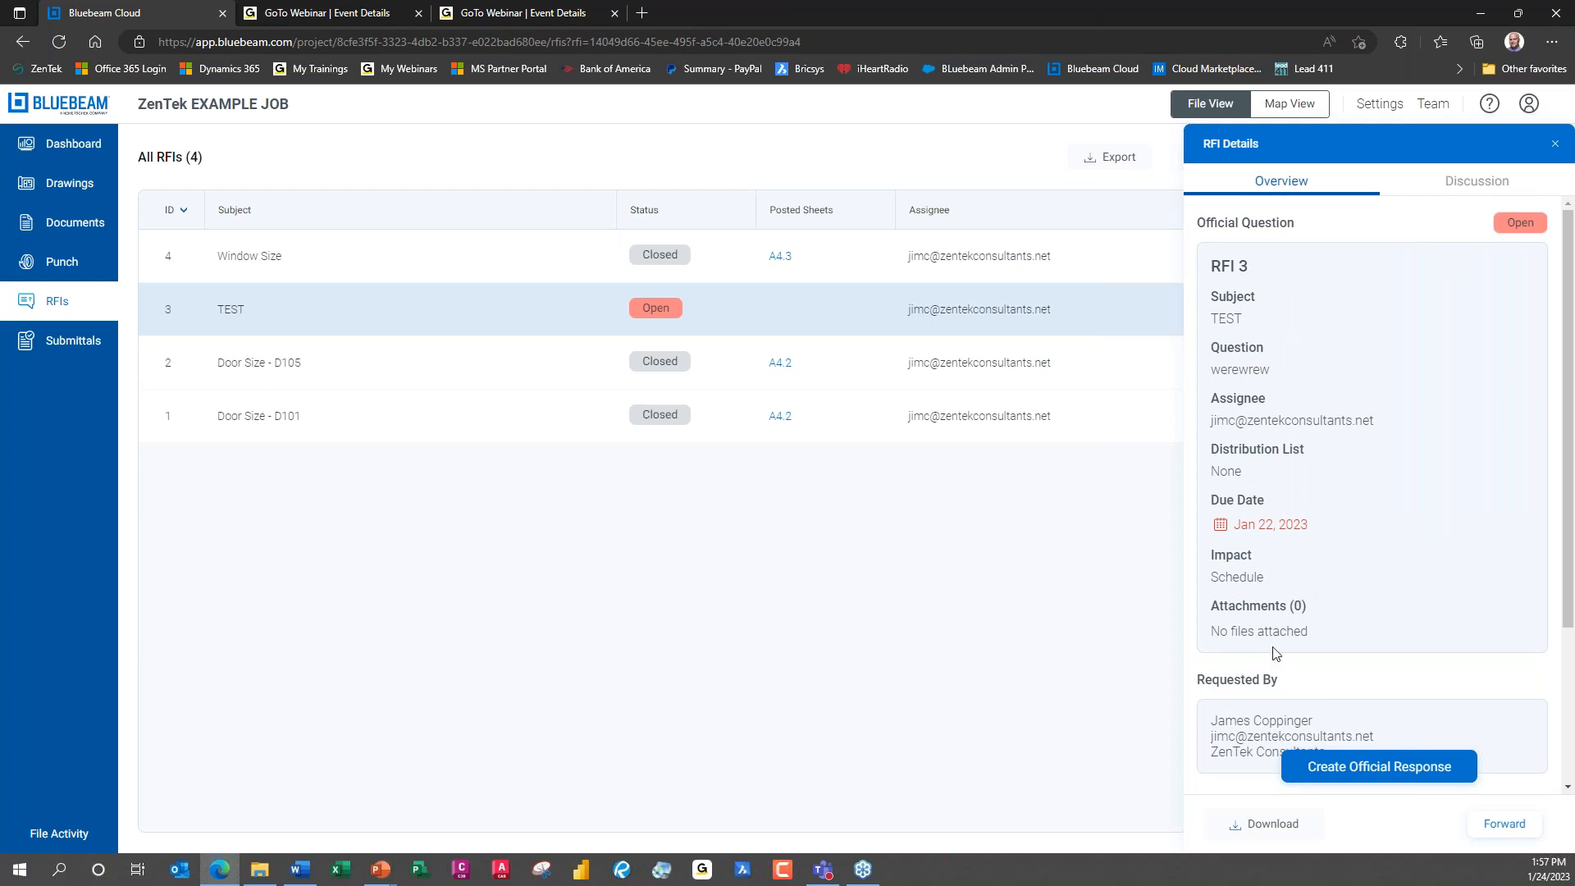
left_click(1482, 14)
Review the project's dashboard, available integrations and project settings with the data export option, and return to the Q&A slide.
left_click(89, 148)
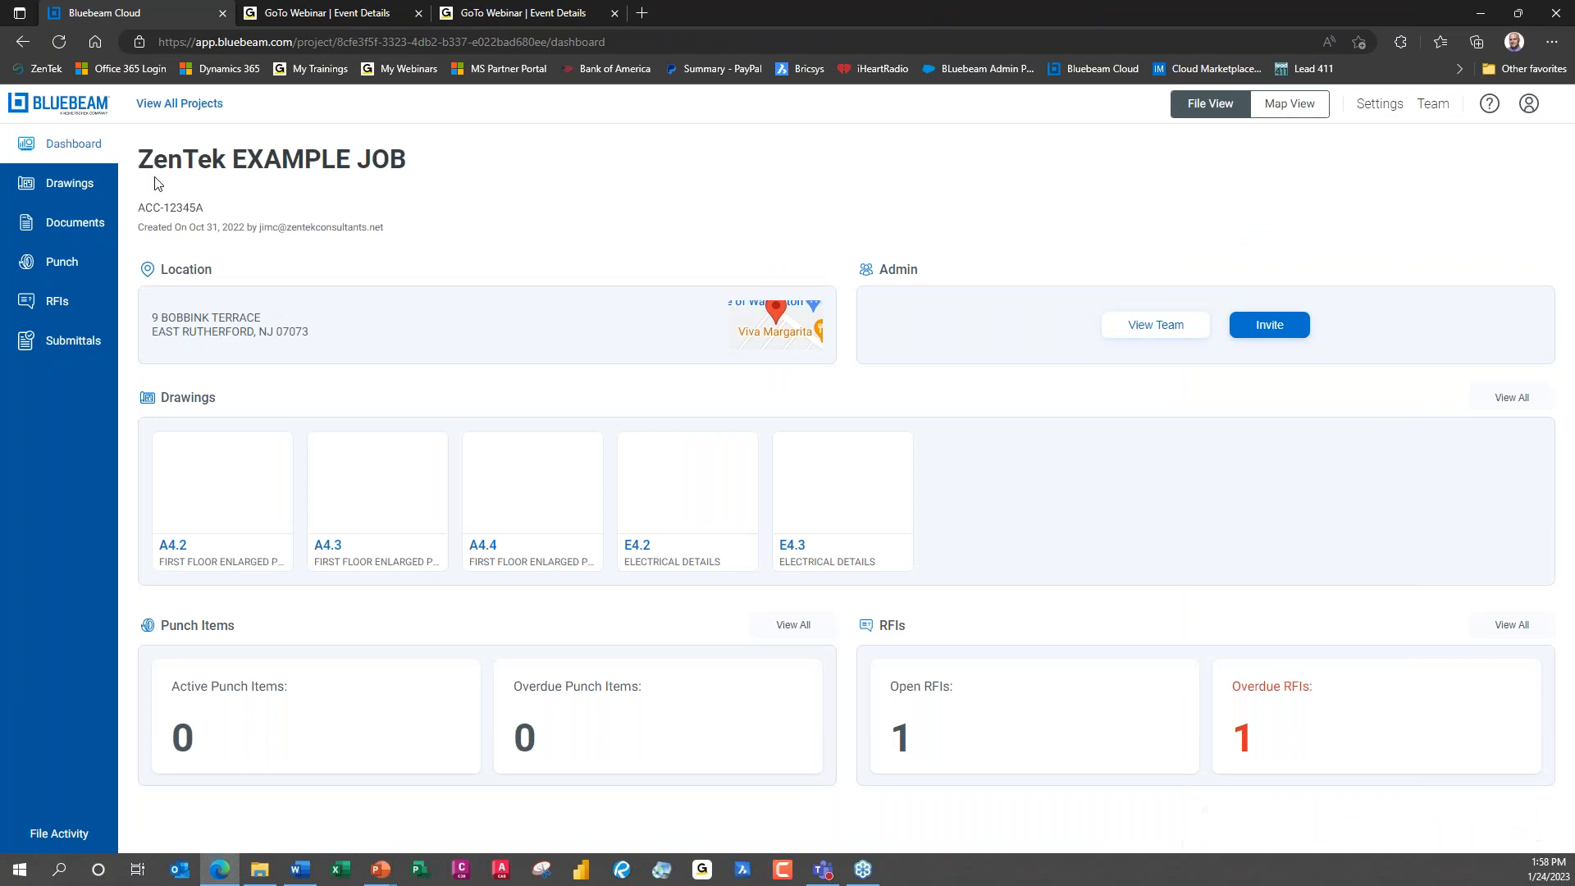
left_click(1378, 113)
left_click(316, 151)
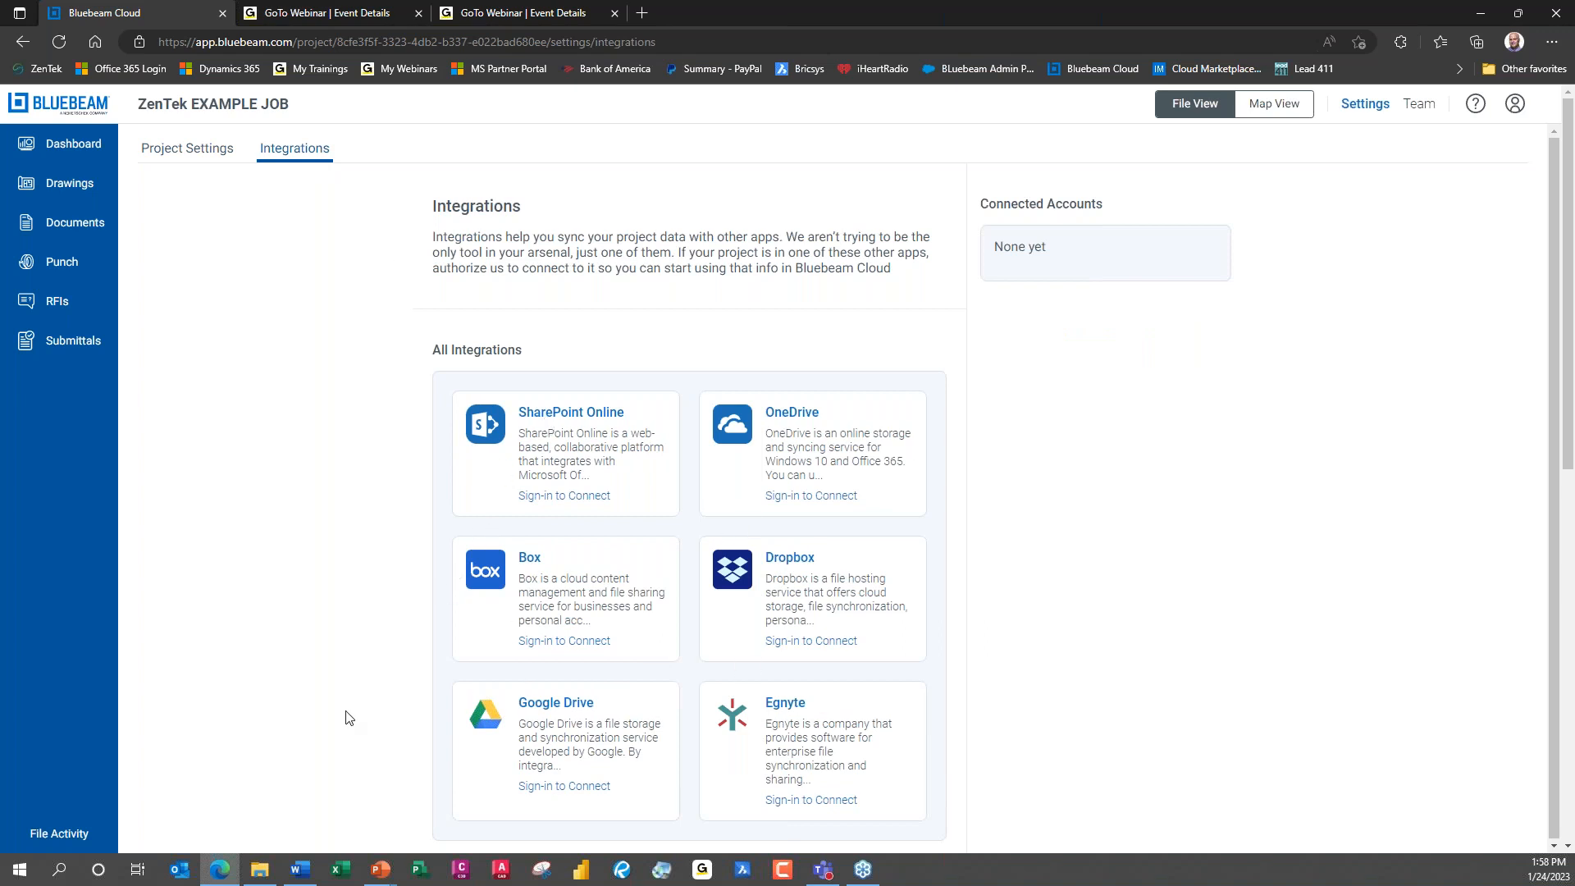
left_click(204, 159)
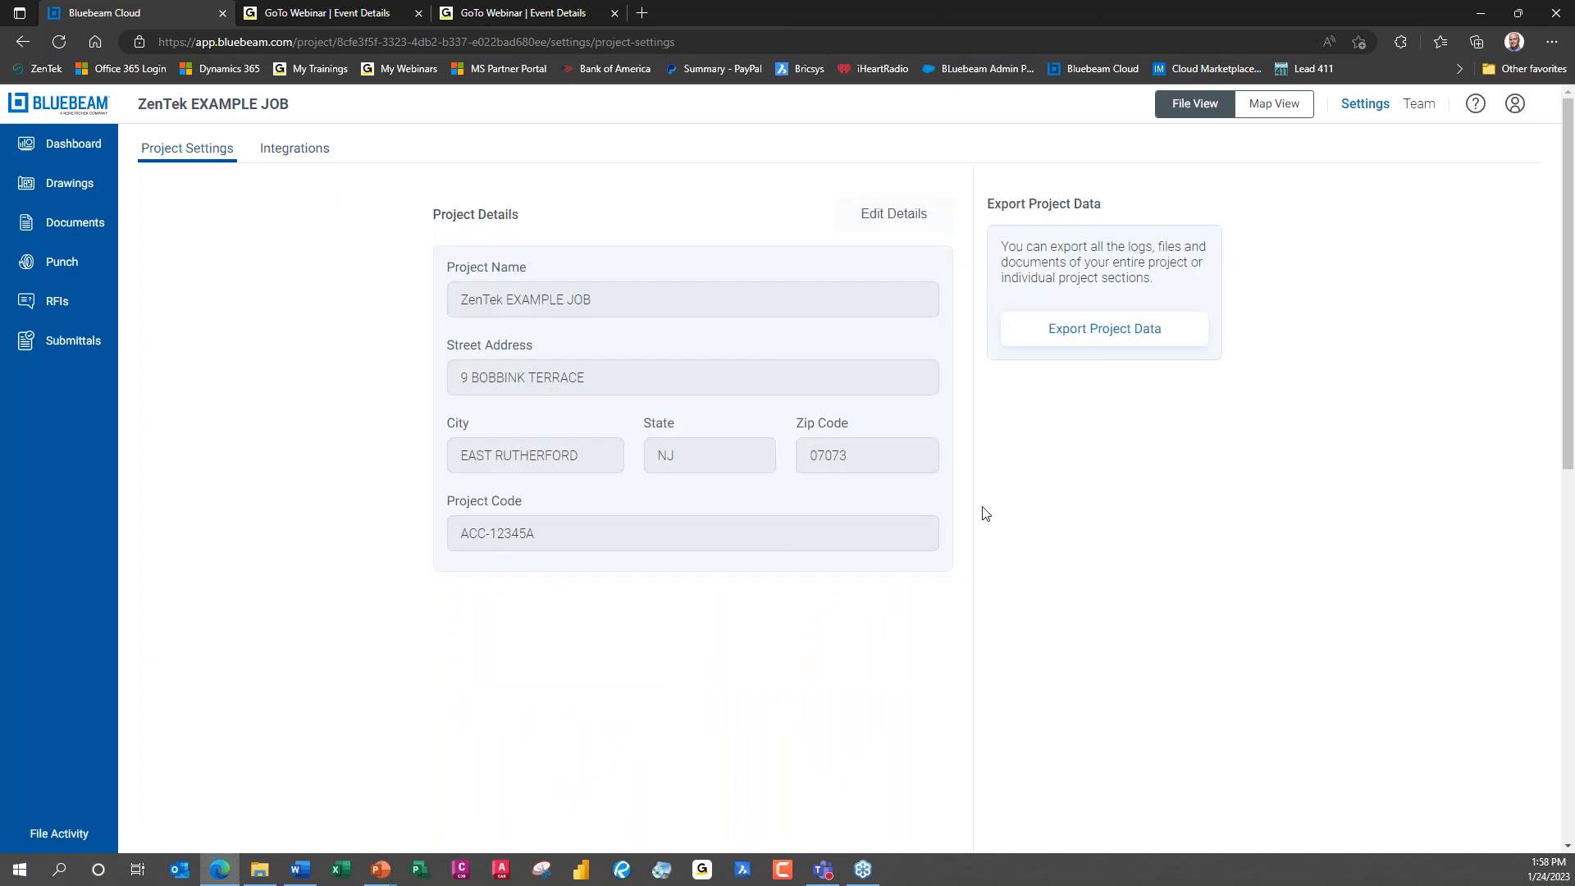
left_click(1481, 13)
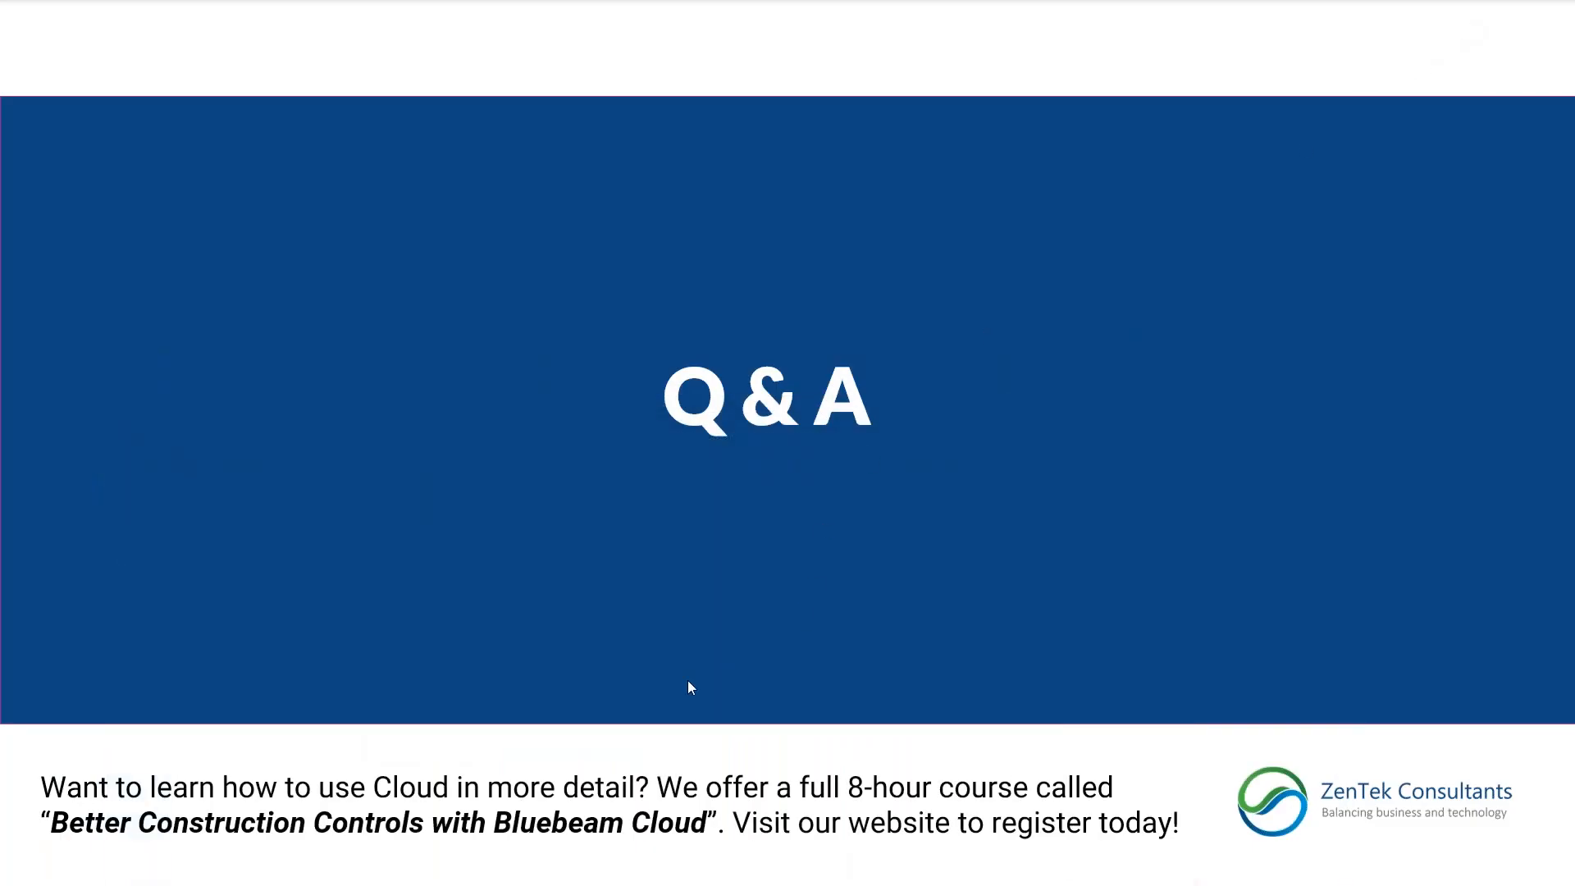